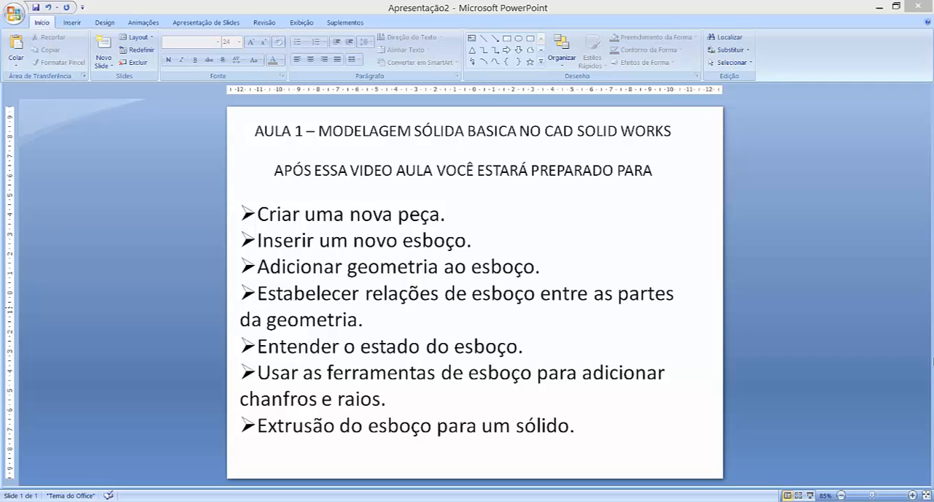
Switch to SolidWorks and create a new part document
{"action": "key", "text": "alt+Tab"}
{"action": "key", "text": "alt+Tab"}
{"action": "key", "text": "alt+Tab"}
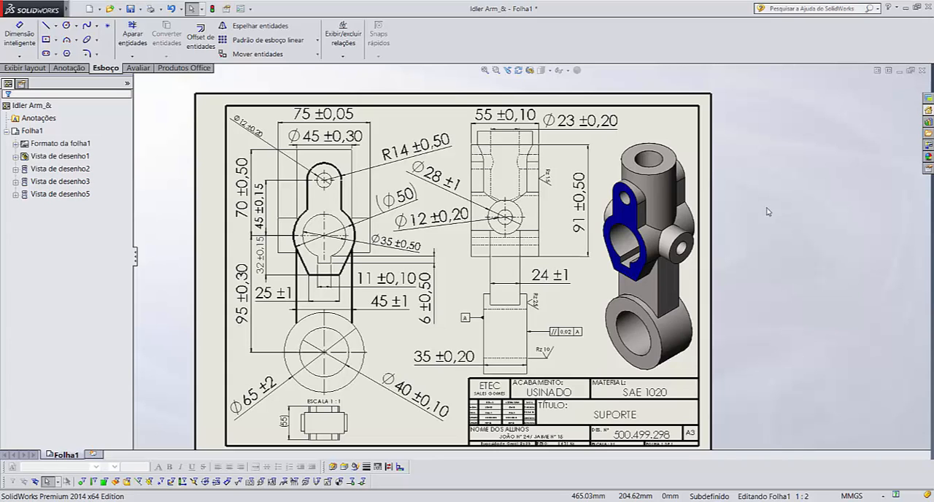
{"action": "mouse_move", "coordinate": [51, 11]}
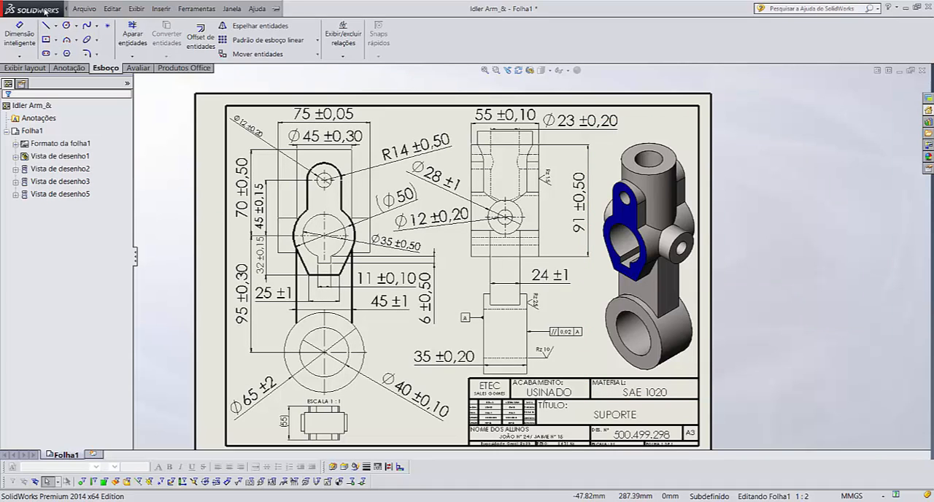
{"action": "left_click", "coordinate": [83, 8]}
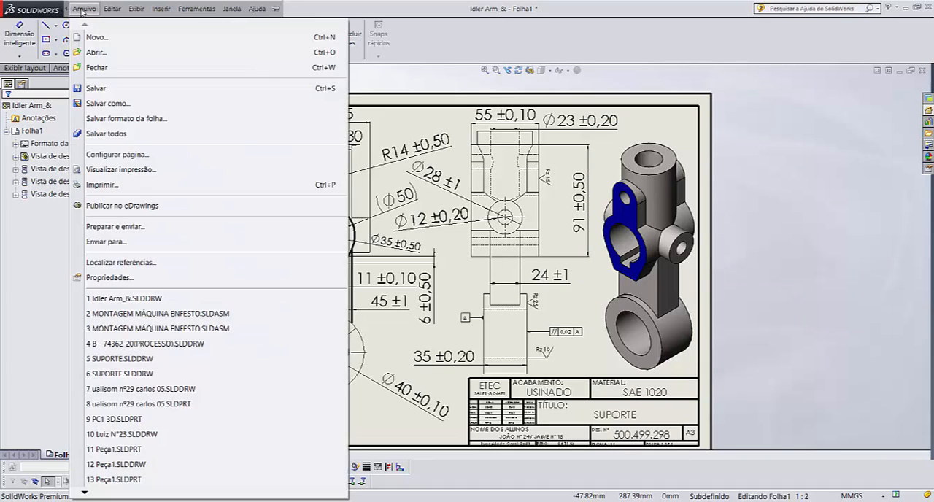
{"action": "left_click", "coordinate": [103, 37]}
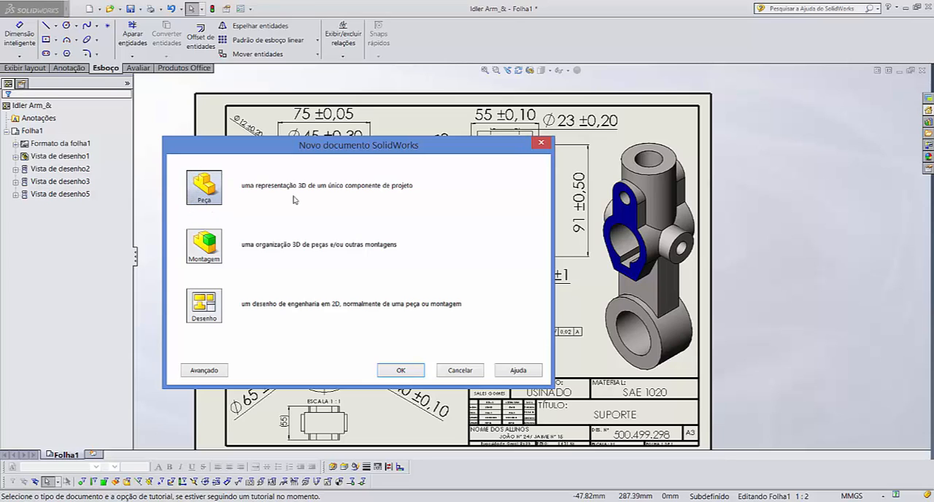
{"action": "left_click", "coordinate": [400, 371]}
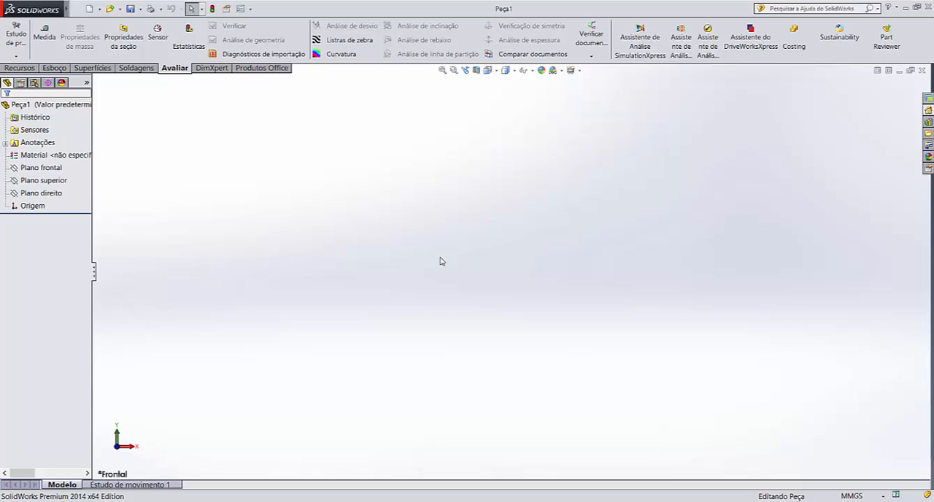
{"action": "mouse_move", "coordinate": [4, 3]}
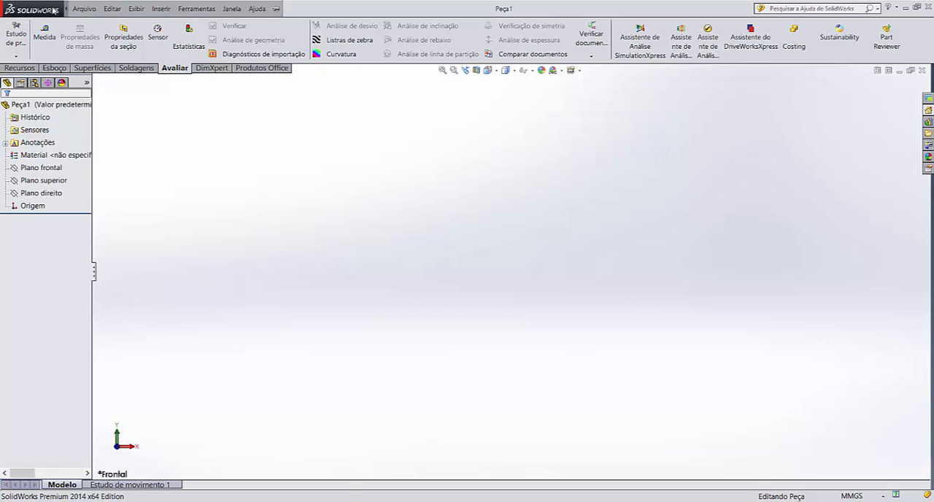
{"action": "left_click", "coordinate": [81, 10]}
{"action": "left_click", "coordinate": [86, 11]}
{"action": "left_click", "coordinate": [256, 9]}
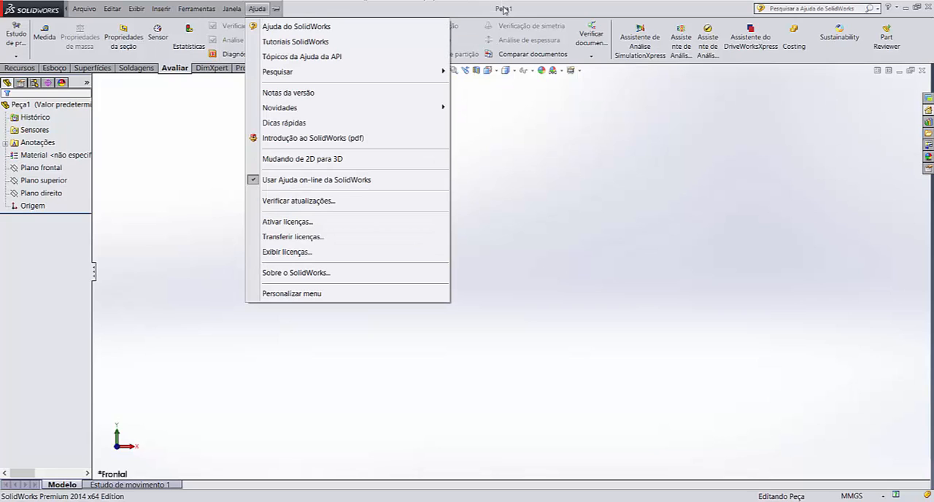
{"action": "left_click", "coordinate": [531, 7]}
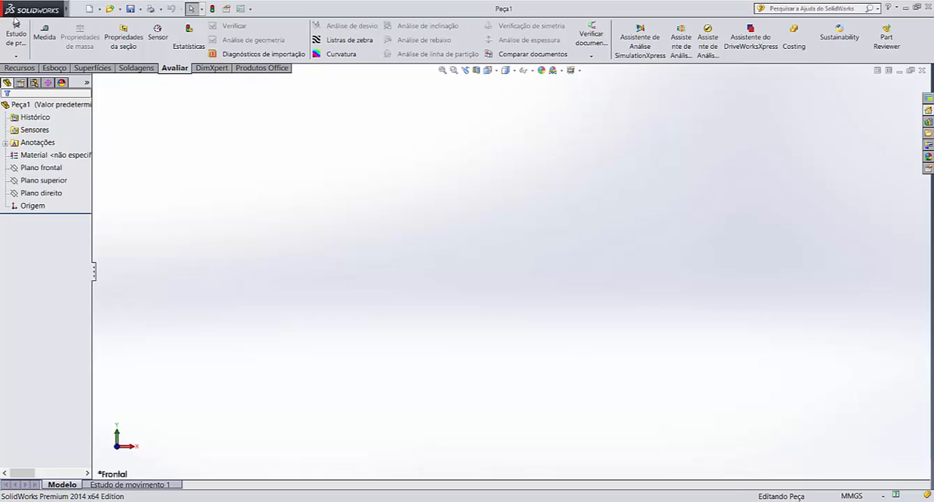
{"action": "left_click", "coordinate": [15, 69]}
{"action": "left_click", "coordinate": [61, 70]}
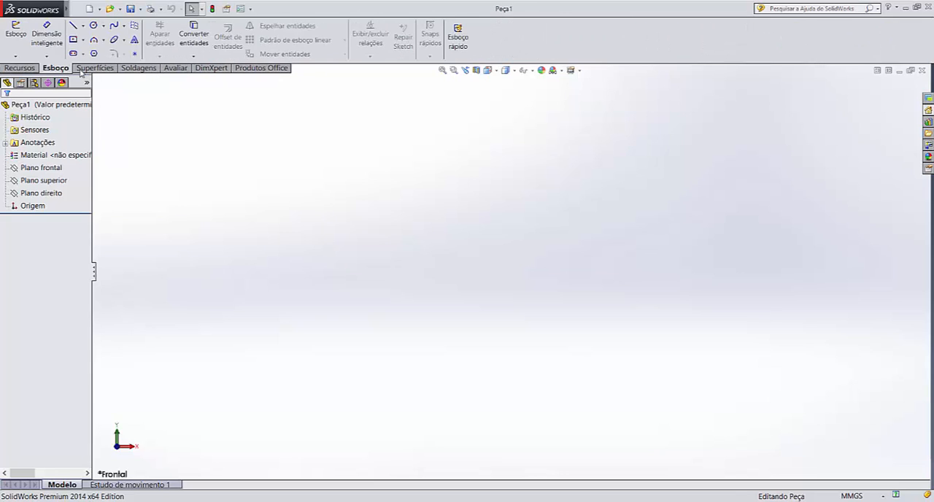
{"action": "left_click", "coordinate": [81, 71]}
{"action": "left_click", "coordinate": [149, 71]}
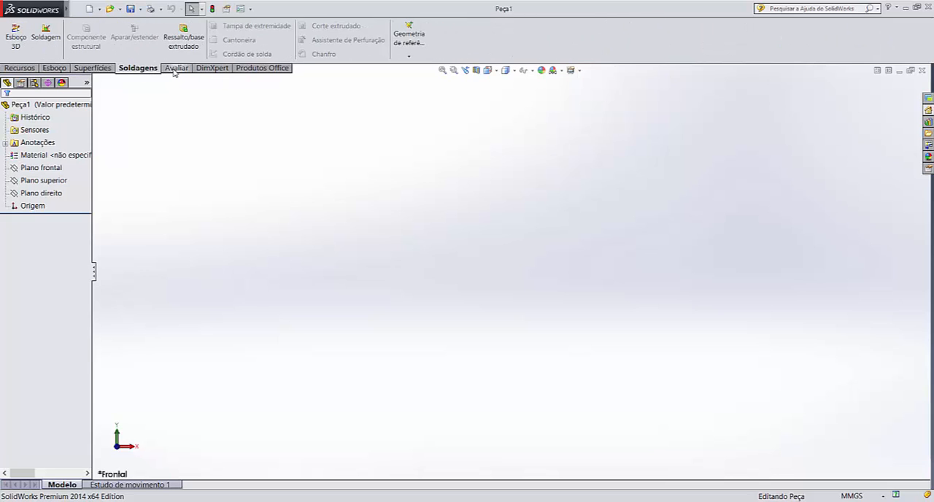
{"action": "left_click", "coordinate": [174, 71]}
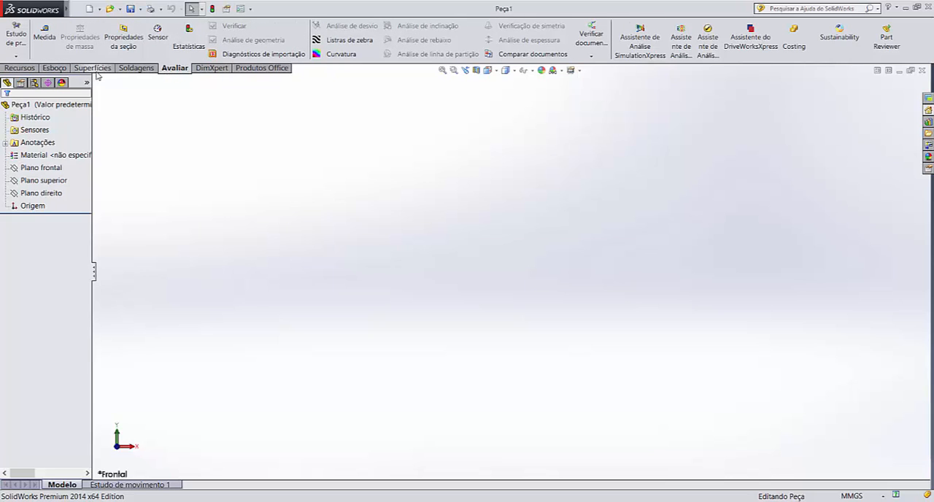
{"action": "left_click", "coordinate": [137, 71]}
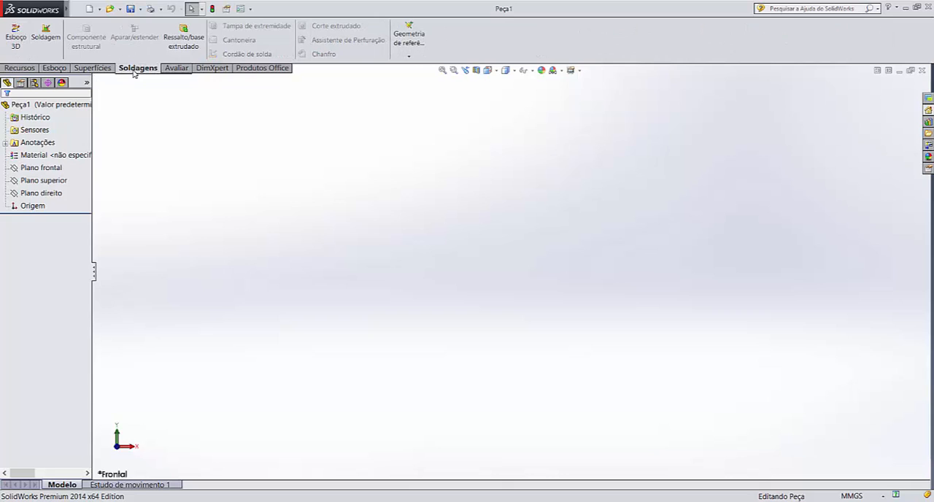
Add the Chapa metálica (sheet metal) command group to the CommandManager and display its commands
{"action": "right_click", "coordinate": [175, 72]}
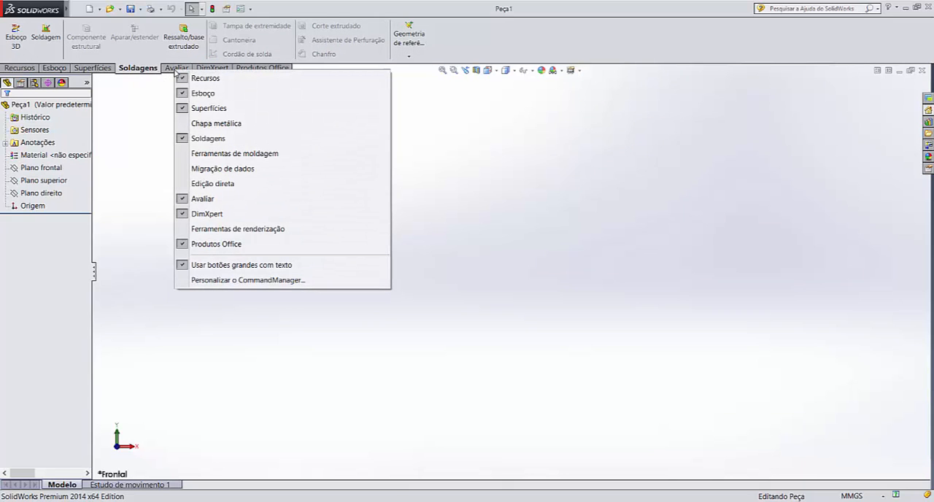
{"action": "left_click", "coordinate": [200, 124]}
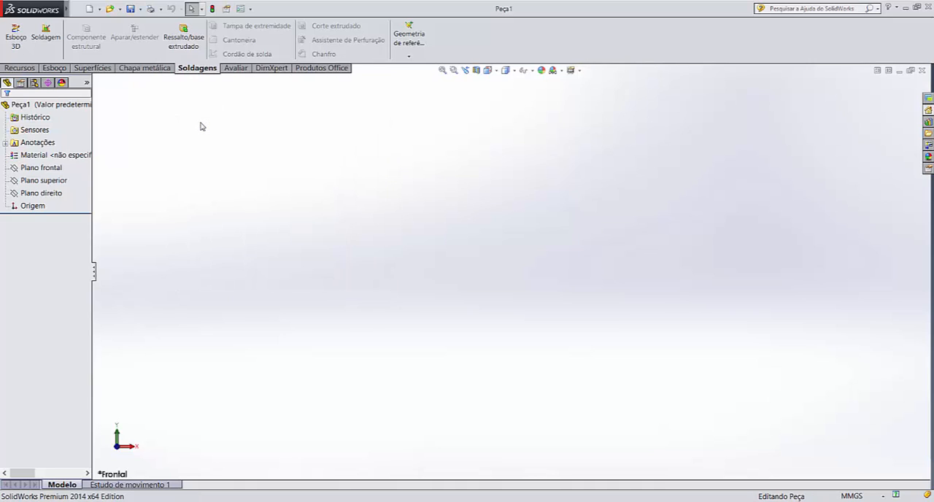
{"action": "left_click", "coordinate": [152, 68]}
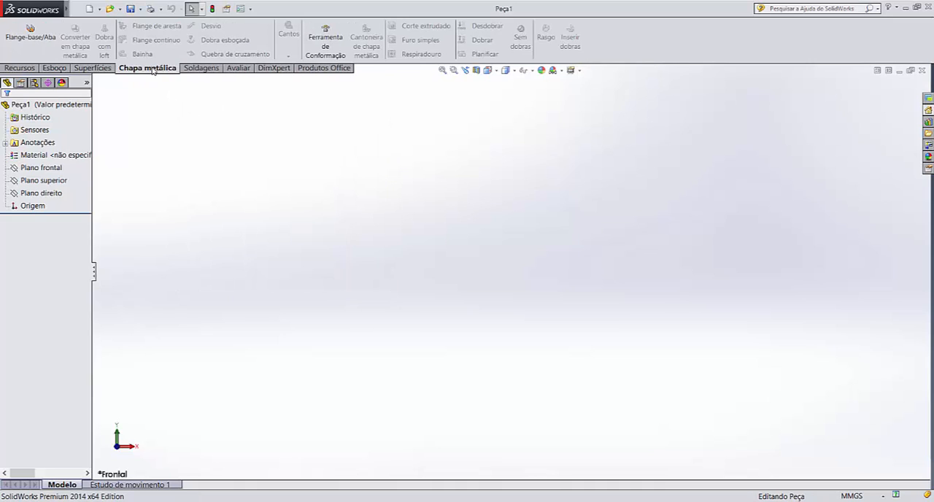
Turn off Instant 3D for the part
{"action": "left_click", "coordinate": [30, 68]}
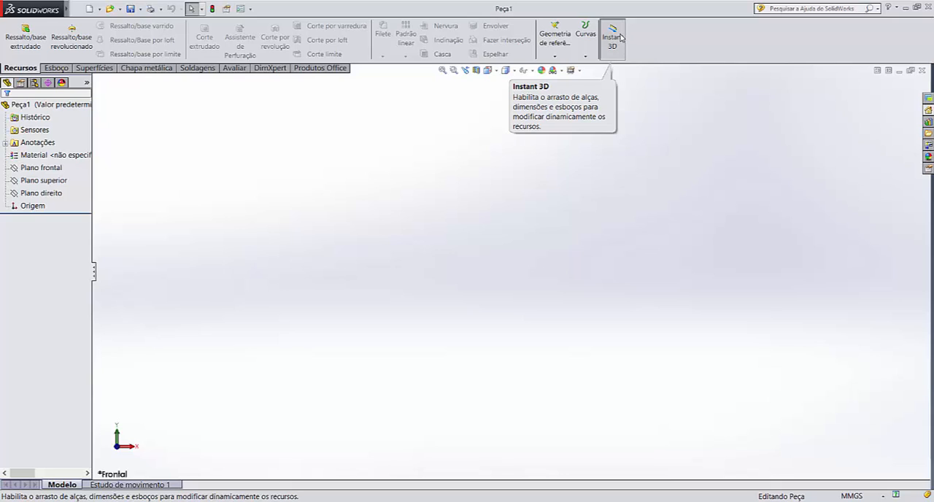
{"action": "left_click", "coordinate": [625, 35]}
{"action": "left_click", "coordinate": [616, 47]}
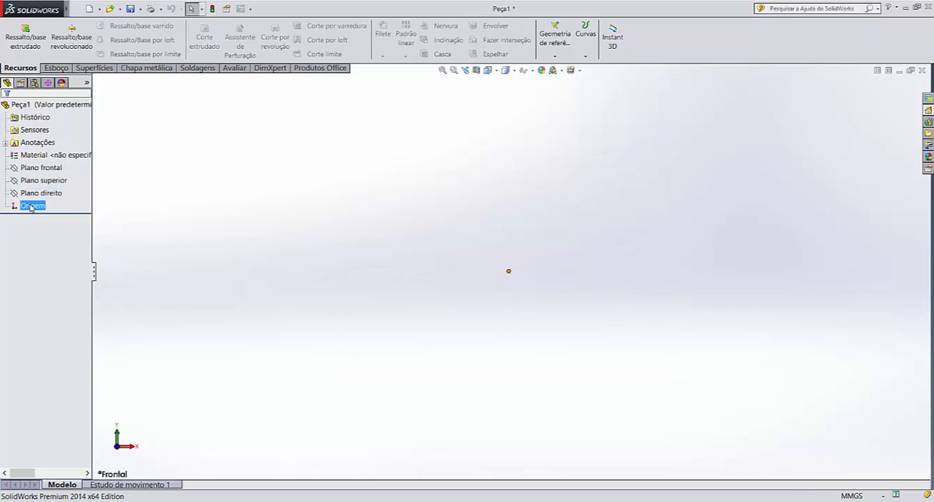
Examine the new part's material entry, its front, top and right planes, and the origin
{"action": "left_click", "coordinate": [34, 159]}
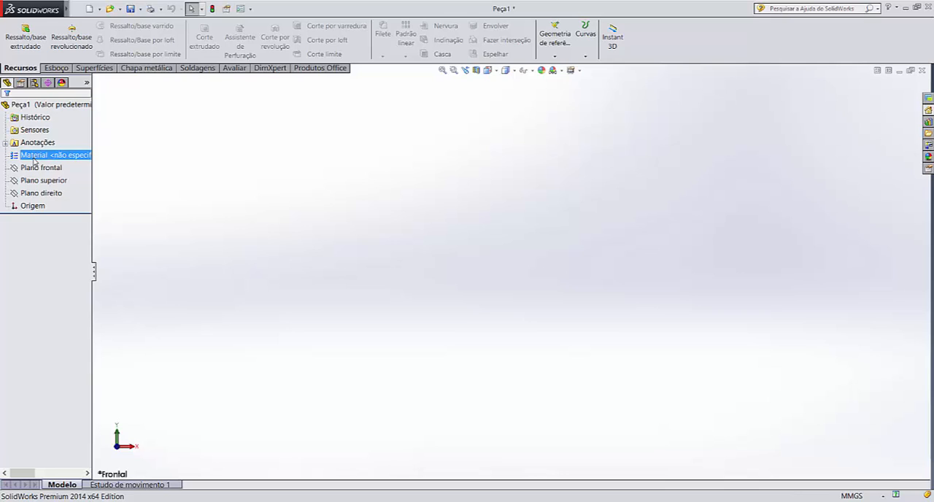
{"action": "left_click", "coordinate": [34, 171]}
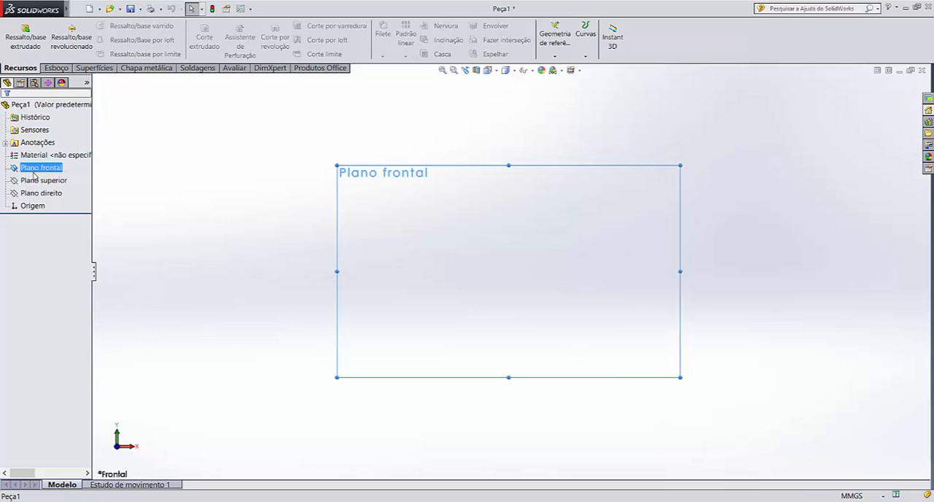
{"action": "left_click", "coordinate": [34, 182]}
{"action": "left_click", "coordinate": [34, 195]}
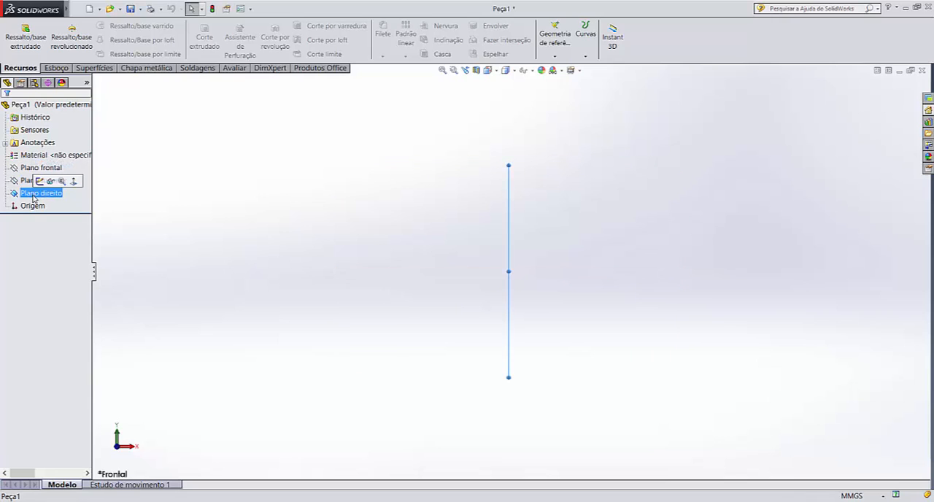
{"action": "left_click", "coordinate": [33, 169]}
{"action": "left_click", "coordinate": [30, 182], "text": "ctrl"}
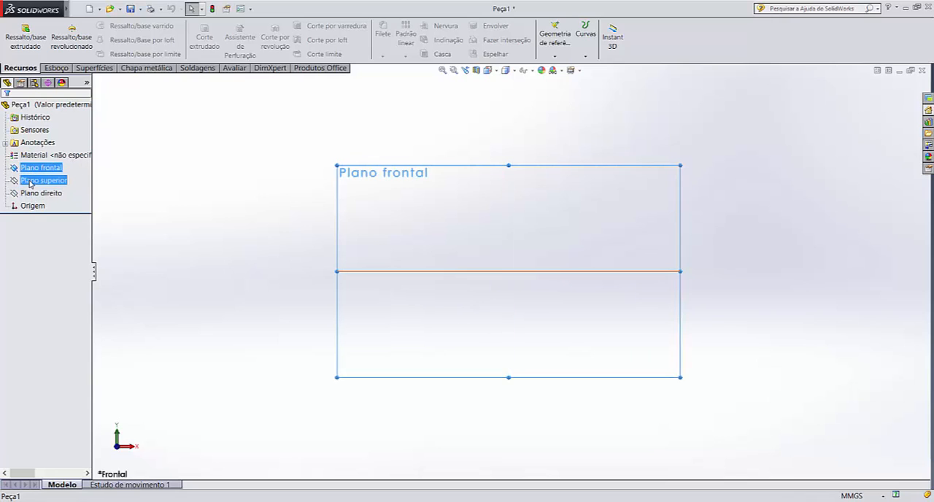
{"action": "left_click", "coordinate": [30, 182]}
{"action": "left_click", "coordinate": [33, 194]}
{"action": "left_click", "coordinate": [37, 168]}
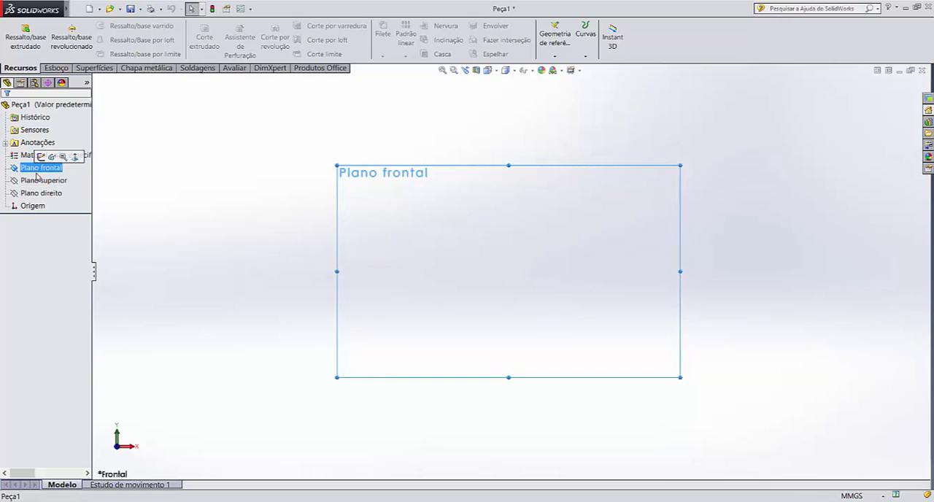
{"action": "left_click", "coordinate": [34, 181]}
{"action": "left_click", "coordinate": [33, 193], "text": "ctrl"}
{"action": "left_click", "coordinate": [34, 193]}
{"action": "left_click", "coordinate": [34, 168], "text": "ctrl"}
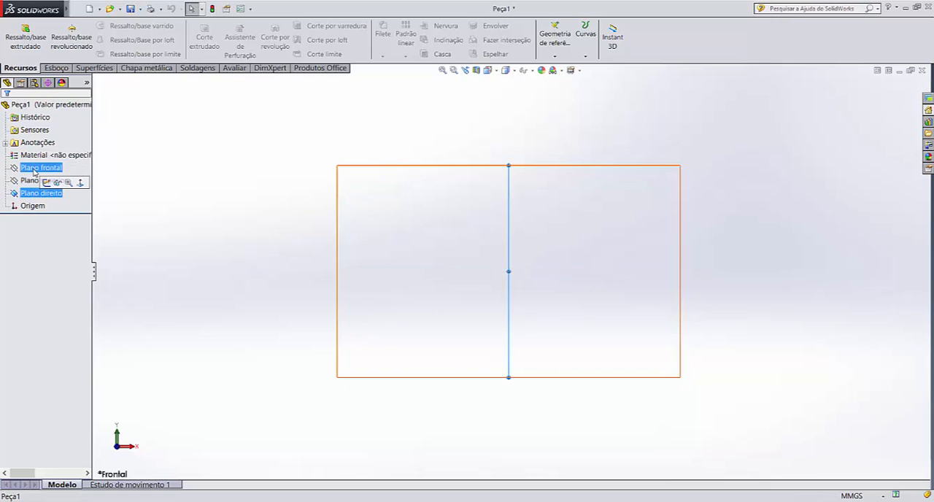
{"action": "left_click", "coordinate": [34, 168]}
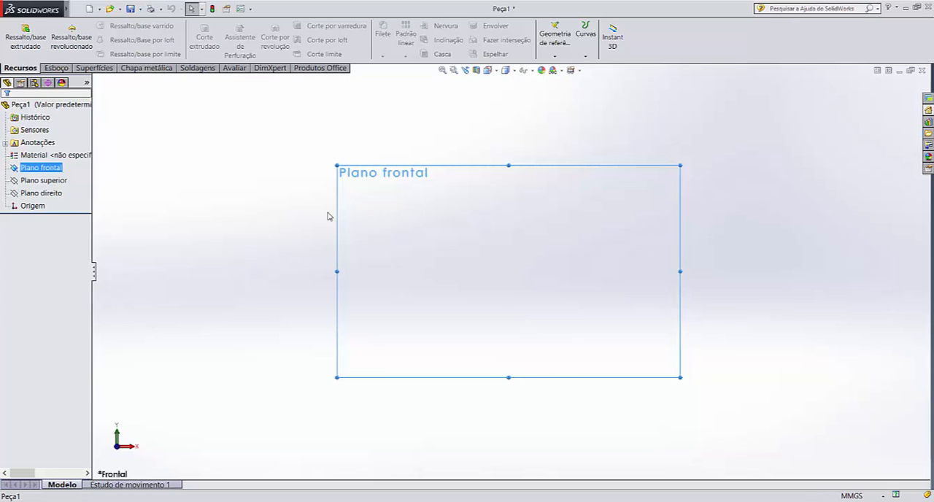
{"action": "left_click", "coordinate": [35, 181]}
{"action": "left_click", "coordinate": [37, 193]}
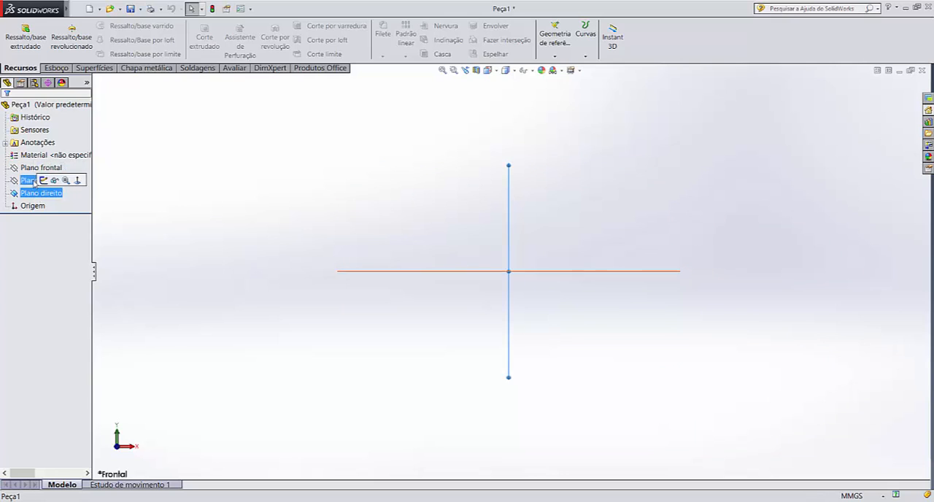
{"action": "left_click", "coordinate": [35, 169]}
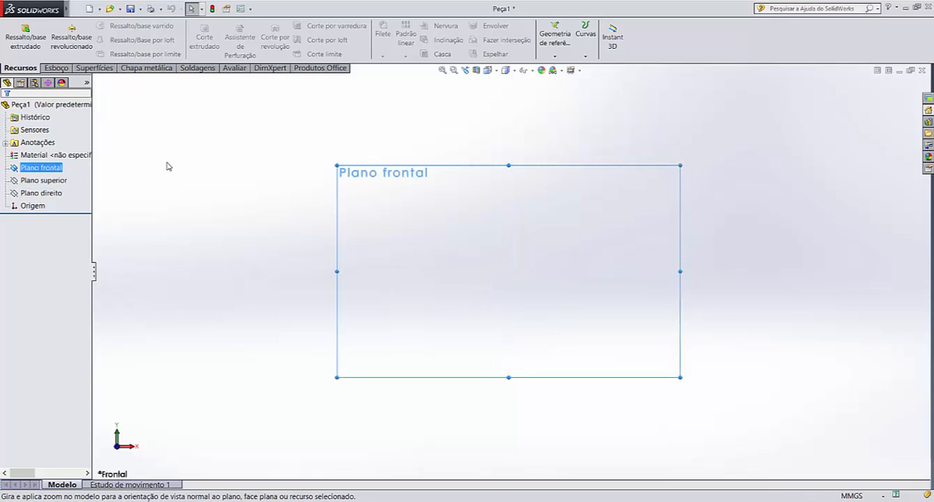
{"action": "left_click", "coordinate": [44, 195], "text": "ctrl"}
{"action": "left_click", "coordinate": [33, 206]}
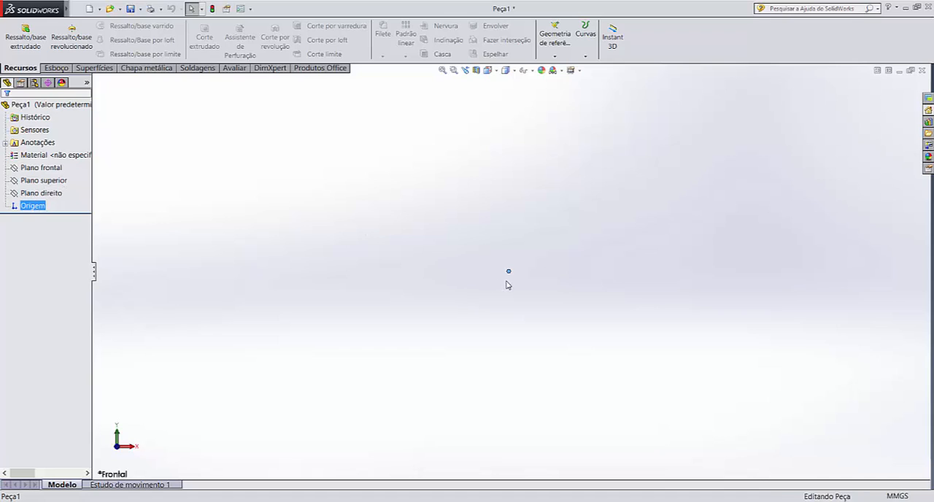
{"action": "middle_click_drag", "start_coordinate": [505, 285], "coordinate": [482, 294]}
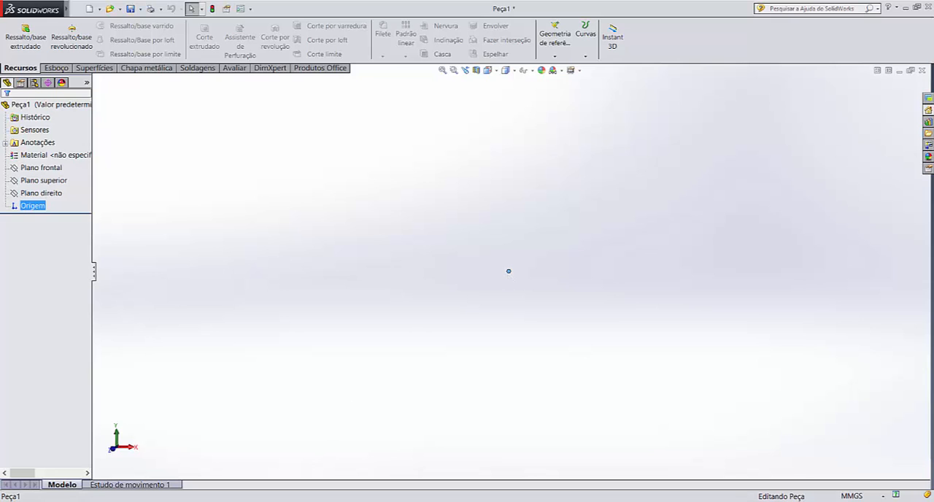
Review the dimensions on the Idler Arm_& drawing sheet and return to the Peça1 part
{"action": "mouse_move", "coordinate": [333, 499]}
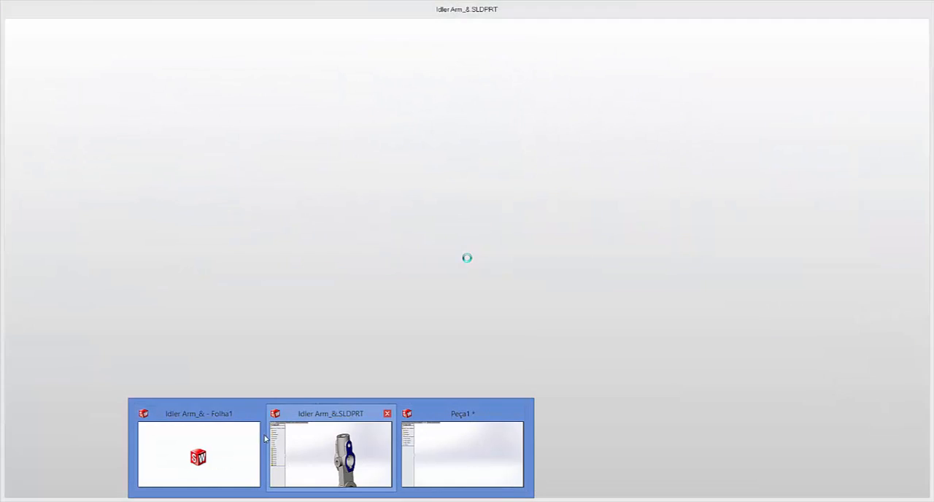
{"action": "left_click", "coordinate": [238, 438]}
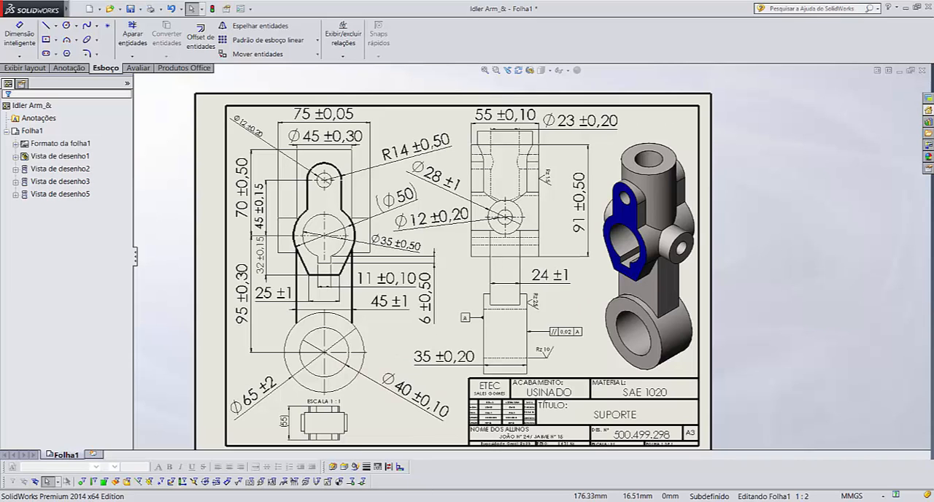
{"action": "left_click", "coordinate": [464, 446]}
{"action": "left_click", "coordinate": [456, 254]}
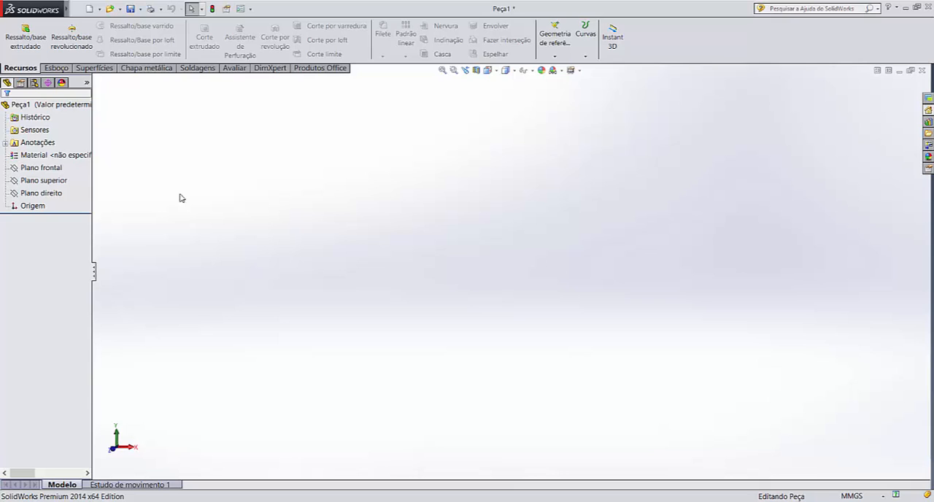
Open a new sketch on the front plane (Plano frontal)
{"action": "left_click", "coordinate": [45, 180]}
{"action": "left_click", "coordinate": [51, 168]}
{"action": "left_click", "coordinate": [42, 169]}
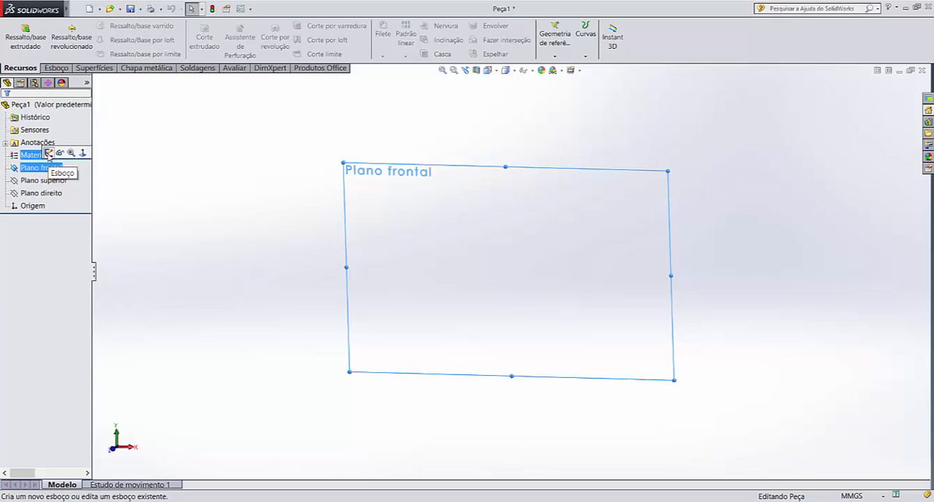
{"action": "left_click", "coordinate": [60, 70]}
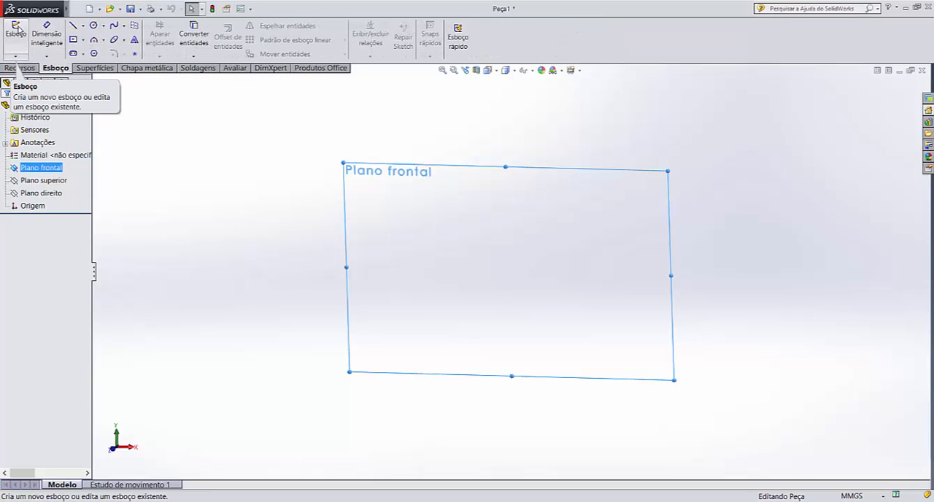
{"action": "left_click", "coordinate": [16, 30]}
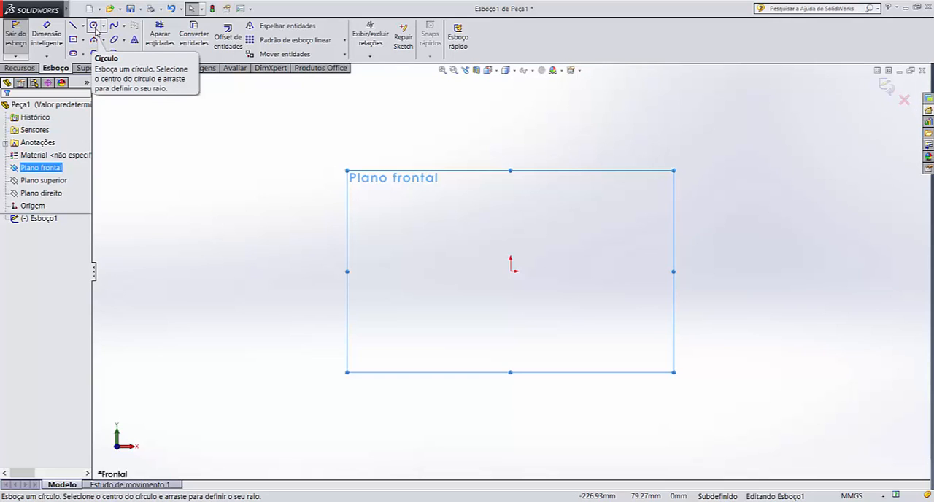
Sketch a circle about 64 mm in diameter centred on the origin
{"action": "left_click", "coordinate": [94, 27]}
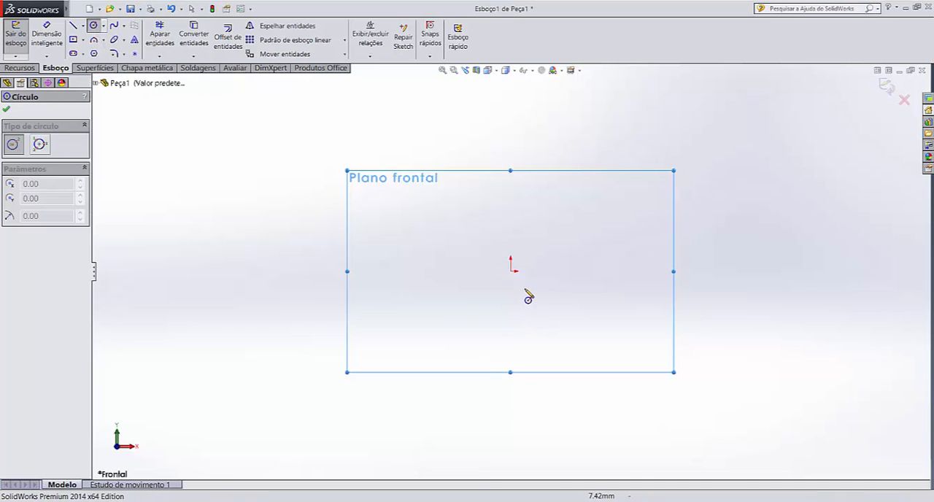
{"action": "left_click_drag", "start_coordinate": [511, 272], "coordinate": [549, 232]}
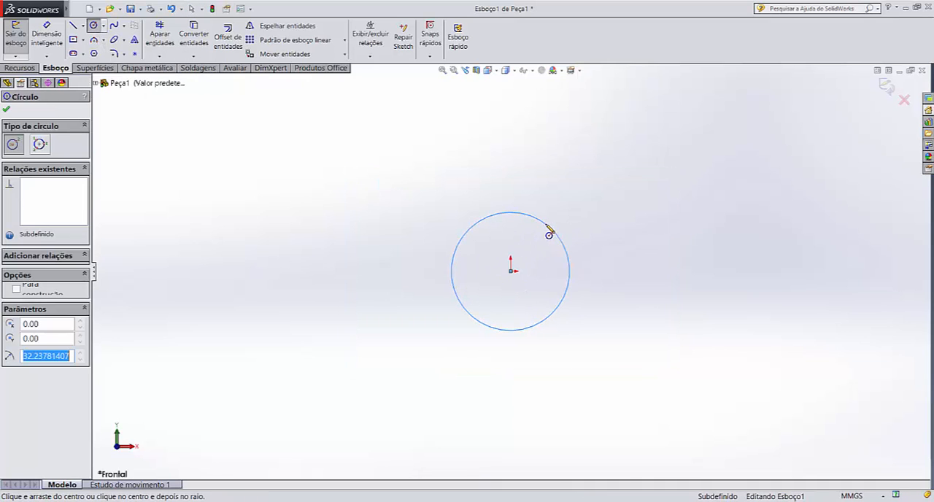
{"action": "key", "text": "Escape"}
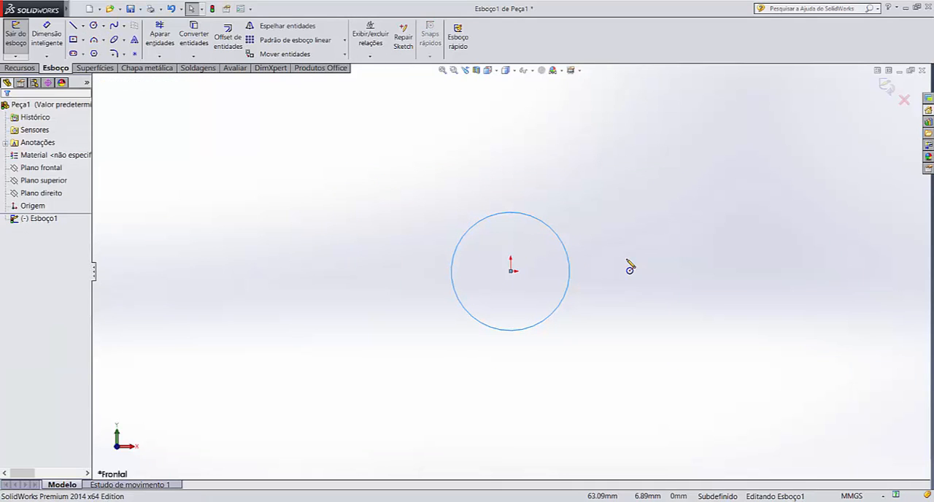
{"action": "key", "text": "Escape"}
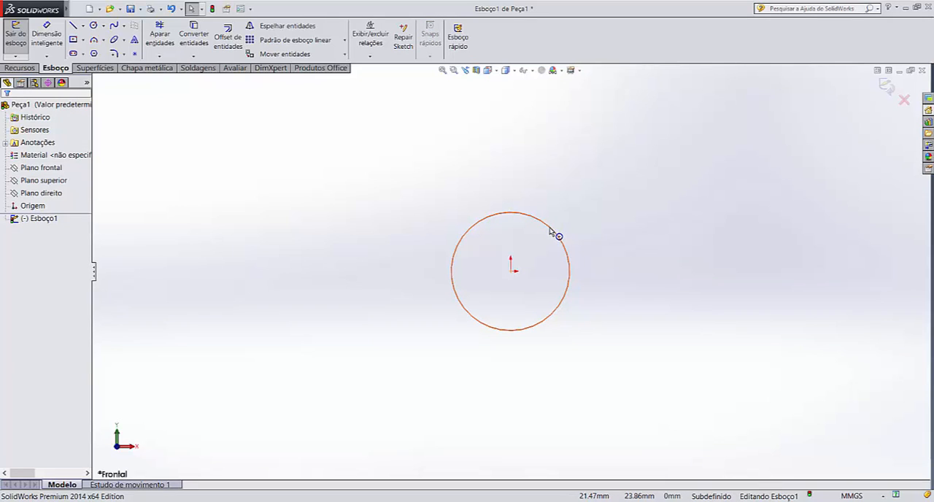
{"action": "left_click", "coordinate": [468, 234]}
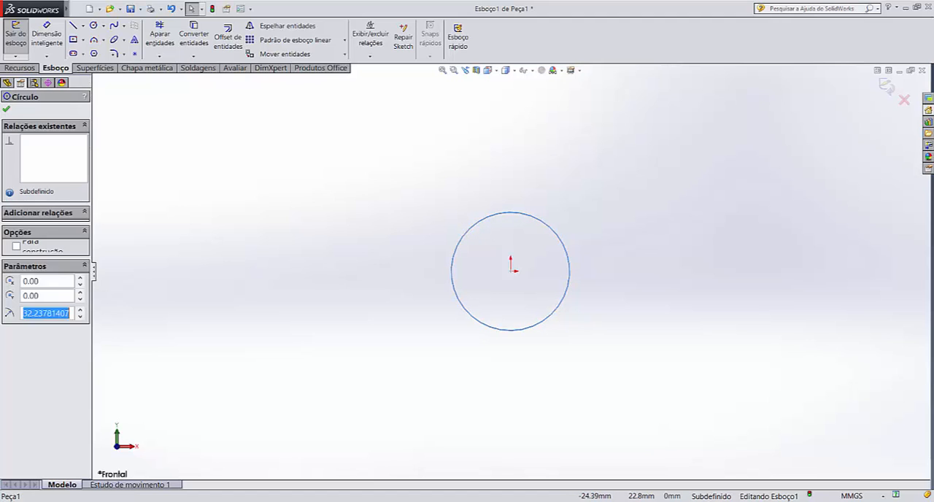
{"action": "left_click", "coordinate": [413, 227]}
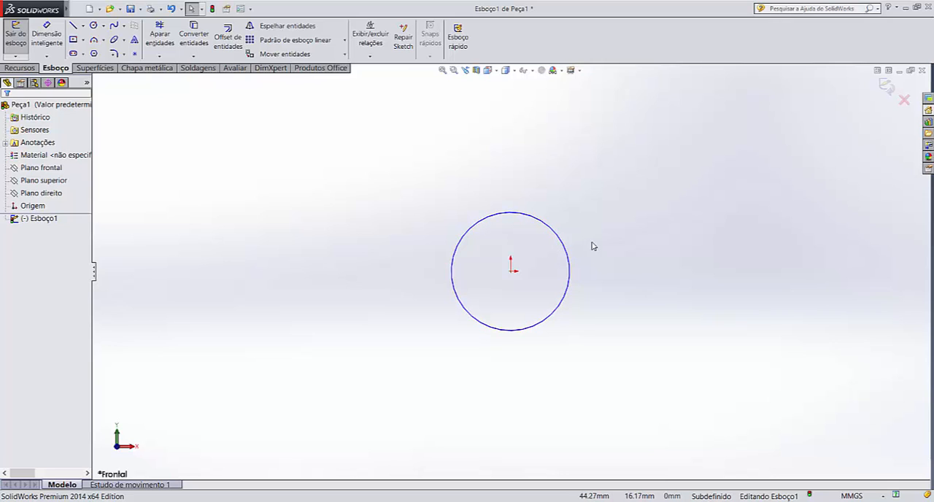
Dimension the origin-centred circle with a diameter of 50 mm
{"action": "left_click", "coordinate": [47, 35]}
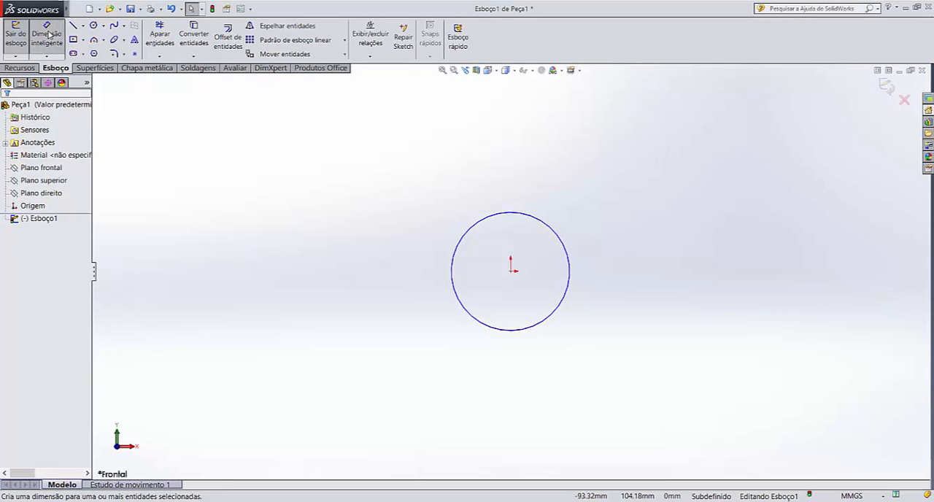
{"action": "left_click", "coordinate": [549, 229]}
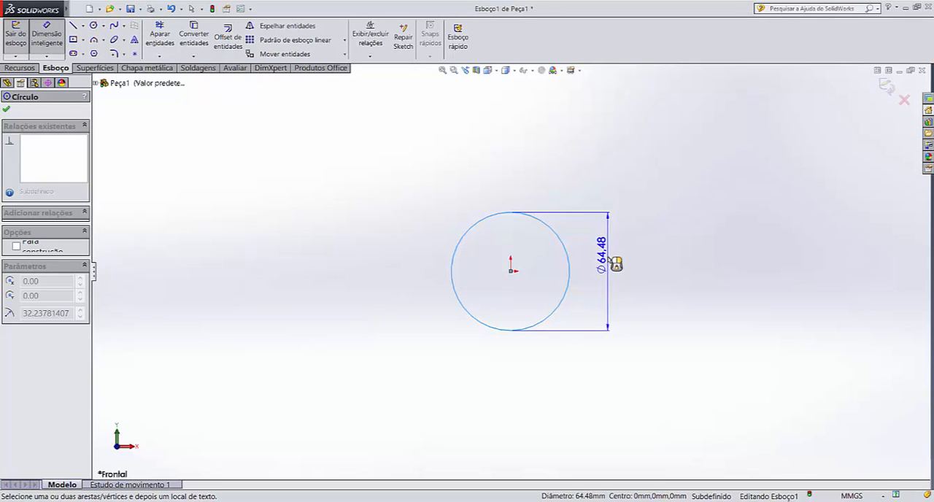
{"action": "left_click", "coordinate": [616, 264]}
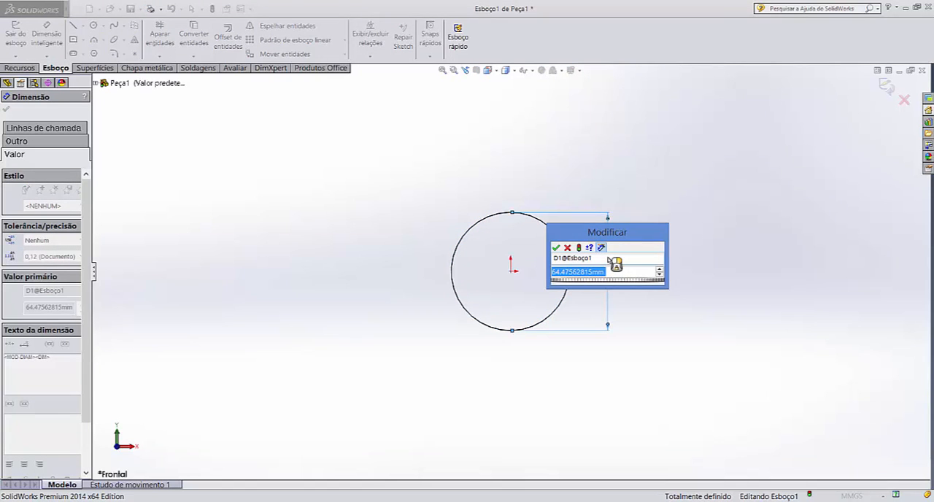
{"action": "type", "text": "50"}
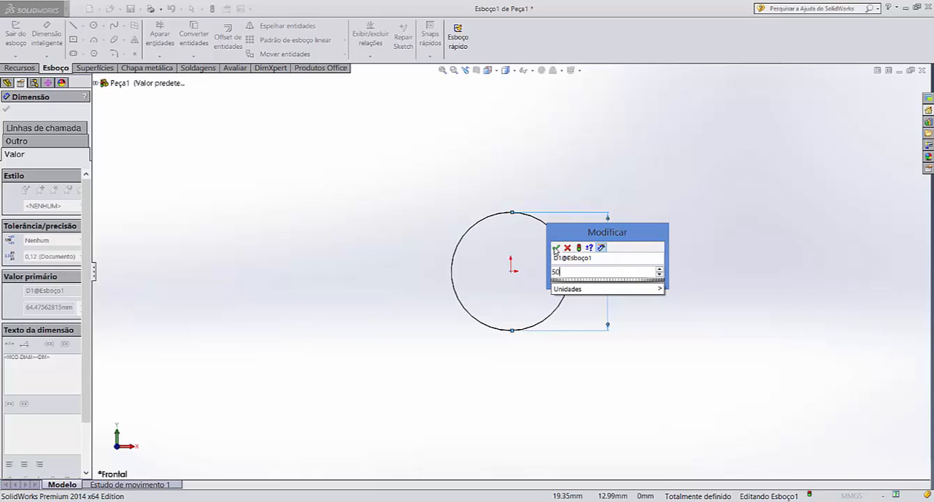
{"action": "left_click", "coordinate": [556, 249]}
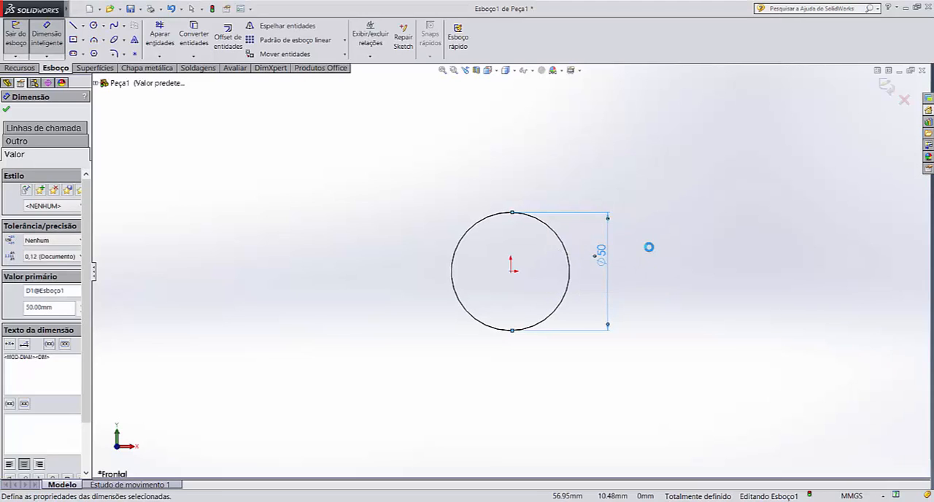
{"action": "left_click", "coordinate": [649, 247]}
{"action": "key", "text": "Escape"}
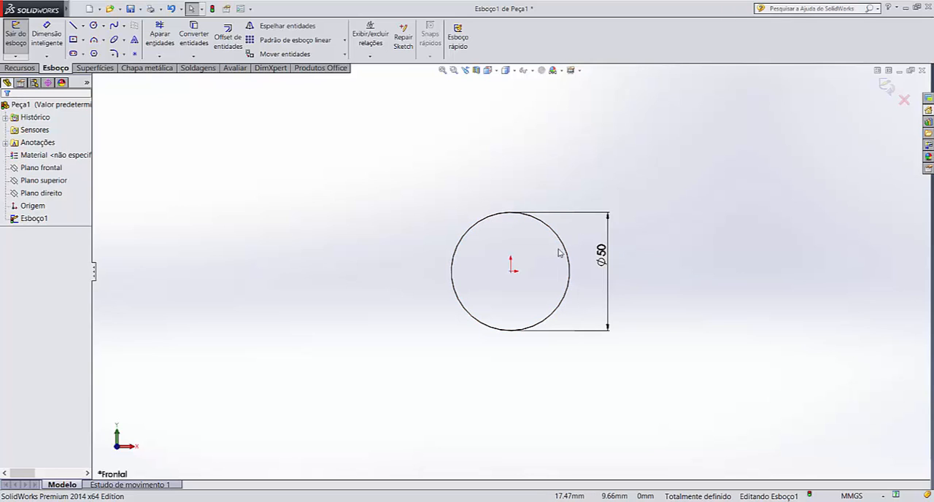
Delete the diameter dimension and the circle from the sketch
{"action": "left_click", "coordinate": [601, 254]}
{"action": "key", "text": "Delete"}
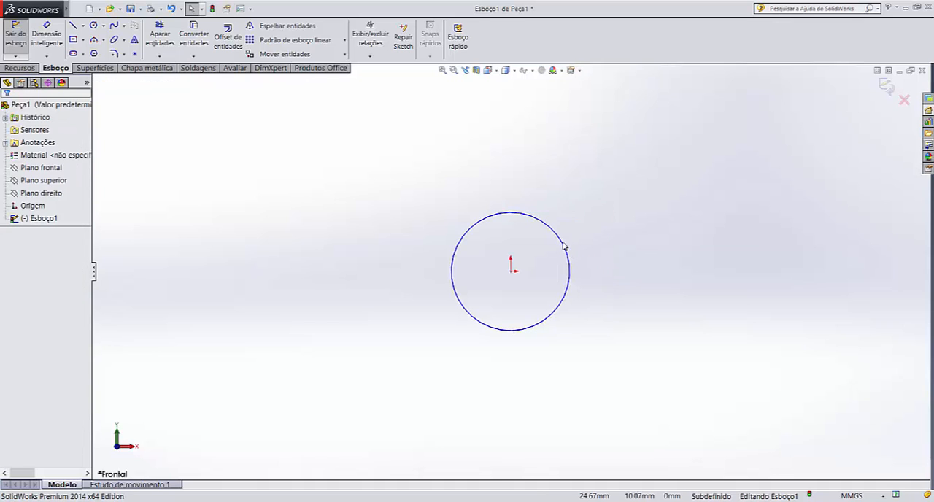
{"action": "left_click", "coordinate": [569, 248]}
{"action": "key", "text": "Delete"}
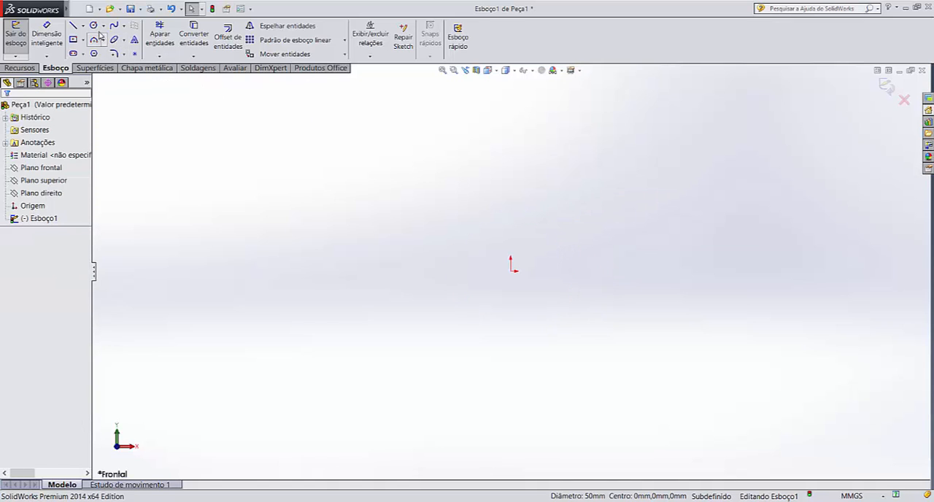
Sketch a circle about 77 mm in diameter, centred away from the origin, up and to its left
{"action": "left_click", "coordinate": [95, 27]}
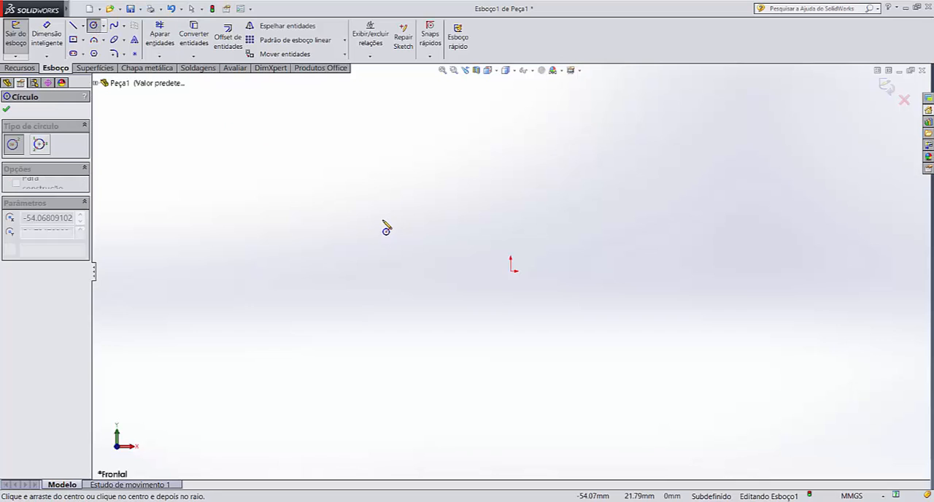
{"action": "left_click_drag", "start_coordinate": [382, 219], "coordinate": [462, 181]}
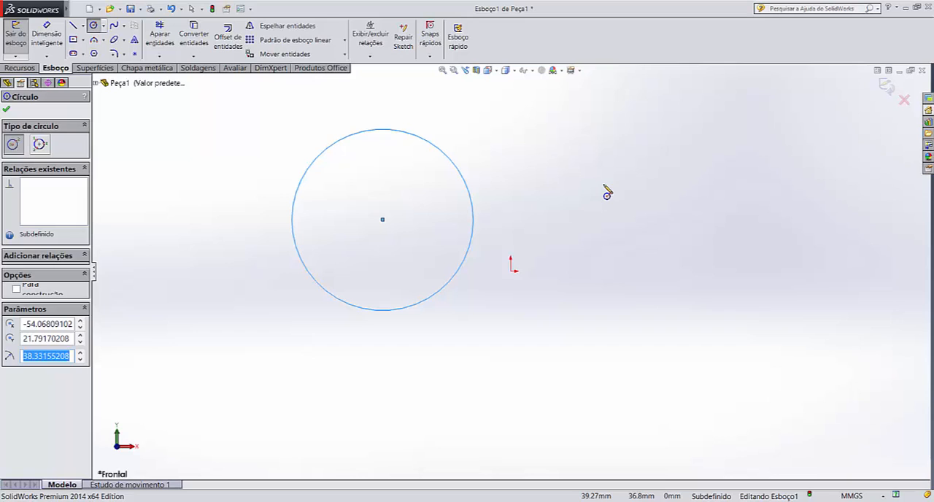
{"action": "key", "text": "Escape"}
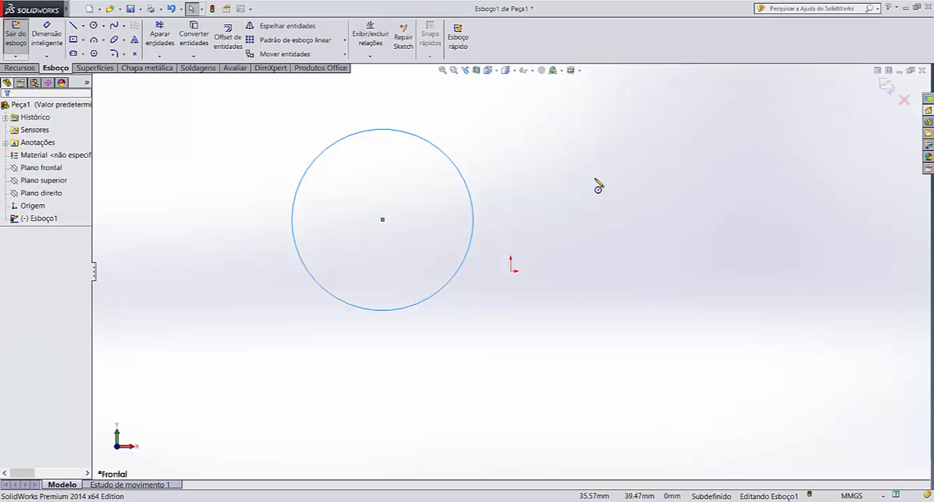
{"action": "key", "text": "Return"}
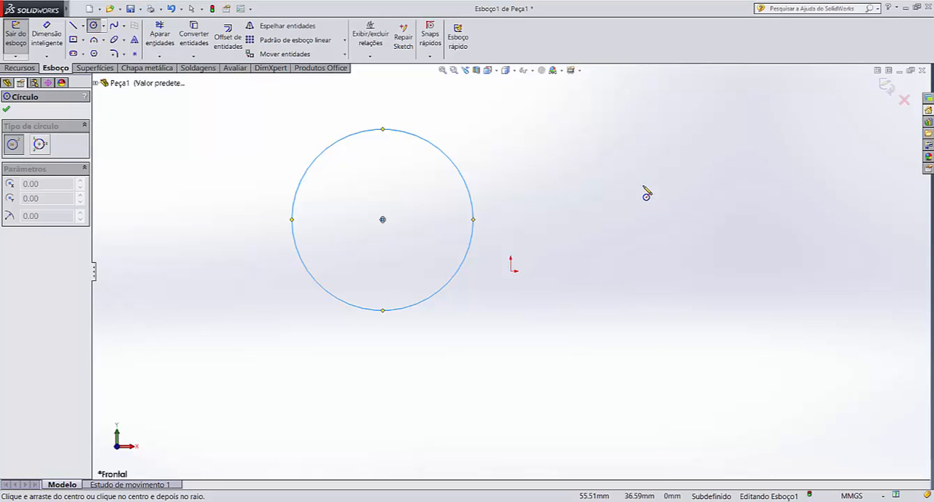
{"action": "key", "text": "Escape"}
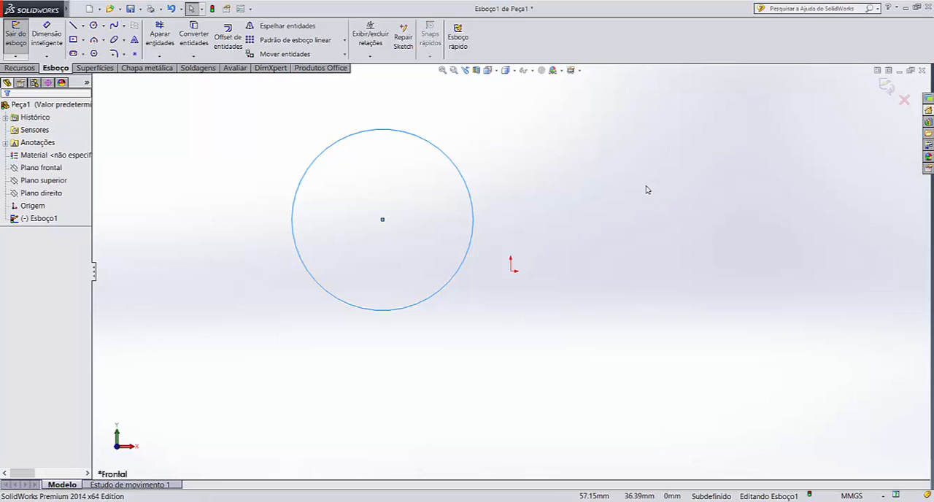
{"action": "left_click", "coordinate": [646, 190]}
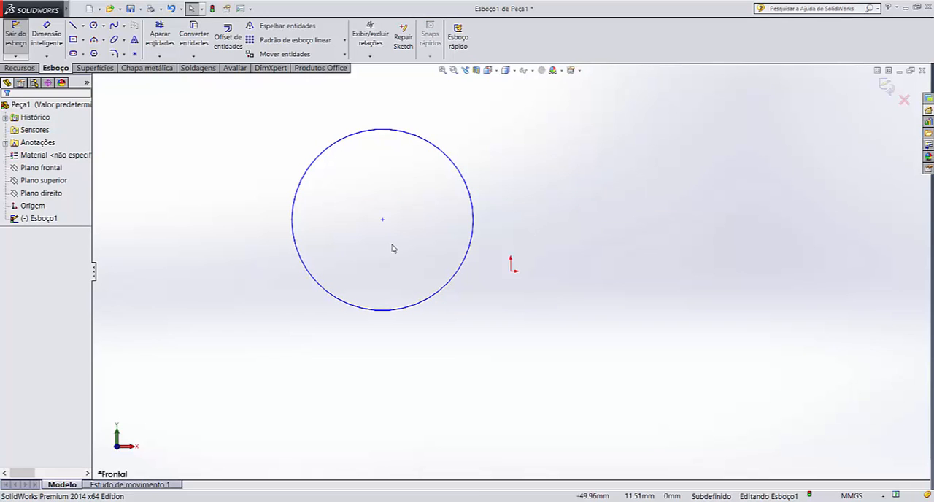
Make the circle's centre point coincident with the sketch origin
{"action": "left_click", "coordinate": [383, 221]}
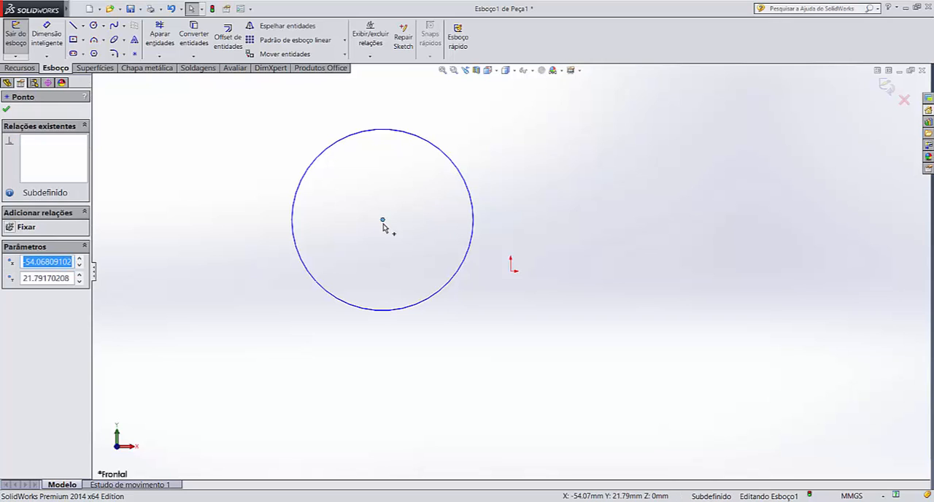
{"action": "left_click", "coordinate": [511, 272], "text": "ctrl"}
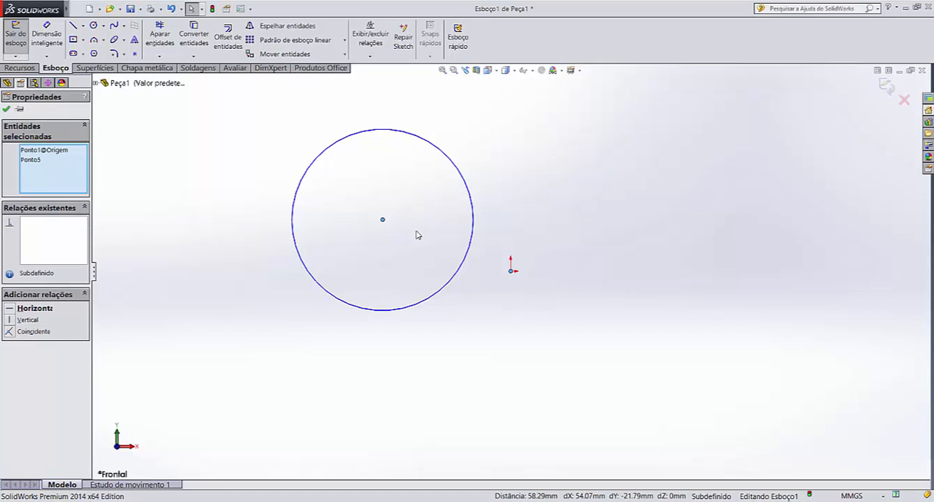
{"action": "left_click", "coordinate": [9, 332]}
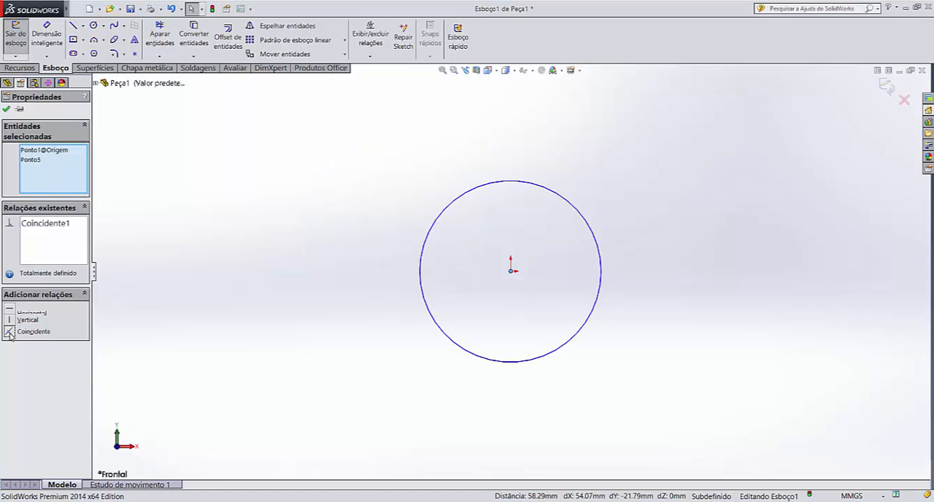
{"action": "left_click", "coordinate": [312, 198]}
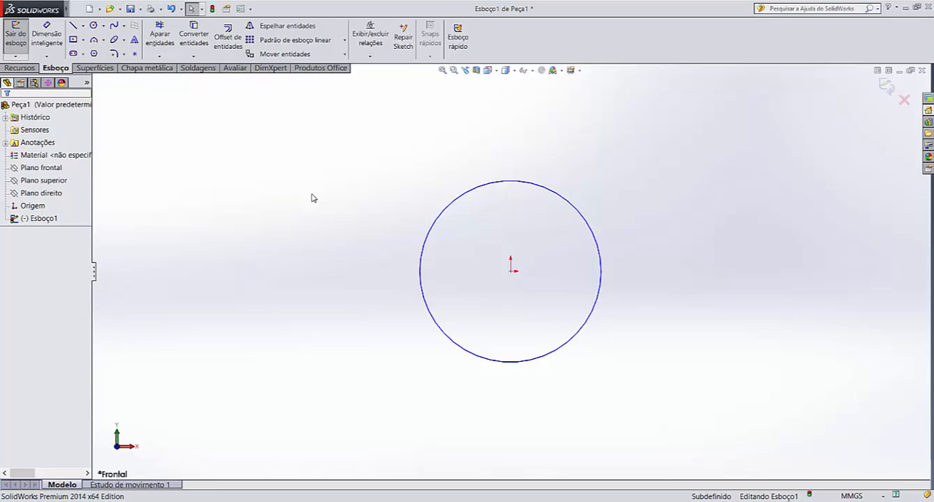
Dimension the circle with a diameter of 50 mm
{"action": "left_click", "coordinate": [55, 29]}
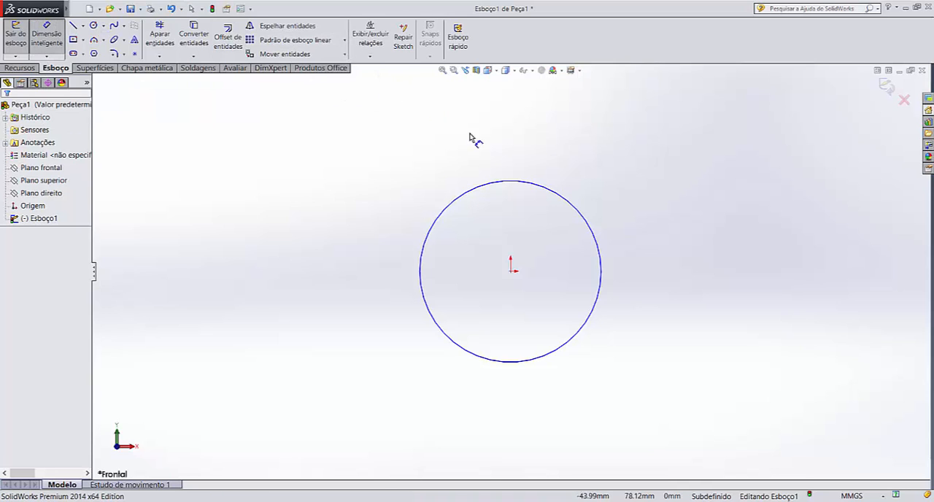
{"action": "left_click", "coordinate": [540, 189]}
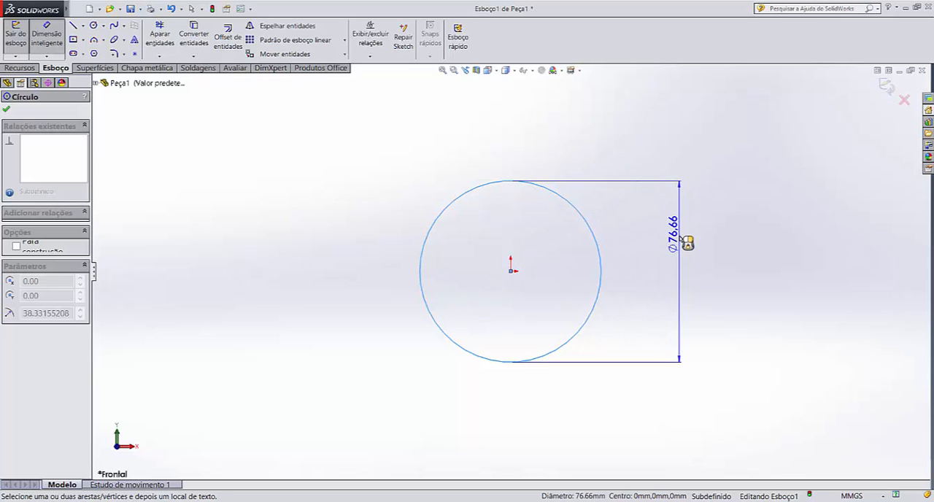
{"action": "left_click", "coordinate": [686, 243]}
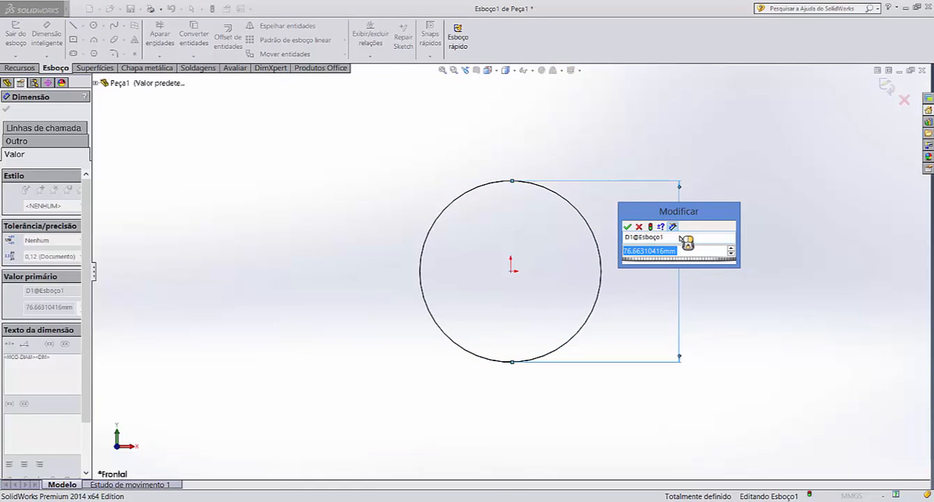
{"action": "type", "text": "50"}
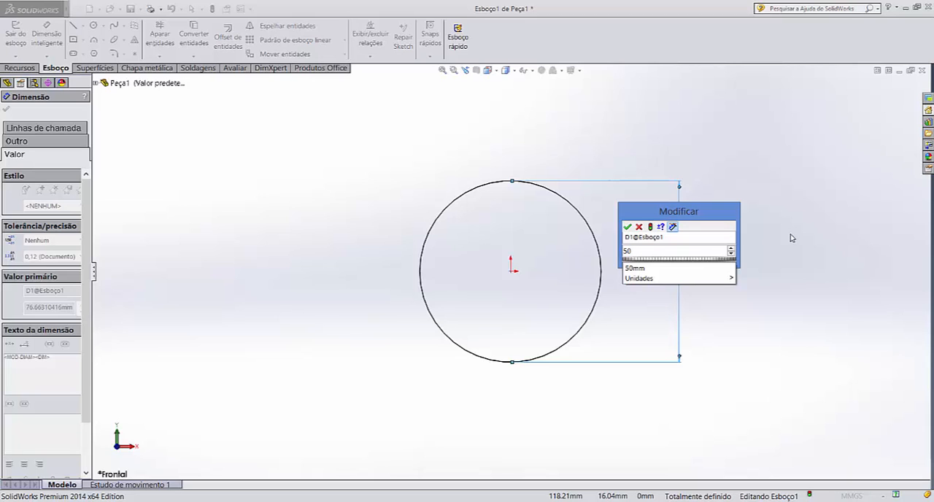
{"action": "key", "text": "Return"}
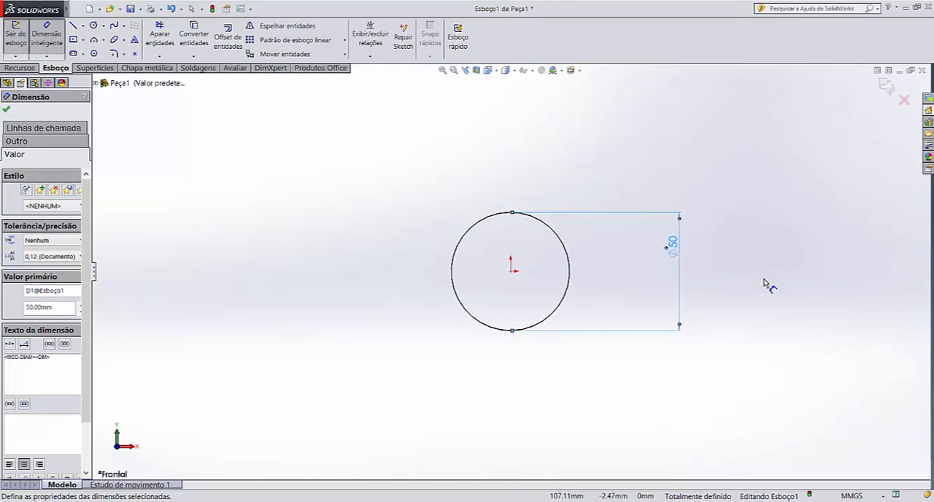
{"action": "key", "text": "Escape"}
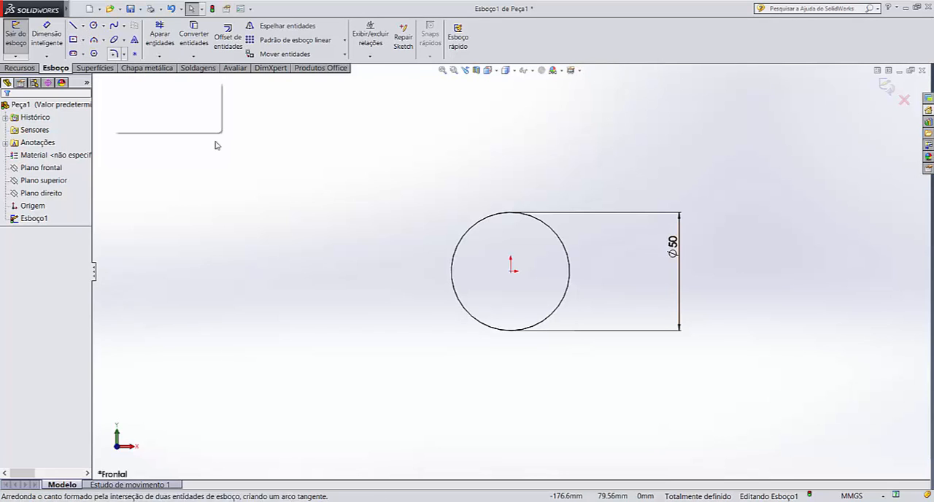
Sketch a vertical centerline about 72 mm long upward from the origin
{"action": "left_click", "coordinate": [84, 27]}
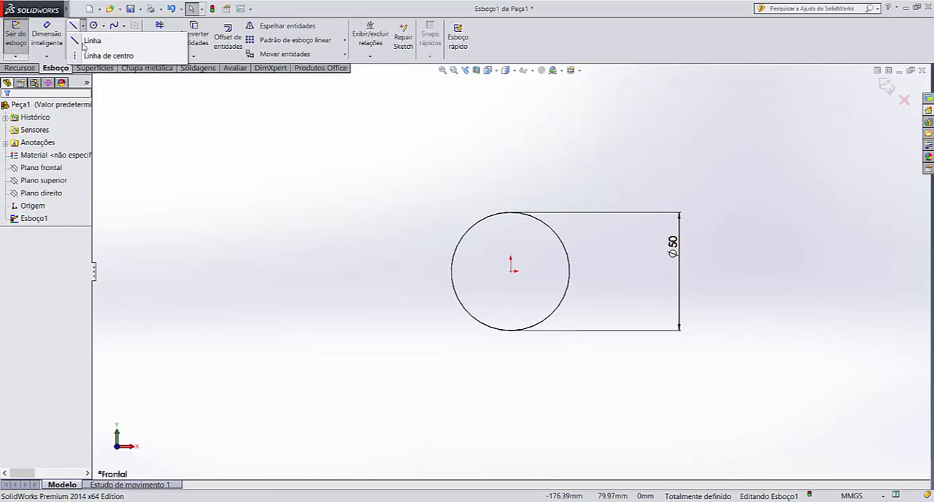
{"action": "left_click", "coordinate": [76, 57]}
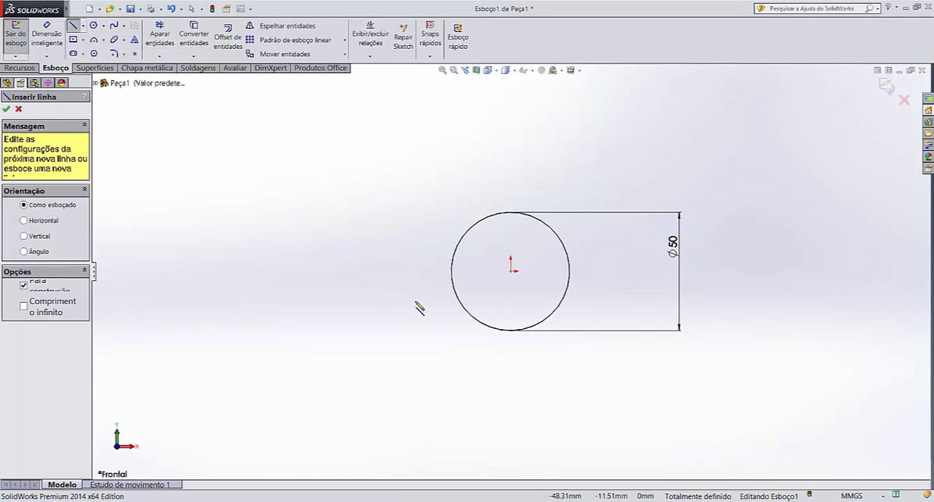
{"action": "left_click", "coordinate": [511, 271]}
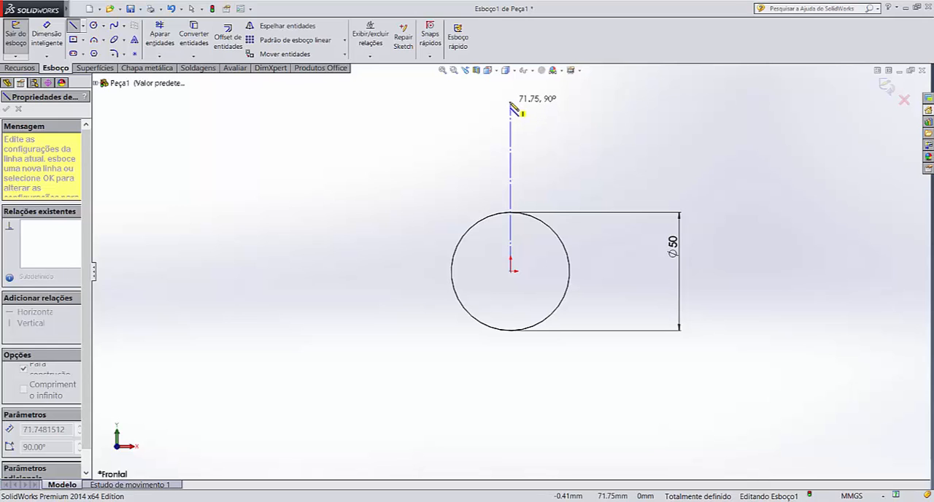
{"action": "left_click", "coordinate": [511, 102]}
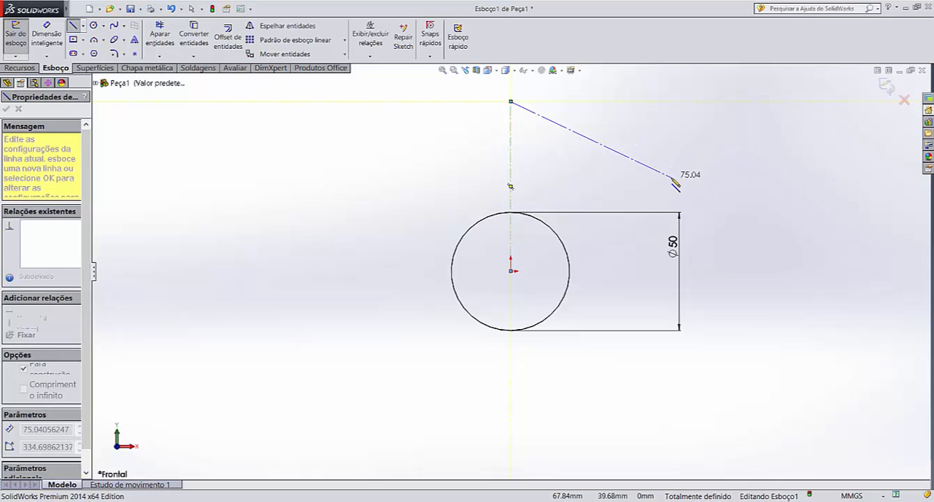
{"action": "key", "text": "Escape"}
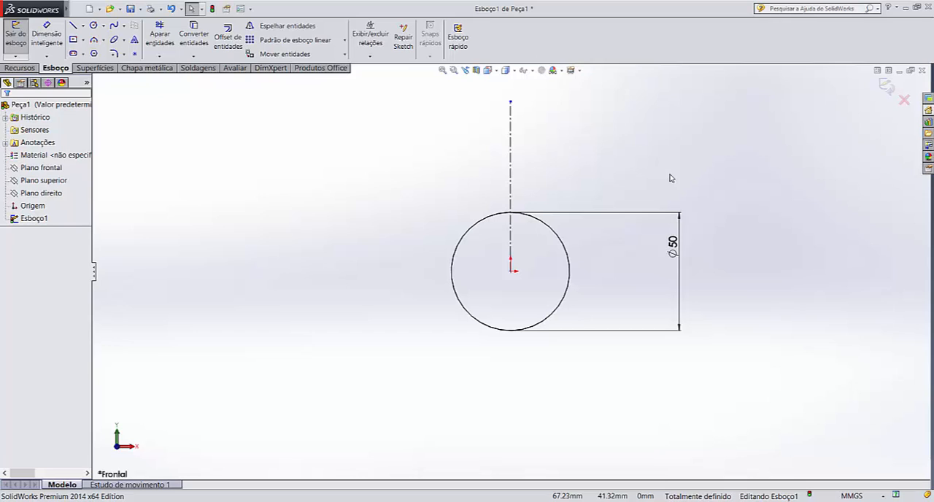
Sketch a horizontal line about 14.6 mm leftward from the centerline's upper end, continued by a vertical line about 67 mm down into the circle
{"action": "left_click", "coordinate": [74, 26]}
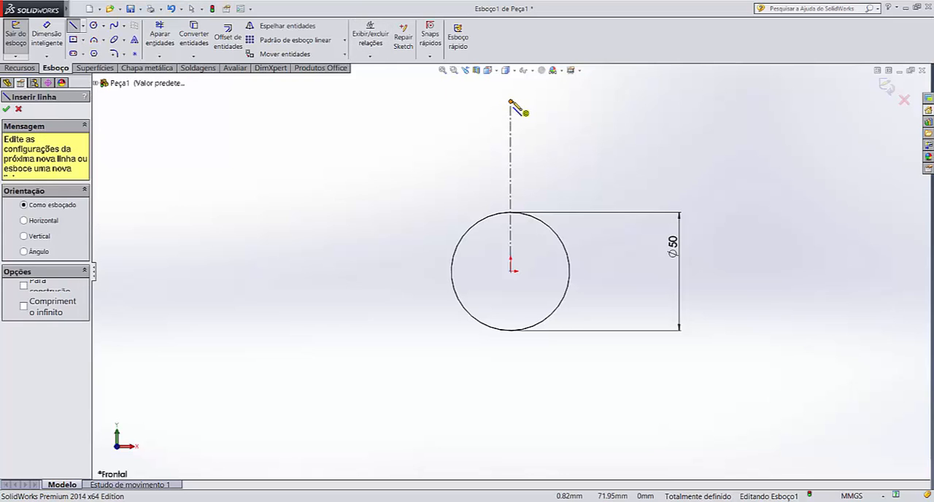
{"action": "left_click", "coordinate": [511, 100]}
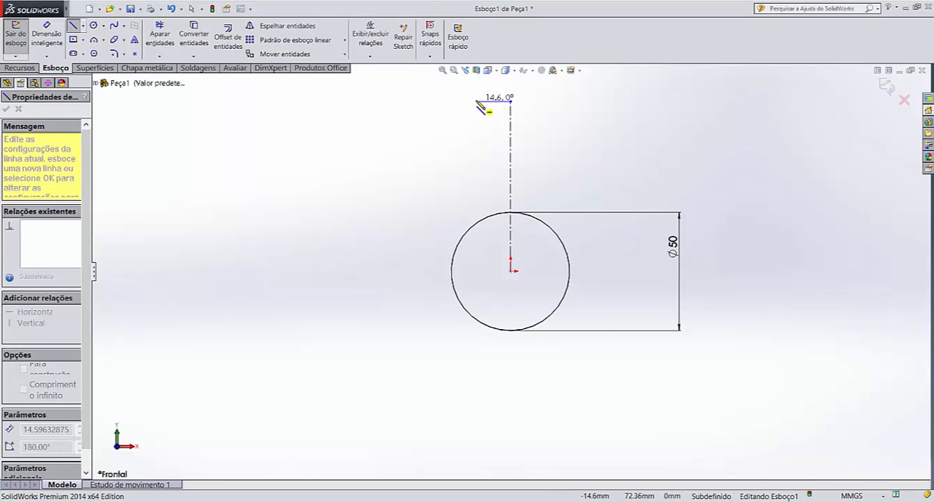
{"action": "left_click", "coordinate": [476, 101]}
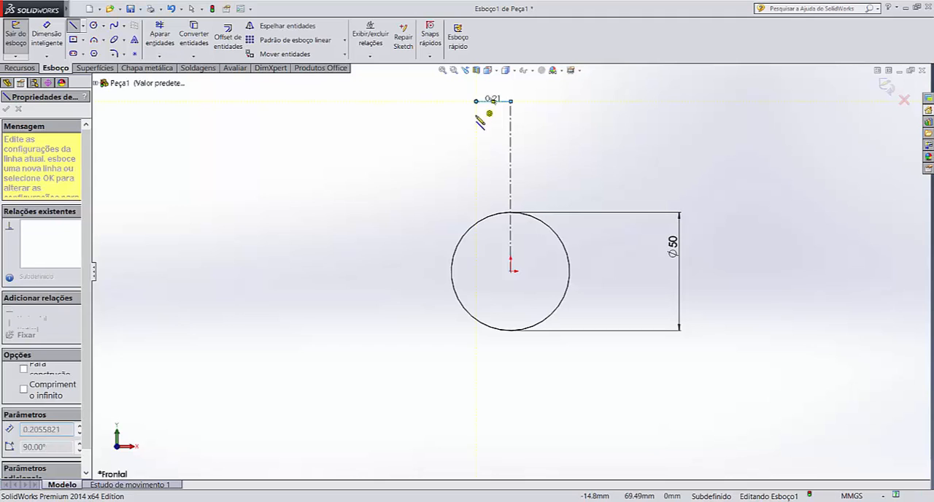
{"action": "left_click", "coordinate": [476, 260]}
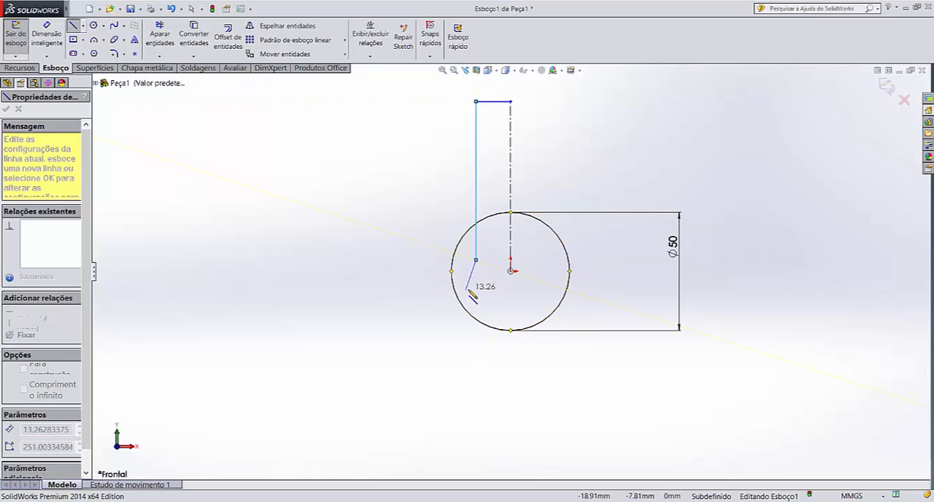
{"action": "key", "text": "Escape"}
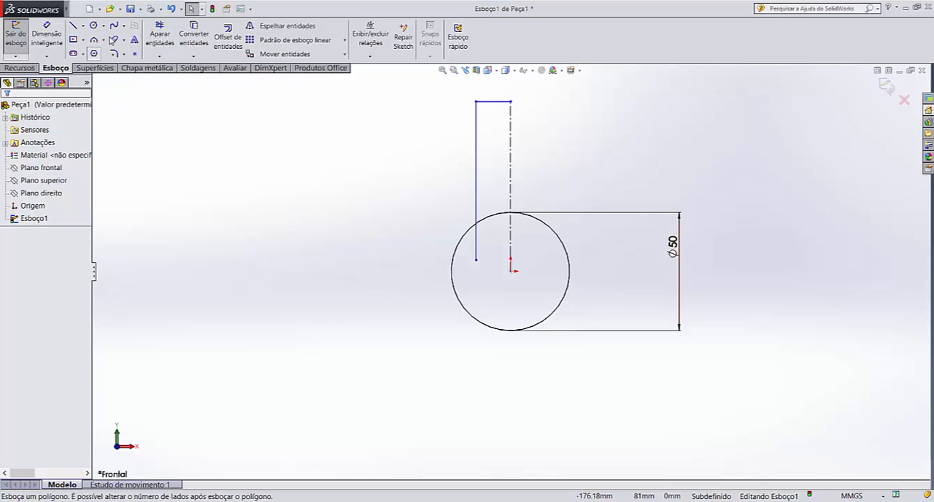
Trim away the portion of the vertical line that lies inside the circle
{"action": "left_click", "coordinate": [160, 36]}
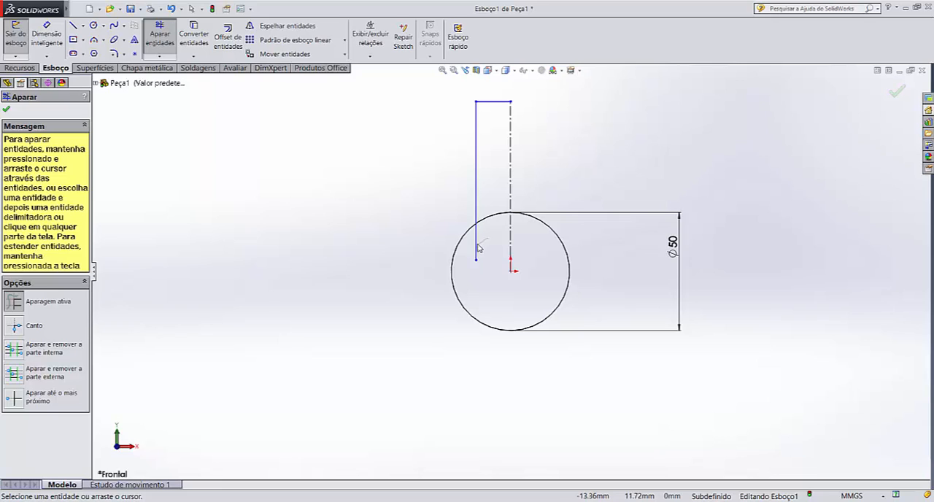
{"action": "left_click_drag", "start_coordinate": [477, 245], "coordinate": [470, 252]}
{"action": "key", "text": "Escape"}
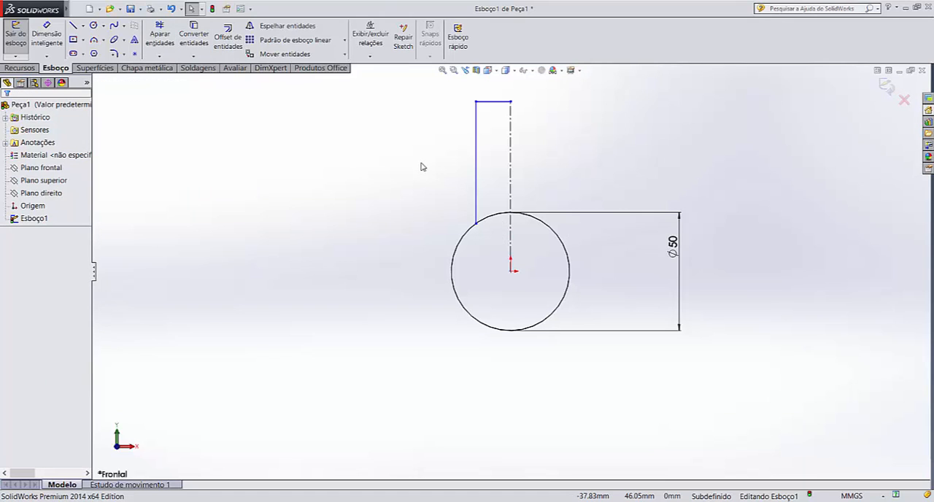
Add a doubled-distance dimension of 28 mm between the vertical line and the centerline, placed above the profile
{"action": "key", "text": "z"}
{"action": "scroll", "coordinate": [537, 172], "scroll_direction": "down", "scroll_amount": 2}
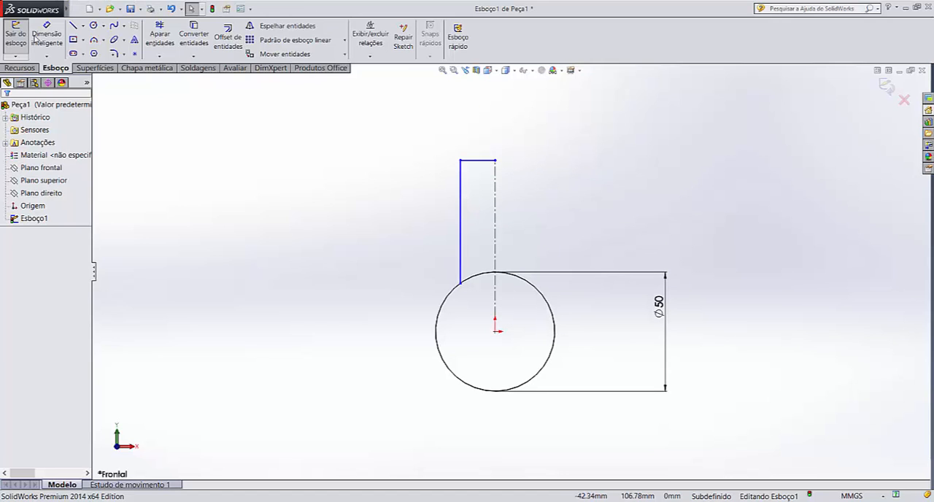
{"action": "left_click", "coordinate": [42, 32]}
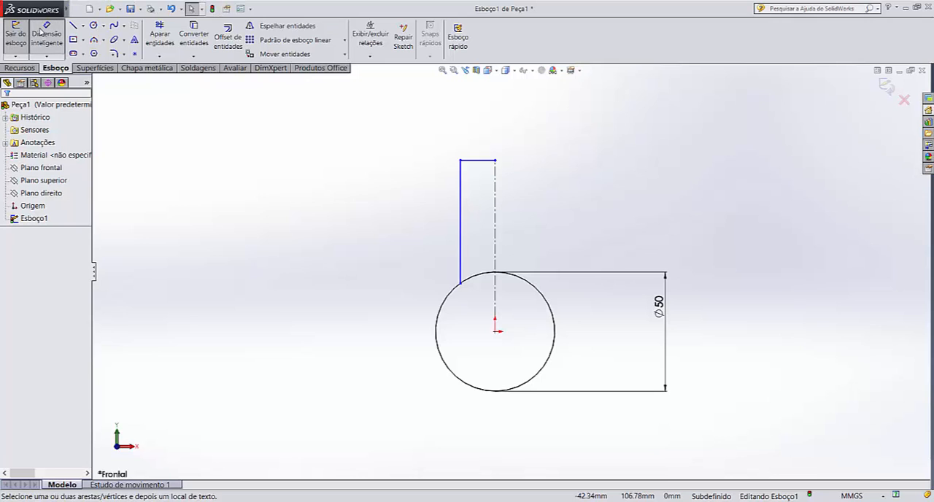
{"action": "left_click", "coordinate": [460, 219]}
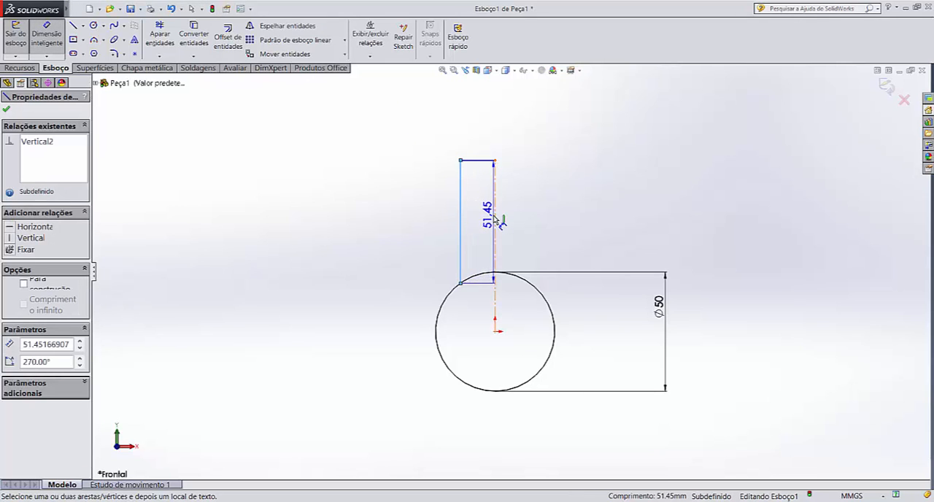
{"action": "left_click", "coordinate": [495, 219]}
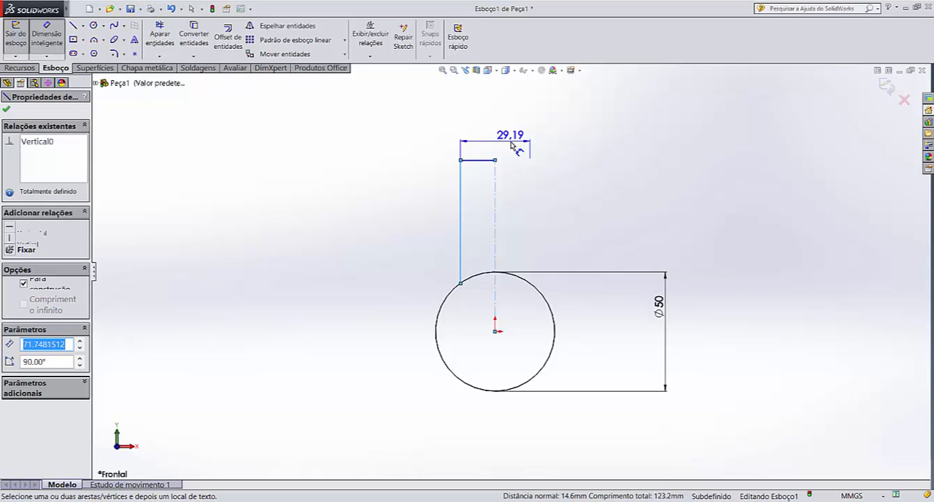
{"action": "left_click", "coordinate": [513, 147]}
{"action": "type", "text": "2"}
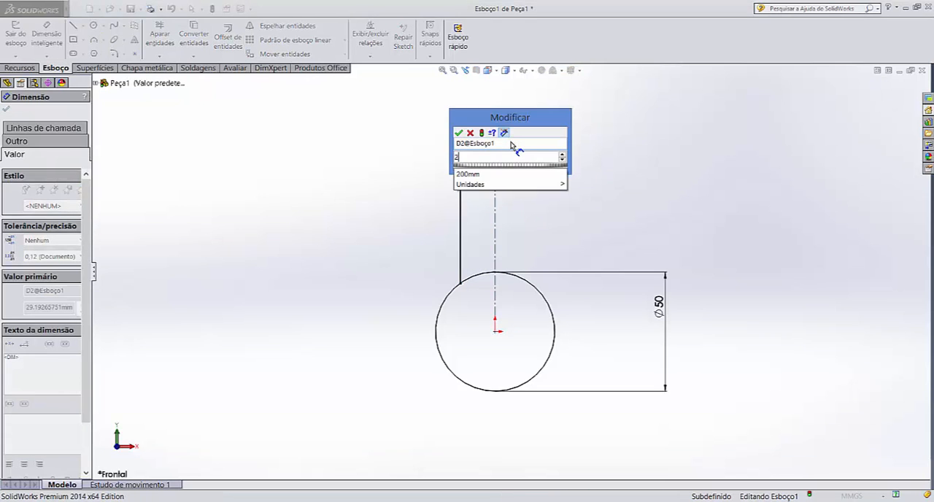
{"action": "type", "text": "8"}
{"action": "key", "text": "Return"}
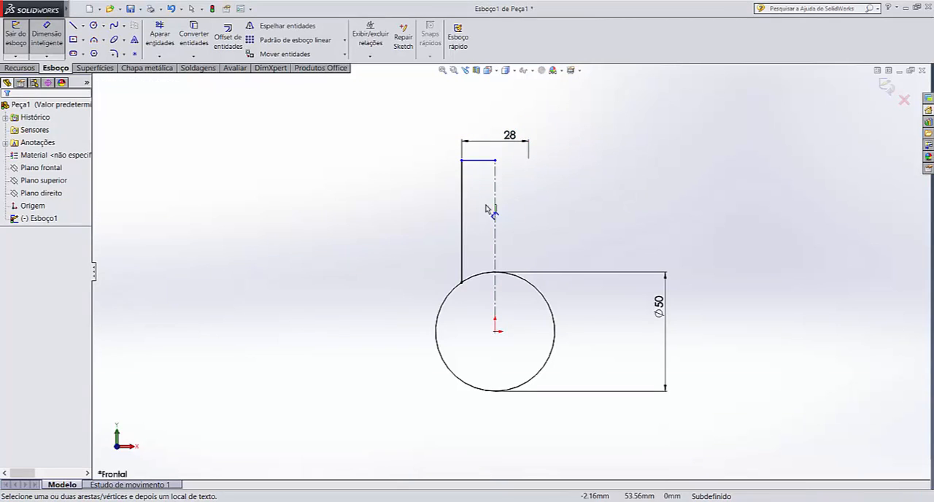
Delete the 28 mm dimension above the profile
{"action": "key", "text": "Escape"}
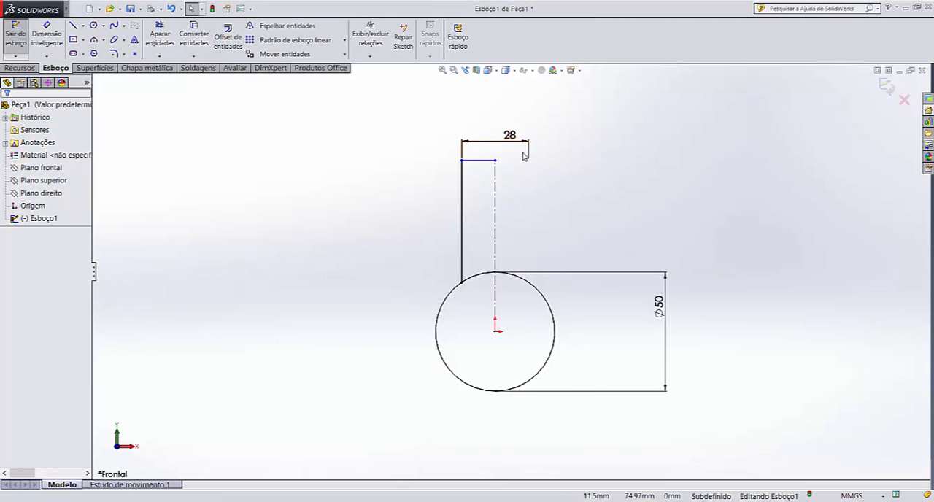
{"action": "left_click", "coordinate": [526, 150]}
{"action": "key", "text": "Delete"}
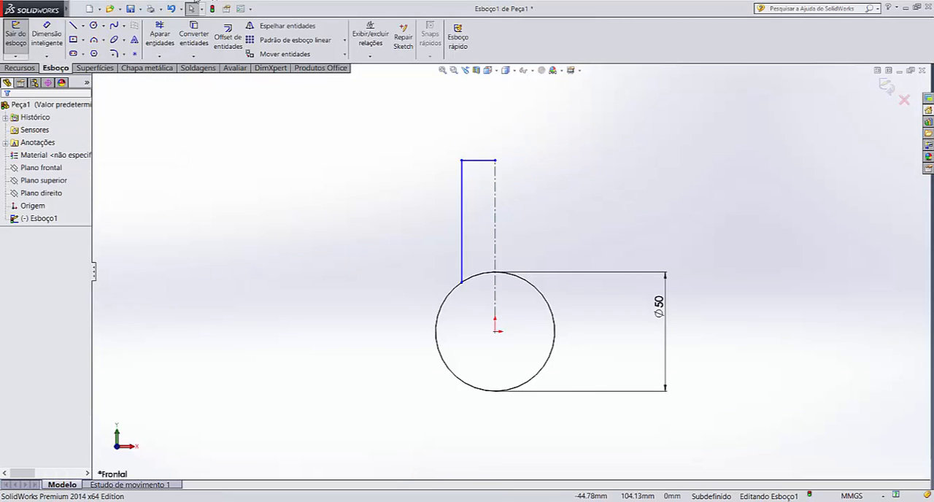
Dimension the distance from the profile's upper-left corner to the centerline as 14 mm
{"action": "left_click", "coordinate": [51, 38]}
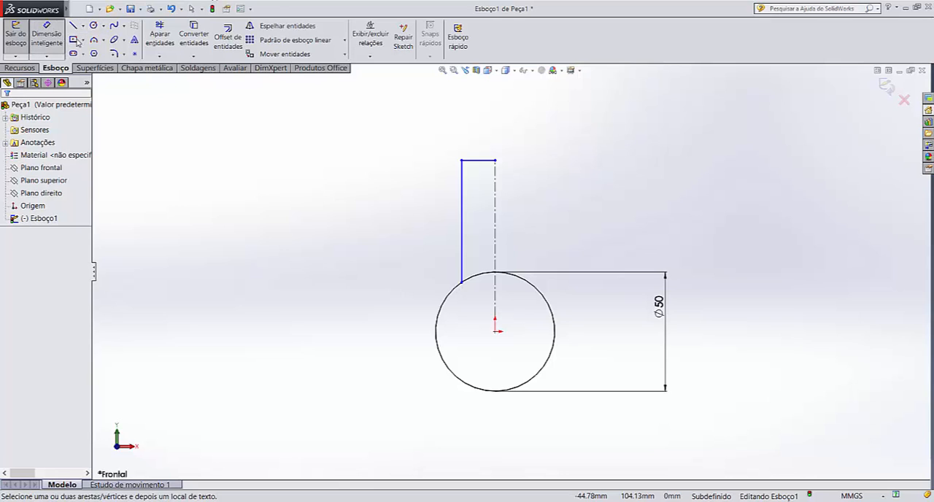
{"action": "left_click", "coordinate": [462, 161]}
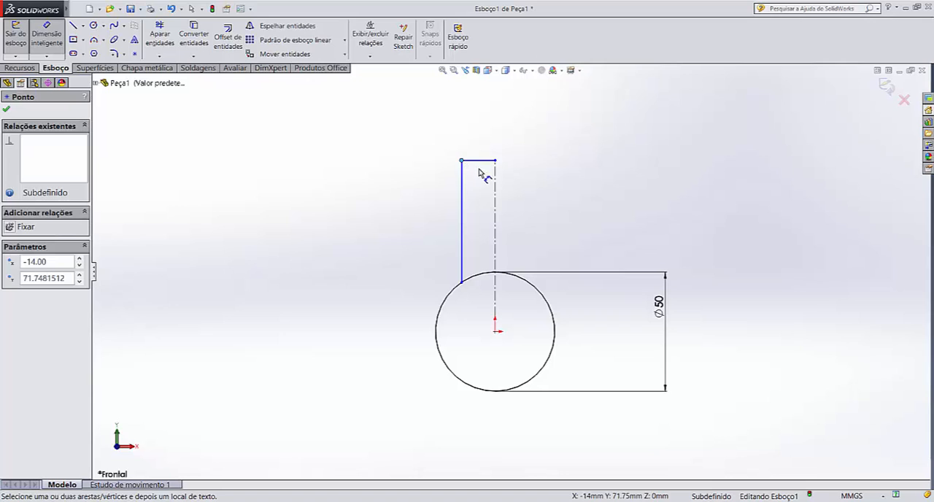
{"action": "left_click", "coordinate": [496, 210]}
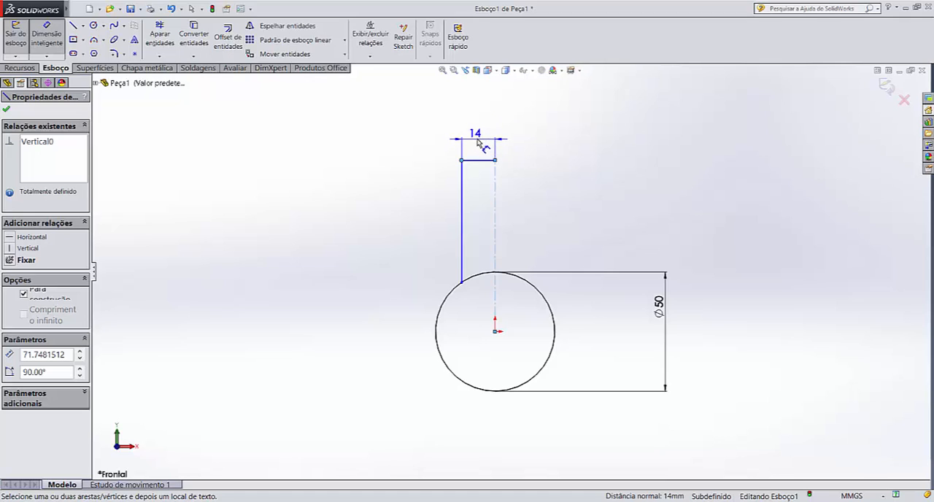
{"action": "left_click", "coordinate": [481, 140]}
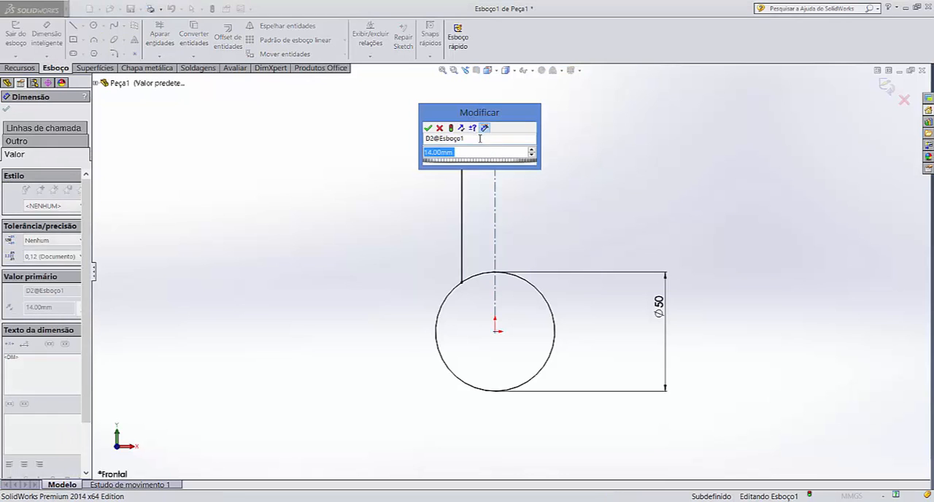
{"action": "left_click", "coordinate": [428, 128]}
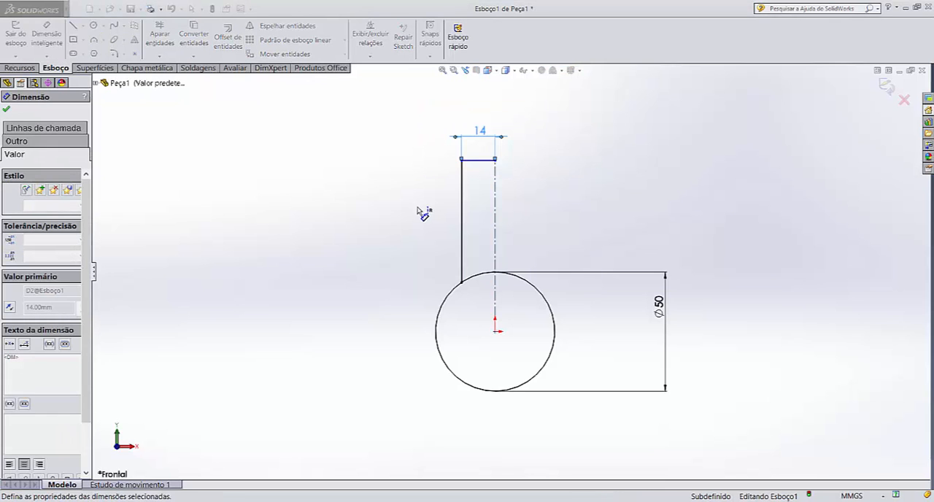
{"action": "left_click", "coordinate": [423, 214]}
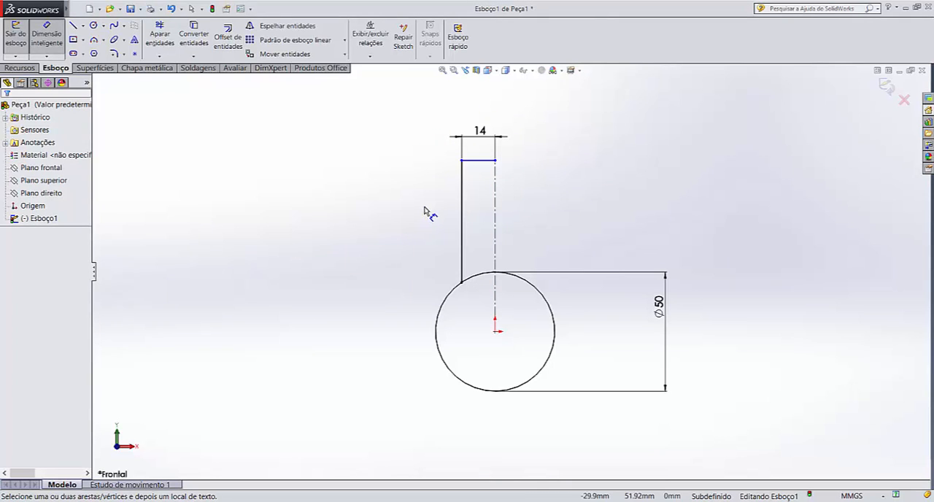
Dimension the vertical distance from the centerline's upper end to the origin as 45+14 mm, placed left of the profile
{"action": "left_click", "coordinate": [497, 161]}
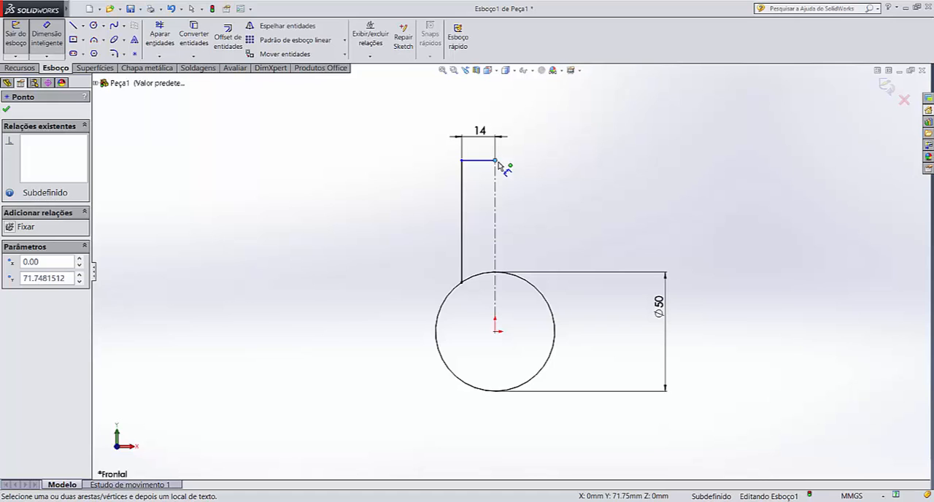
{"action": "left_click", "coordinate": [496, 332]}
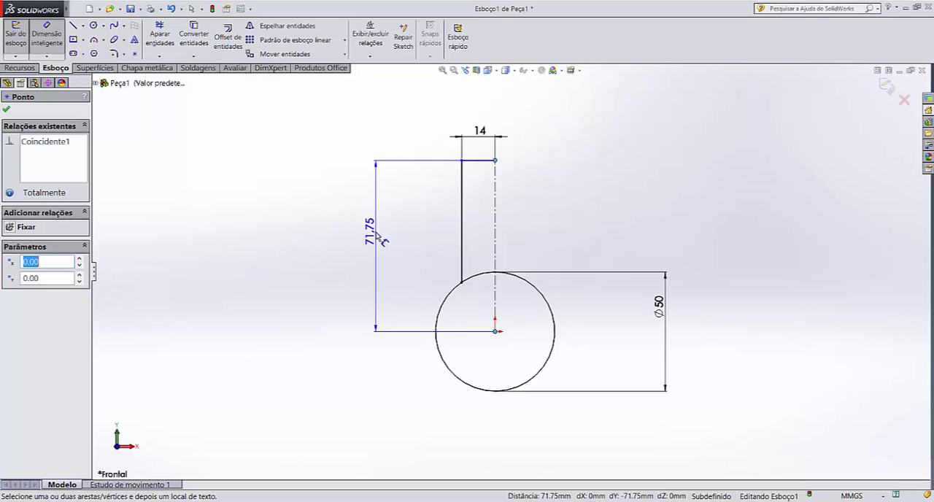
{"action": "type", "text": "45"}
{"action": "key", "text": "Escape"}
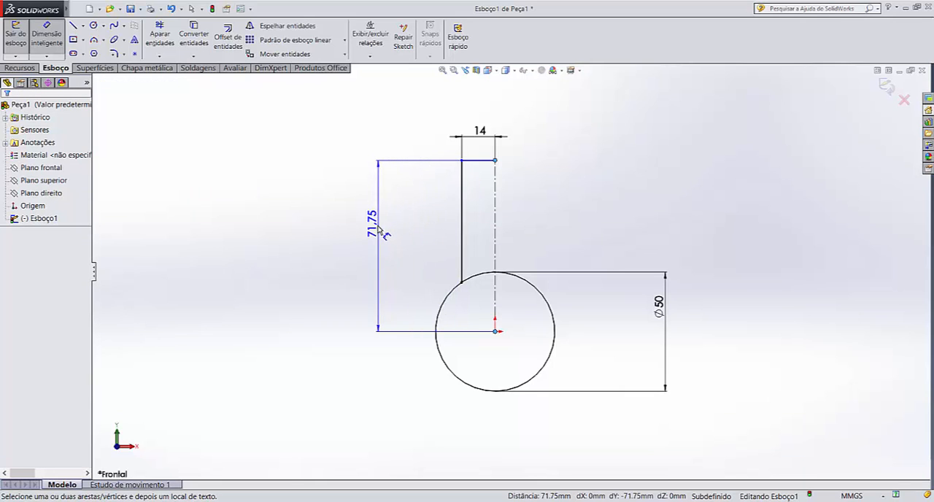
{"action": "left_click", "coordinate": [377, 232]}
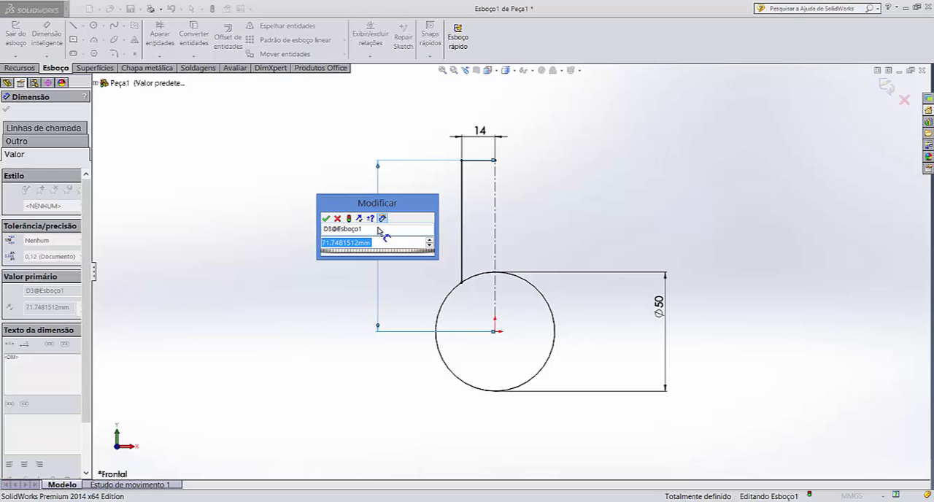
{"action": "type", "text": "4"}
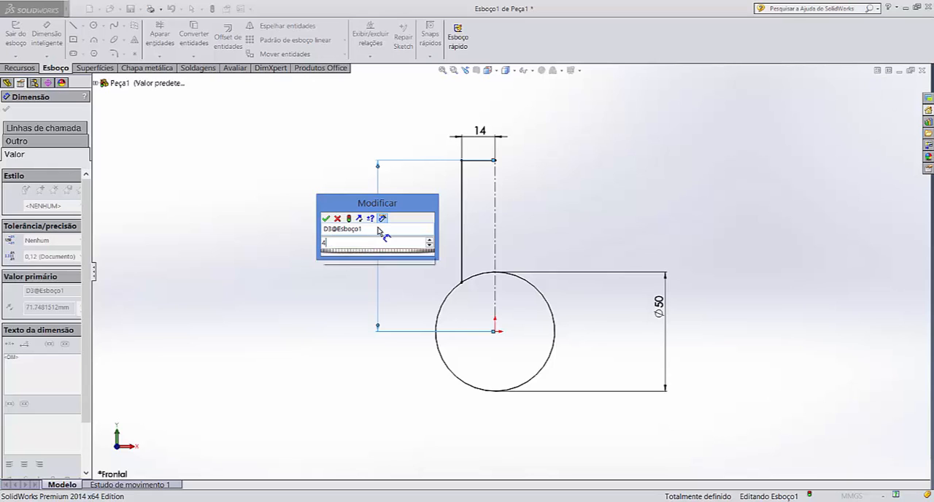
{"action": "type", "text": "5+1"}
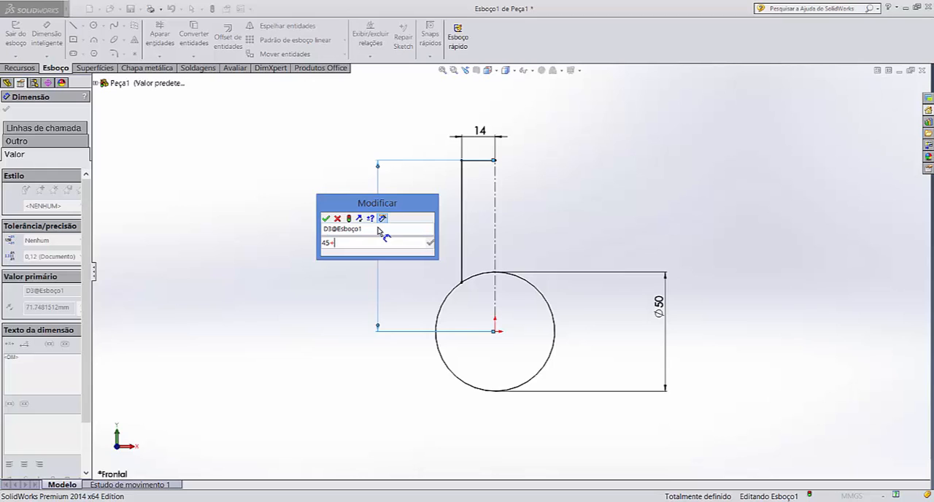
{"action": "type", "text": "4"}
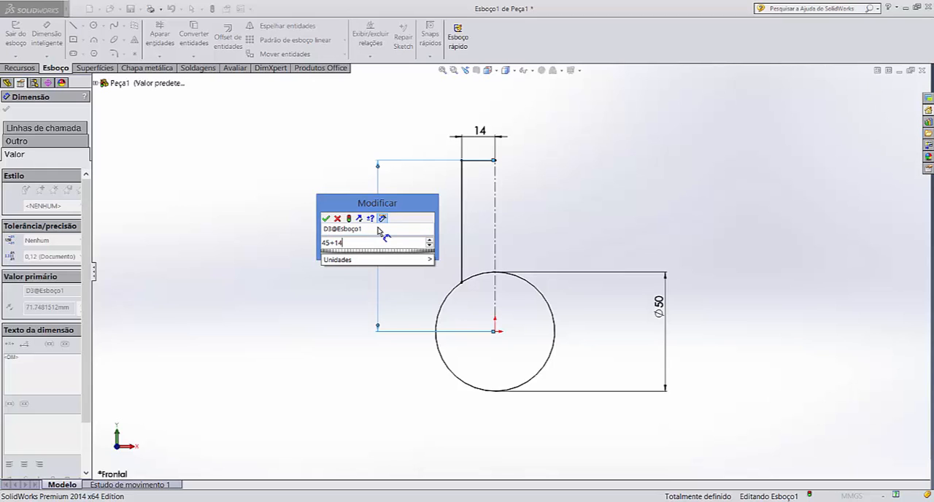
{"action": "key", "text": "Return"}
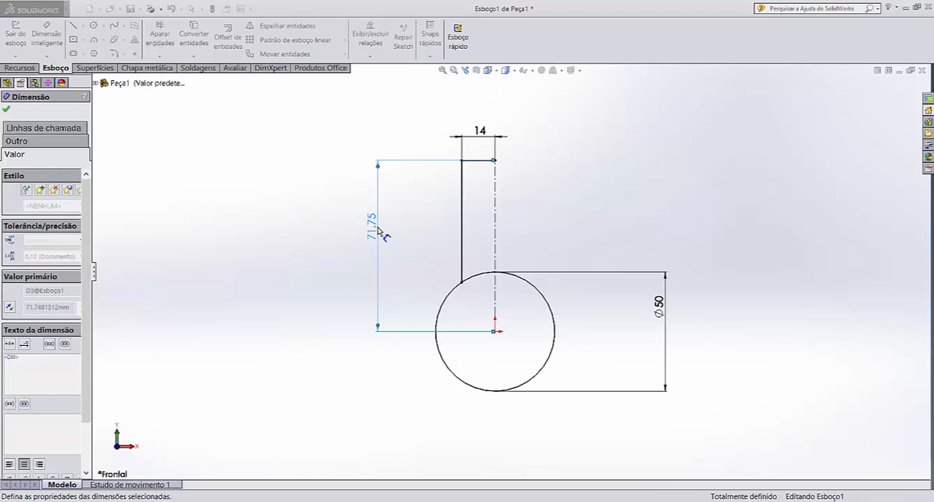
{"action": "left_click", "coordinate": [428, 225]}
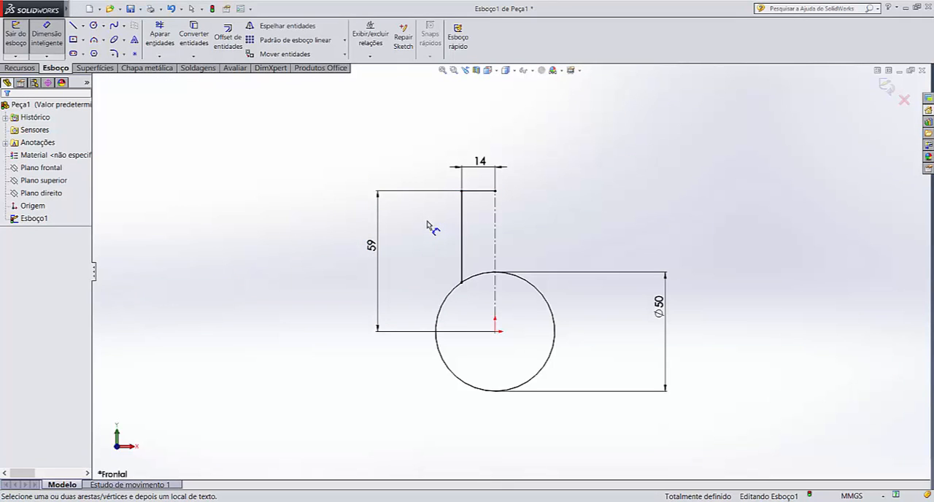
{"action": "key", "text": "Escape"}
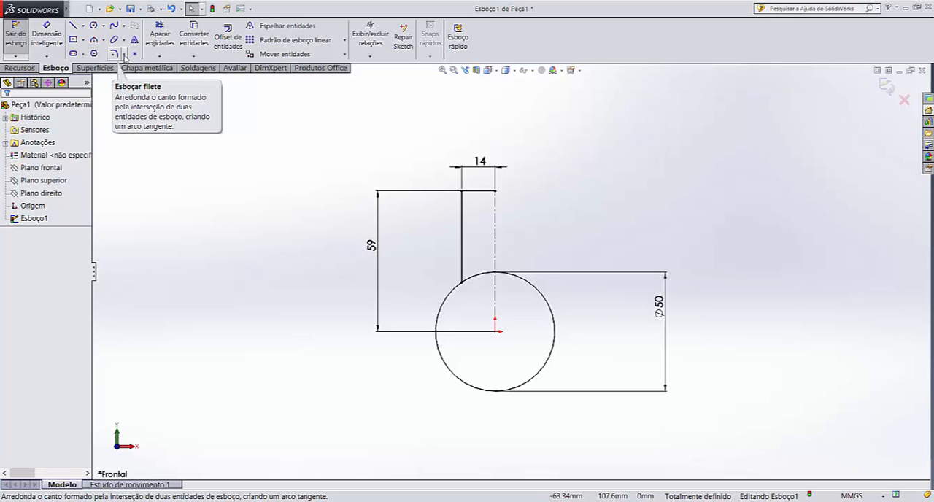
Try to round the arm's upper-left corner with a 14 mm sketch fillet
{"action": "left_click", "coordinate": [116, 54]}
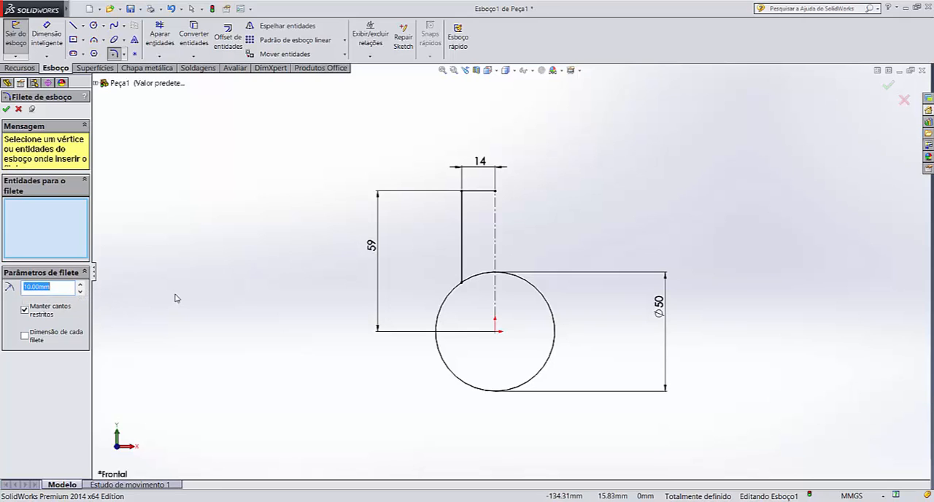
{"action": "type", "text": "14"}
{"action": "left_click", "coordinate": [8, 110]}
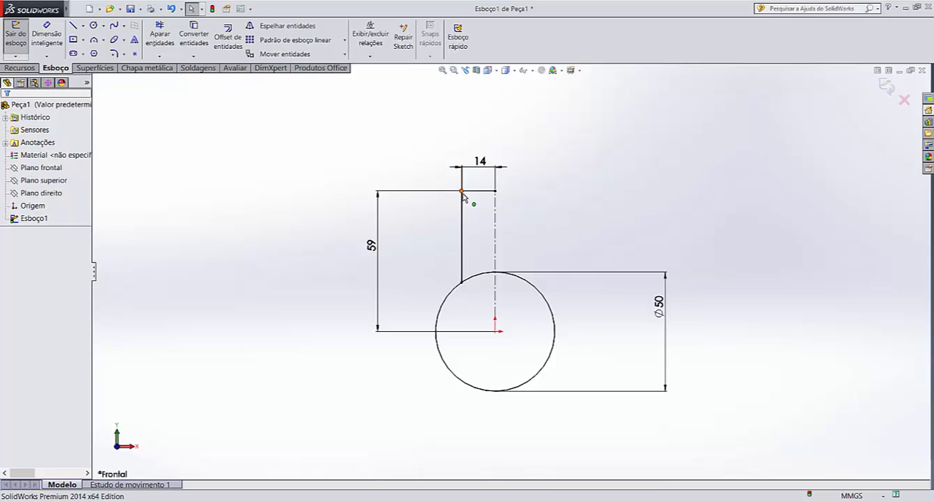
{"action": "left_click", "coordinate": [462, 191]}
{"action": "left_click", "coordinate": [465, 212]}
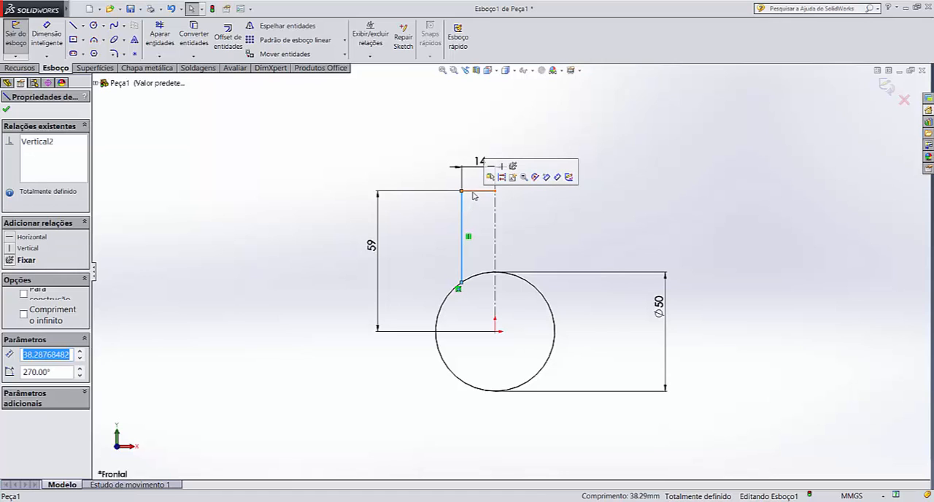
{"action": "left_click", "coordinate": [473, 191]}
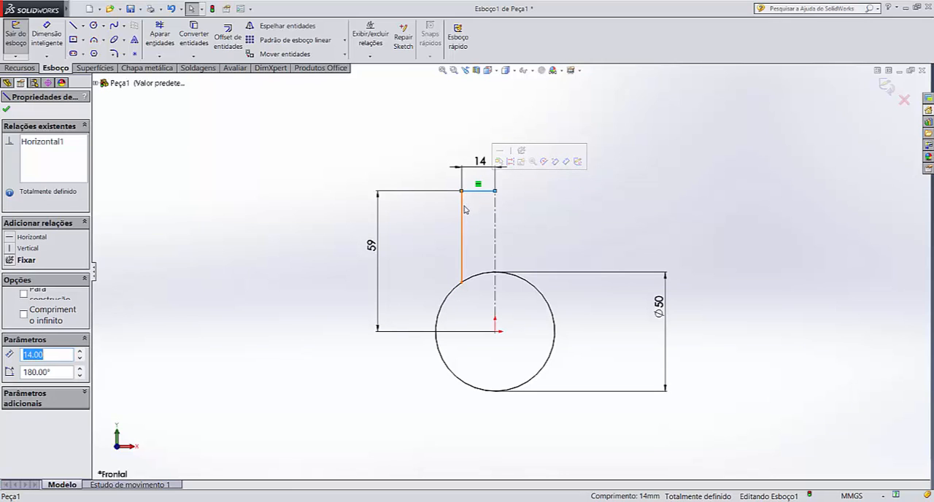
{"action": "left_click", "coordinate": [463, 209]}
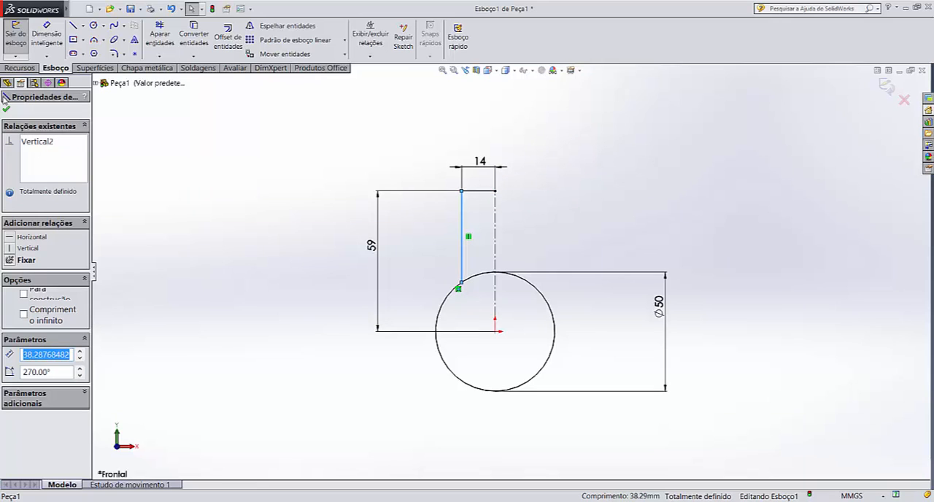
{"action": "left_click", "coordinate": [5, 108]}
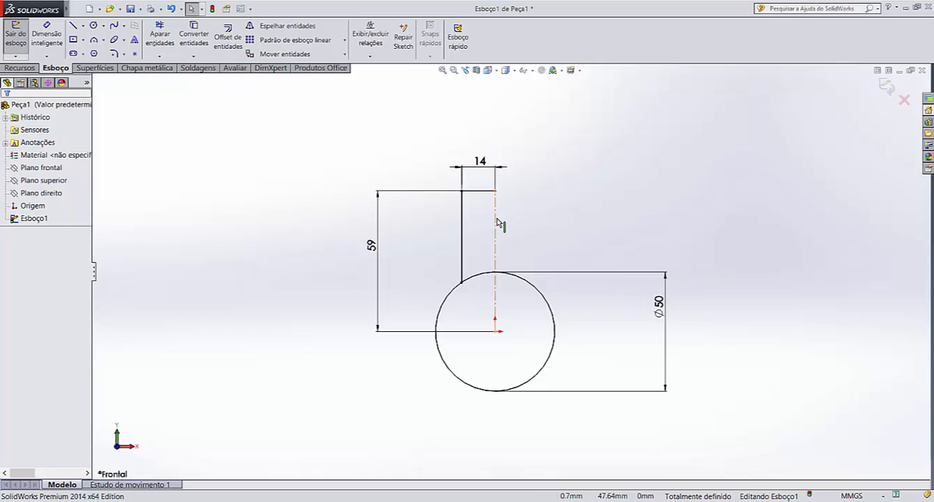
Mirror the arm's top horizontal line and left vertical line about the vertical centerline
{"action": "left_click", "coordinate": [257, 27]}
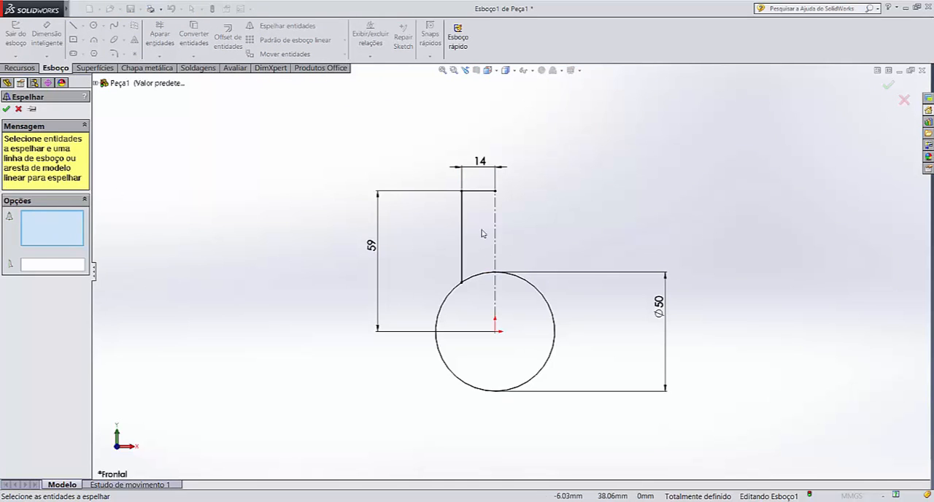
{"action": "left_click", "coordinate": [478, 192]}
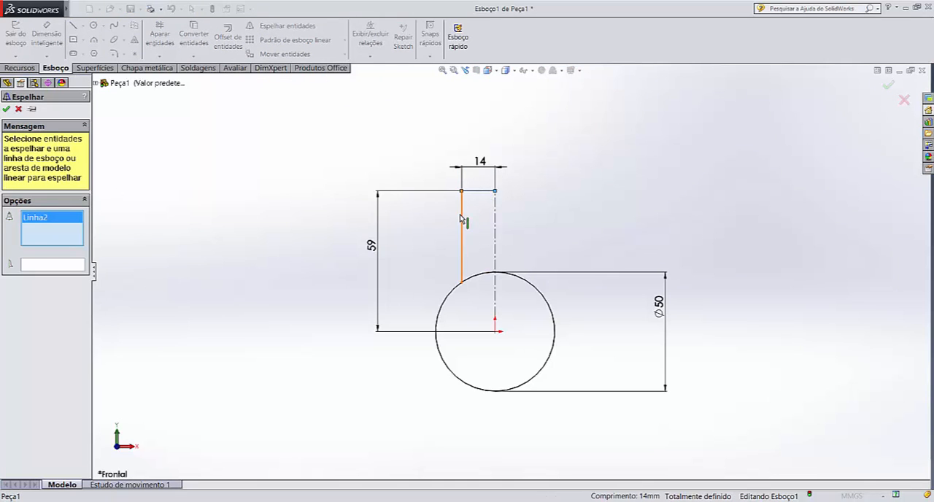
{"action": "left_click", "coordinate": [461, 223]}
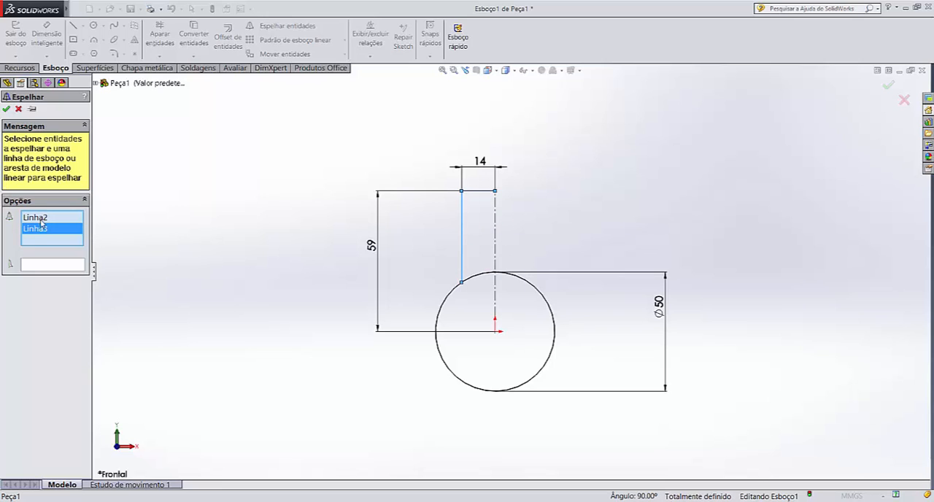
{"action": "left_click", "coordinate": [34, 267]}
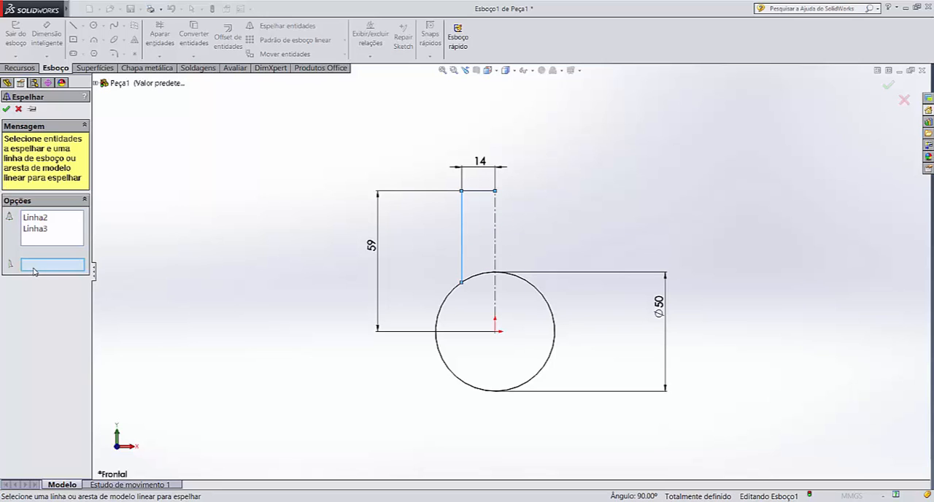
{"action": "left_click", "coordinate": [496, 234]}
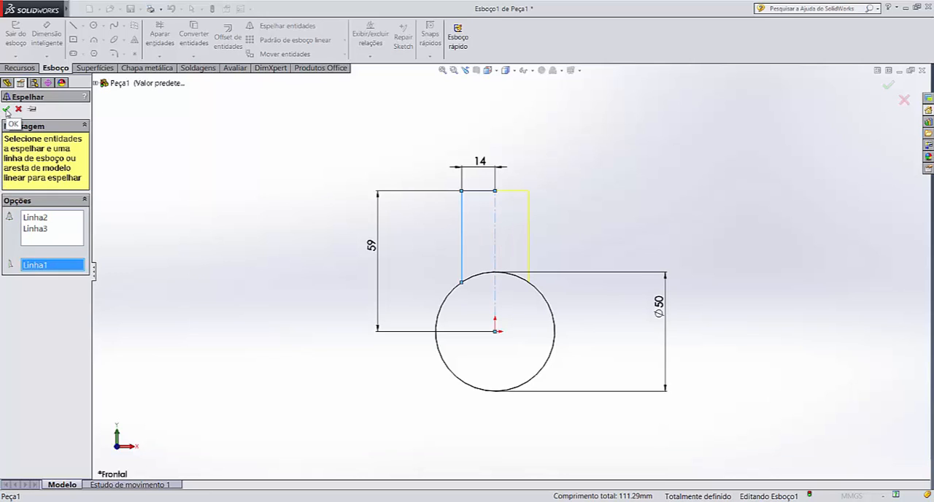
{"action": "left_click", "coordinate": [7, 110]}
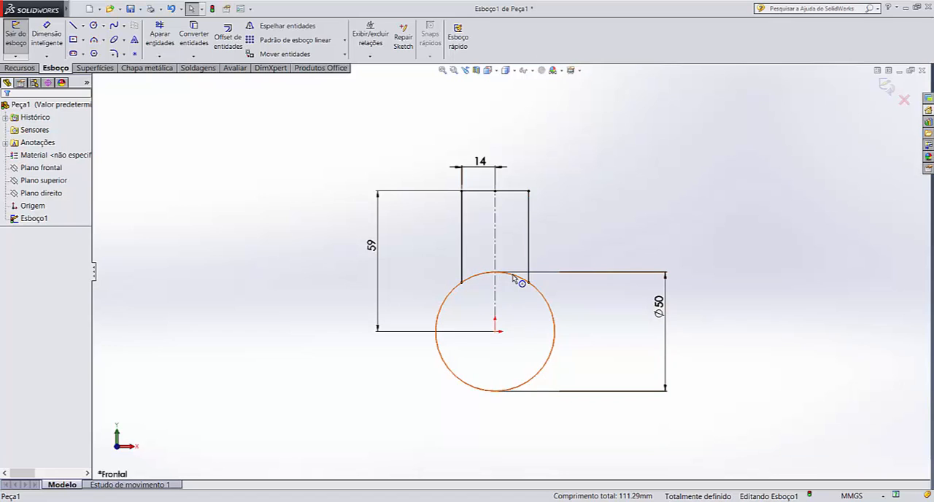
Trim away the part of the 50 mm circle lying between the arm's two vertical lines
{"action": "left_click", "coordinate": [160, 33]}
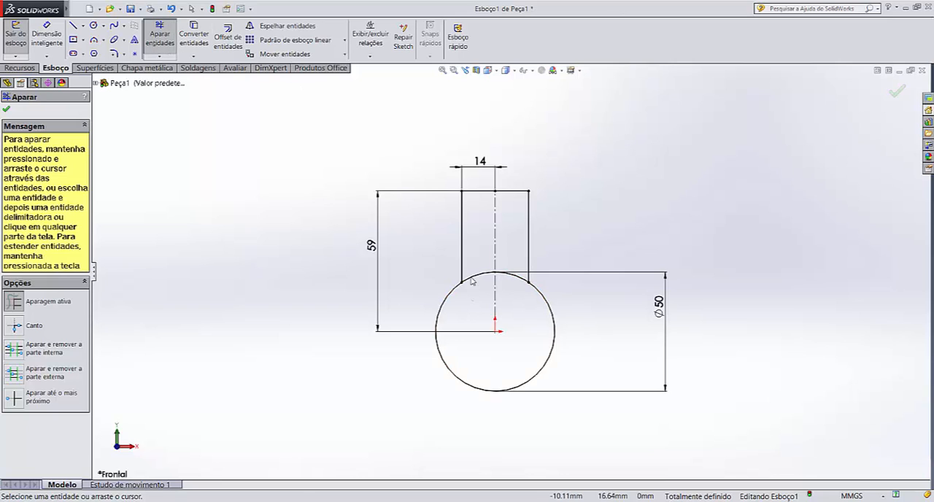
{"action": "left_click_drag", "start_coordinate": [476, 305], "coordinate": [513, 248]}
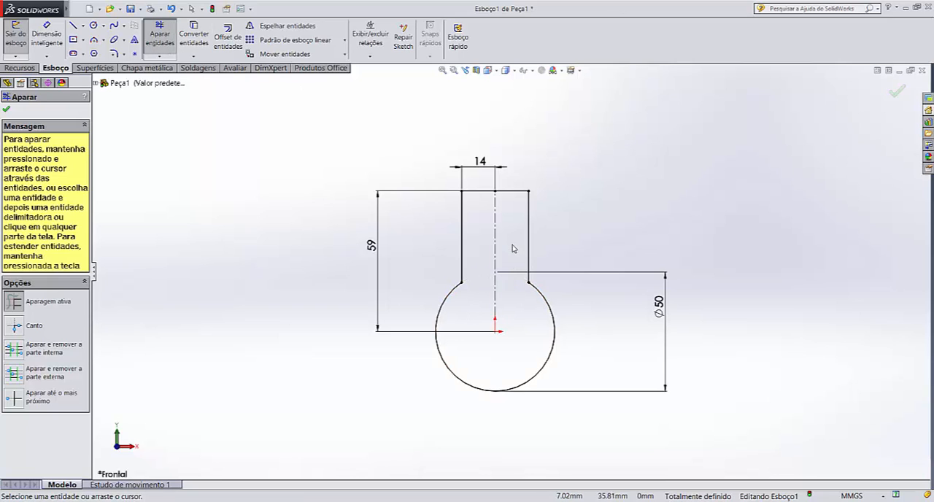
{"action": "key", "text": "Escape"}
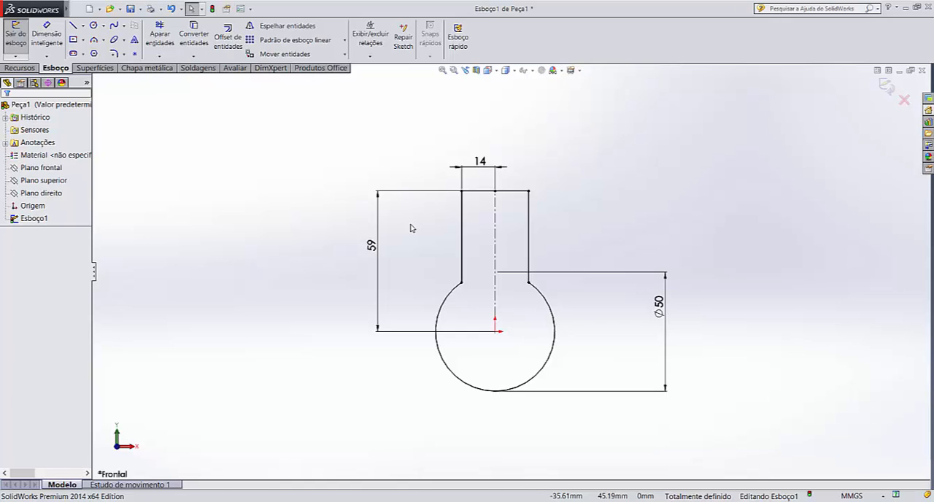
Sketch a separate horizontal line below the circle, slightly longer than the arm is wide and clear of the arc
{"action": "left_click", "coordinate": [76, 27]}
{"action": "left_click", "coordinate": [452, 428]}
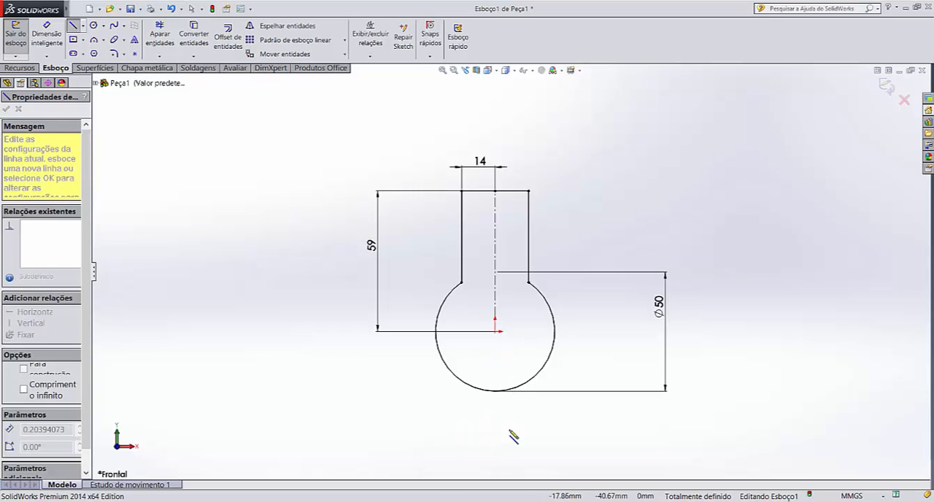
{"action": "left_click", "coordinate": [565, 429]}
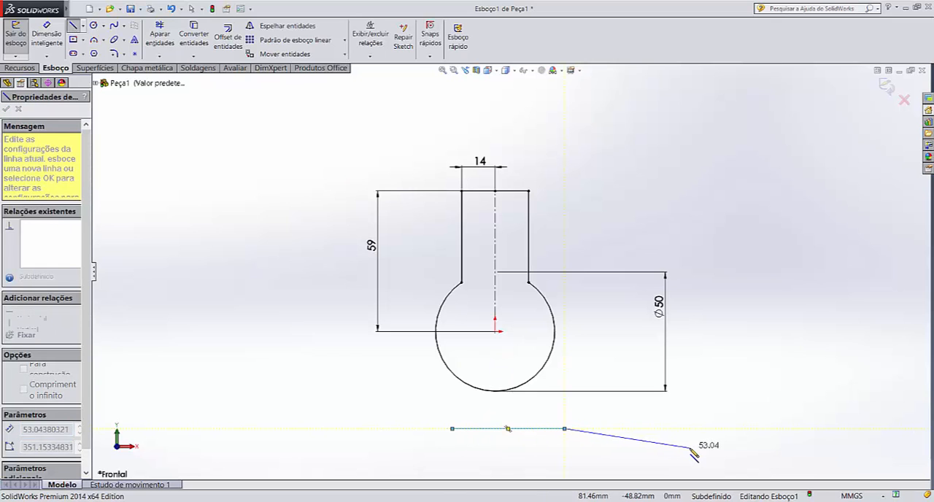
{"action": "key", "text": "Escape"}
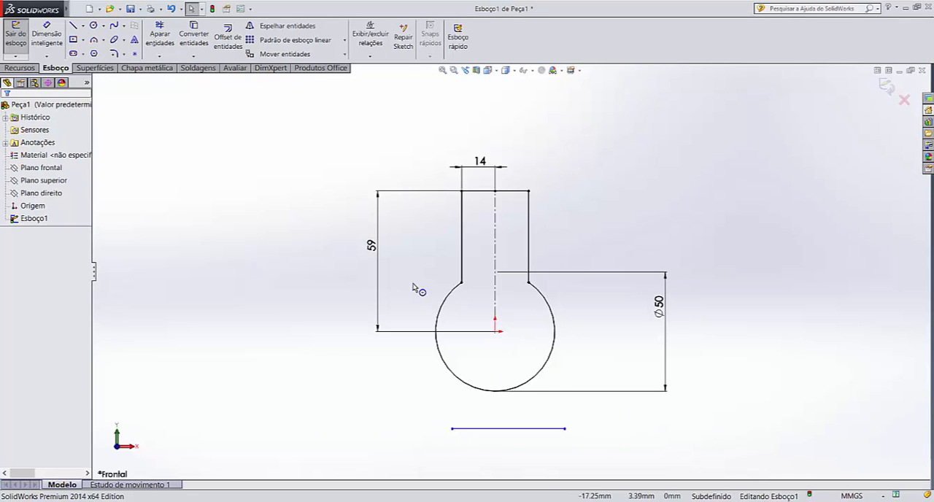
Sketch a connected open V-shaped profile below the circle: slanted sides about 53 mm and 49 mm long joined by a short horizontal base
{"action": "left_click", "coordinate": [84, 9]}
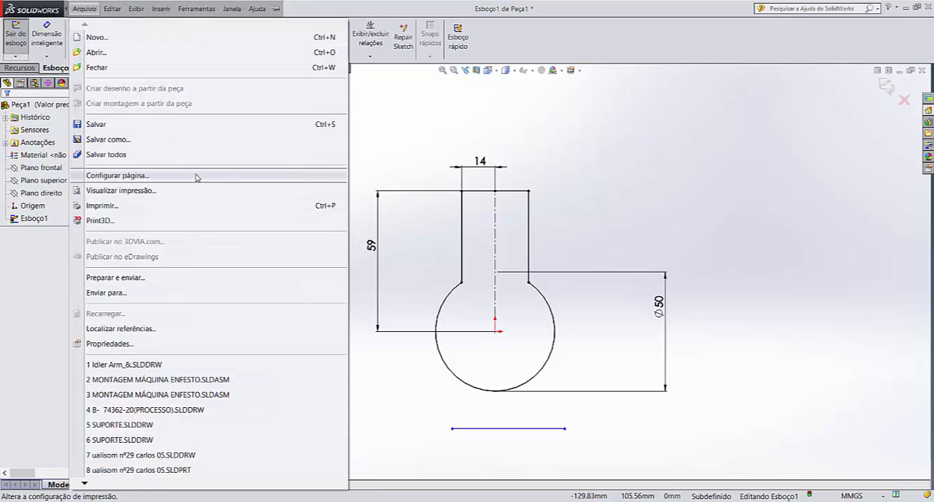
{"action": "left_click", "coordinate": [392, 139]}
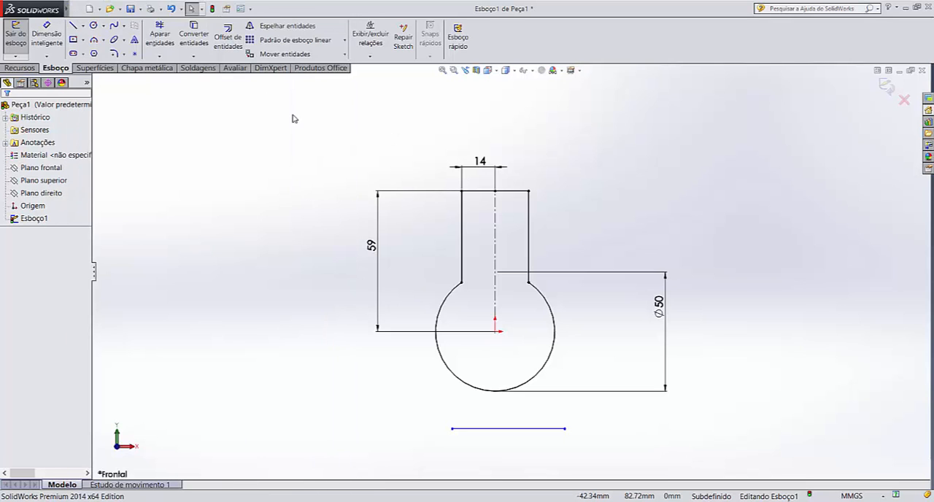
{"action": "left_click", "coordinate": [74, 25]}
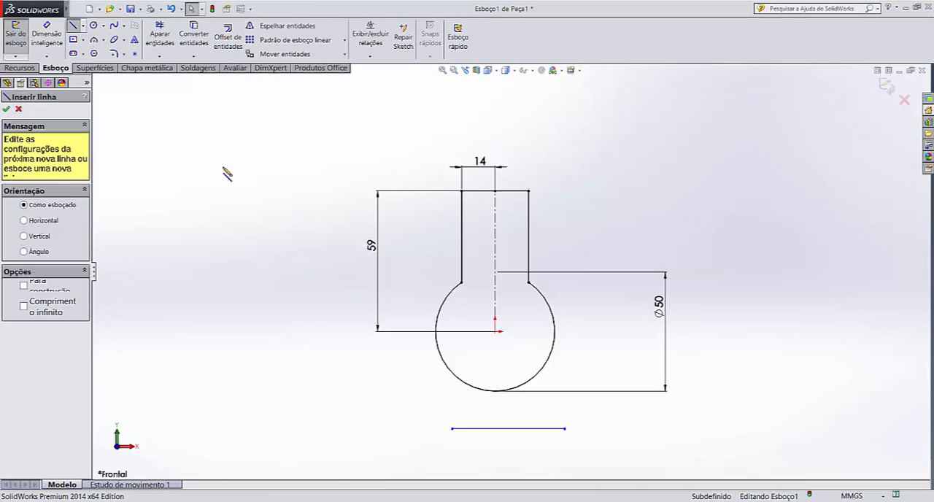
{"action": "left_click", "coordinate": [407, 355]}
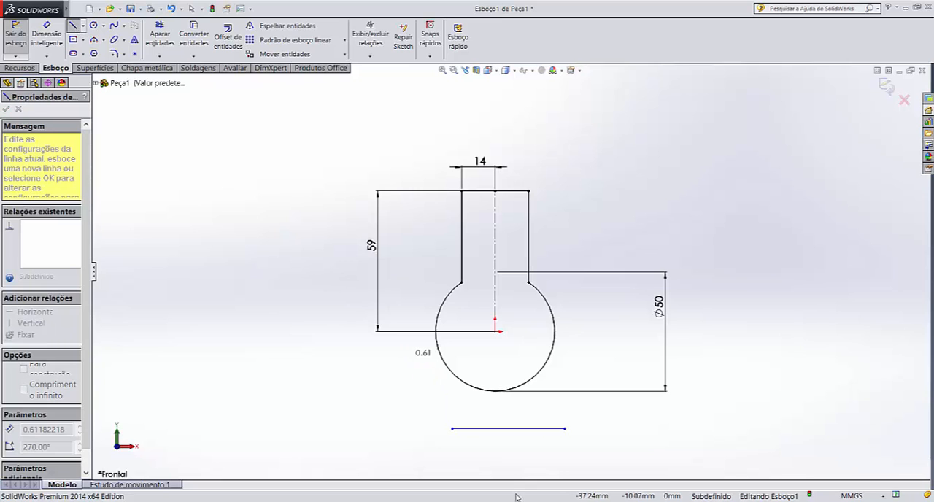
{"action": "left_click", "coordinate": [486, 453]}
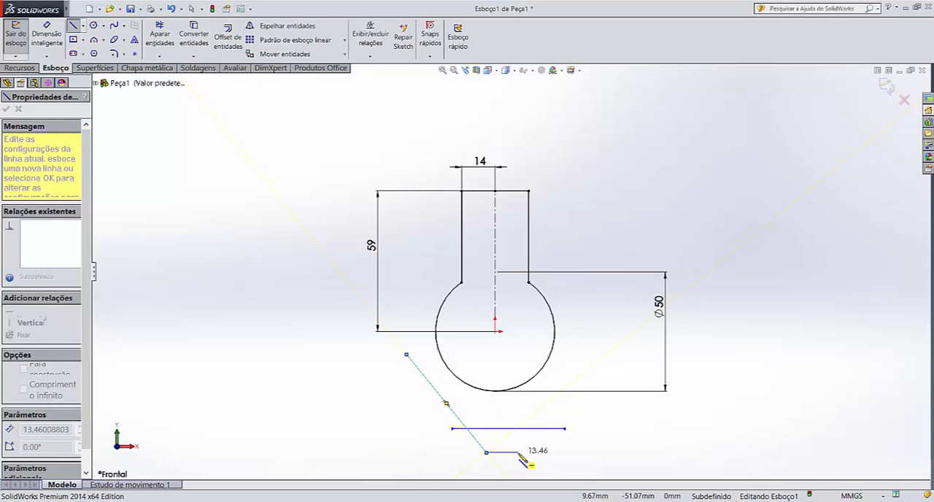
{"action": "left_click", "coordinate": [521, 452]}
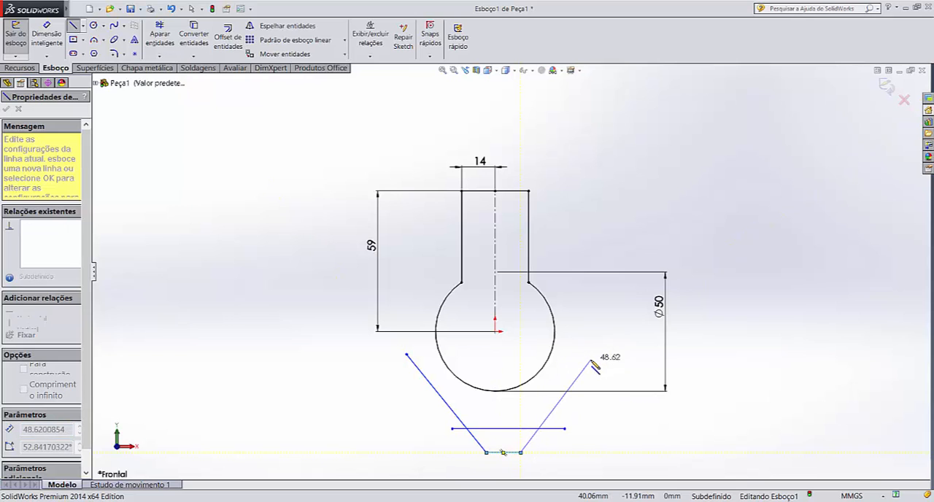
{"action": "left_click", "coordinate": [590, 360]}
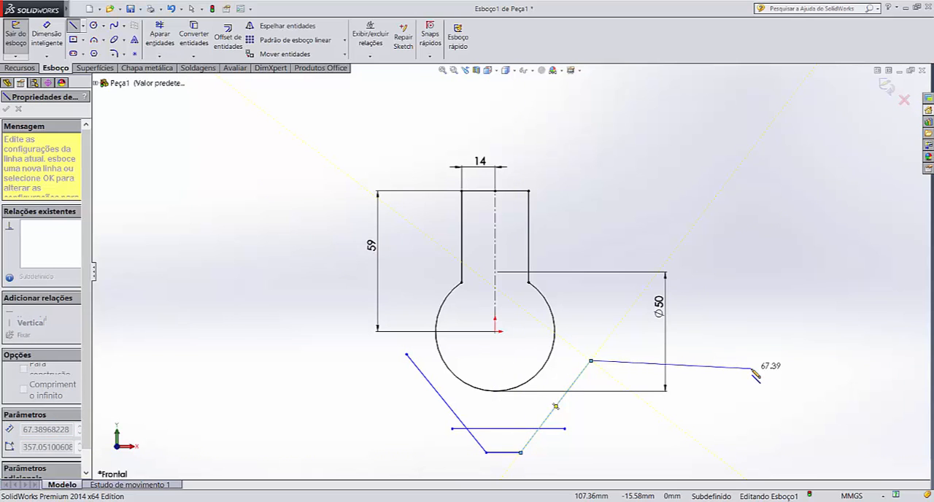
{"action": "key", "text": "Escape"}
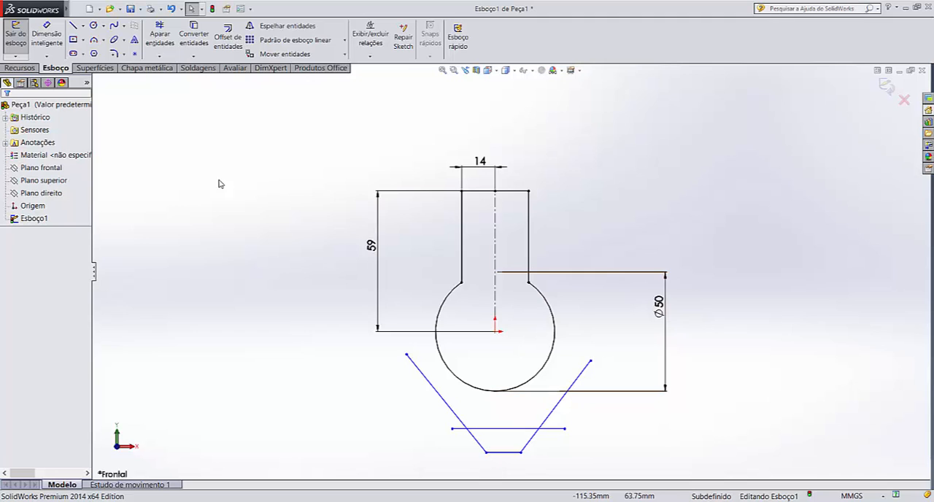
Dimension the vertical distance from the origin to the V-shaped profile's short base as 32 mm, placed left of the profile
{"action": "left_click", "coordinate": [47, 37]}
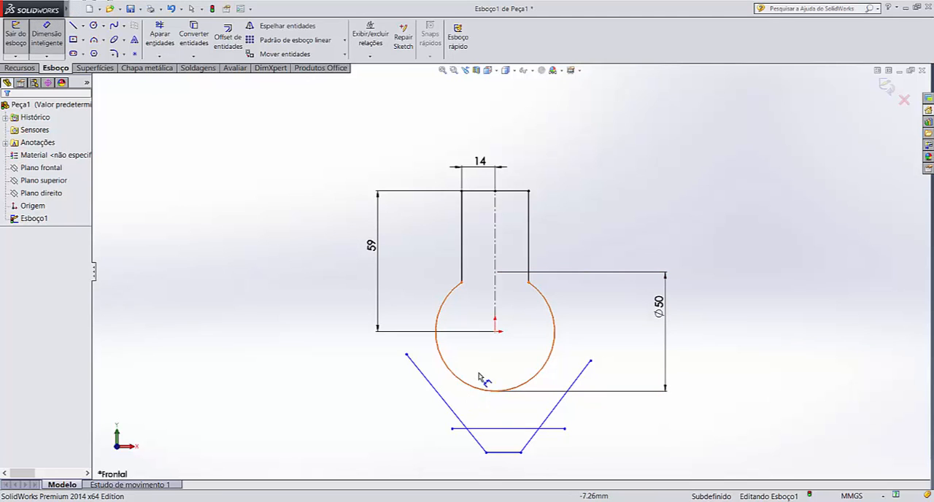
{"action": "left_click", "coordinate": [496, 332]}
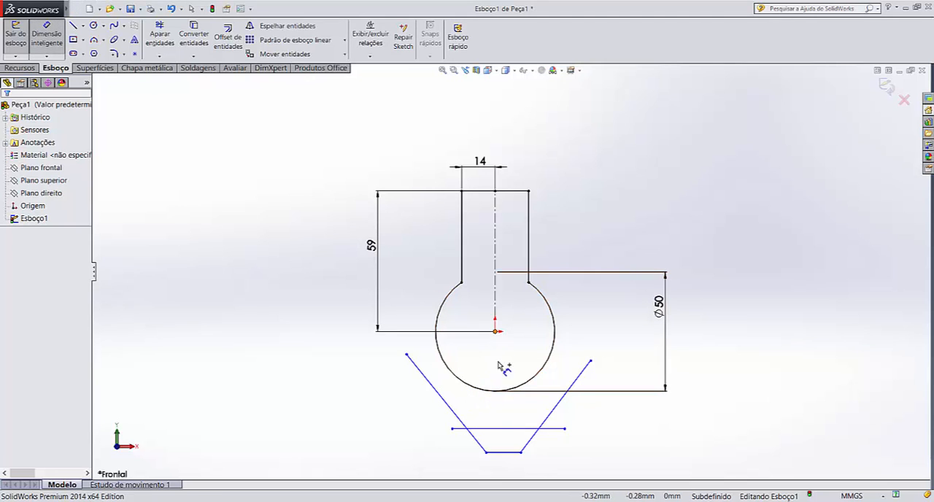
{"action": "left_click", "coordinate": [521, 453]}
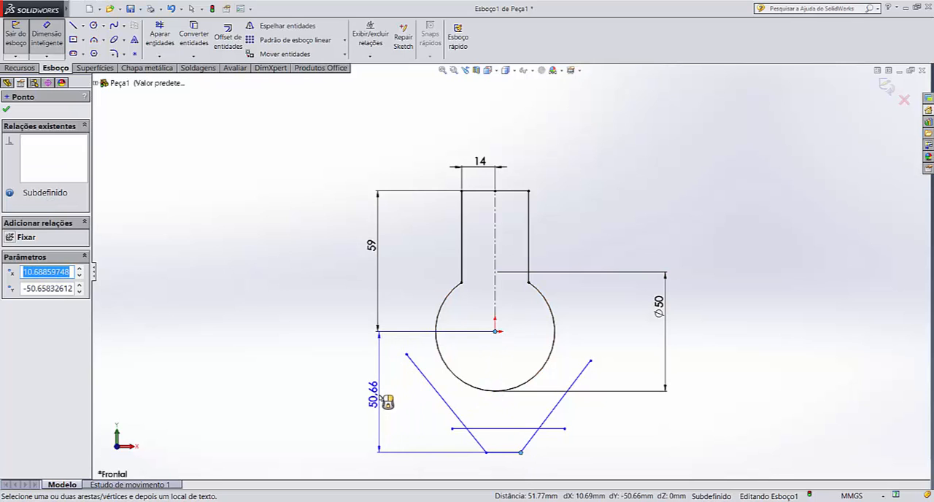
{"action": "left_click", "coordinate": [381, 398]}
{"action": "key", "text": "Return"}
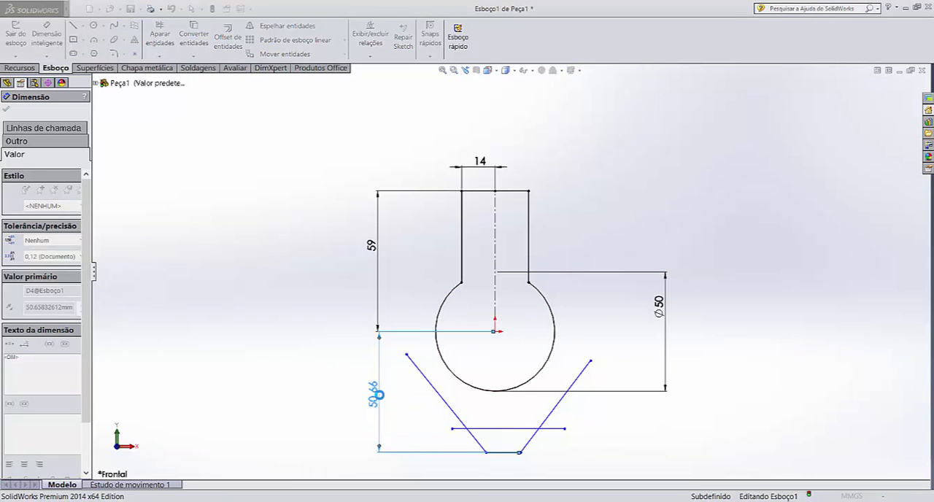
{"action": "left_click", "coordinate": [322, 379]}
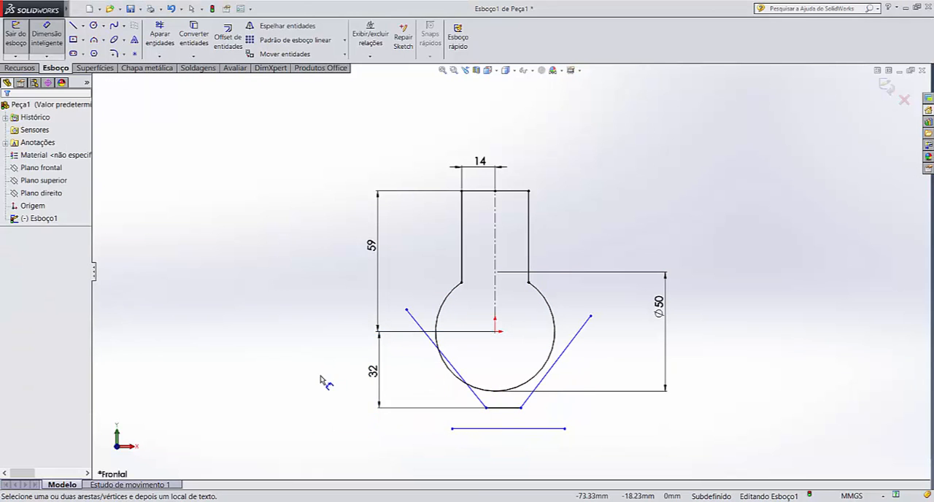
{"action": "key", "text": "Escape"}
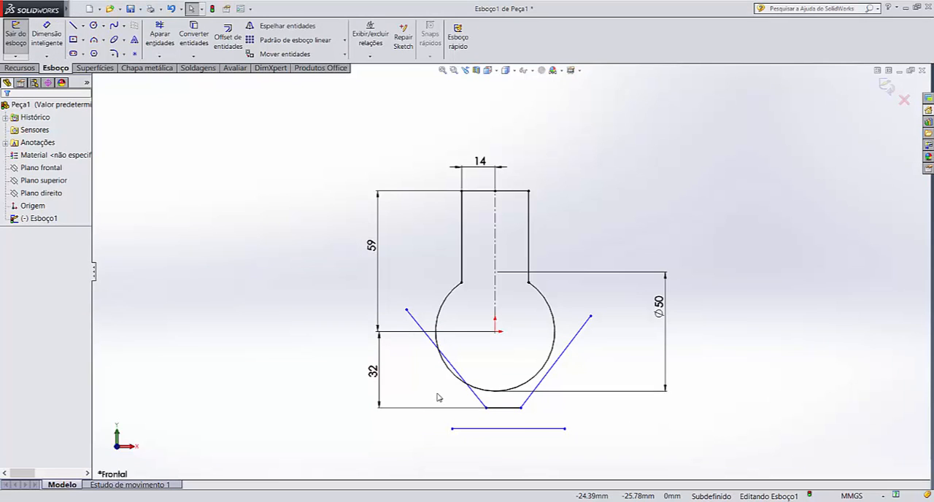
Make the left slanted line of the V-shaped profile tangent to the 50 mm circle's arc
{"action": "left_click", "coordinate": [478, 399]}
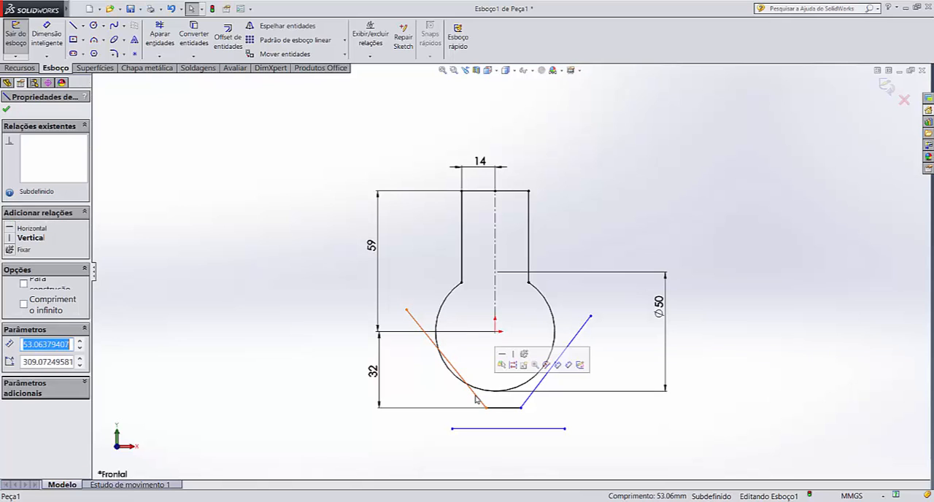
{"action": "left_click", "coordinate": [441, 382]}
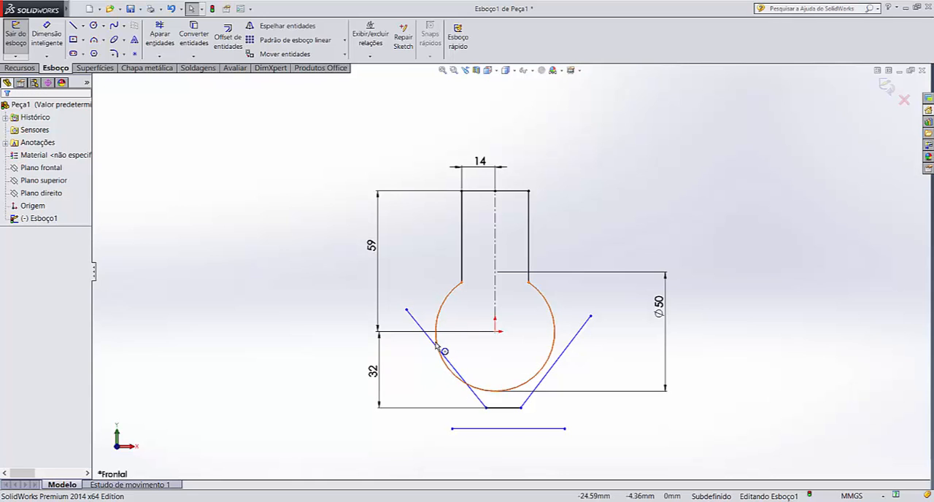
{"action": "left_click", "coordinate": [431, 343]}
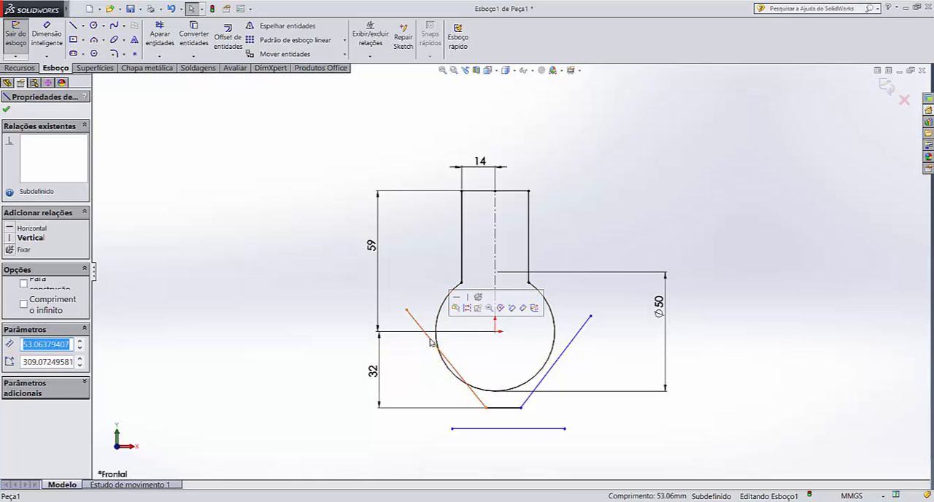
{"action": "left_click", "coordinate": [447, 370], "text": "ctrl"}
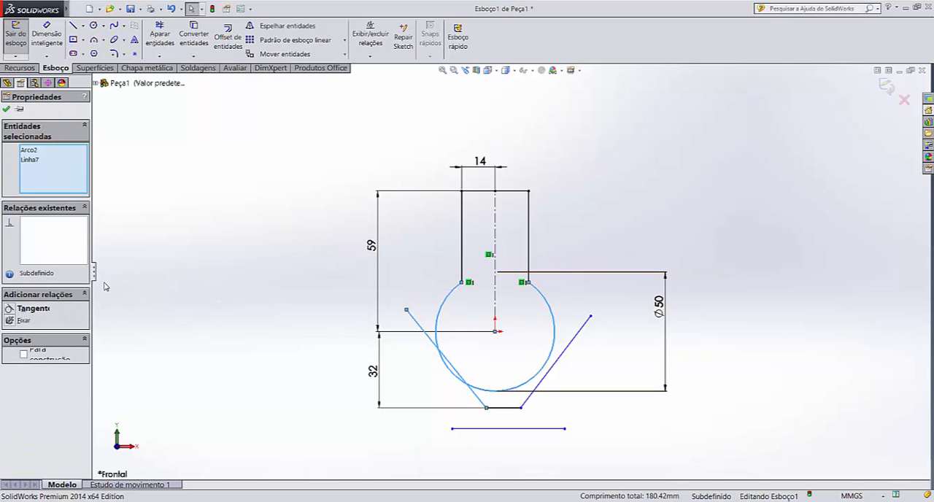
{"action": "left_click", "coordinate": [11, 307]}
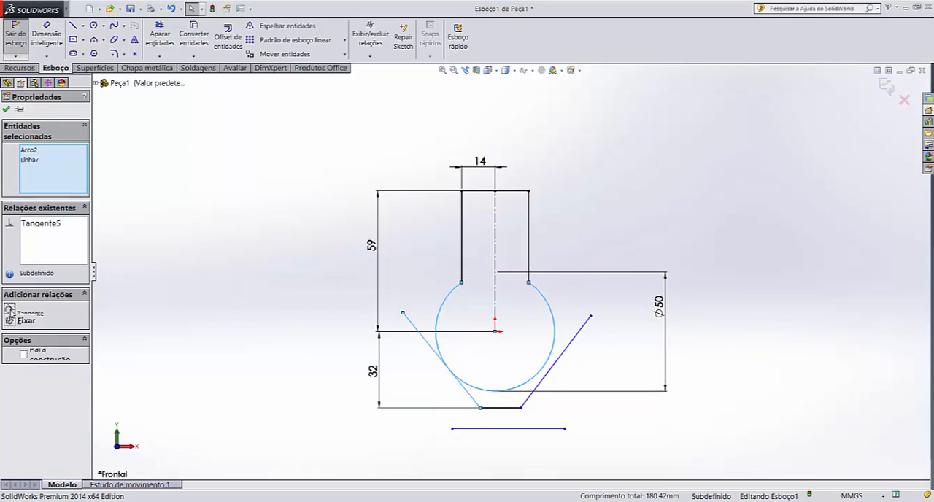
{"action": "left_click", "coordinate": [182, 264]}
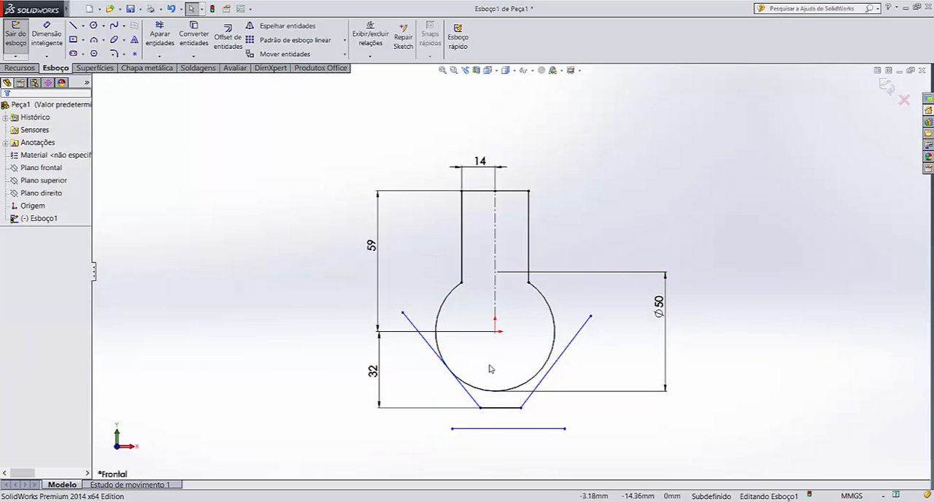
Make the right slanted line of the V-shaped profile tangent to the 50 mm circle's arc
{"action": "left_click", "coordinate": [556, 340]}
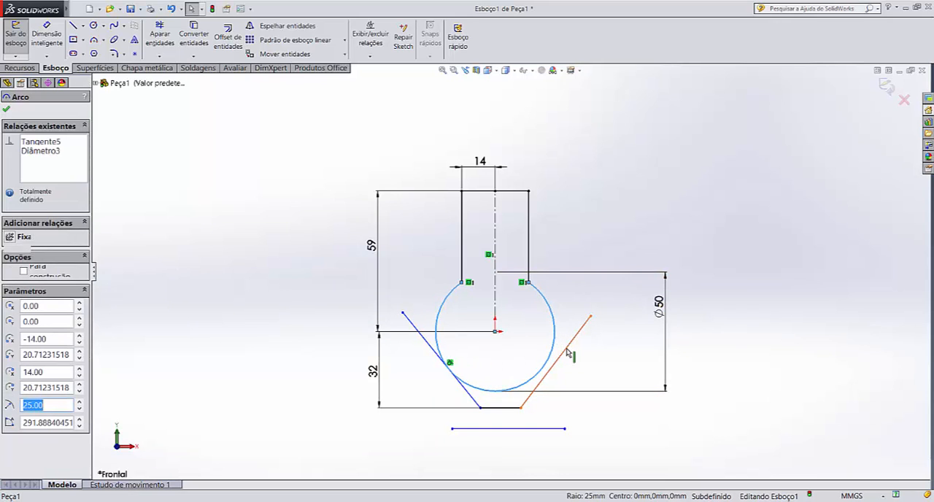
{"action": "left_click", "coordinate": [567, 351], "text": "ctrl"}
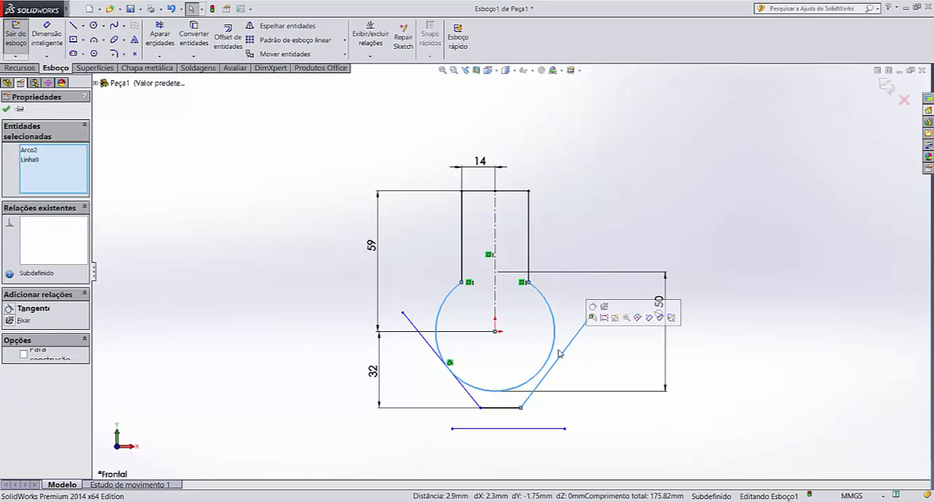
{"action": "left_click", "coordinate": [10, 309]}
{"action": "left_click", "coordinate": [264, 201]}
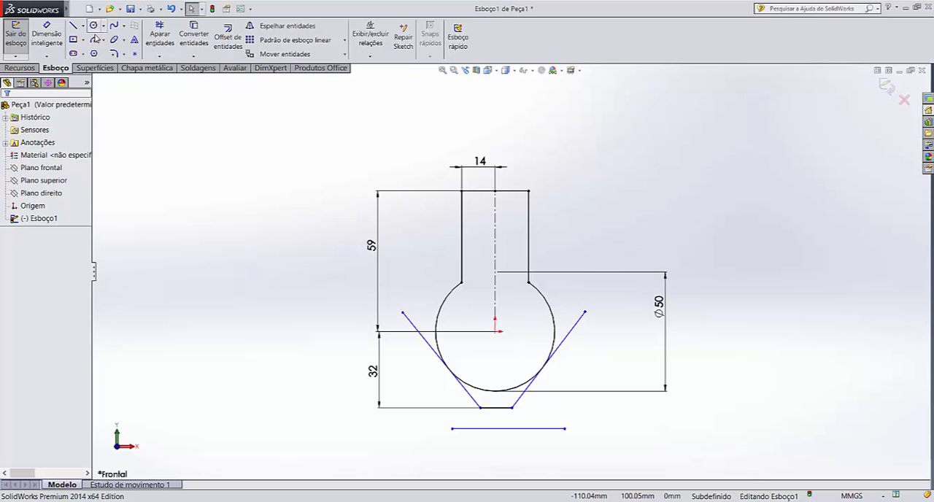
Dimension the profile's short horizontal base between its two endpoints as 25 mm, placed below the base
{"action": "left_click", "coordinate": [43, 30]}
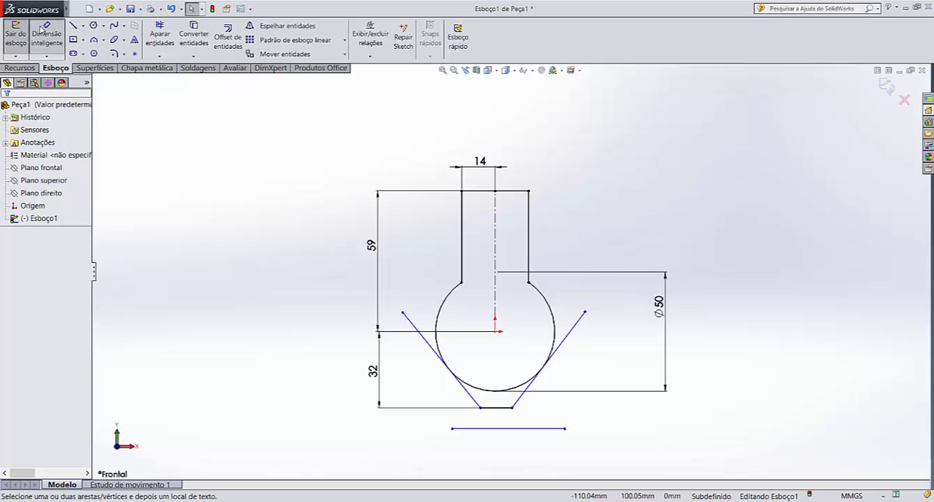
{"action": "left_click", "coordinate": [480, 408]}
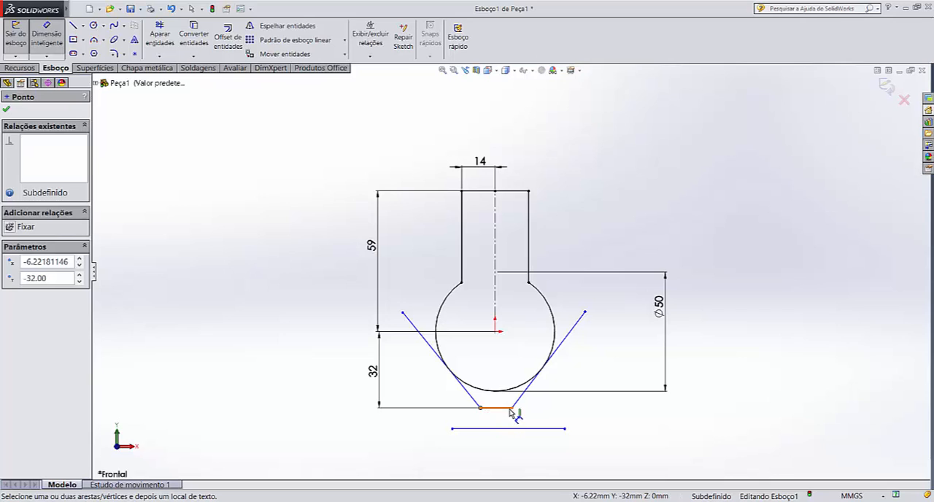
{"action": "left_click", "coordinate": [513, 408]}
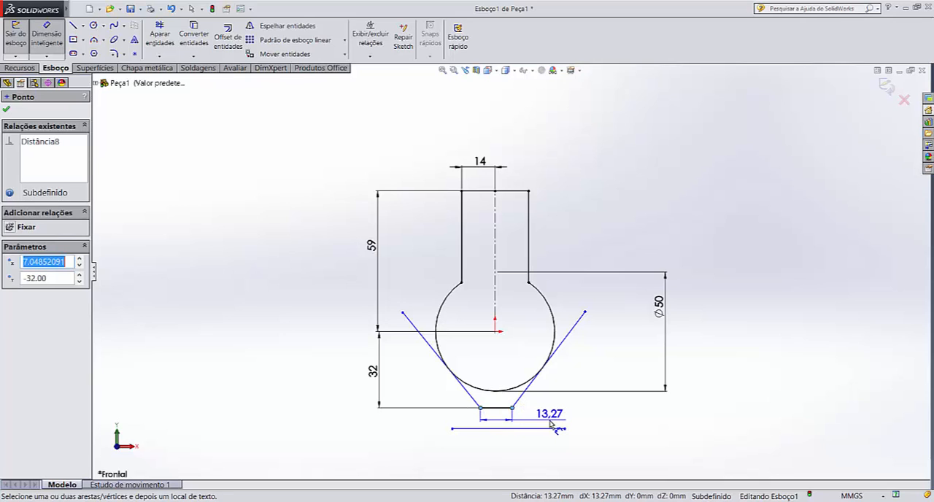
{"action": "left_click", "coordinate": [551, 423]}
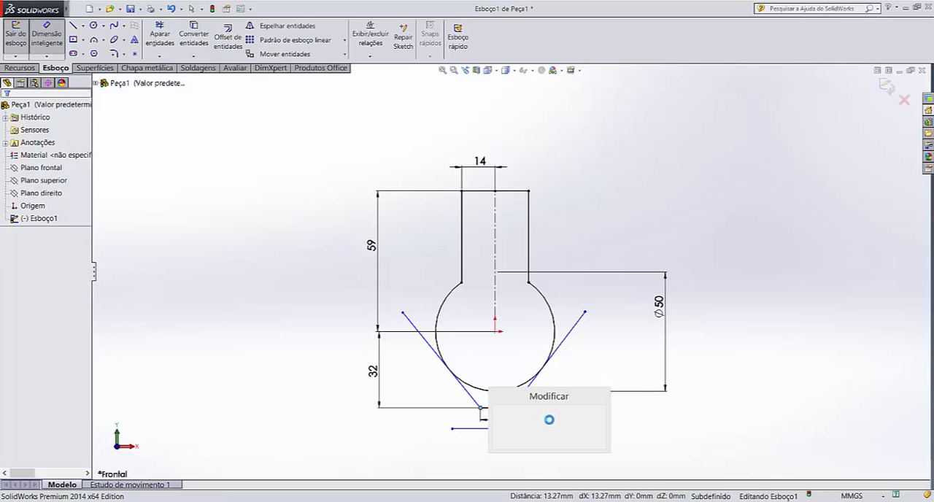
{"action": "type", "text": "25"}
{"action": "key", "text": "Return"}
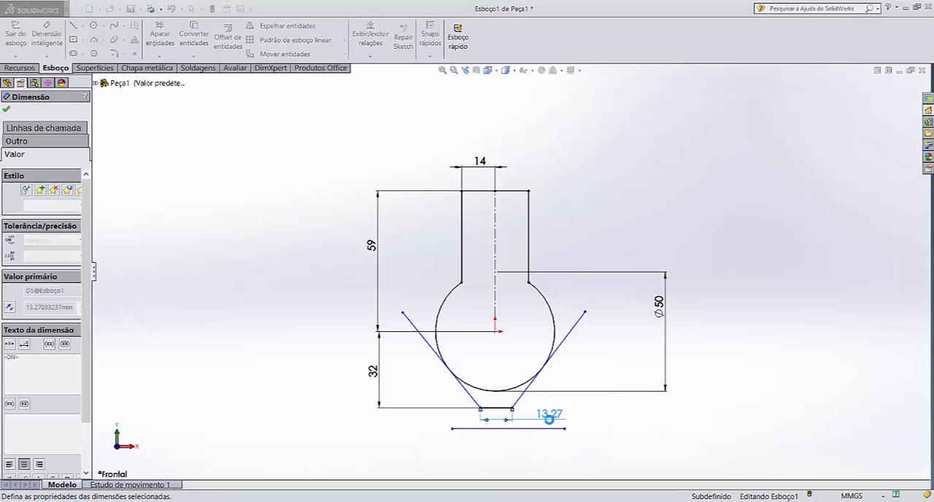
{"action": "left_click", "coordinate": [637, 435]}
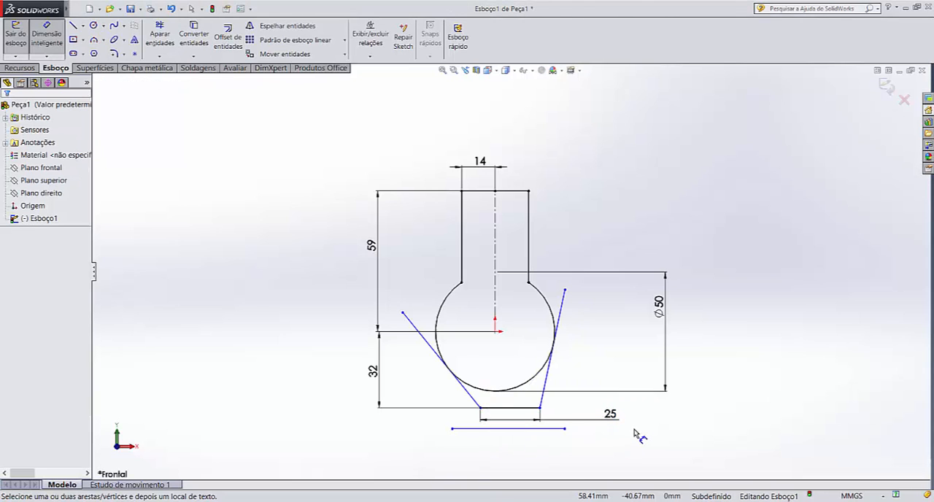
{"action": "key", "text": "Escape"}
Delete the separate horizontal line below the profile and shift the left slanted line's free end inward until the base sits roughly centred under the circle
{"action": "left_click", "coordinate": [552, 429]}
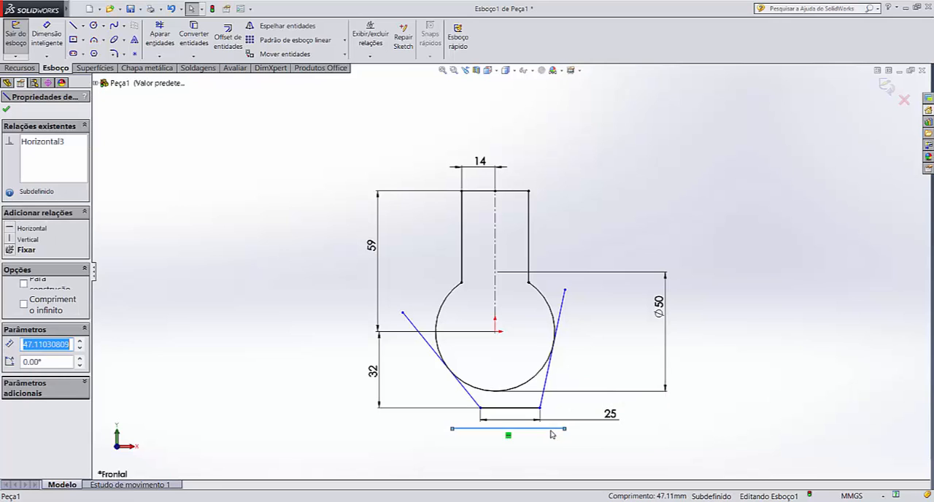
{"action": "key", "text": "Delete"}
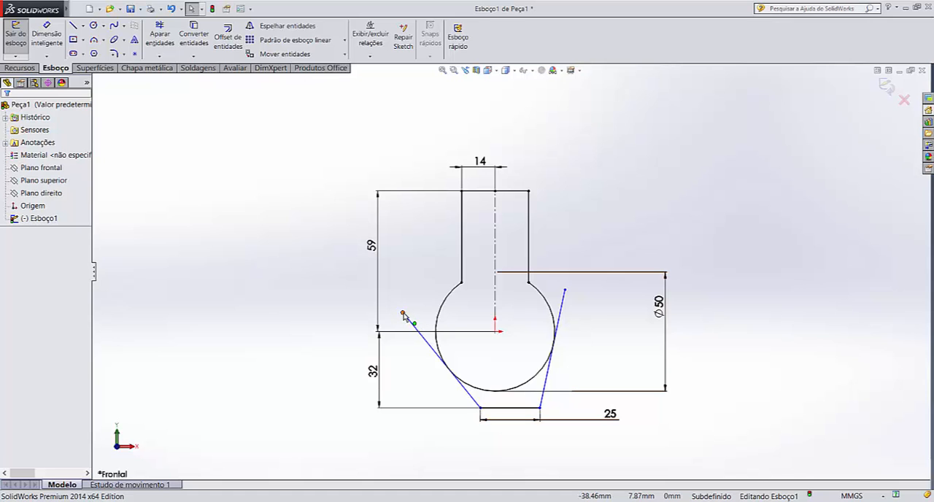
{"action": "mouse_move", "coordinate": [403, 313]}
{"action": "left_mouse_down"}
{"action": "mouse_move", "coordinate": [445, 310]}
{"action": "mouse_move", "coordinate": [402, 304]}
{"action": "mouse_move", "coordinate": [438, 310]}
{"action": "left_mouse_up"}
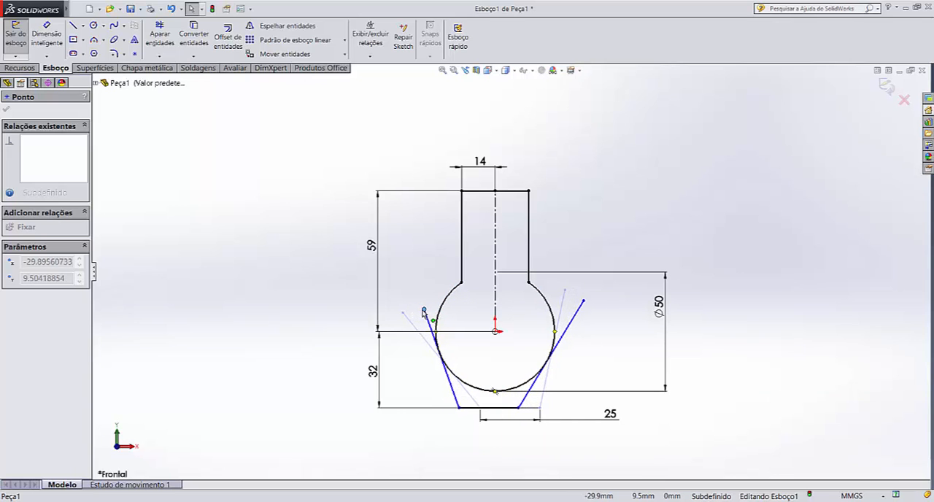
{"action": "left_click_drag", "start_coordinate": [421, 312], "coordinate": [420, 311]}
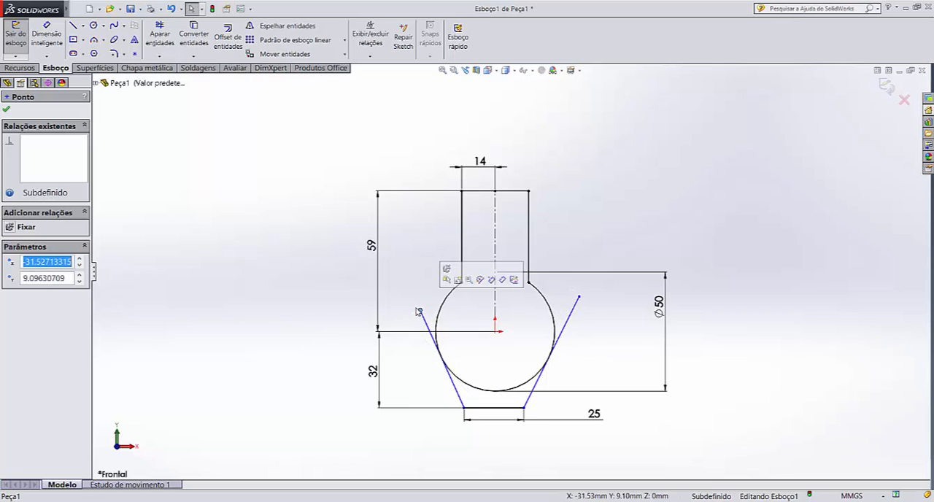
{"action": "left_click", "coordinate": [326, 319]}
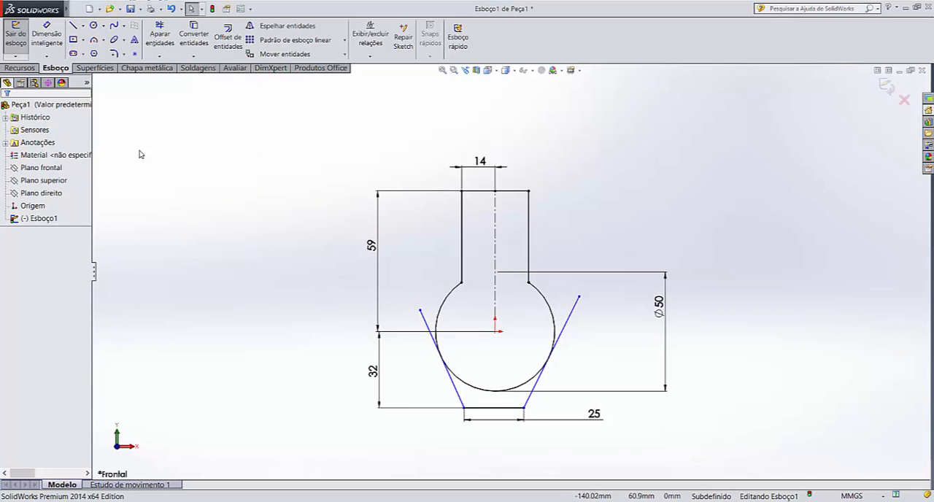
Sketch a centerline from the midpoint of the 25 mm base up to the origin
{"action": "left_click", "coordinate": [83, 25]}
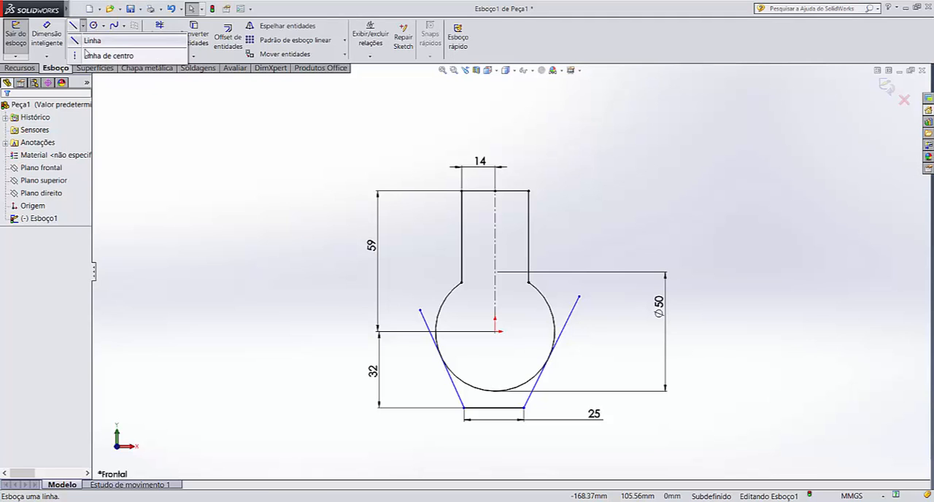
{"action": "left_click", "coordinate": [89, 55]}
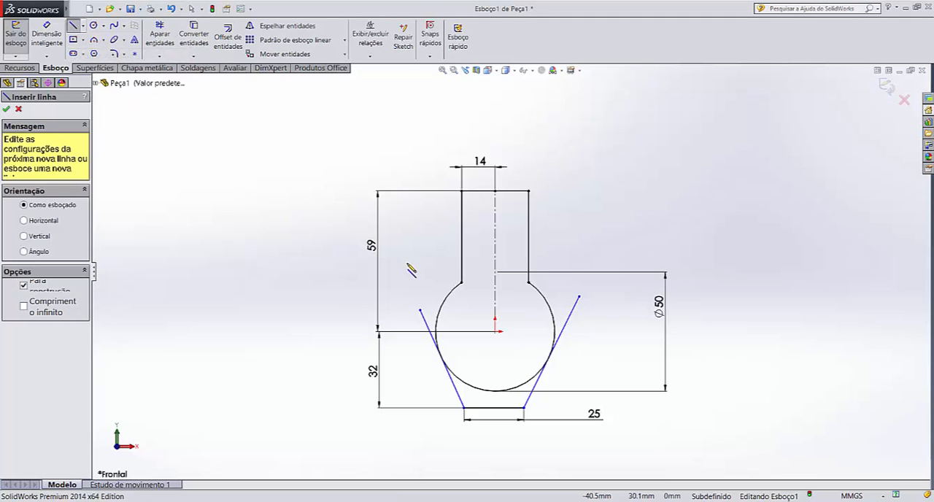
{"action": "left_click", "coordinate": [494, 407]}
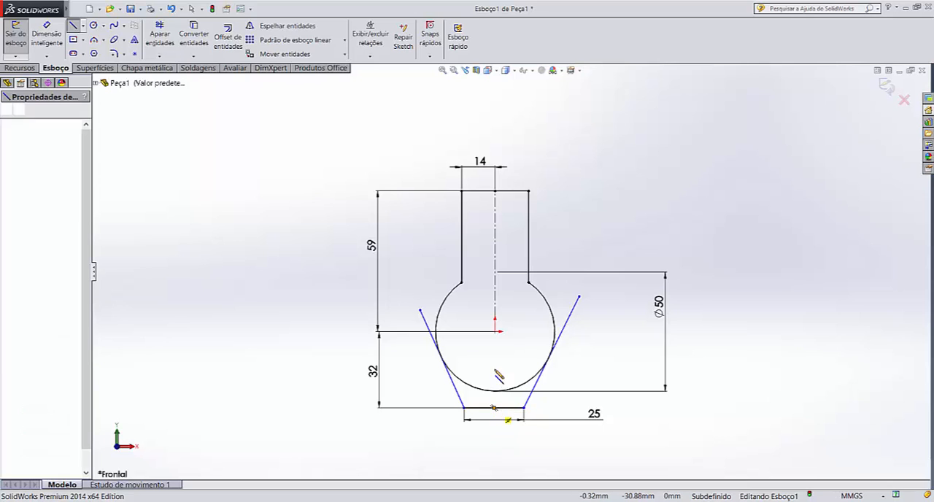
{"action": "left_click", "coordinate": [495, 332]}
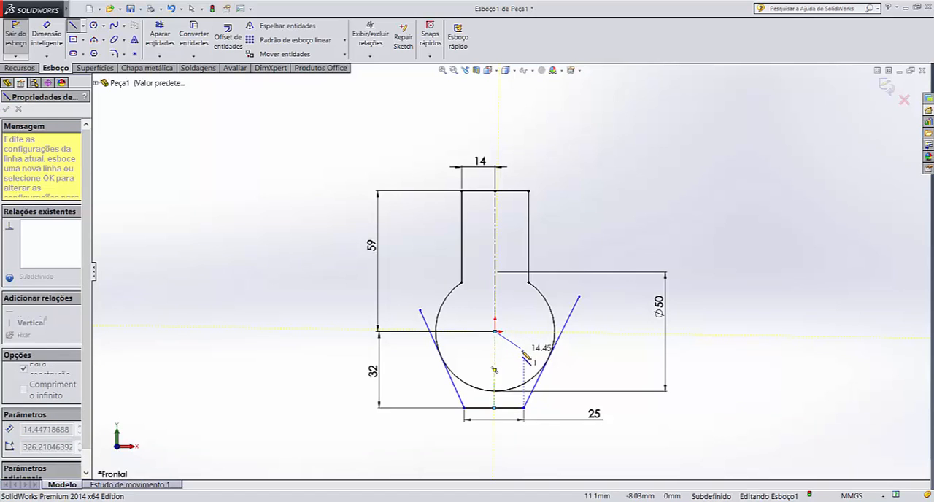
{"action": "key", "text": "Escape"}
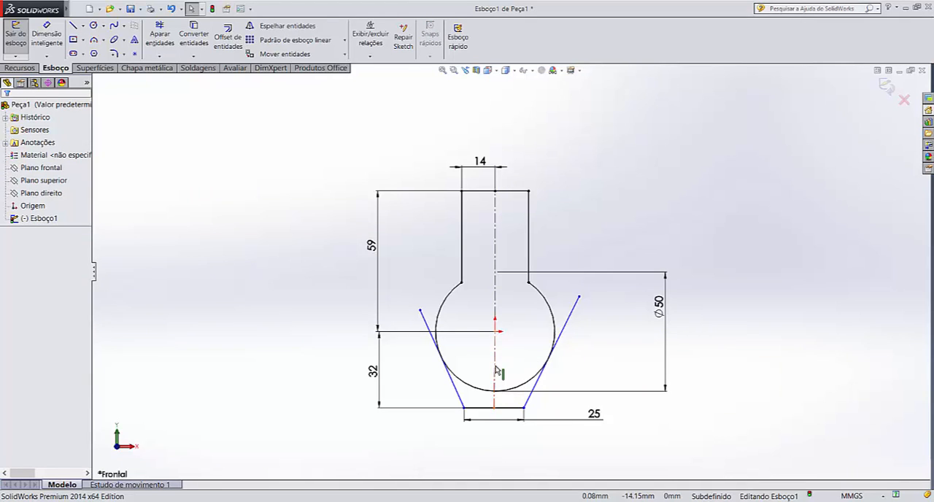
Add a vertical relation to the centerline between the base and the origin
{"action": "left_click", "coordinate": [497, 371]}
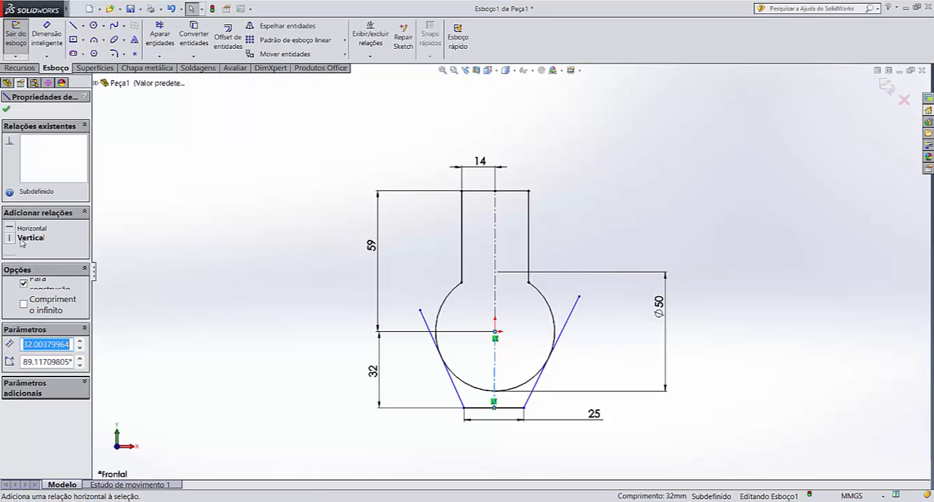
{"action": "left_click", "coordinate": [10, 240]}
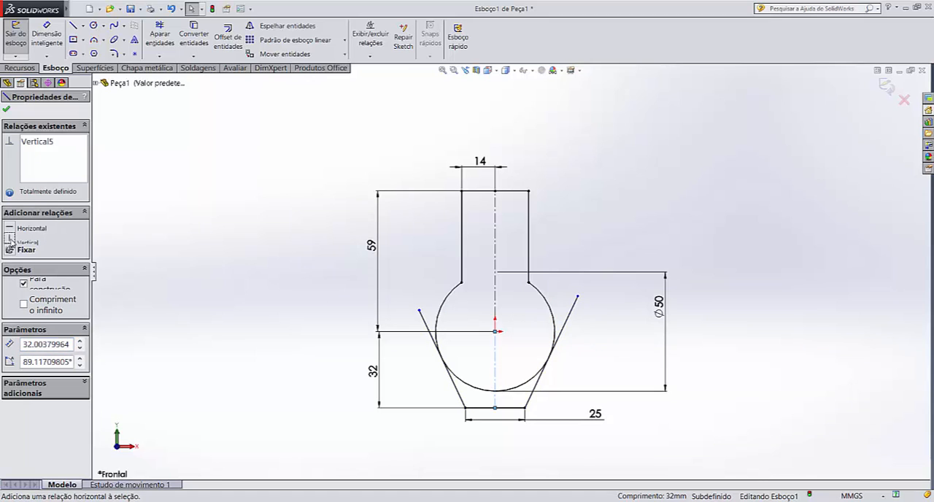
{"action": "left_click", "coordinate": [222, 207]}
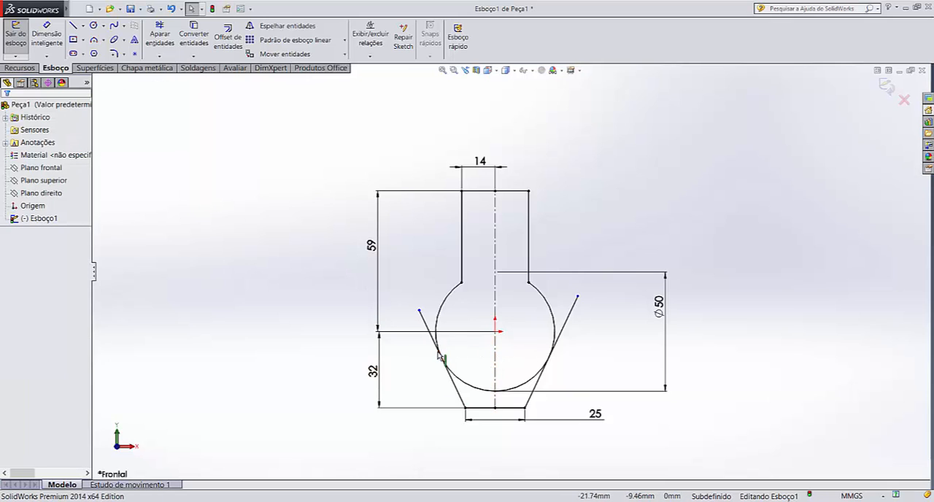
Trim away both slanted lines' free ends above the tangent points and the circle's lower arc between those points
{"action": "left_click", "coordinate": [167, 29]}
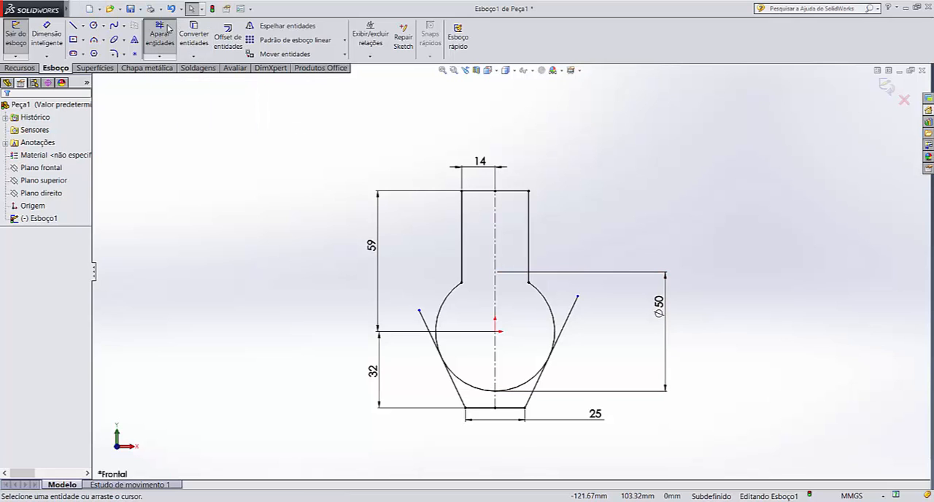
{"action": "left_click_drag", "start_coordinate": [426, 302], "coordinate": [422, 328]}
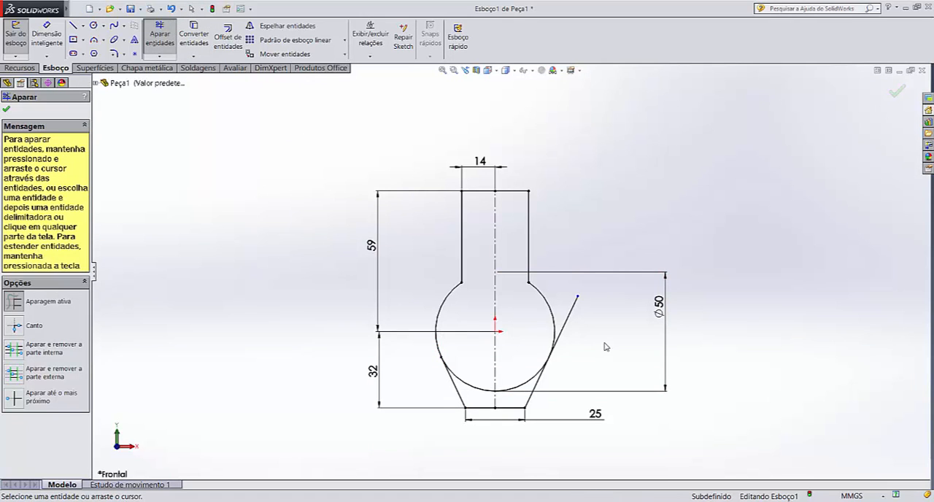
{"action": "mouse_move", "coordinate": [605, 346]}
{"action": "left_mouse_down"}
{"action": "mouse_move", "coordinate": [563, 302]}
{"action": "mouse_move", "coordinate": [532, 314]}
{"action": "left_mouse_up"}
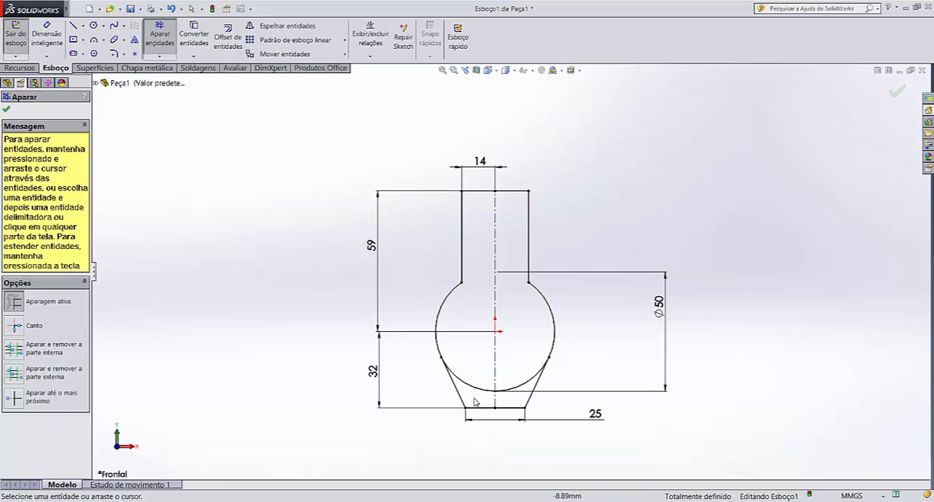
{"action": "left_click_drag", "start_coordinate": [476, 390], "coordinate": [520, 372]}
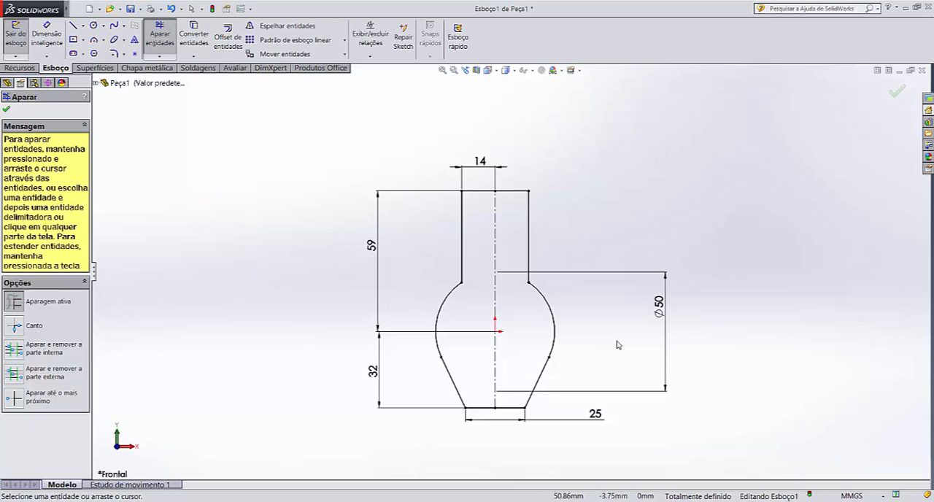
{"action": "key", "text": "Escape"}
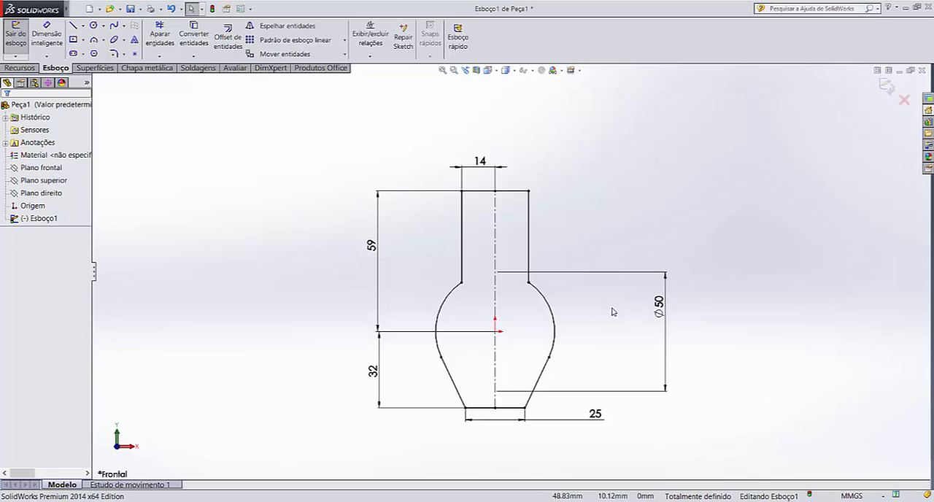
Tilt the view and highlight the front, top and right planes to examine their orientation relative to the profile
{"action": "mouse_move", "coordinate": [613, 312]}
{"action": "middle_mouse_down"}
{"action": "mouse_move", "coordinate": [603, 310]}
{"action": "mouse_move", "coordinate": [598, 363]}
{"action": "mouse_move", "coordinate": [592, 336]}
{"action": "mouse_move", "coordinate": [562, 339]}
{"action": "mouse_move", "coordinate": [569, 375]}
{"action": "mouse_move", "coordinate": [571, 340]}
{"action": "middle_mouse_up"}
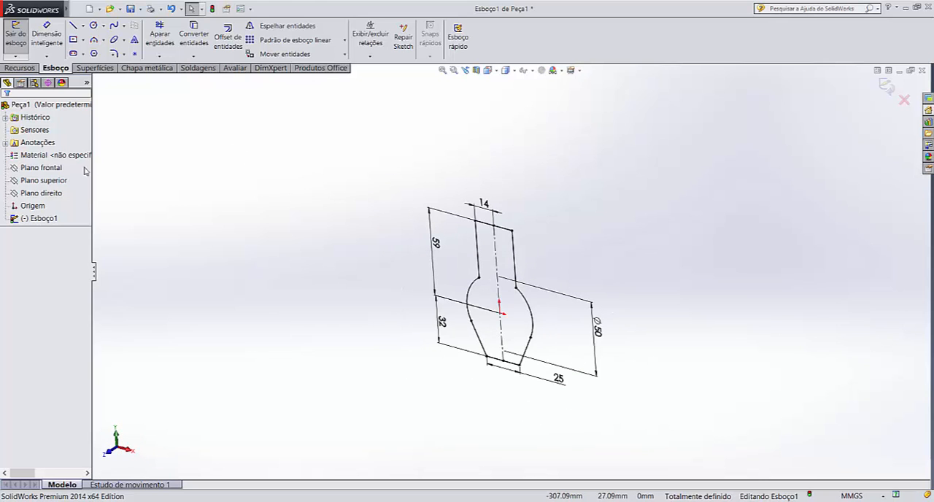
{"action": "left_click", "coordinate": [50, 169]}
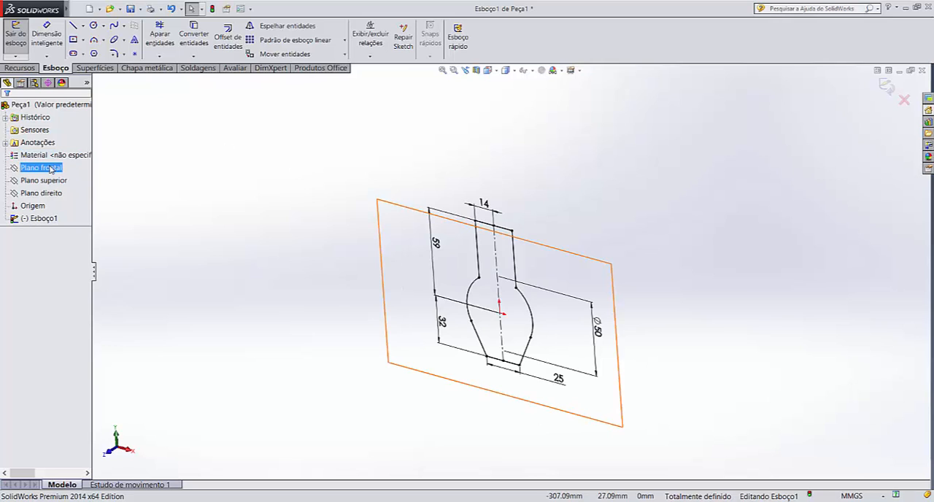
{"action": "left_click", "coordinate": [55, 181]}
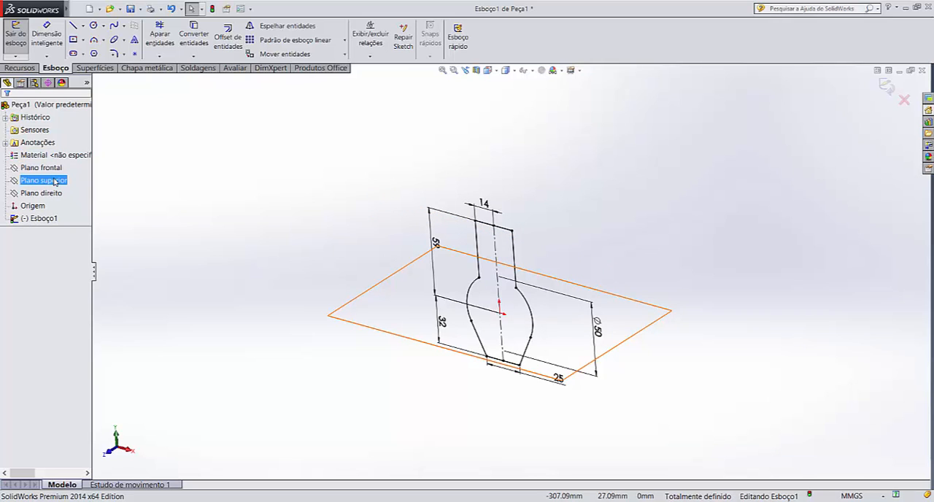
{"action": "left_click", "coordinate": [54, 193]}
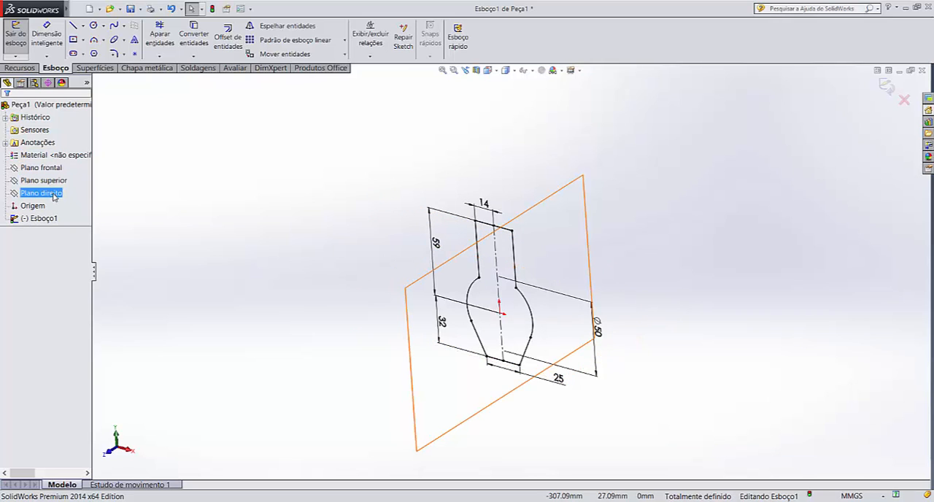
{"action": "left_click", "coordinate": [55, 181]}
{"action": "left_click", "coordinate": [53, 169]}
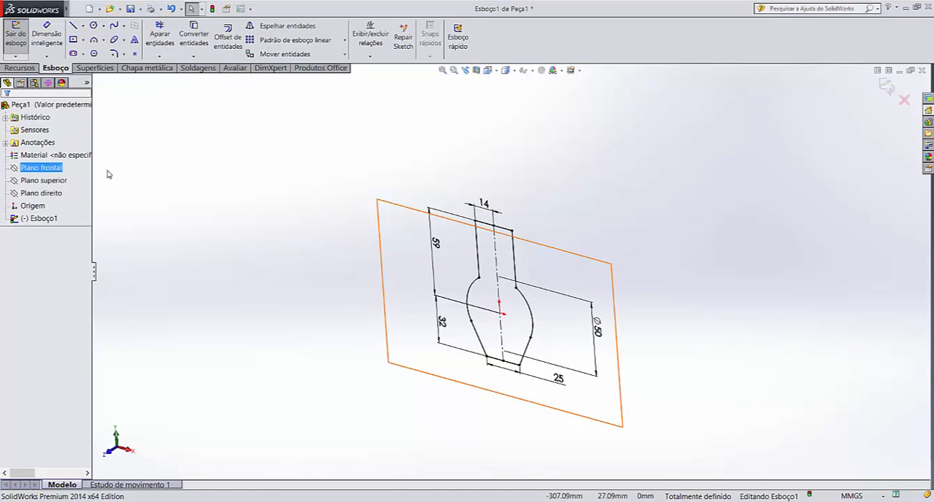
{"action": "left_click", "coordinate": [208, 174]}
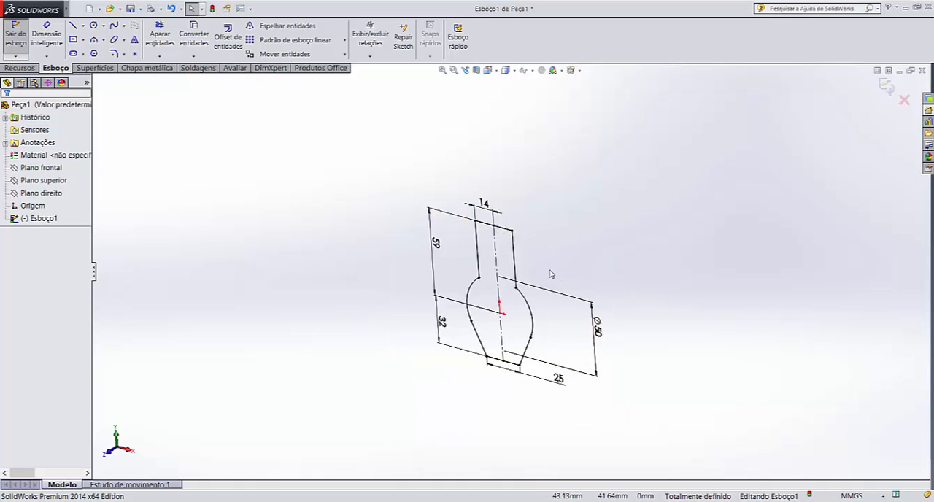
{"action": "scroll", "coordinate": [549, 281], "scroll_direction": "up", "scroll_amount": 2}
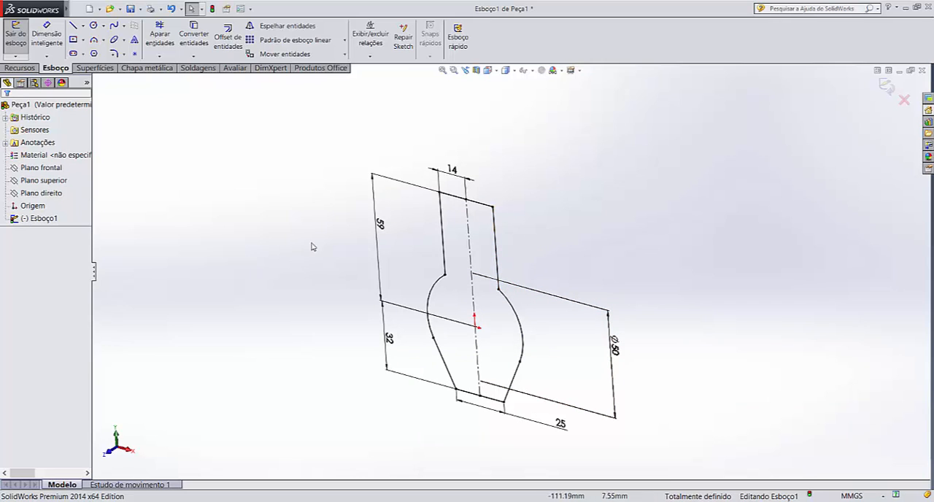
Rename the profile sketch as ESBOÇO 1
{"action": "left_click", "coordinate": [53, 219]}
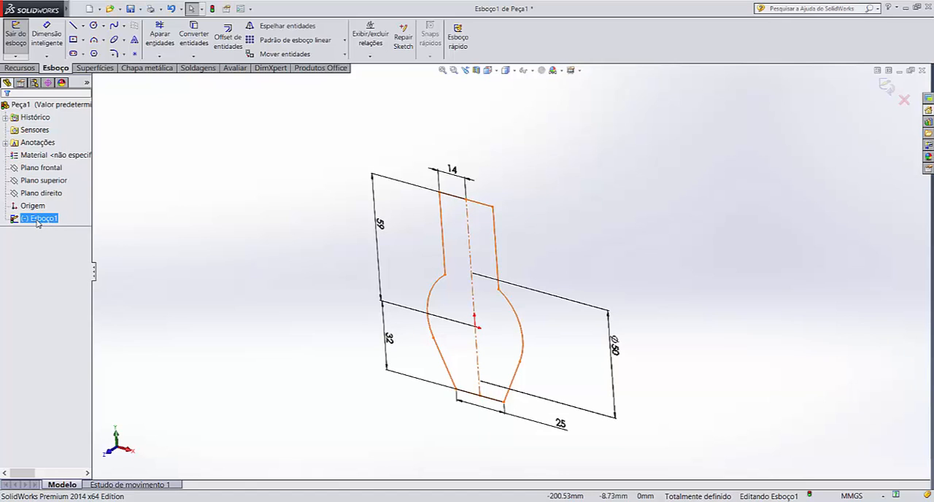
{"action": "right_click", "coordinate": [38, 224]}
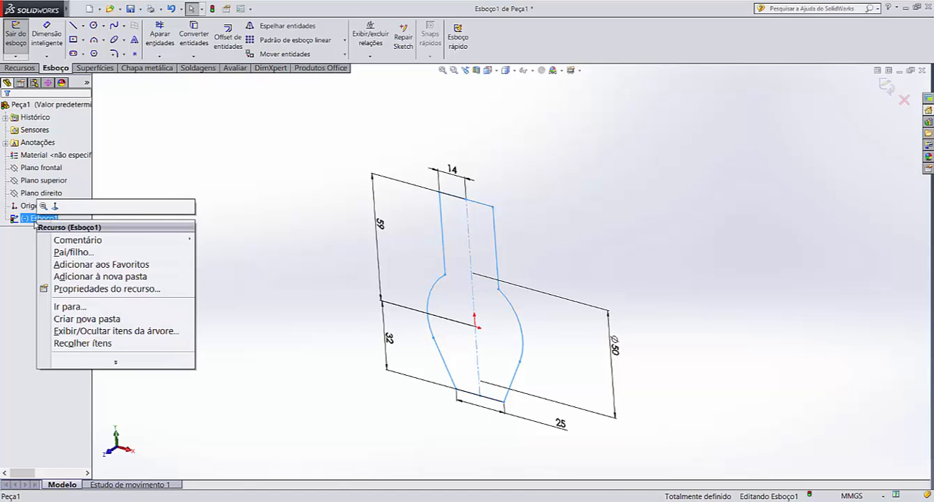
{"action": "left_click", "coordinate": [33, 221]}
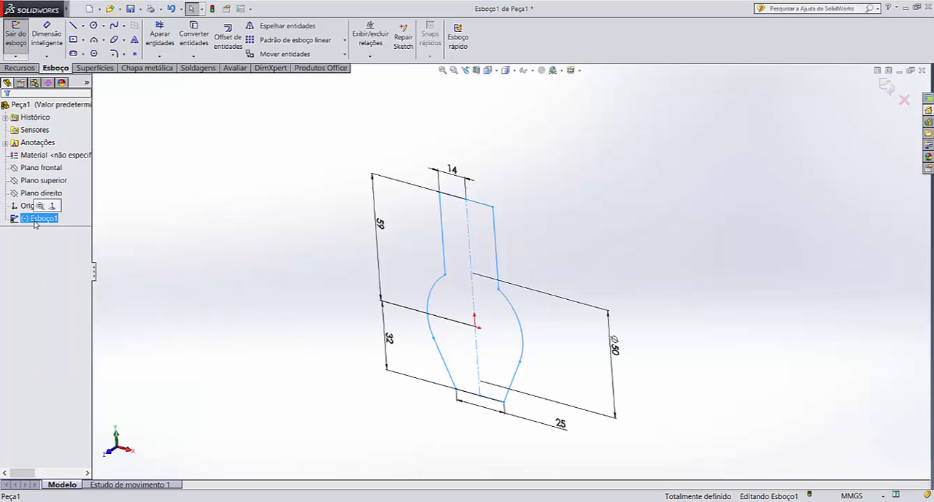
{"action": "left_click", "coordinate": [34, 221]}
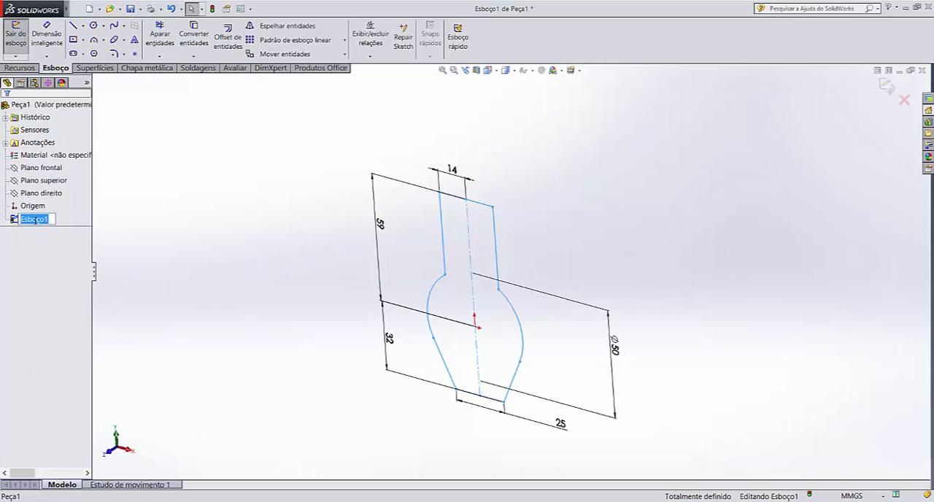
{"action": "type", "text": "ESBOÇO 1"}
{"action": "key", "text": "Return"}
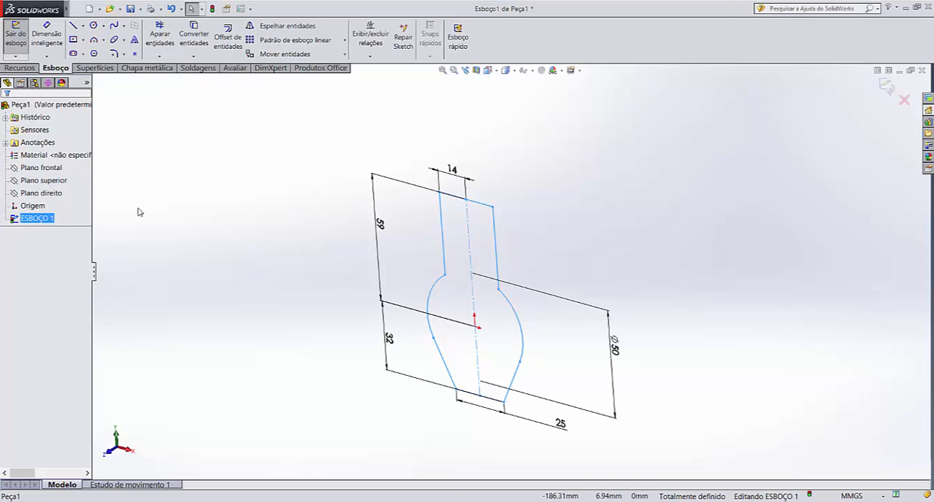
{"action": "left_click", "coordinate": [161, 210]}
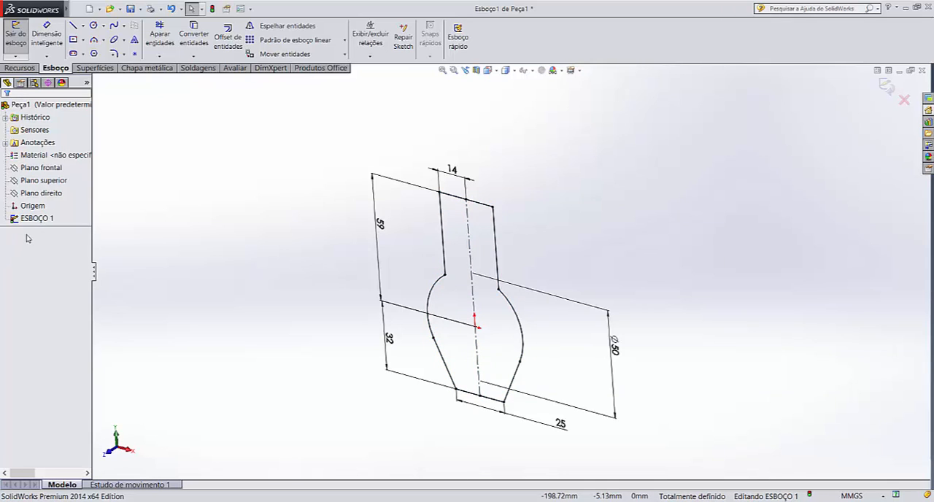
{"action": "left_click", "coordinate": [32, 206]}
{"action": "left_click", "coordinate": [38, 218]}
{"action": "left_click", "coordinate": [215, 225]}
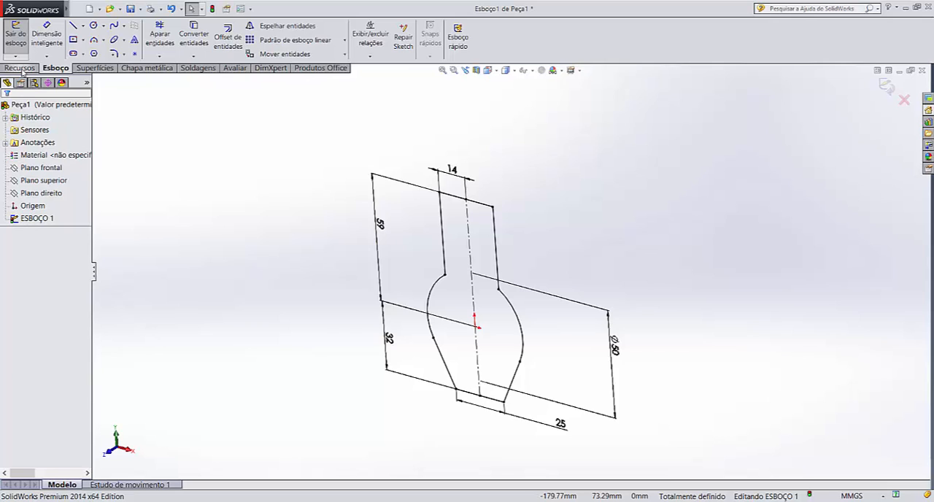
Extrude the closed profile symmetrically about its sketch plane with the Plano médio end condition and a total depth of 55 mm
{"action": "left_click", "coordinate": [21, 68]}
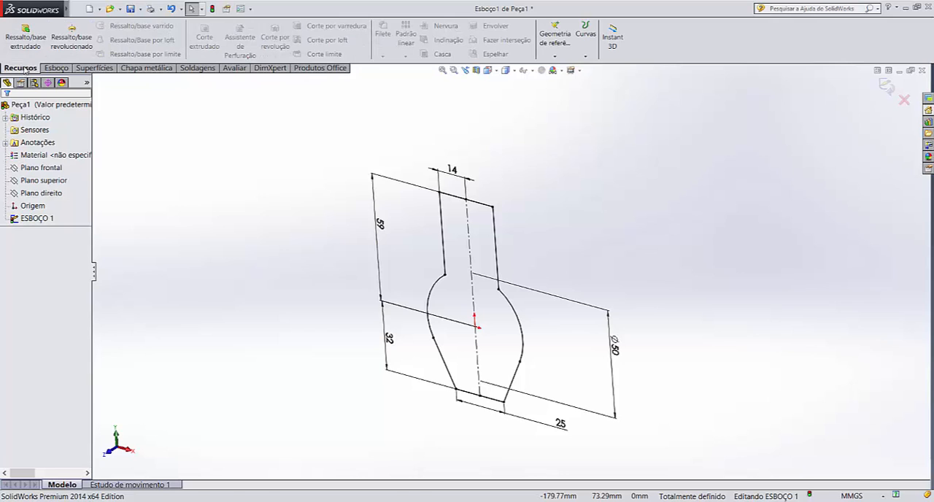
{"action": "left_click", "coordinate": [35, 29]}
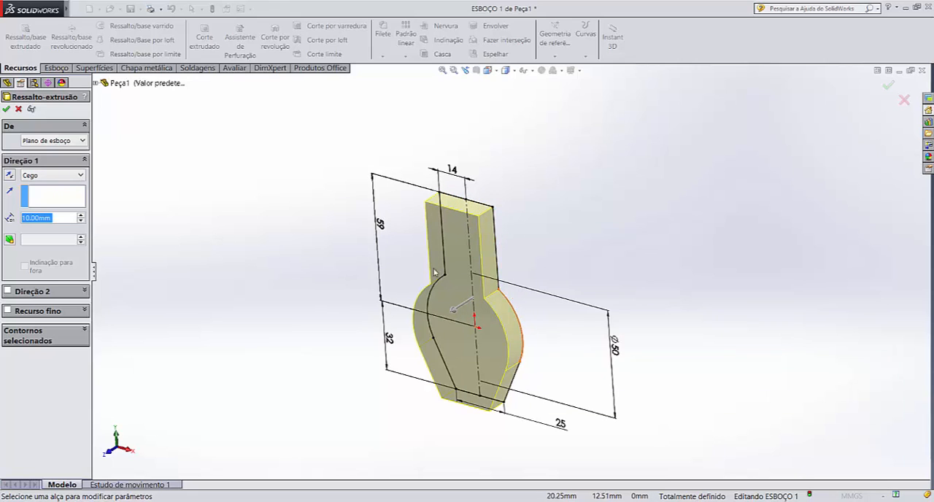
{"action": "left_click", "coordinate": [96, 83]}
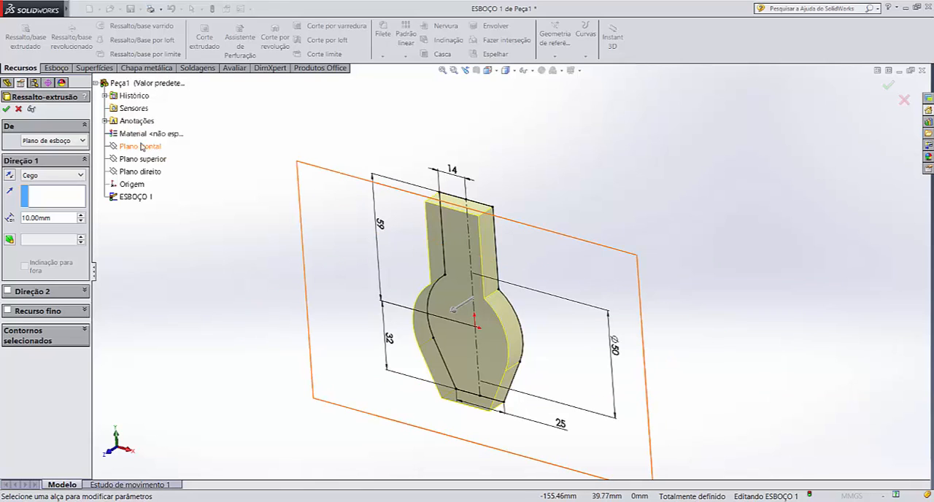
{"action": "left_click", "coordinate": [65, 179]}
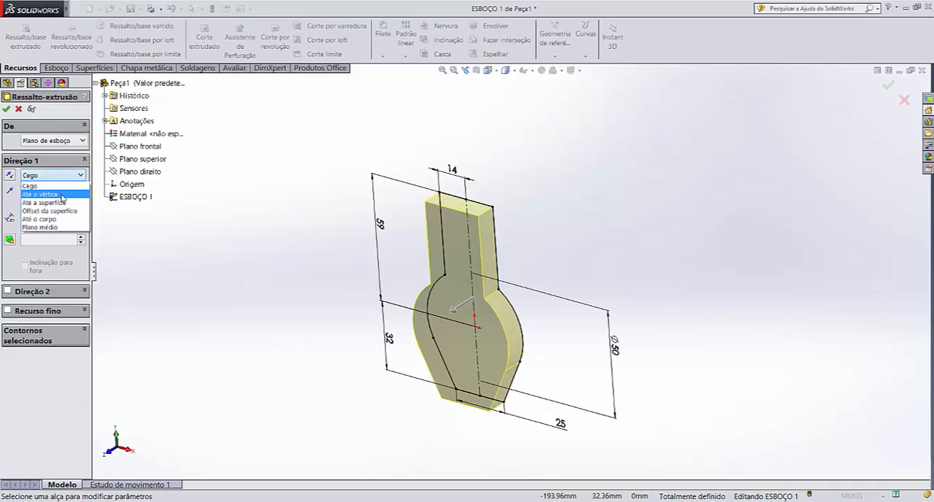
{"action": "left_click", "coordinate": [64, 228]}
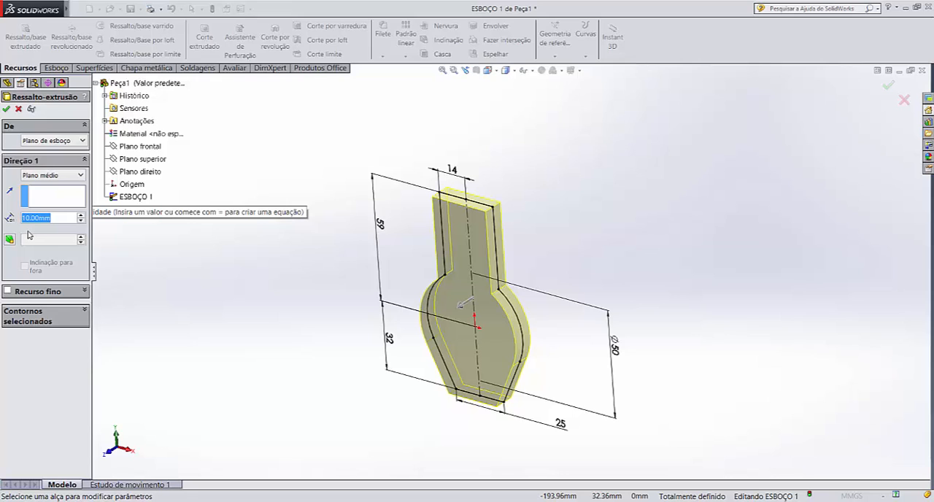
{"action": "type", "text": "55"}
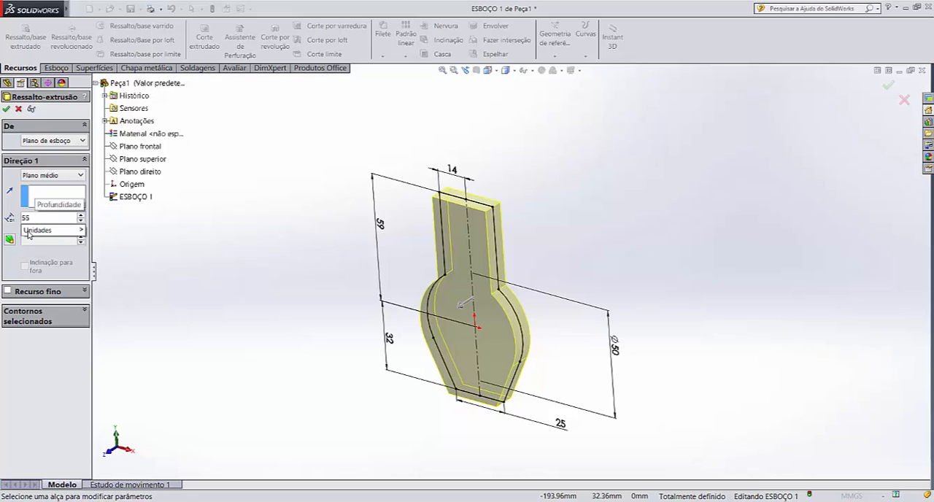
{"action": "key", "text": "Return"}
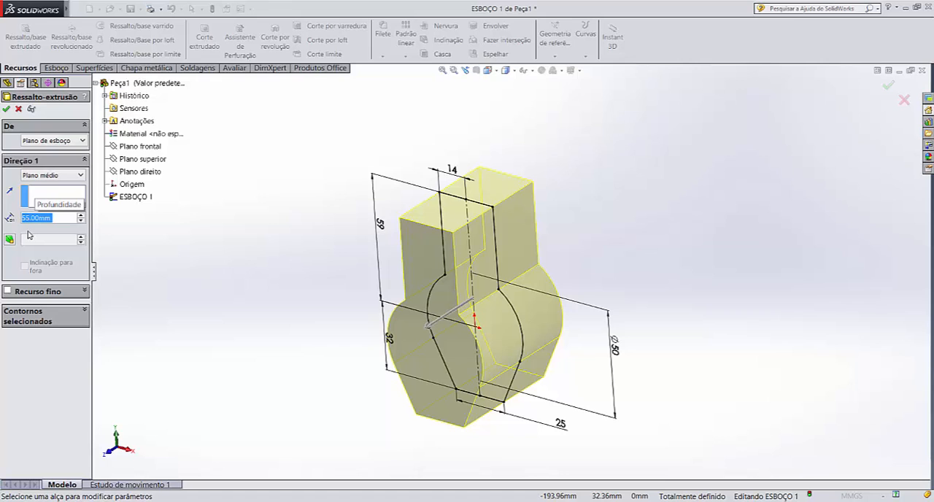
{"action": "key", "text": "Return"}
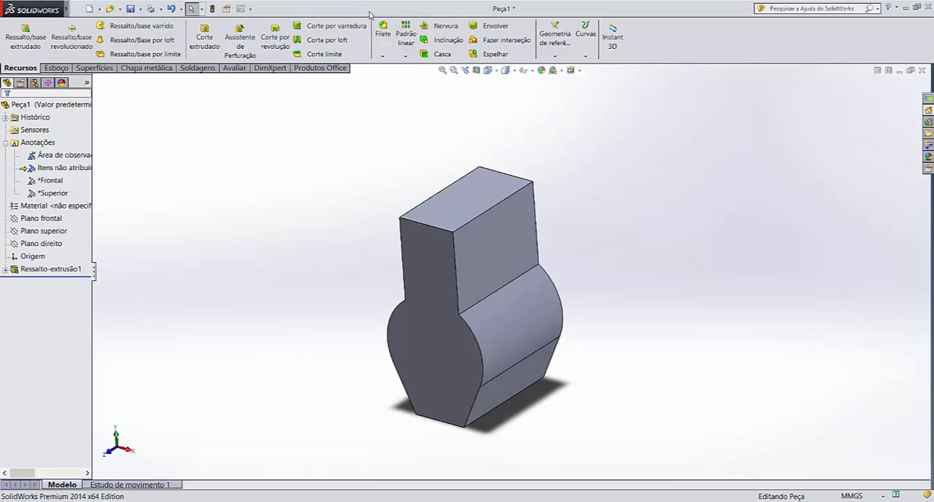
Reopen the extrusion's profile sketch, ESBOÇO 1, for editing and view it face-on
{"action": "left_click", "coordinate": [7, 271]}
{"action": "left_click", "coordinate": [48, 282]}
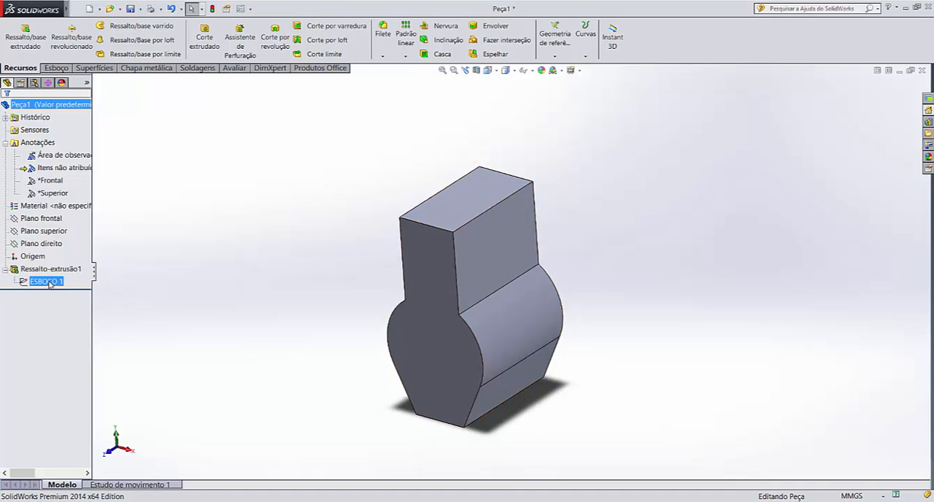
{"action": "left_click", "coordinate": [57, 258]}
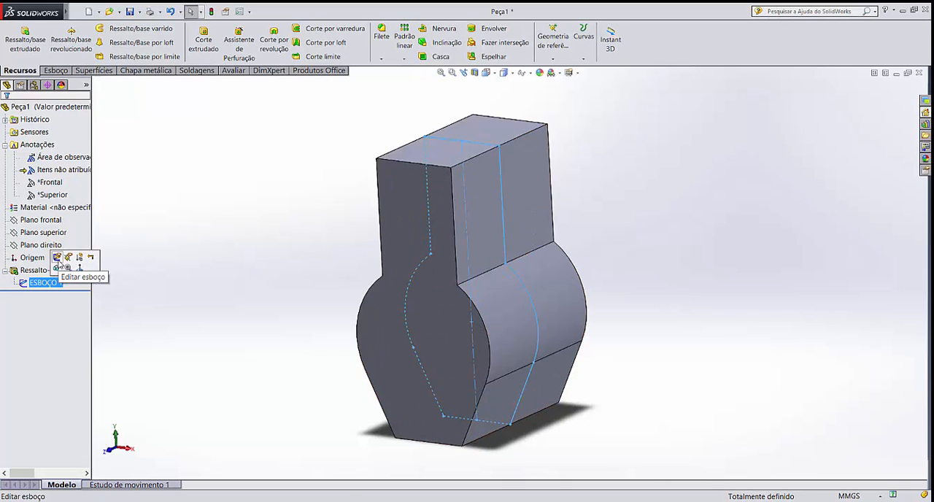
{"action": "left_click", "coordinate": [152, 282]}
{"action": "left_click", "coordinate": [46, 283]}
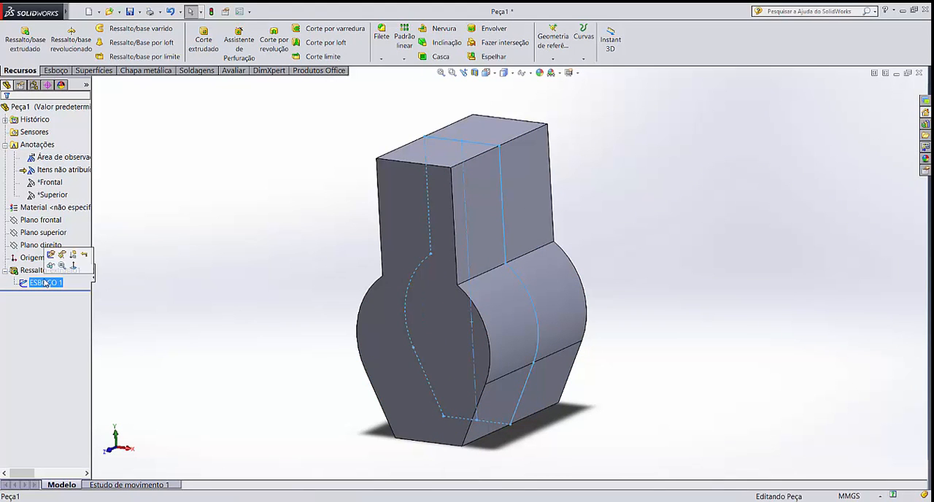
{"action": "left_click", "coordinate": [52, 255]}
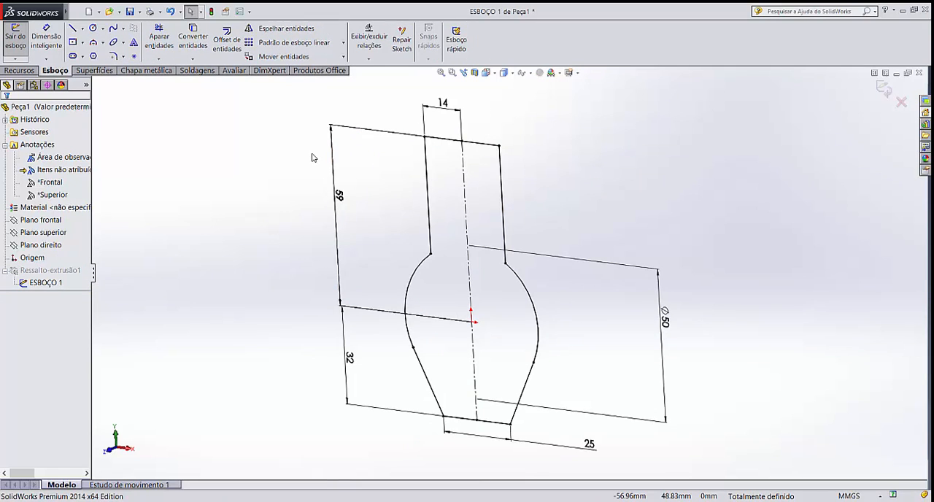
{"action": "key", "text": "ctrl+8"}
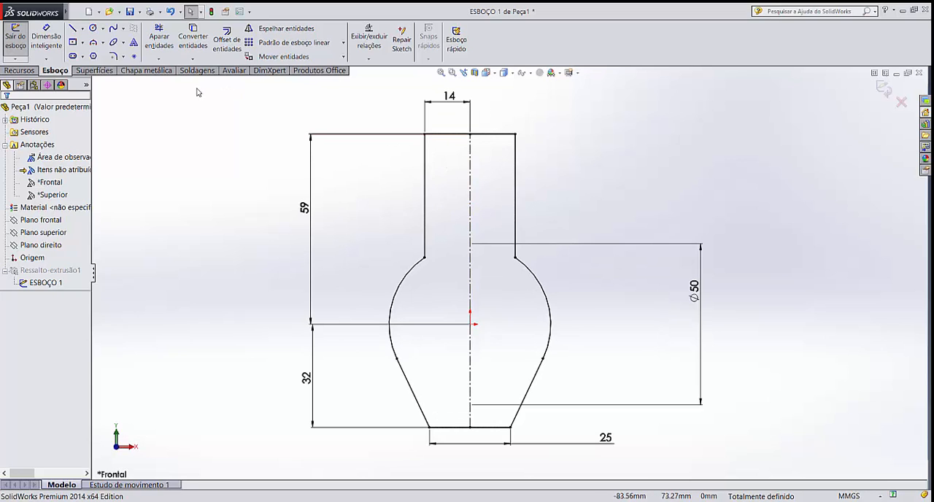
Apply a 14 mm sketch fillet to the profile's upper-left corner, between the top line and the left vertical line, despite the midpoint relation
{"action": "left_click", "coordinate": [113, 58]}
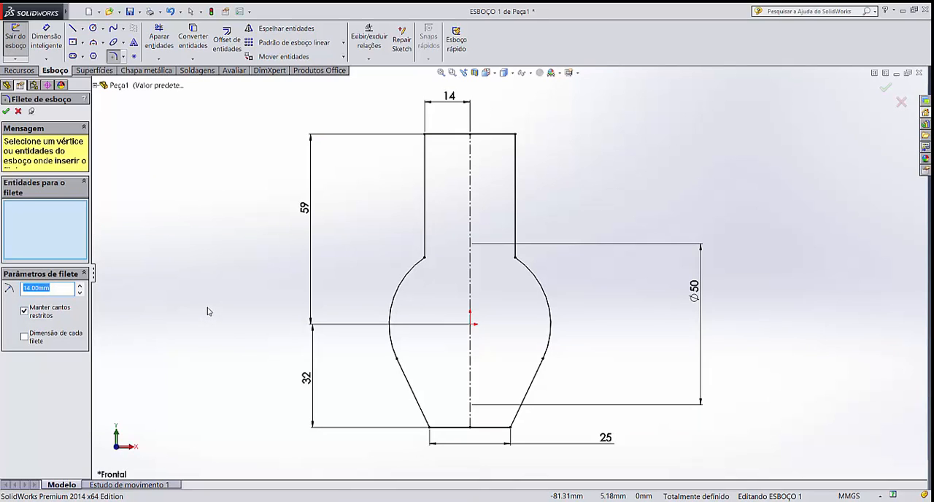
{"action": "type", "text": "14"}
{"action": "left_click", "coordinate": [457, 136]}
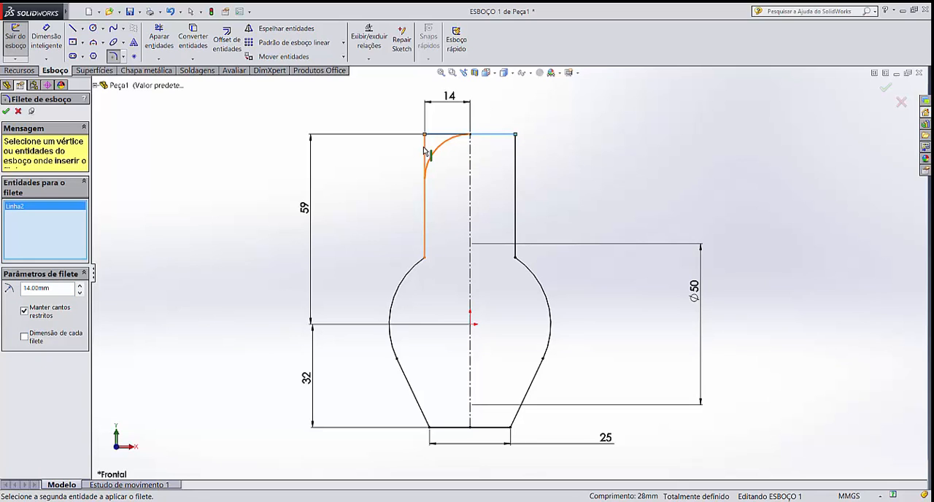
{"action": "left_click", "coordinate": [425, 151]}
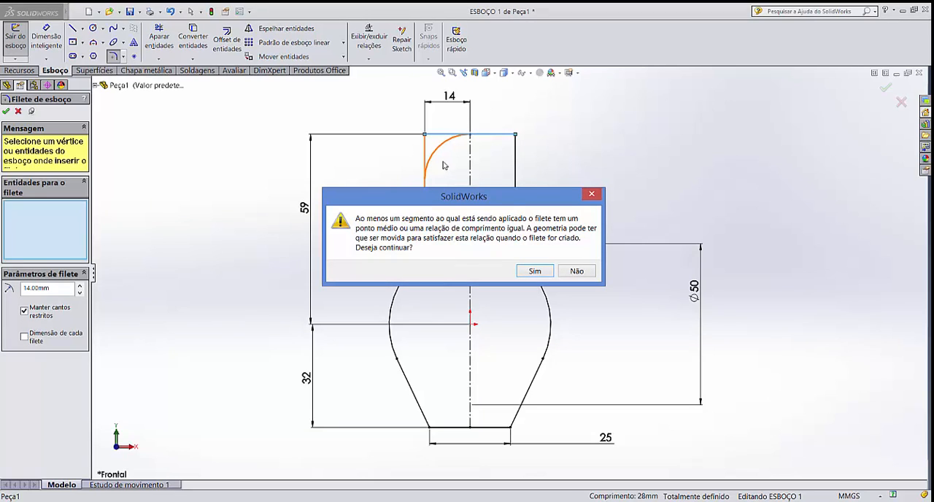
{"action": "left_click", "coordinate": [535, 271]}
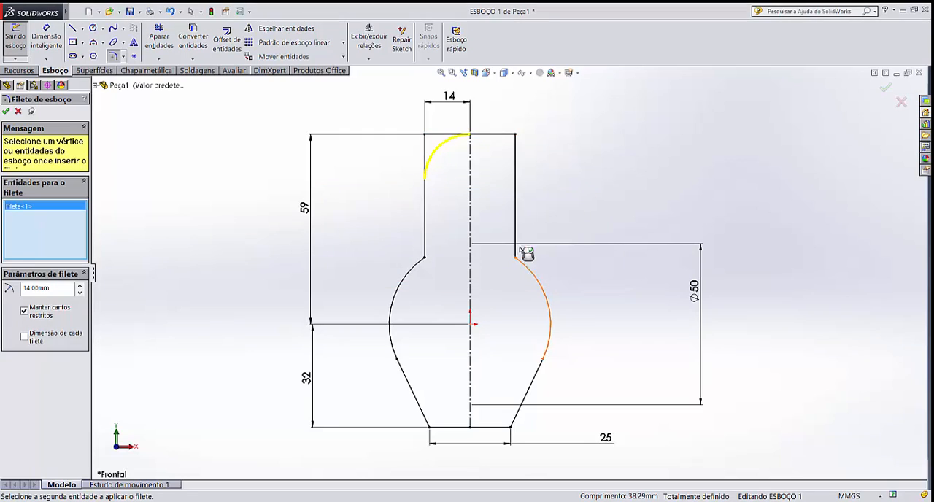
{"action": "left_click", "coordinate": [7, 112]}
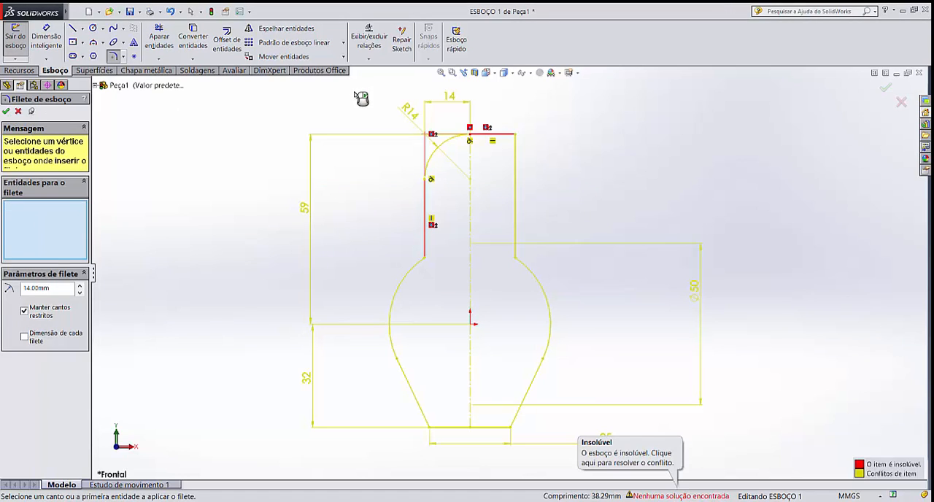
{"action": "left_click", "coordinate": [7, 111]}
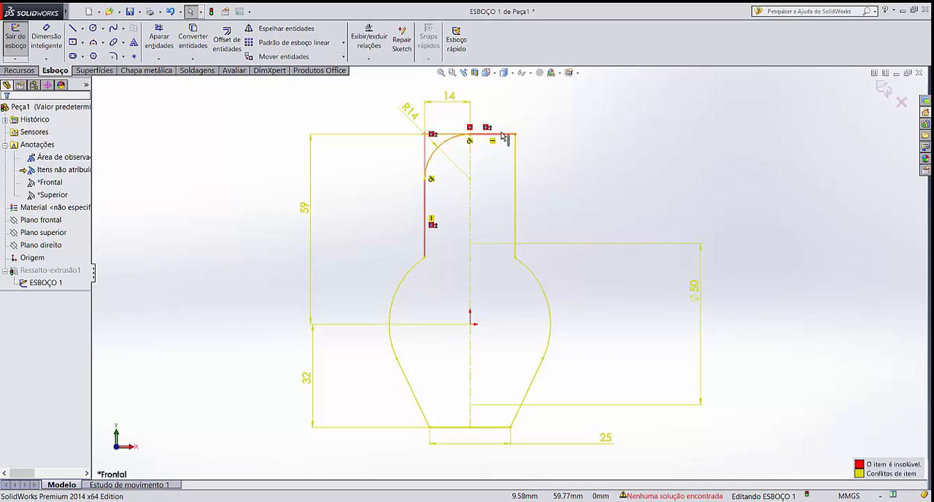
{"action": "left_click", "coordinate": [452, 137]}
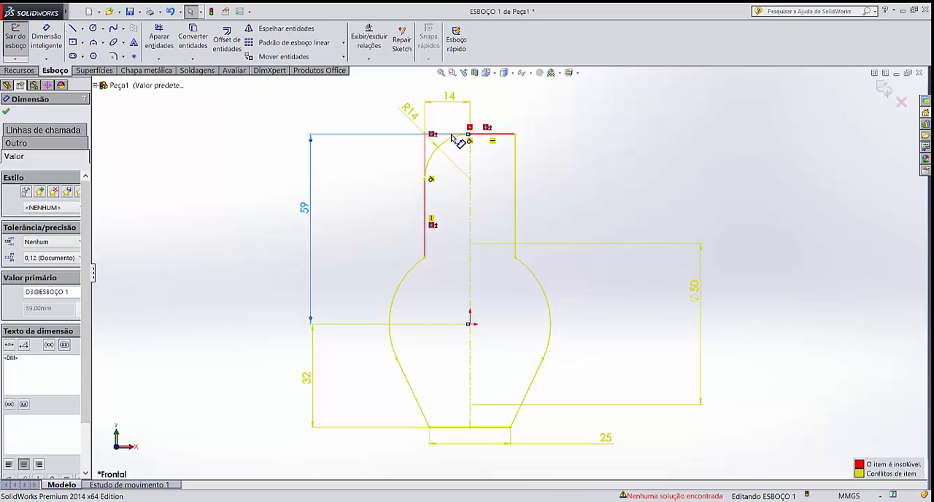
{"action": "left_click", "coordinate": [618, 125]}
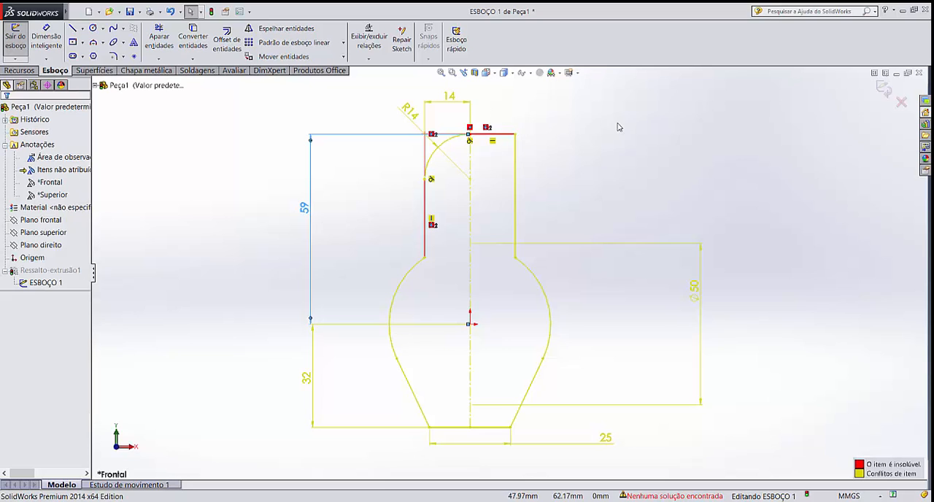
Delete the remaining right half of the profile's top line and confirm removing its associated references
{"action": "left_click", "coordinate": [510, 135]}
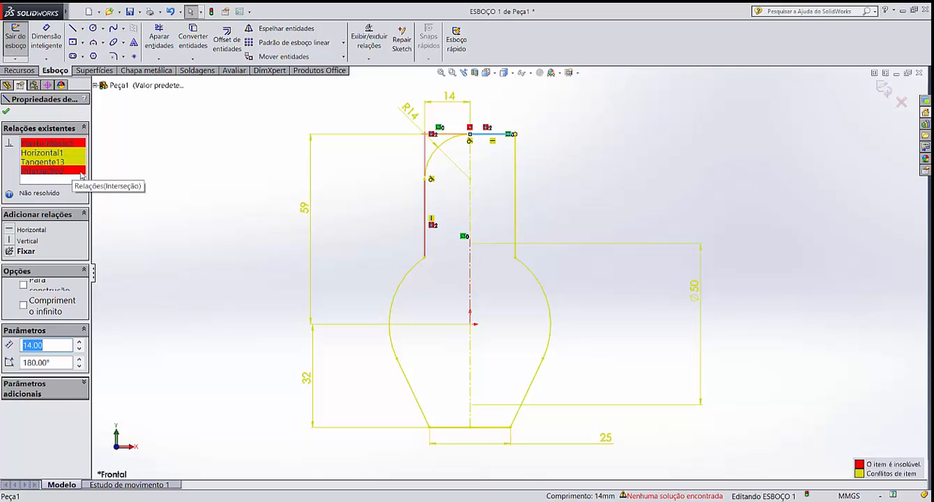
{"action": "key", "text": "Delete"}
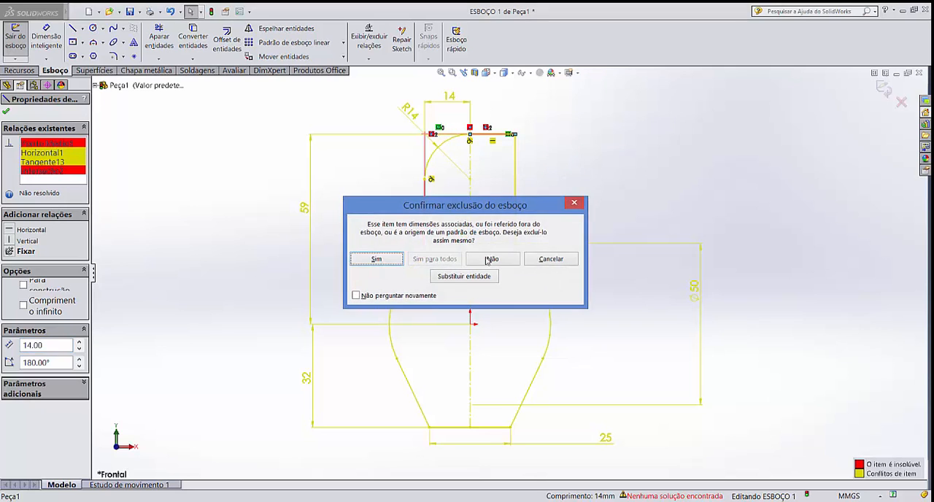
{"action": "left_click", "coordinate": [397, 263]}
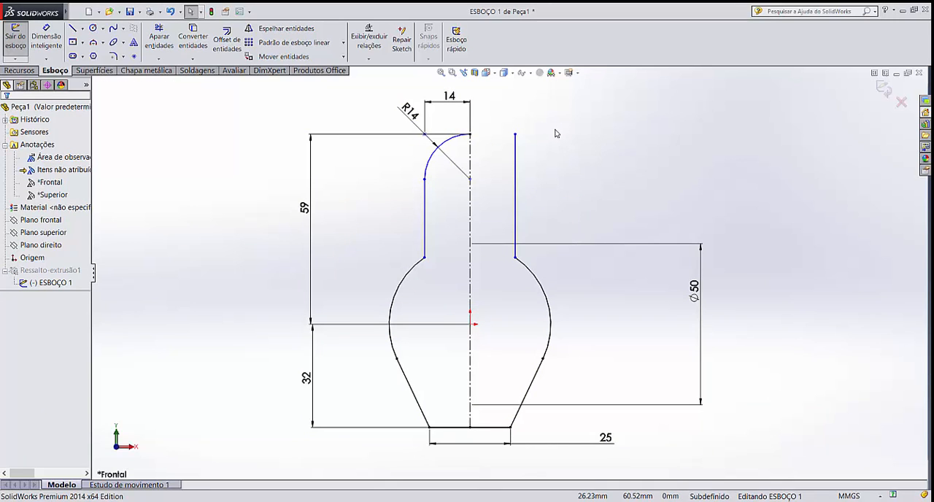
Lower the free upper endpoint of the right vertical line to about 42 mm above the origin
{"action": "left_click", "coordinate": [515, 136]}
{"action": "left_click_drag", "start_coordinate": [515, 136], "coordinate": [515, 165]}
{"action": "left_click", "coordinate": [573, 202]}
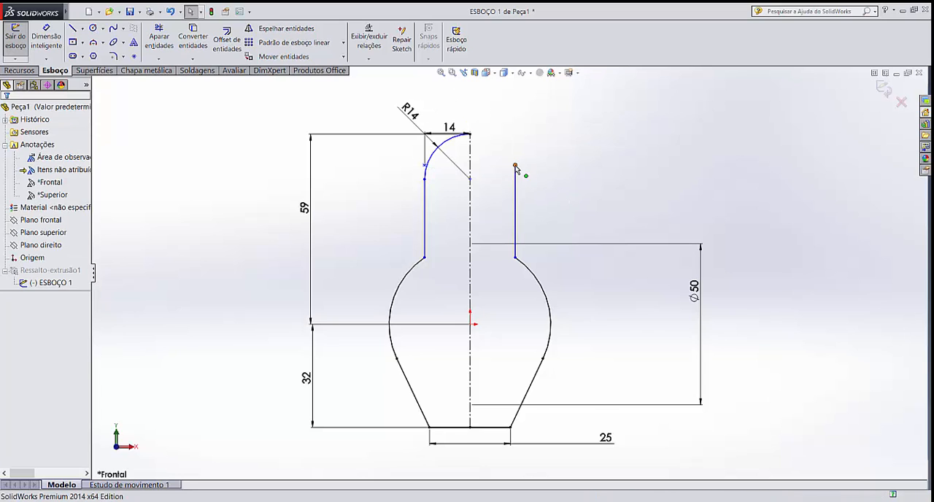
{"action": "left_click_drag", "start_coordinate": [515, 166], "coordinate": [516, 190]}
{"action": "left_click", "coordinate": [543, 192]}
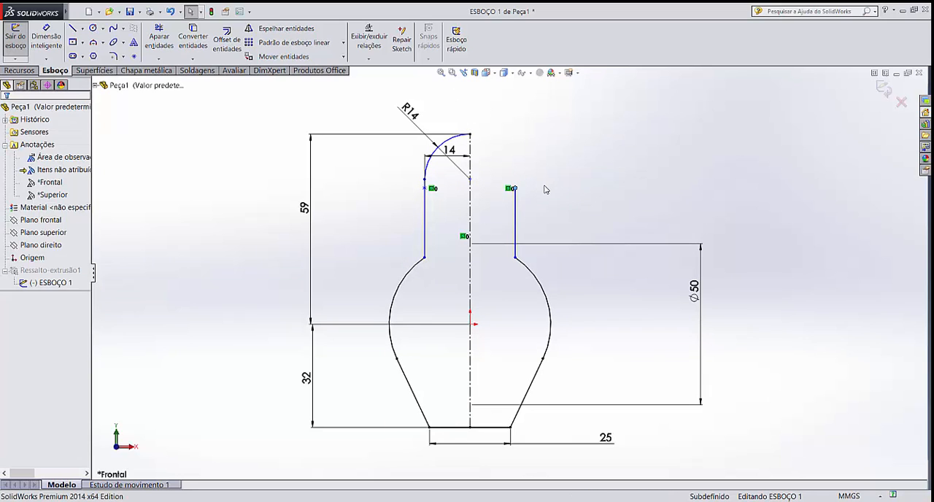
Delete the symmetric relation (Simétrico0) from the upper endpoint of the right vertical line
{"action": "left_click", "coordinate": [516, 189]}
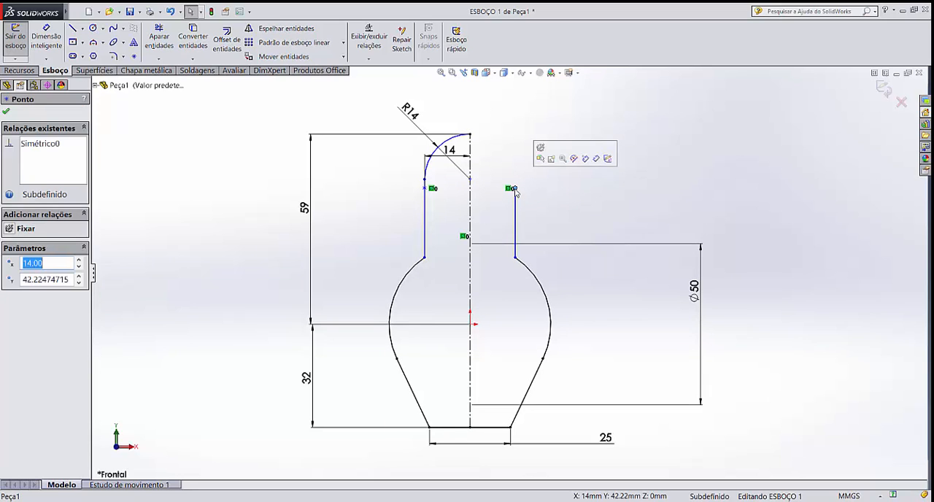
{"action": "left_click", "coordinate": [58, 148]}
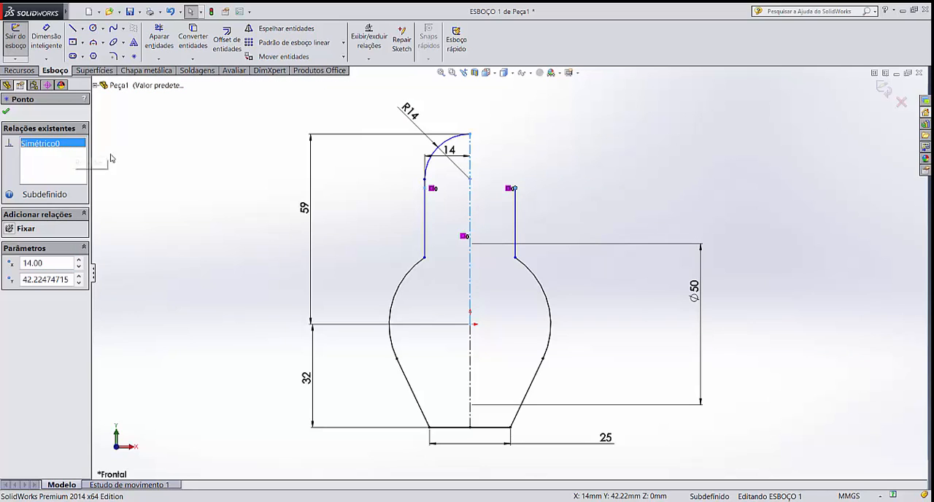
{"action": "key", "text": "Delete"}
{"action": "left_click", "coordinate": [197, 161]}
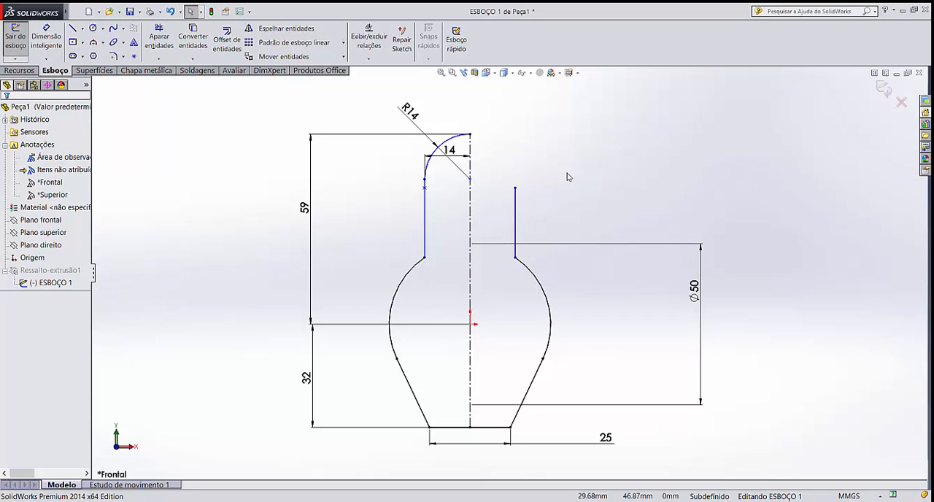
Add a horizontal relation between the right vertical line's upper endpoint and the left fillet's lower endpoint
{"action": "left_click", "coordinate": [516, 189]}
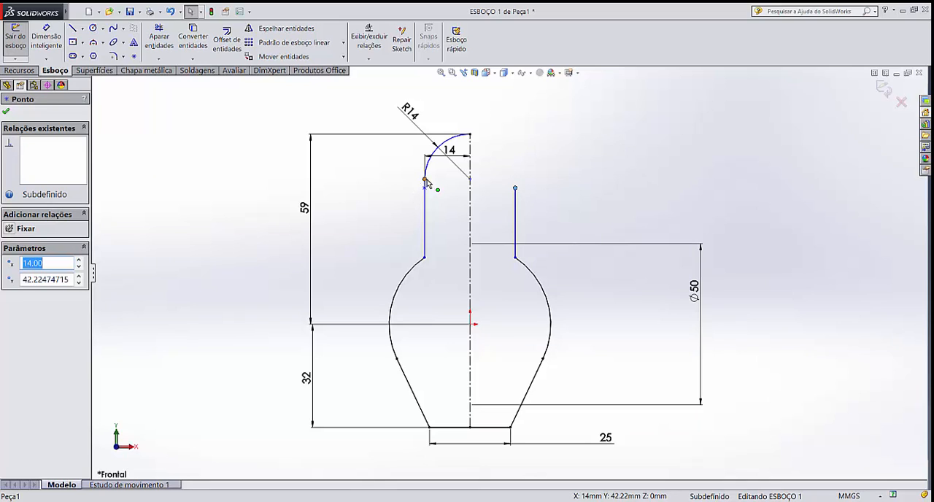
{"action": "left_click", "coordinate": [540, 180]}
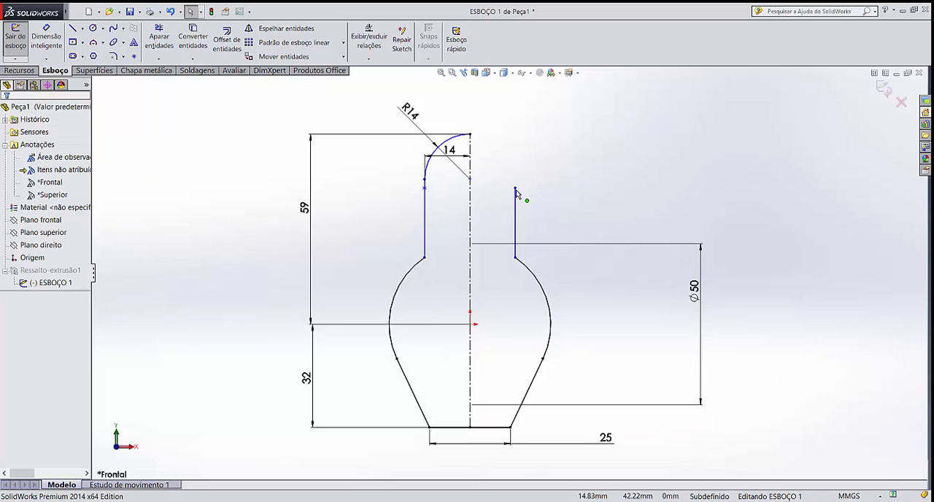
{"action": "left_click", "coordinate": [517, 186]}
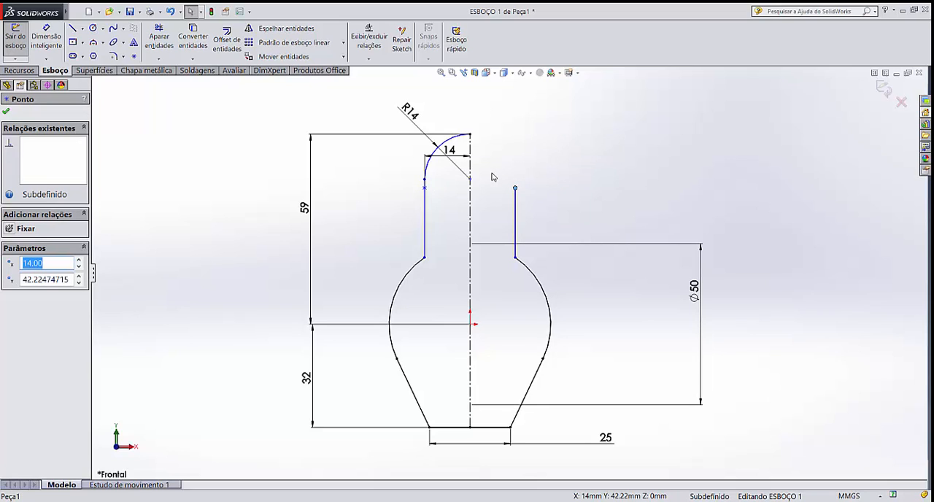
{"action": "left_click", "coordinate": [424, 179], "text": "ctrl"}
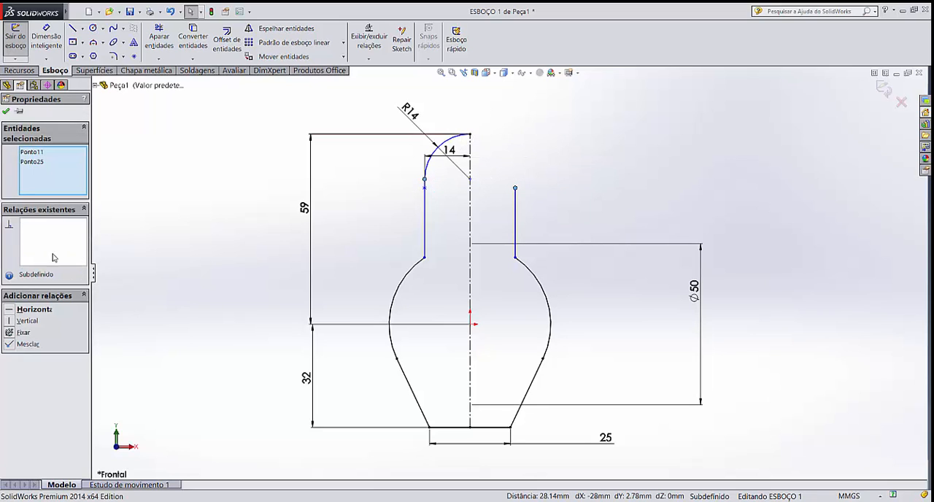
{"action": "left_click", "coordinate": [9, 312]}
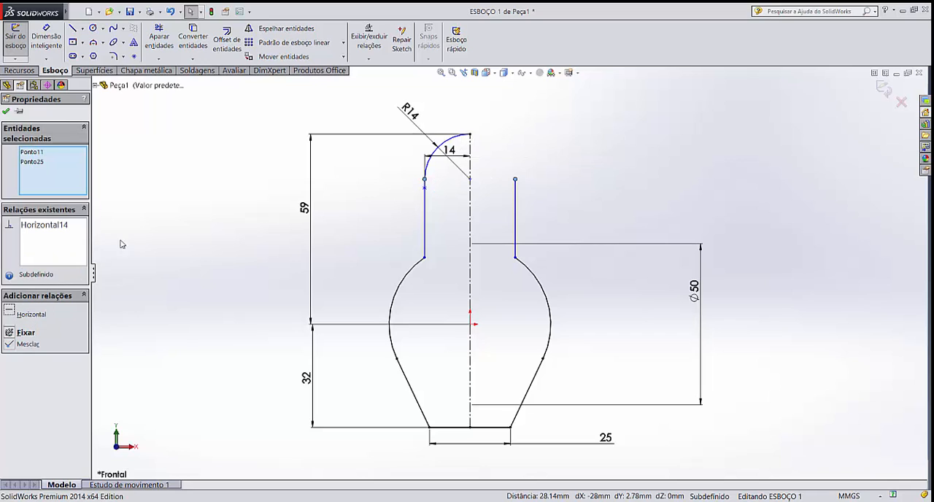
{"action": "left_click", "coordinate": [630, 162]}
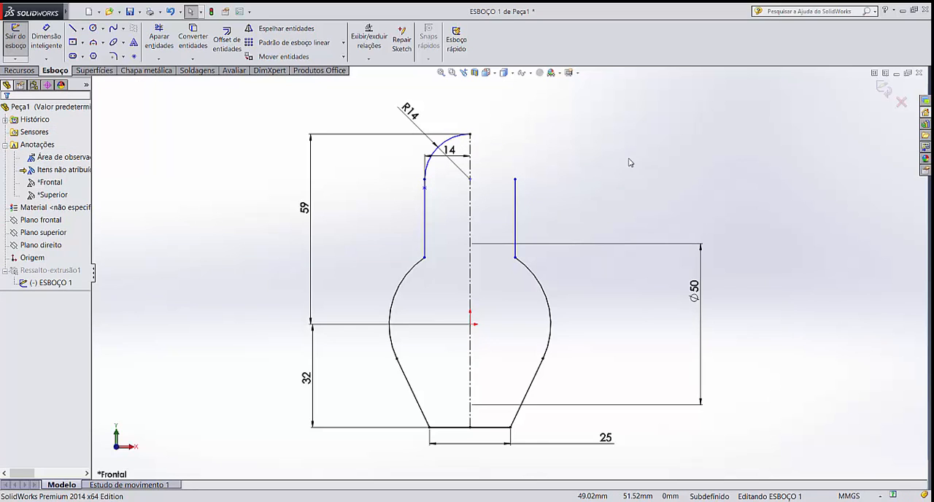
Draw a three-point arc of 14 mm radius from the right vertical line's upper end to the left fillet's top end, tangent to both
{"action": "left_click", "coordinate": [95, 45]}
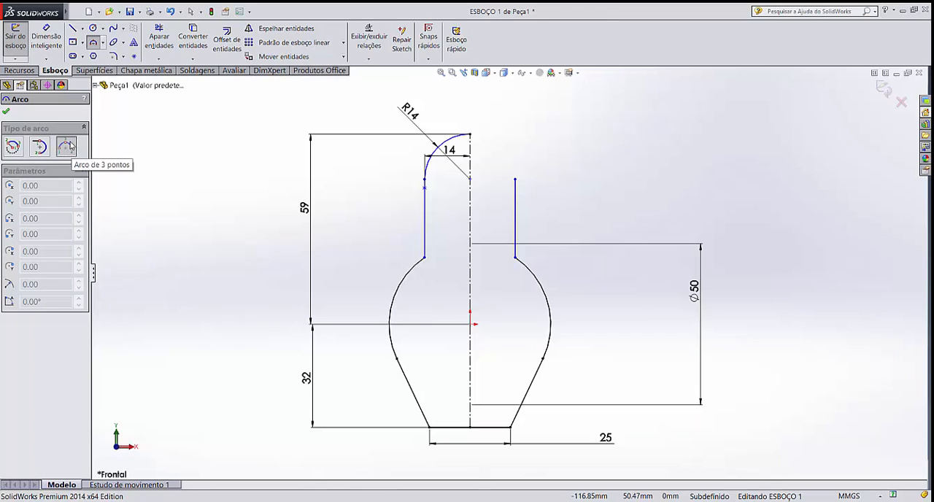
{"action": "left_click", "coordinate": [515, 180]}
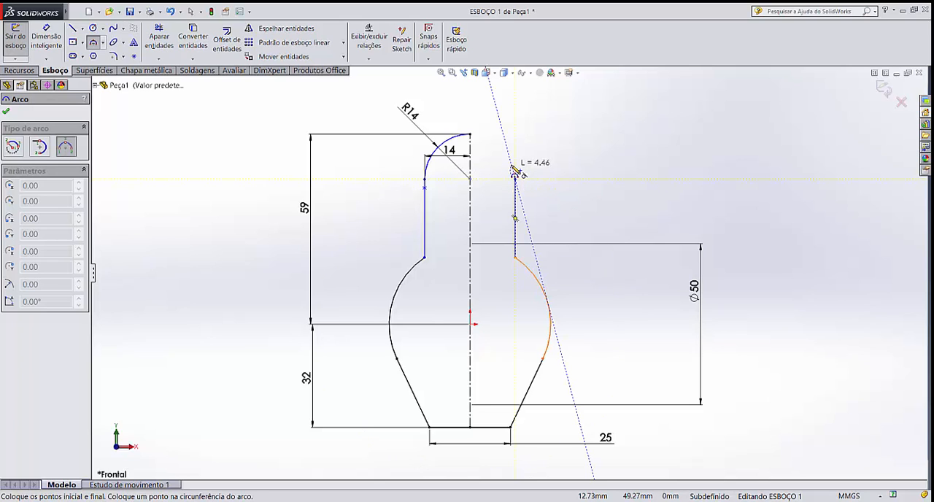
{"action": "left_click", "coordinate": [470, 134]}
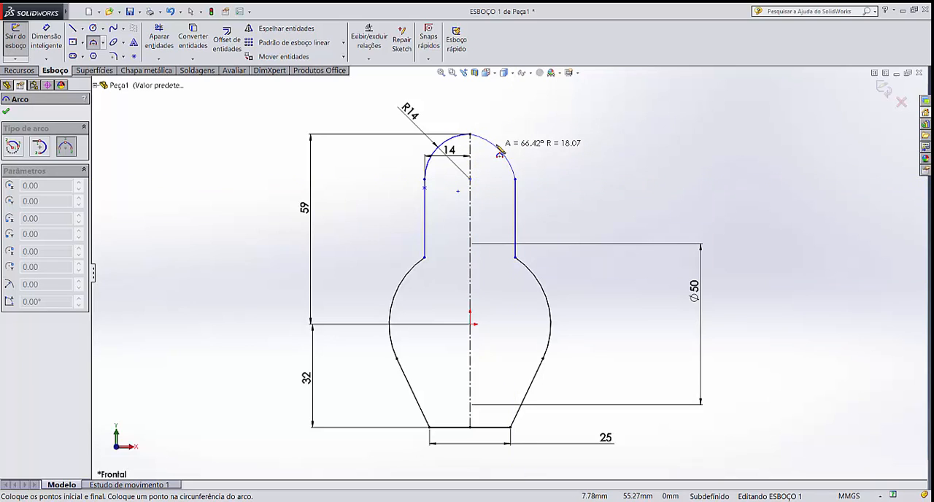
{"action": "left_click", "coordinate": [502, 148]}
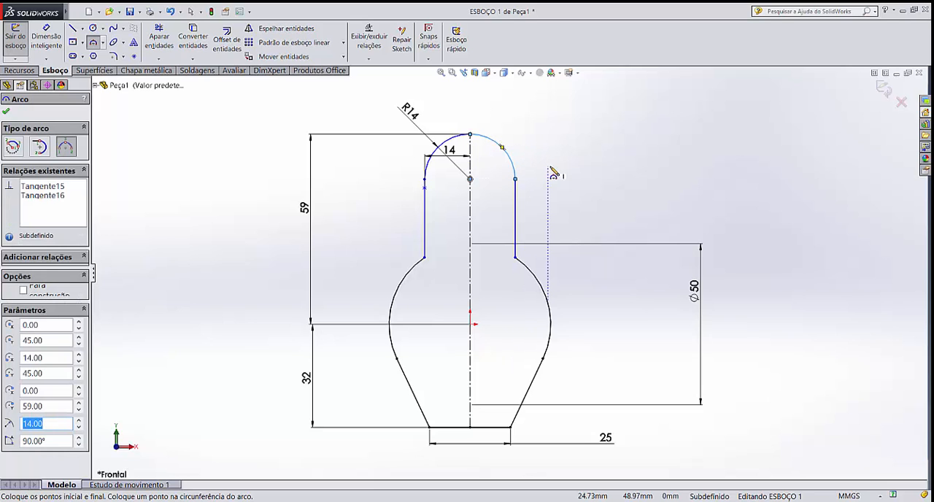
{"action": "key", "text": "Escape"}
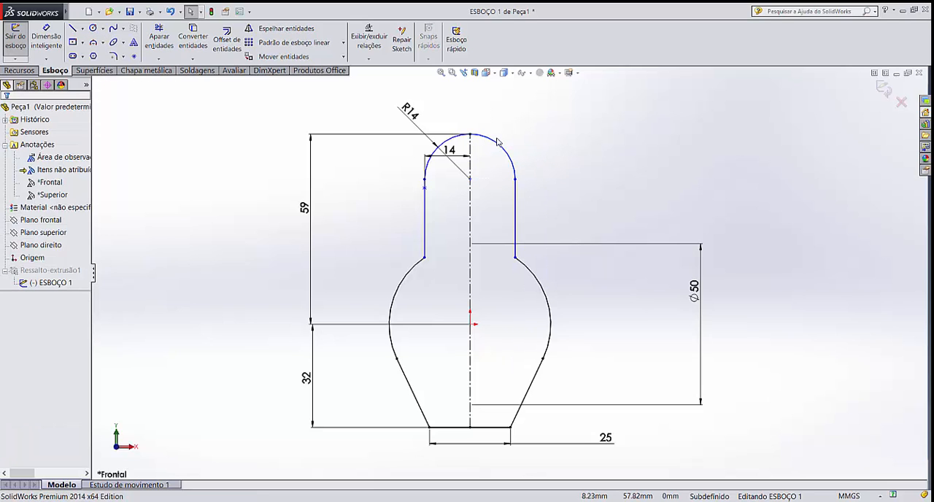
Make the new right arc coradial with the left fillet arc and pull their shared top endpoint to settle the shape
{"action": "left_click", "coordinate": [493, 144]}
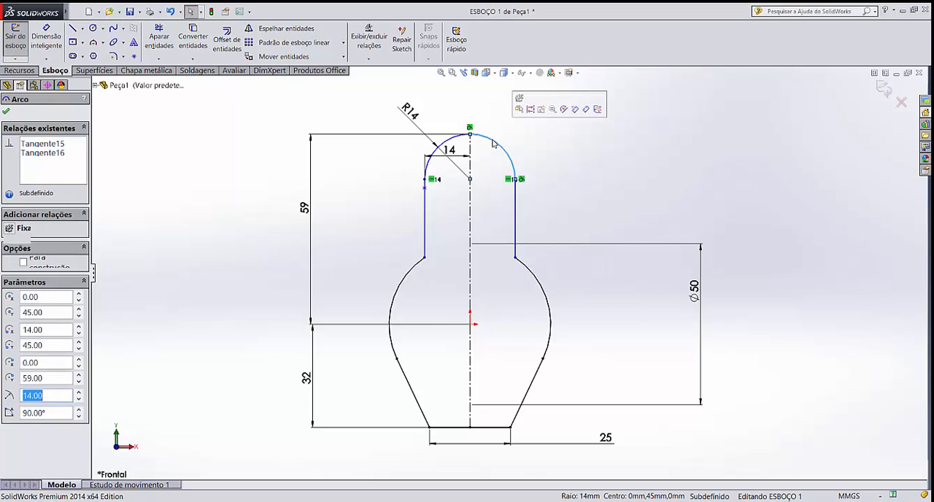
{"action": "left_click", "coordinate": [439, 148], "text": "ctrl"}
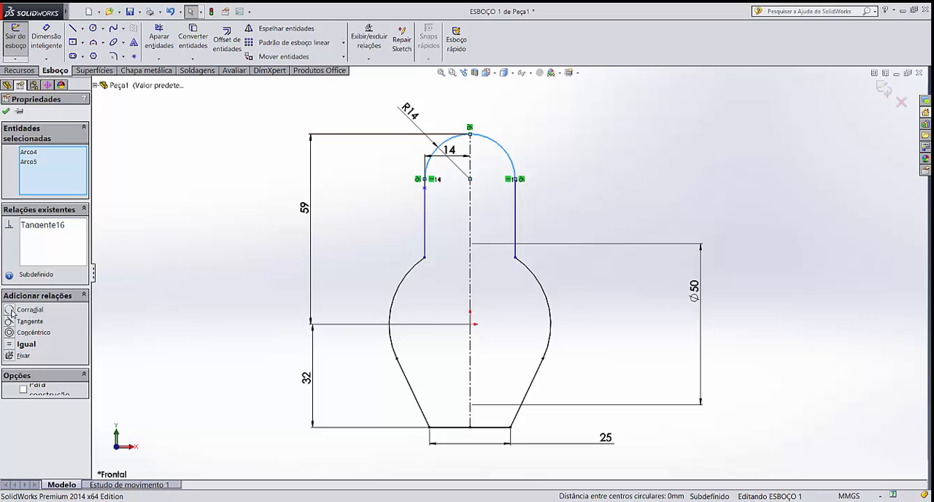
{"action": "left_click", "coordinate": [10, 312]}
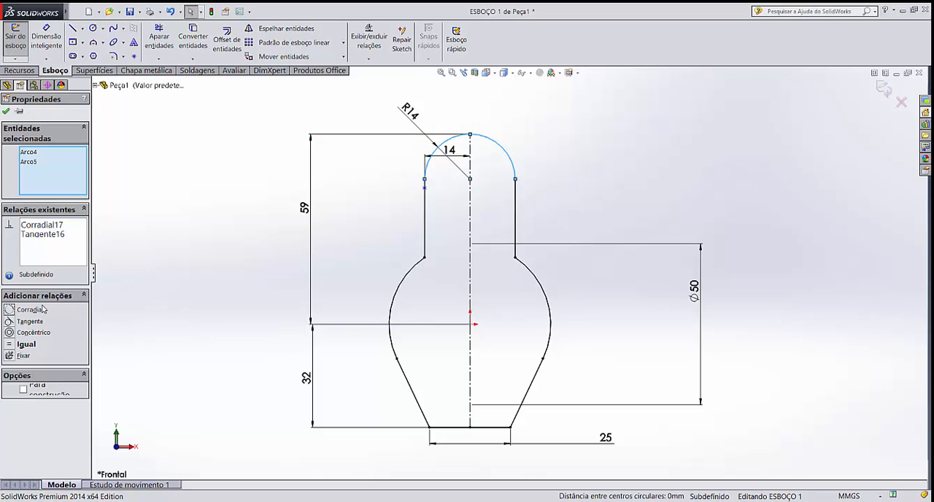
{"action": "left_click", "coordinate": [570, 114]}
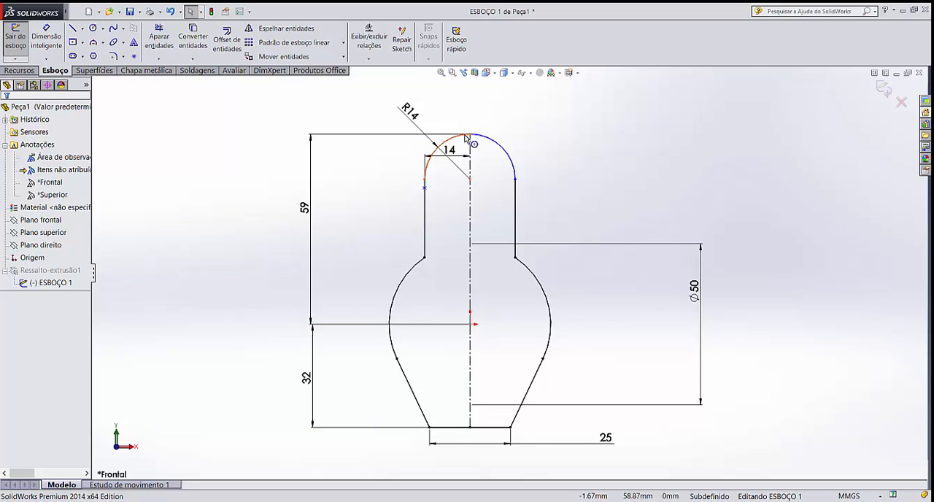
{"action": "left_click_drag", "start_coordinate": [470, 134], "coordinate": [474, 118]}
{"action": "left_click", "coordinate": [513, 131]}
Move the leftover sketch point off the left vertical line into the circular body, and place its 14 mm dimension below it
{"action": "left_click", "coordinate": [425, 179]}
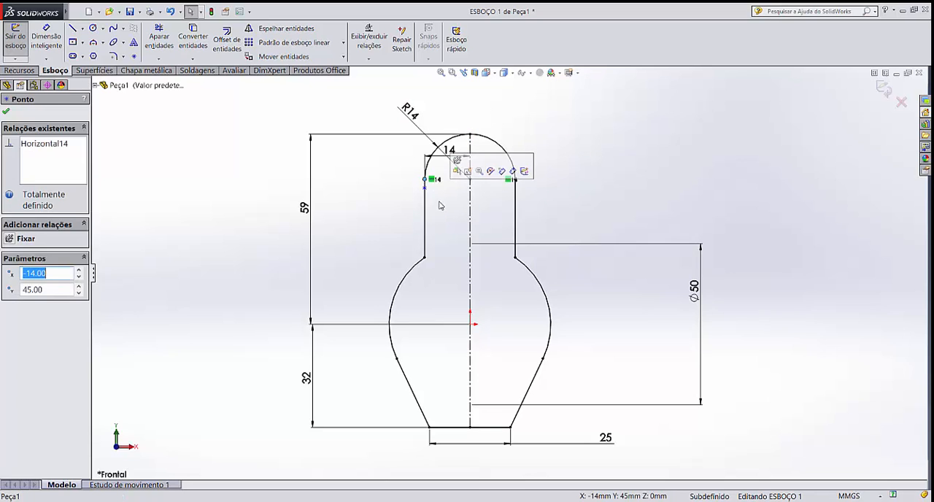
{"action": "left_click", "coordinate": [440, 206]}
{"action": "left_click_drag", "start_coordinate": [425, 182], "coordinate": [431, 302]}
{"action": "left_click", "coordinate": [442, 278]}
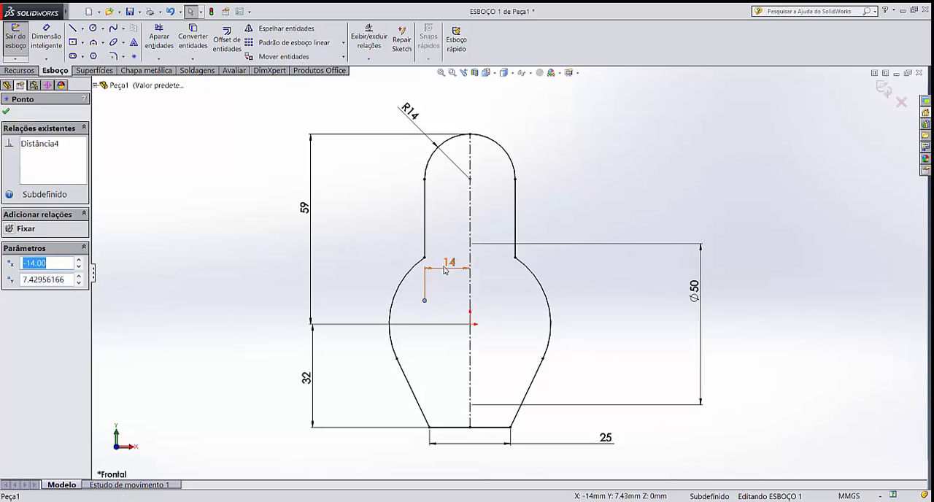
{"action": "left_click_drag", "start_coordinate": [443, 268], "coordinate": [450, 319]}
{"action": "left_click", "coordinate": [443, 281]}
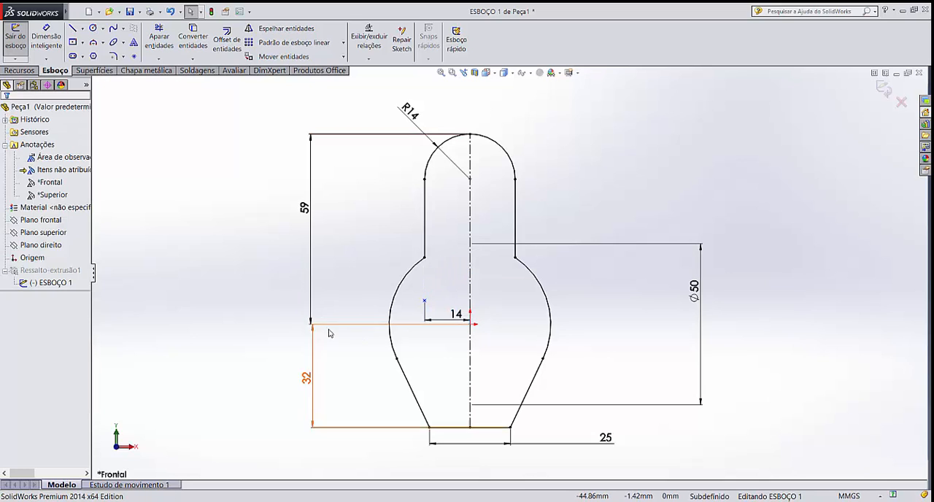
Delete the leftover sketch point together with its 14 mm dimension, and reposition the R14 label above the left arc
{"action": "left_click", "coordinate": [424, 300]}
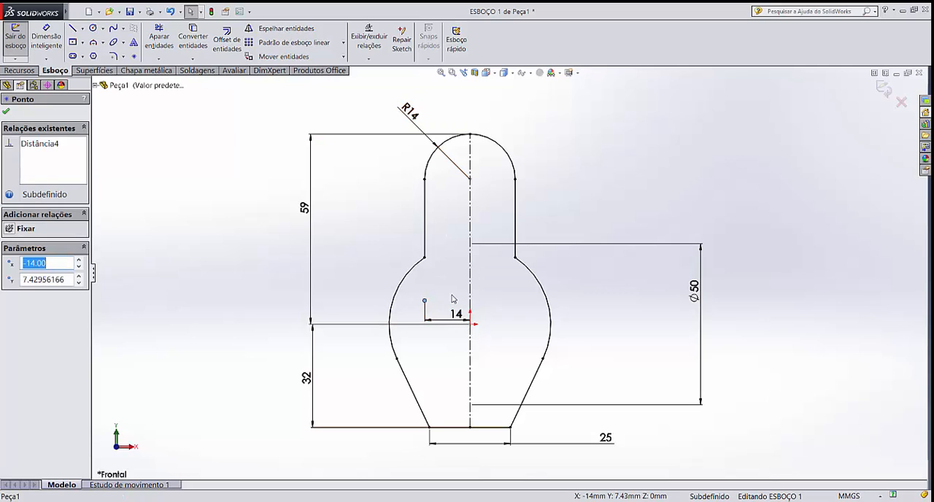
{"action": "left_click", "coordinate": [440, 315]}
{"action": "left_click", "coordinate": [425, 300]}
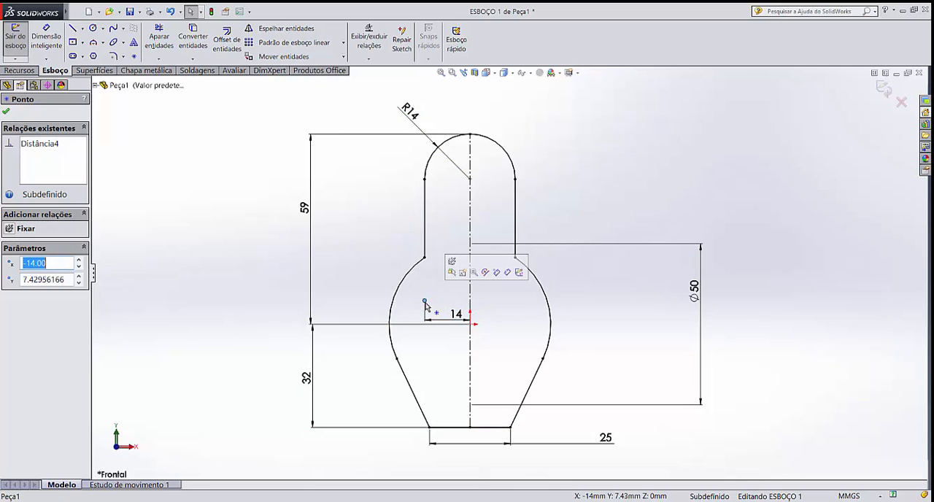
{"action": "key", "text": "Delete"}
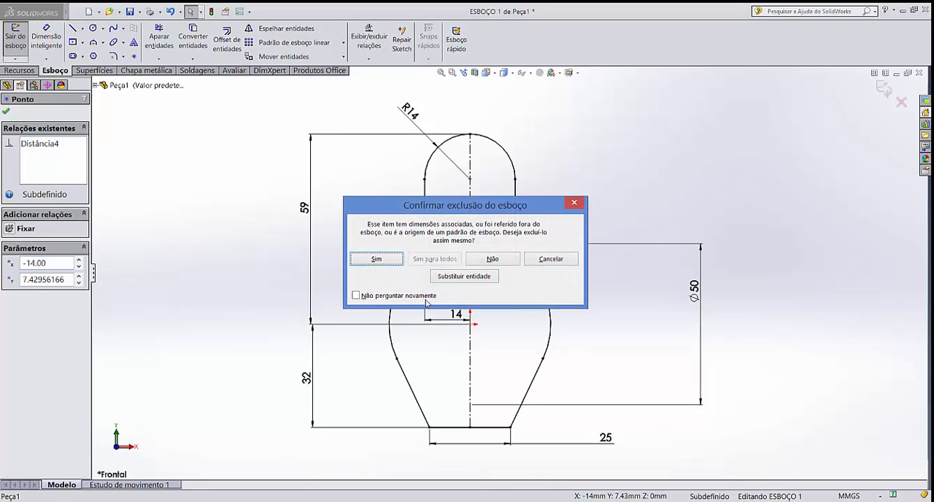
{"action": "left_click", "coordinate": [392, 261]}
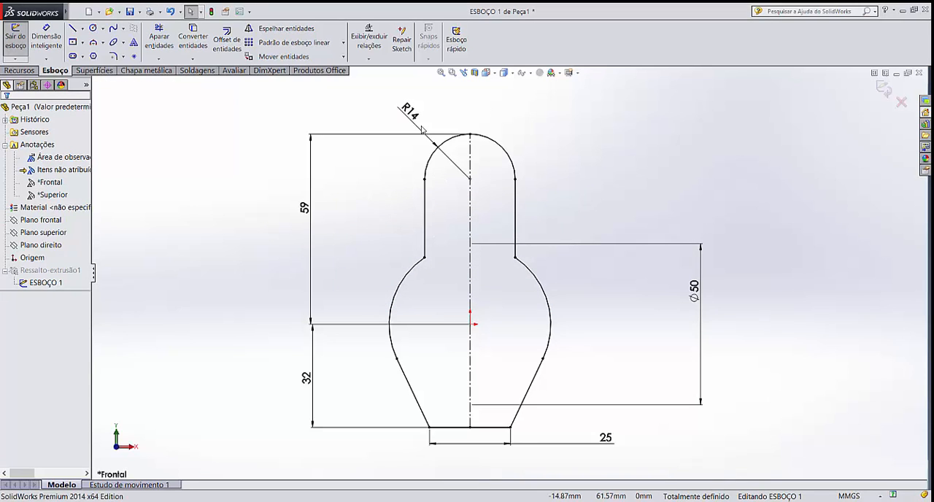
{"action": "mouse_move", "coordinate": [410, 112]}
{"action": "left_mouse_down"}
{"action": "mouse_move", "coordinate": [437, 114]}
{"action": "mouse_move", "coordinate": [419, 108]}
{"action": "left_mouse_up"}
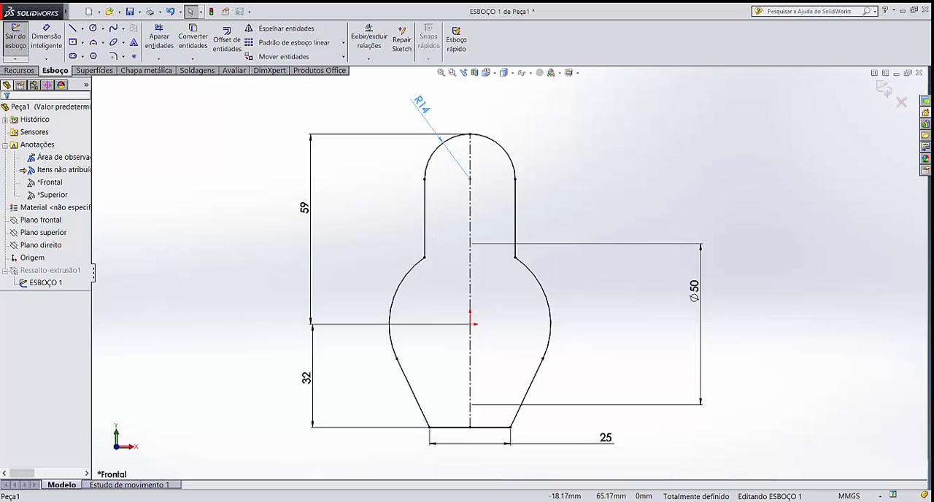
{"action": "left_click", "coordinate": [519, 121]}
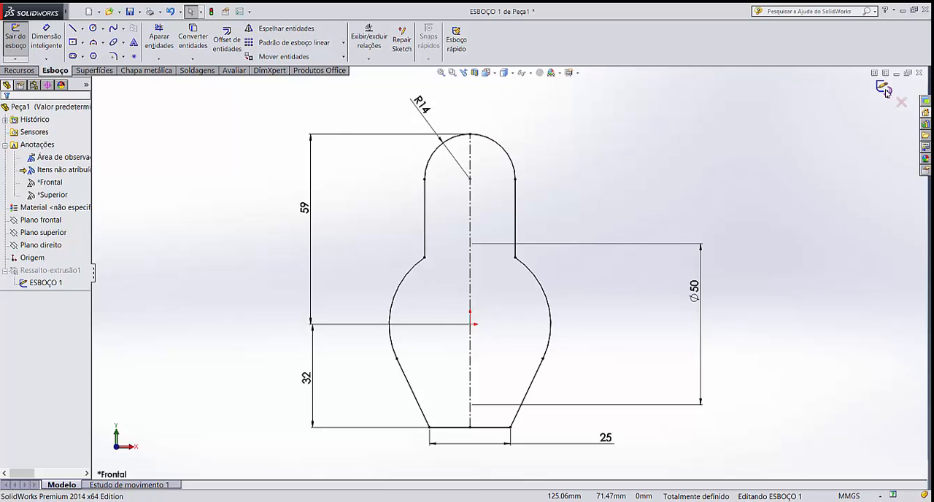
Exit the profile sketch to rebuild the extruded body with its rounded top
{"action": "left_click", "coordinate": [885, 91]}
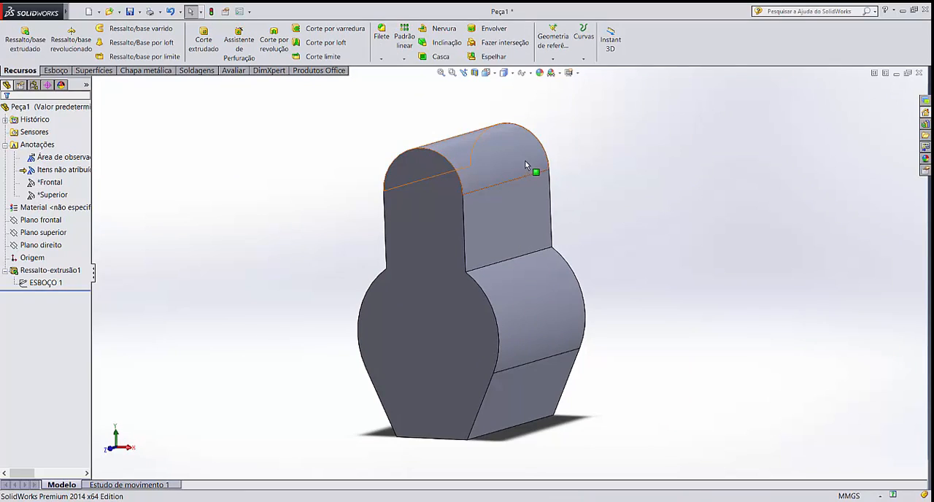
{"action": "left_click", "coordinate": [527, 161]}
{"action": "left_click", "coordinate": [641, 199]}
{"action": "scroll", "coordinate": [635, 315], "scroll_direction": "up", "scroll_amount": 2}
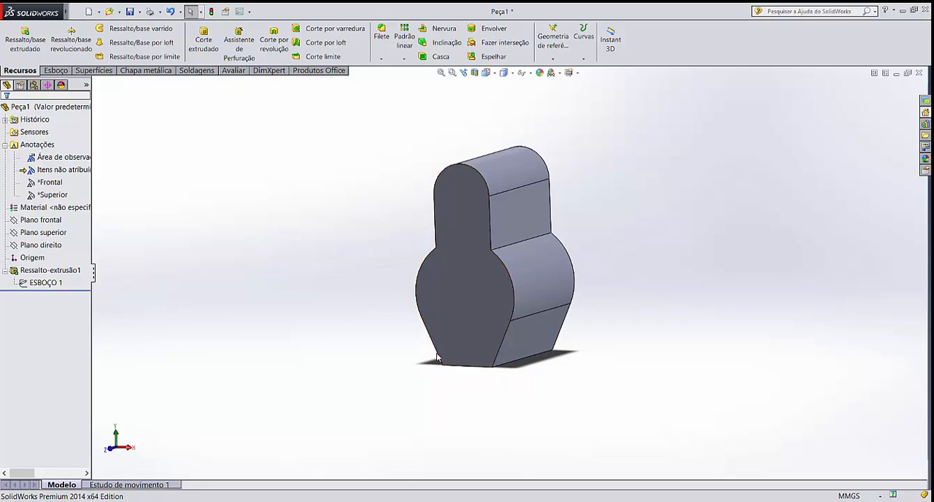
Start a new sketch on the front plane (Plano frontal)
{"action": "left_click", "coordinate": [36, 222]}
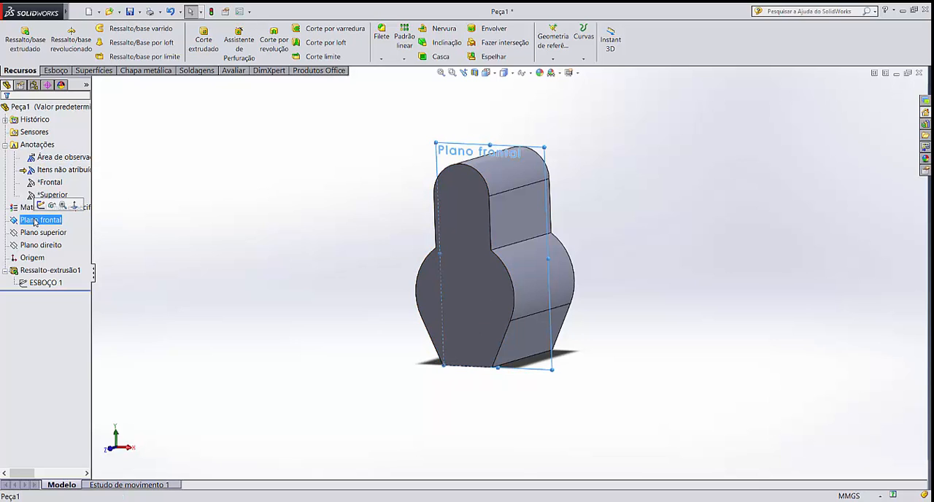
{"action": "left_click", "coordinate": [55, 70]}
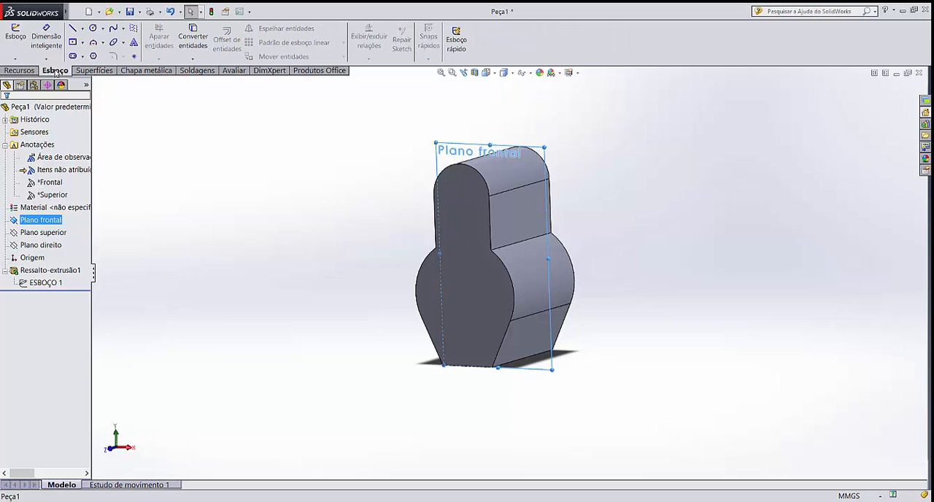
{"action": "left_click", "coordinate": [22, 38]}
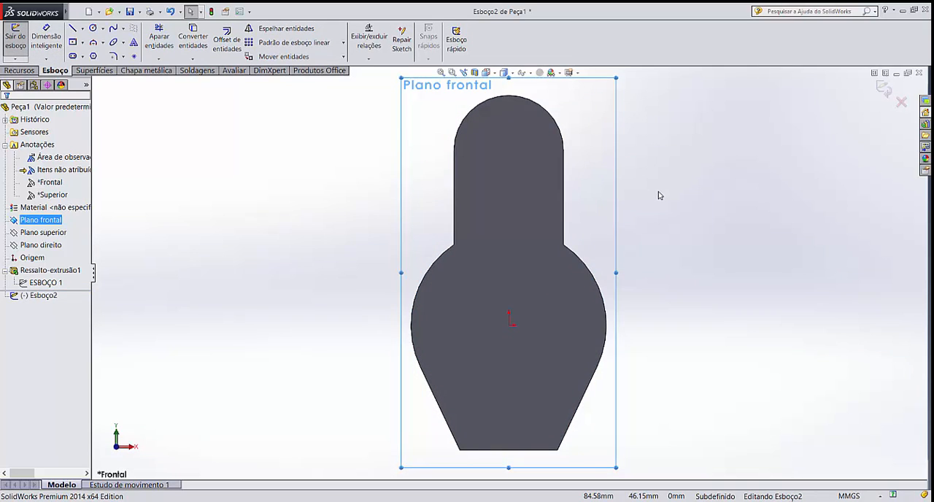
{"action": "scroll", "coordinate": [593, 278], "scroll_direction": "up", "scroll_amount": 5}
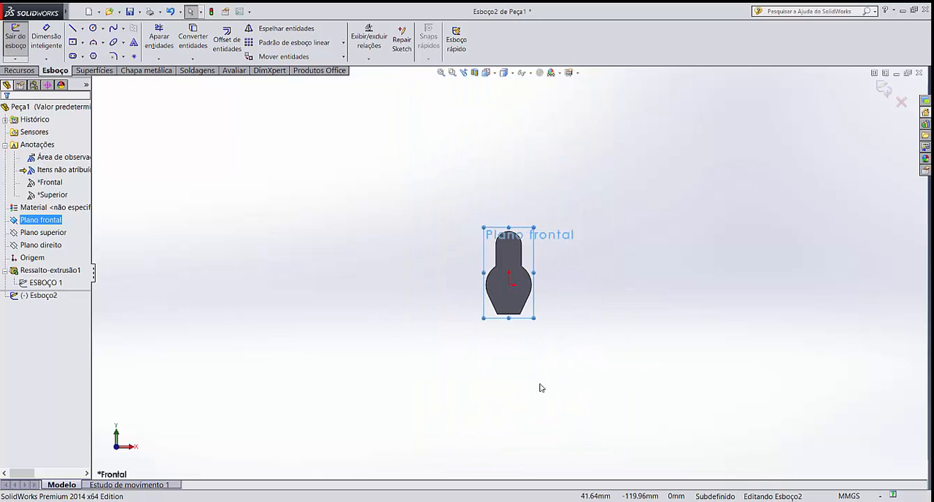
{"action": "scroll", "coordinate": [540, 388], "scroll_direction": "down", "scroll_amount": 2}
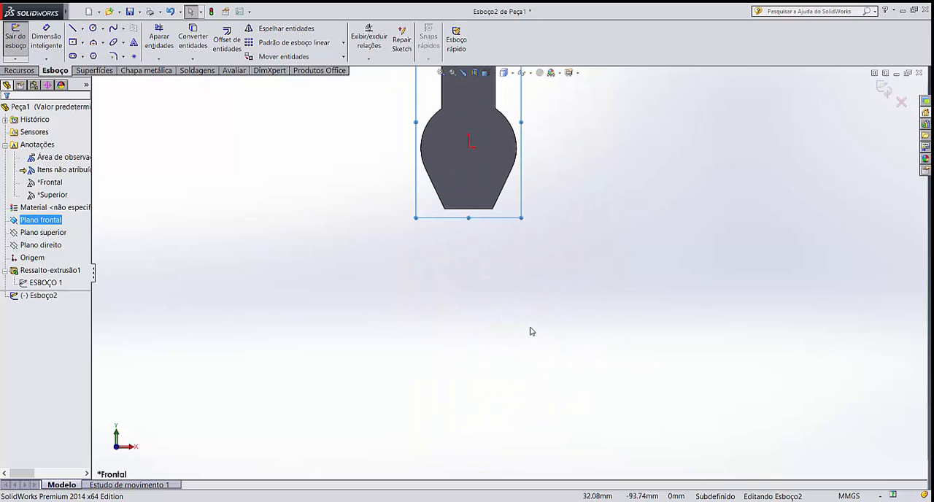
Draw a centerline about 106 mm long from the origin down past the body's base and make it vertical
{"action": "left_click", "coordinate": [82, 29]}
{"action": "left_click", "coordinate": [107, 58]}
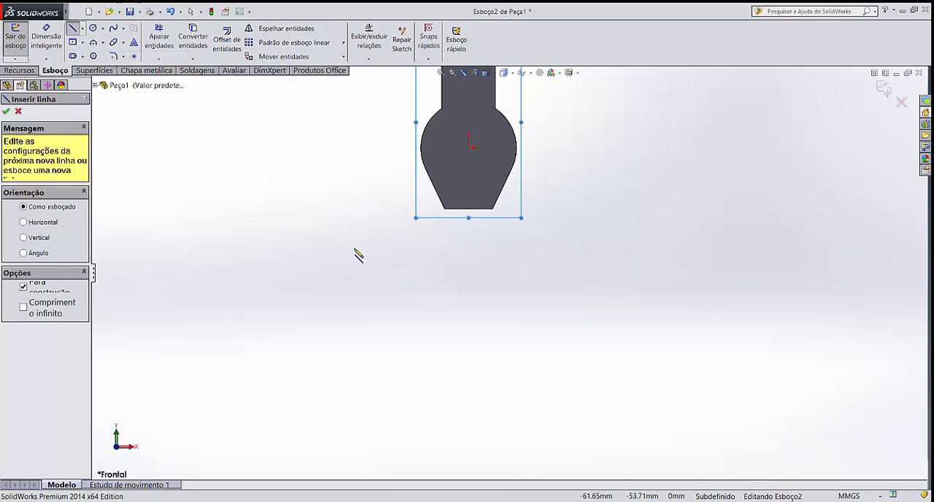
{"action": "left_click", "coordinate": [470, 139]}
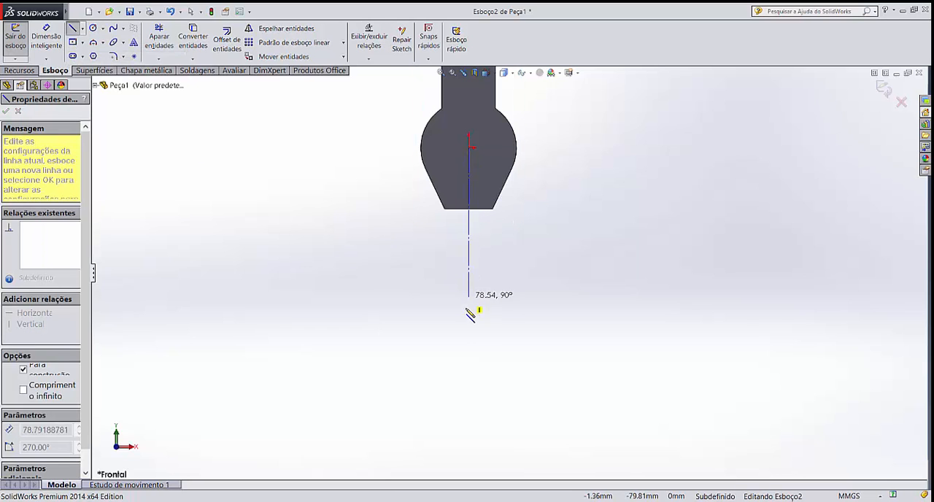
{"action": "left_click", "coordinate": [509, 349]}
{"action": "key", "text": "Escape"}
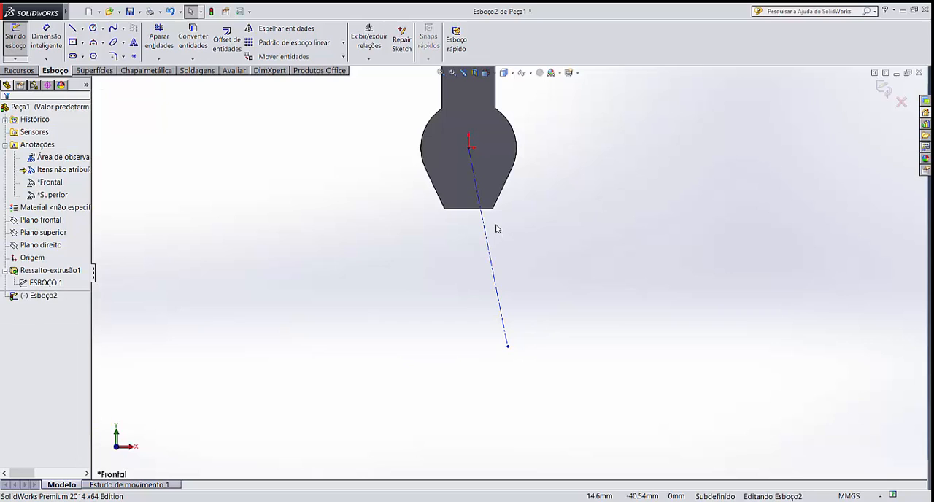
{"action": "left_click", "coordinate": [500, 299]}
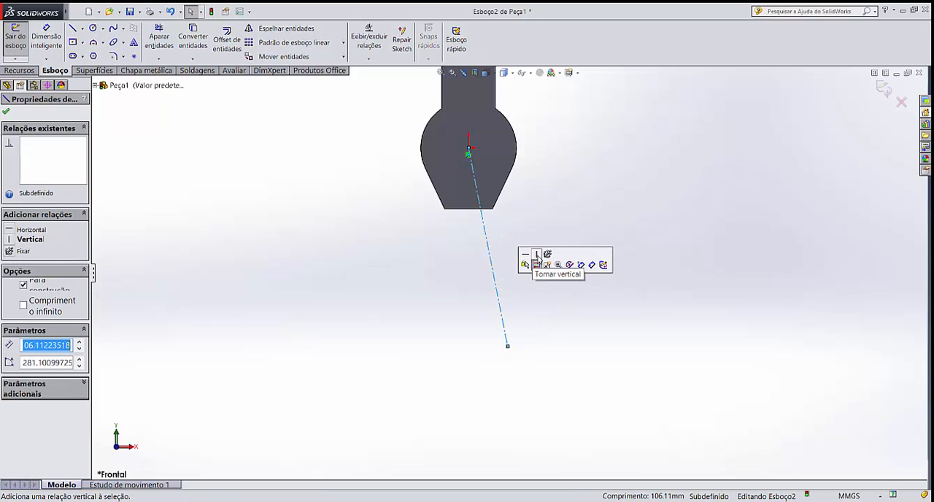
{"action": "left_click", "coordinate": [537, 260]}
{"action": "key", "text": "Escape"}
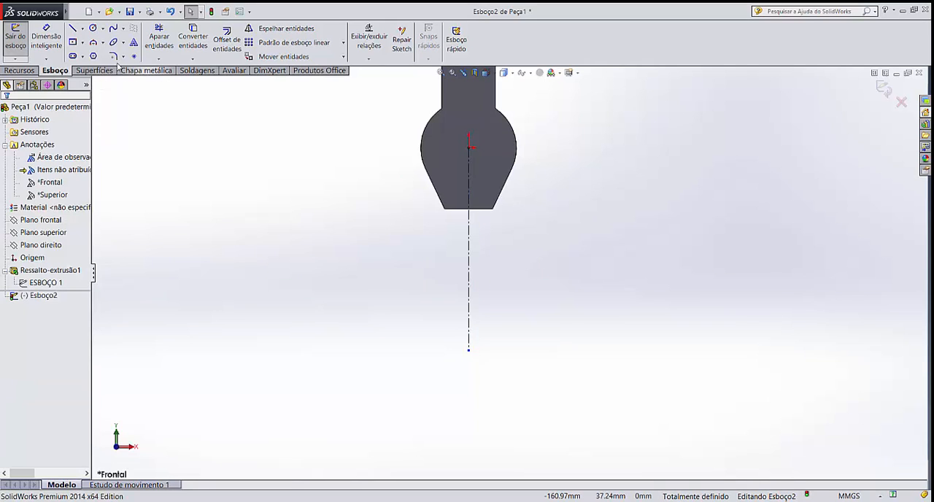
Draw a circle of about 47 mm radius centred on the centerline's lower endpoint
{"action": "left_click", "coordinate": [93, 29]}
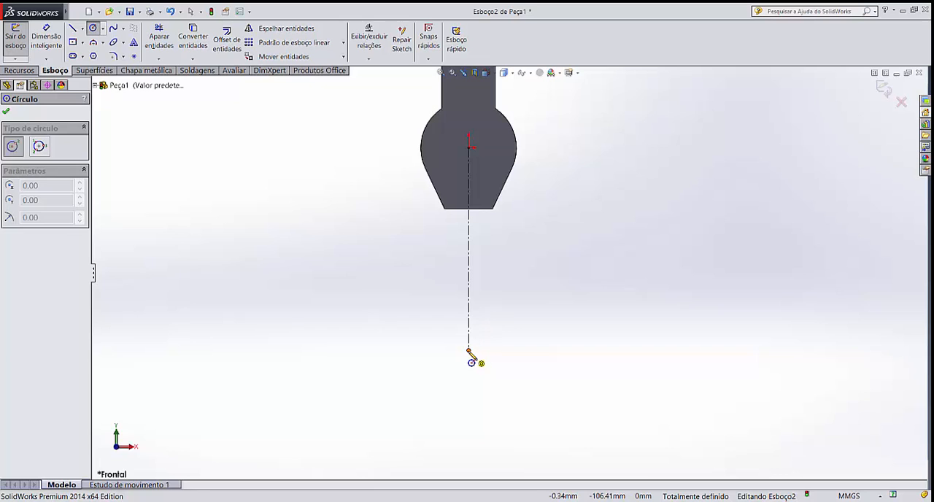
{"action": "left_click", "coordinate": [469, 350]}
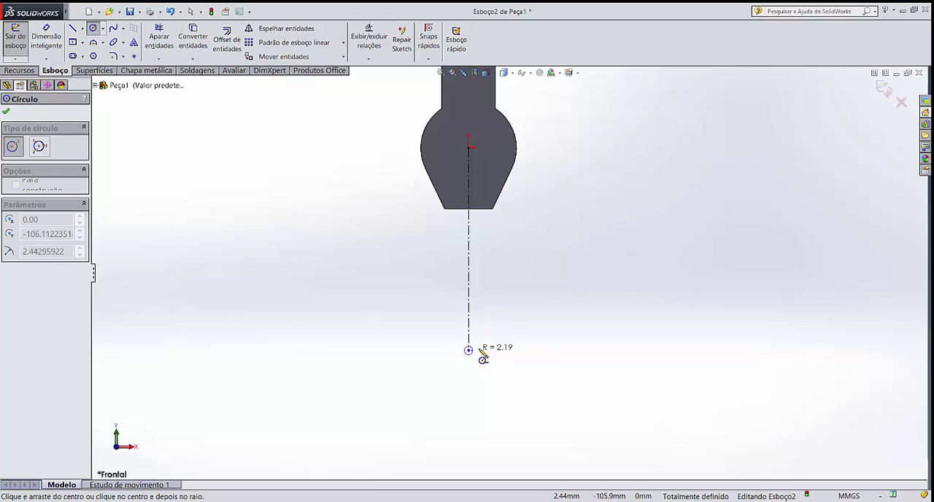
{"action": "left_click", "coordinate": [562, 355]}
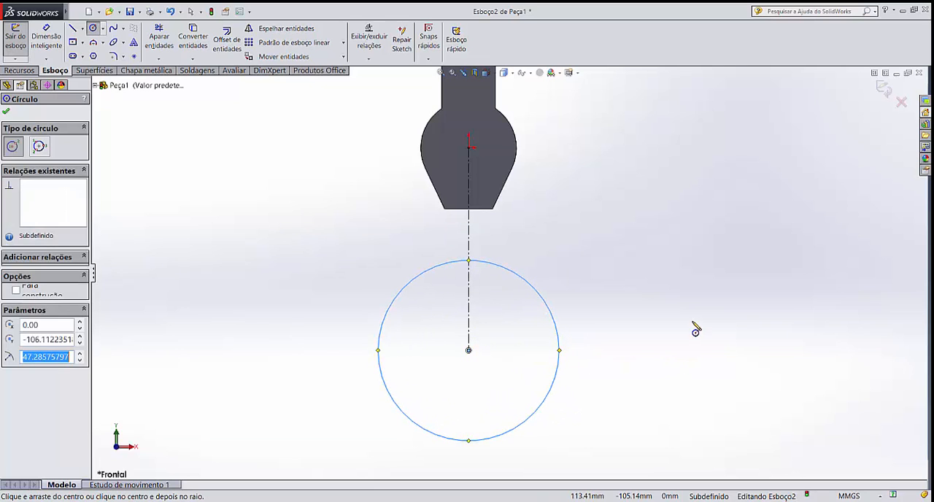
{"action": "key", "text": "Escape"}
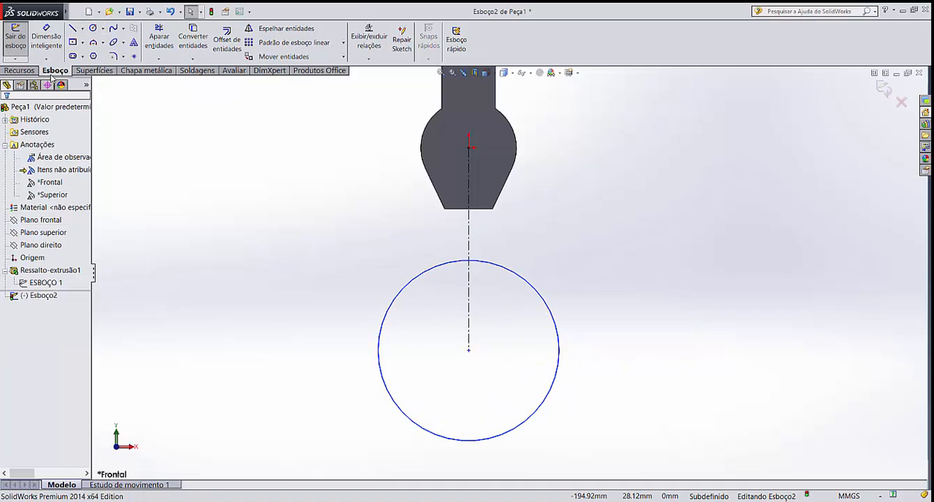
Dimension the circle's diameter as 65 mm, placing the dimension to its right
{"action": "left_click", "coordinate": [47, 40]}
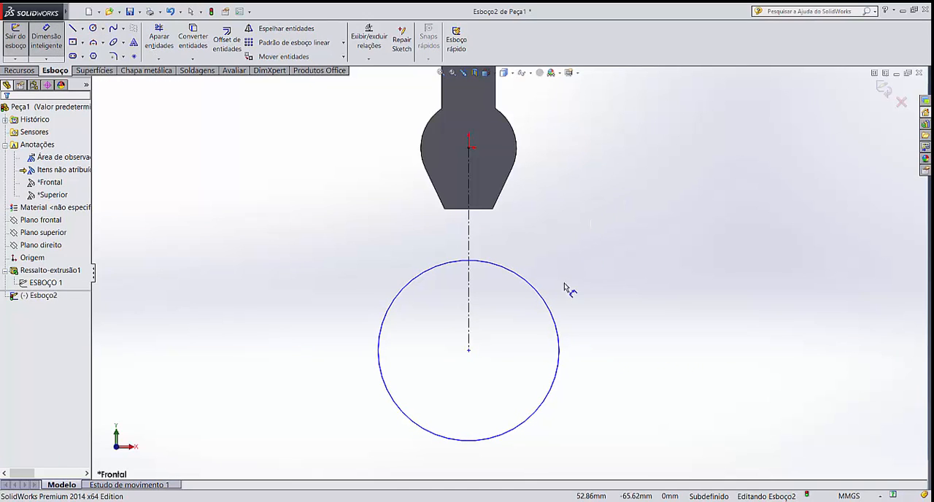
{"action": "left_click", "coordinate": [553, 313]}
{"action": "left_click", "coordinate": [651, 314]}
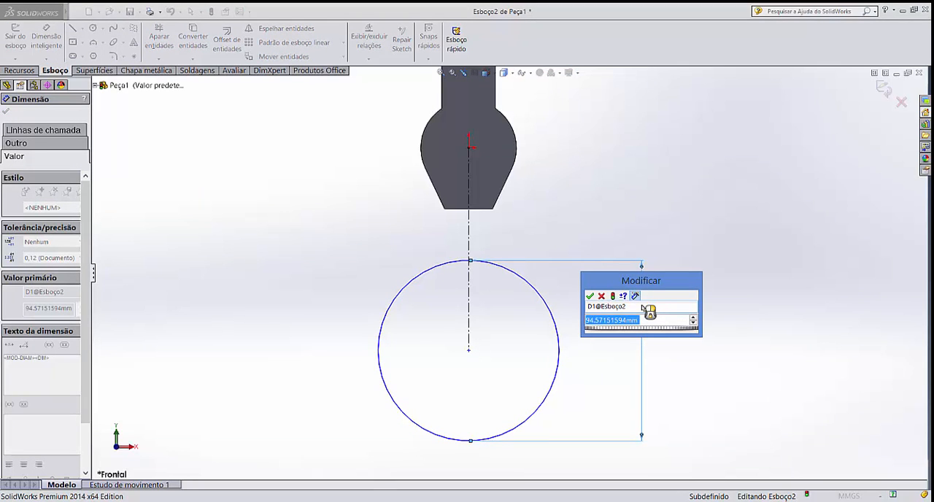
{"action": "type", "text": "65"}
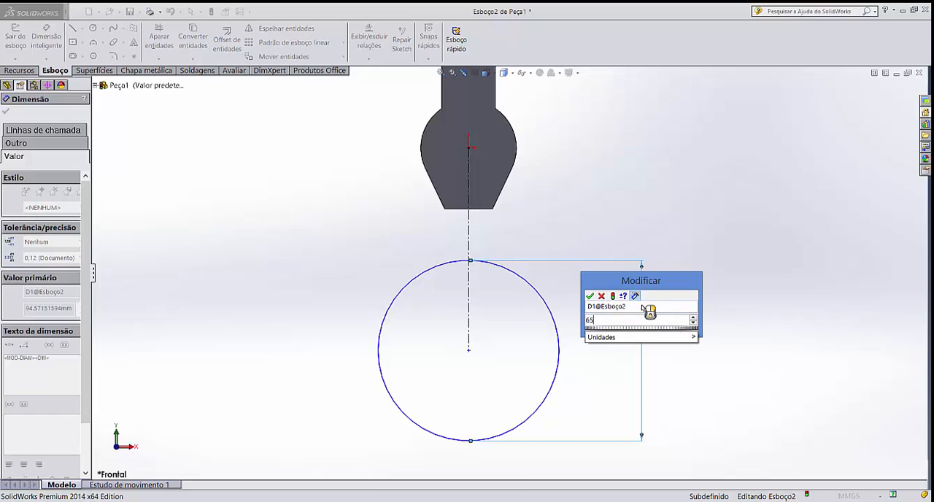
{"action": "key", "text": "Return"}
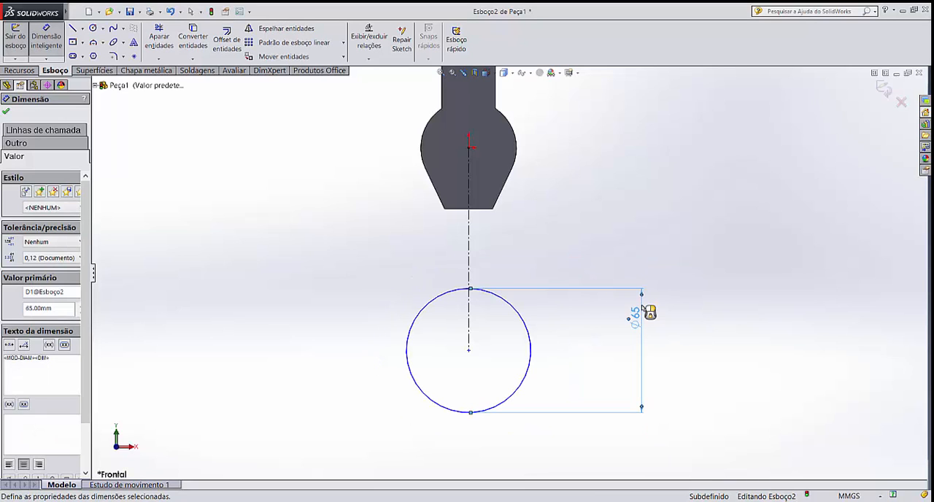
{"action": "left_click", "coordinate": [716, 321]}
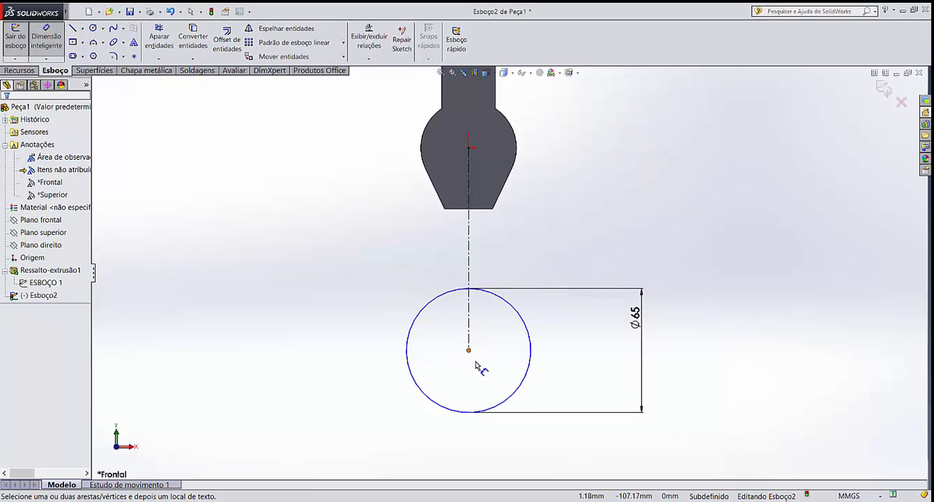
{"action": "key", "text": "Escape"}
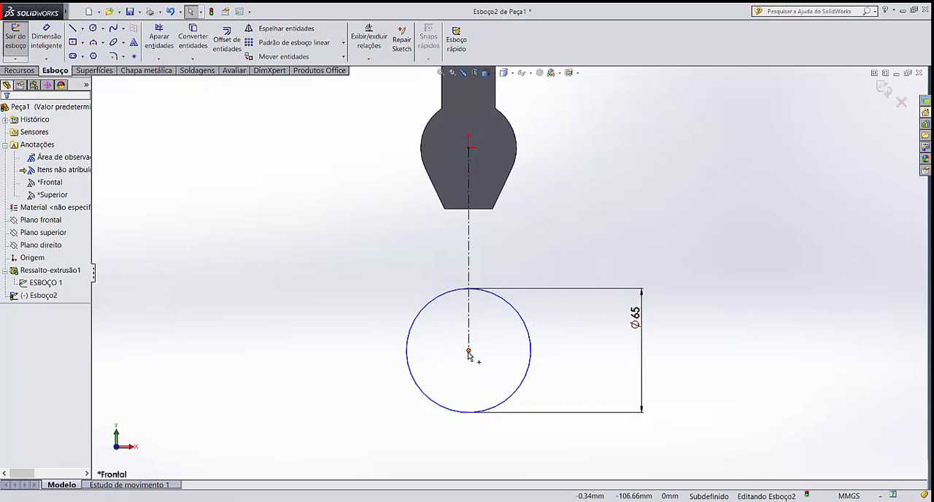
Pull the circle closer to the body and dimension its centre 95 mm below the origin
{"action": "left_click_drag", "start_coordinate": [468, 351], "coordinate": [479, 325]}
{"action": "left_click", "coordinate": [597, 329]}
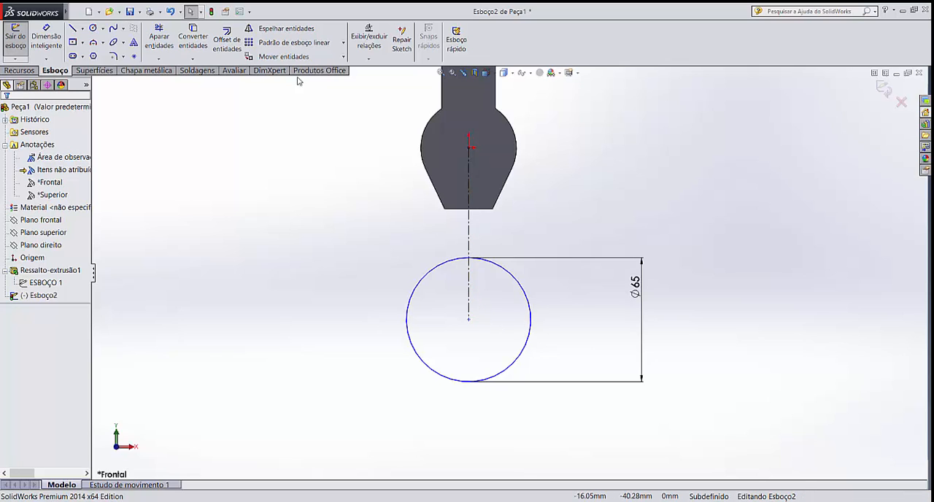
{"action": "left_click", "coordinate": [42, 38]}
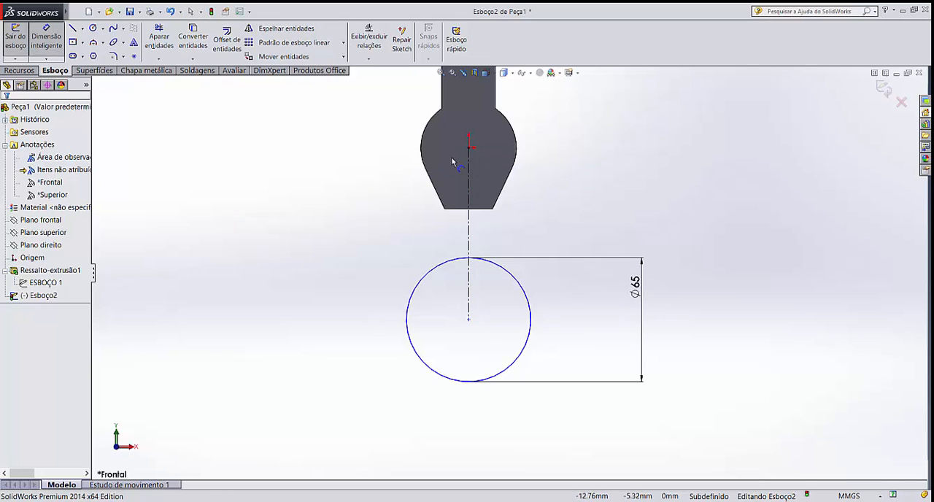
{"action": "left_click", "coordinate": [468, 147]}
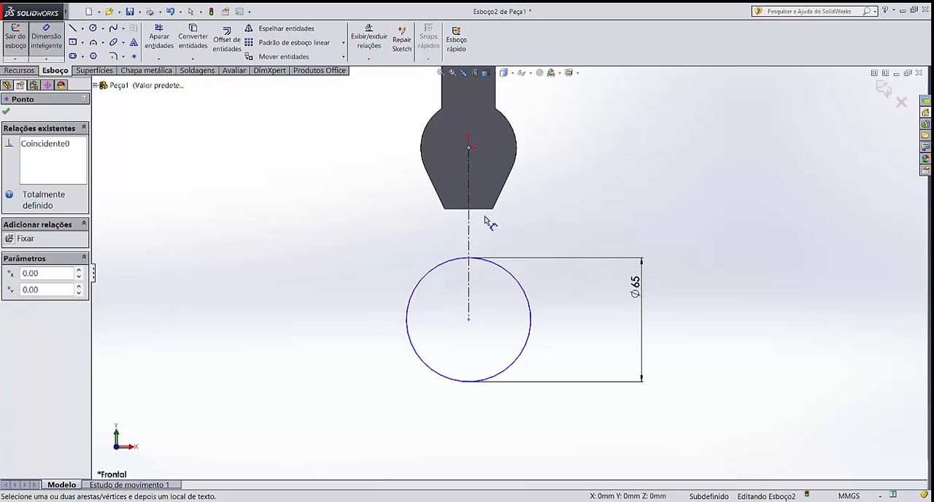
{"action": "left_click", "coordinate": [470, 319]}
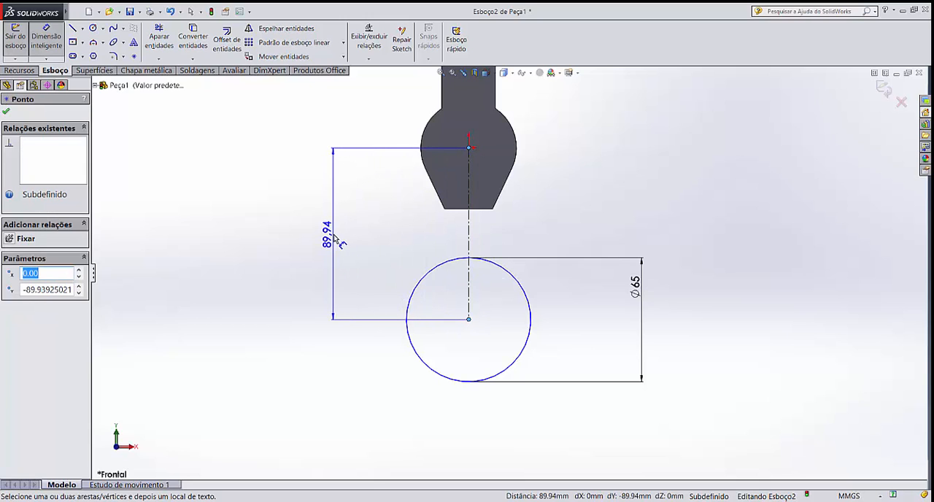
{"action": "left_click", "coordinate": [335, 241]}
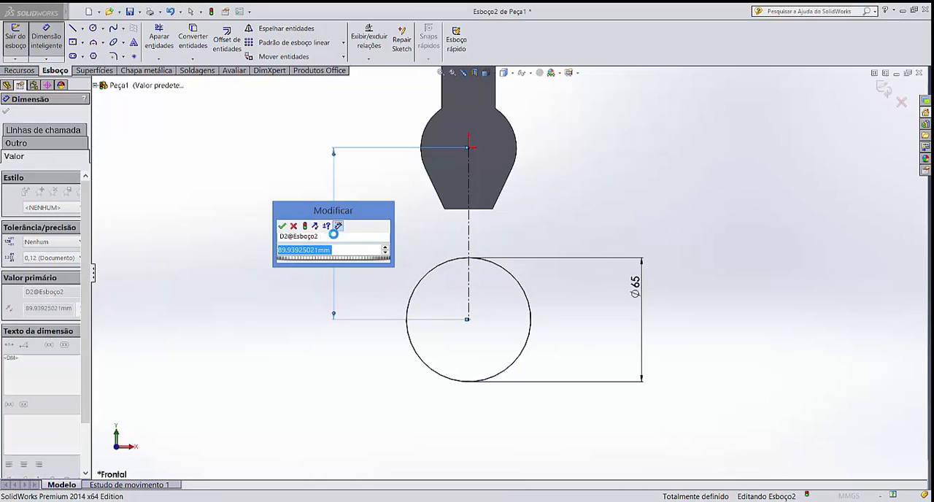
{"action": "type", "text": "9"}
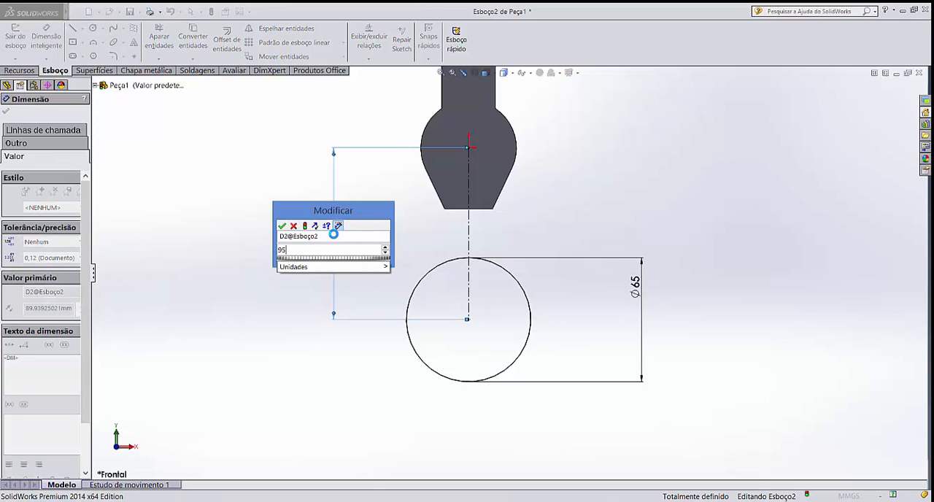
{"action": "type", "text": "5"}
{"action": "key", "text": "Return"}
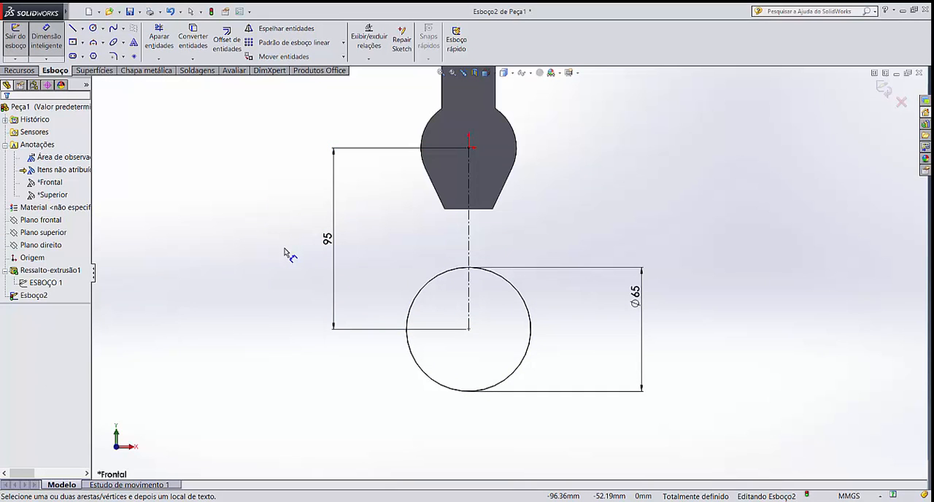
Extrude the 65 mm diameter circle 35 mm with a mid-plane end condition, keeping the result merged
{"action": "scroll", "coordinate": [594, 252], "scroll_direction": "up", "scroll_amount": 2}
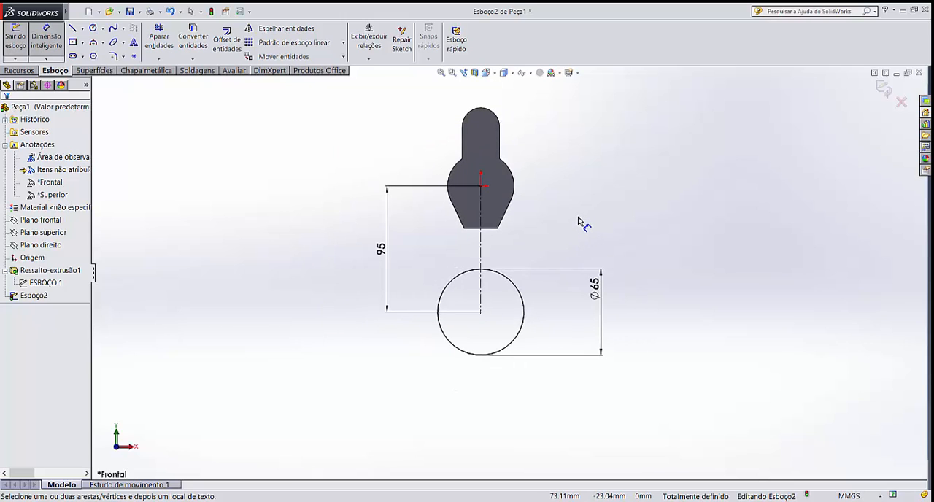
{"action": "scroll", "coordinate": [568, 212], "scroll_direction": "down", "scroll_amount": 1}
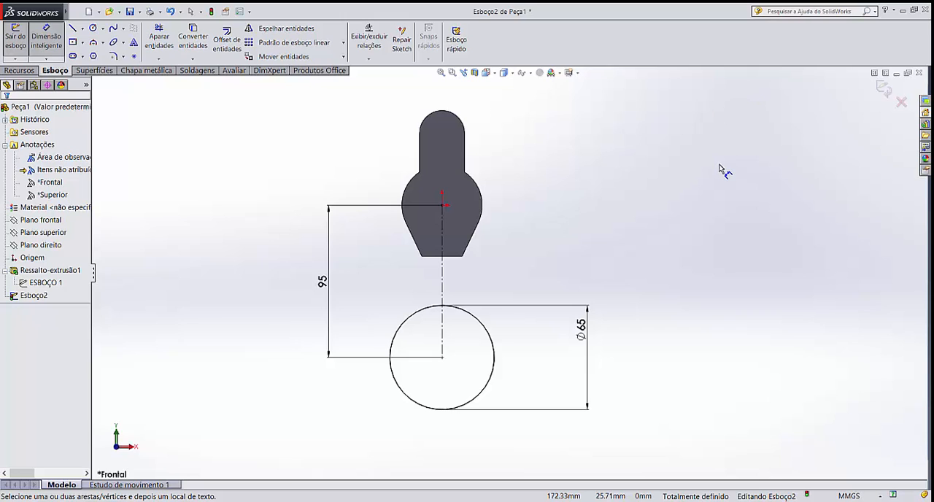
{"action": "left_click", "coordinate": [19, 70]}
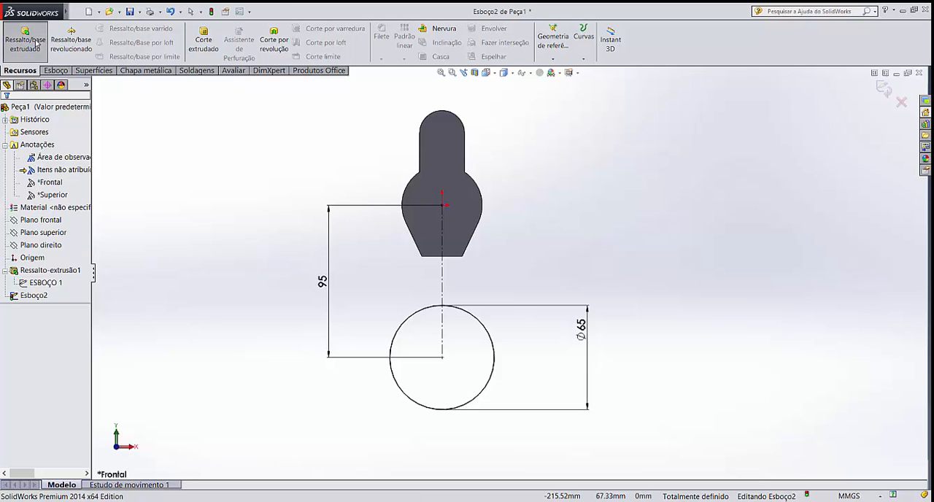
{"action": "left_click", "coordinate": [24, 44]}
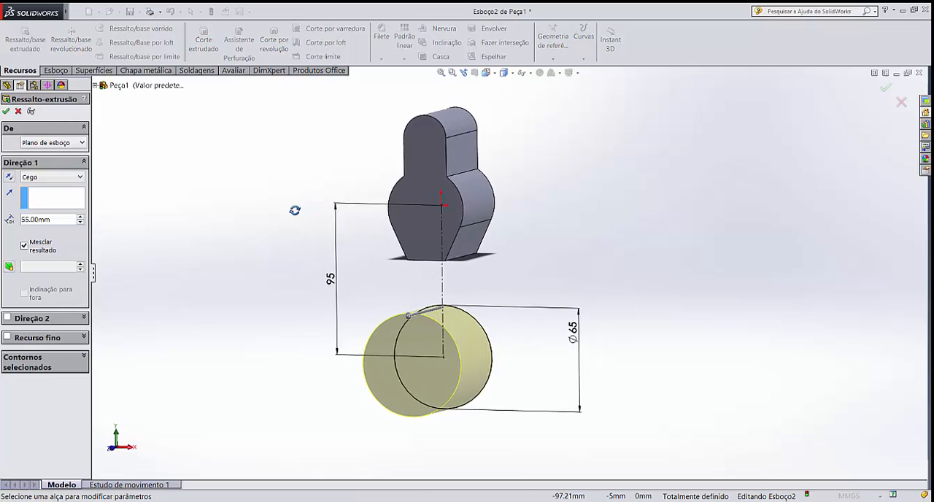
{"action": "middle_click_drag", "start_coordinate": [295, 210], "coordinate": [260, 241]}
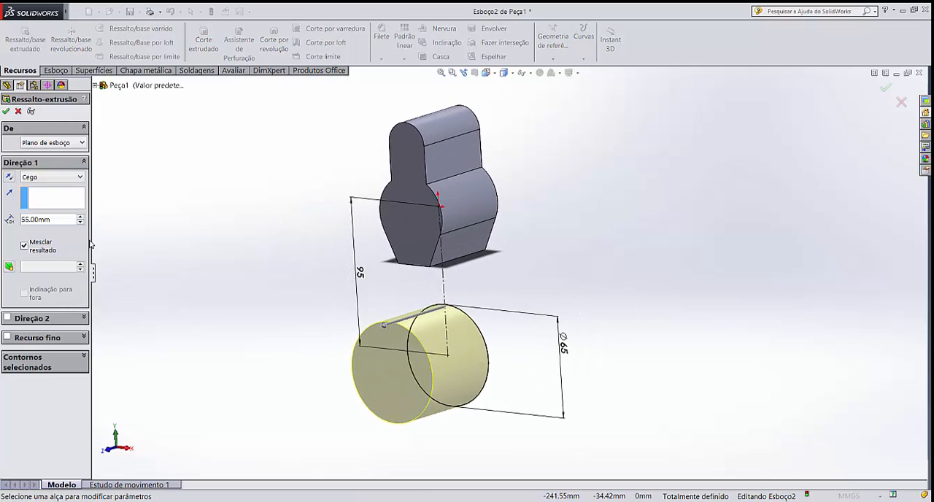
{"action": "left_click", "coordinate": [51, 176]}
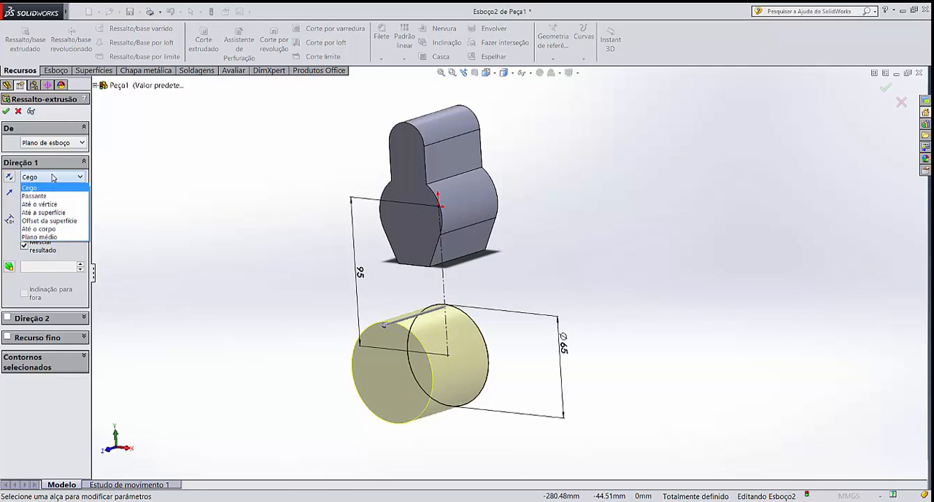
{"action": "left_click", "coordinate": [63, 239]}
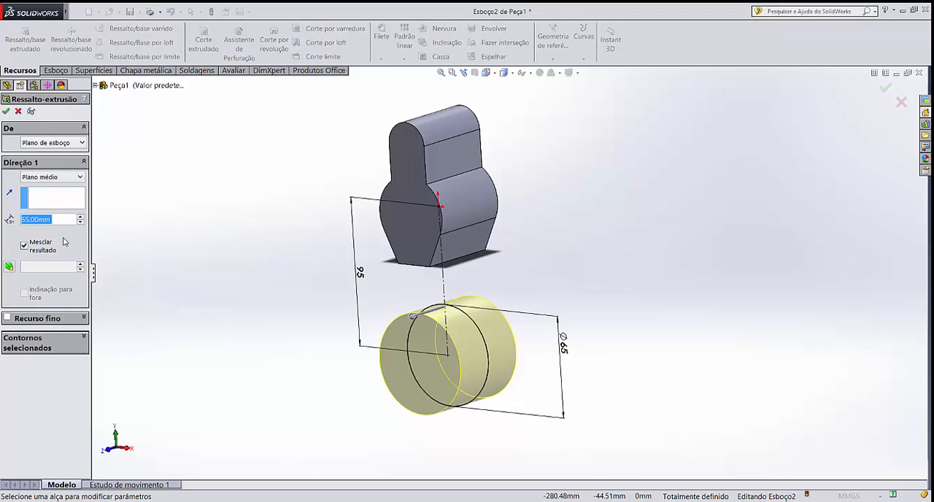
{"action": "type", "text": "35"}
{"action": "key", "text": "Return"}
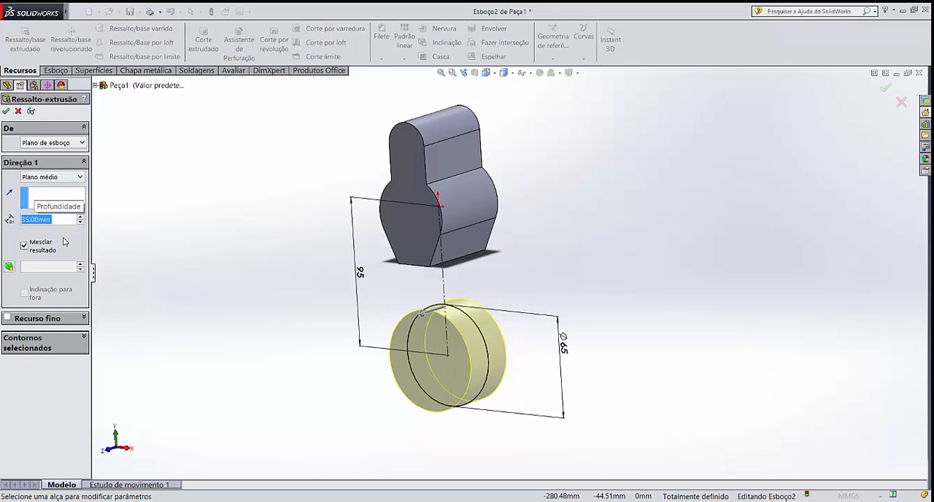
{"action": "key", "text": "Return"}
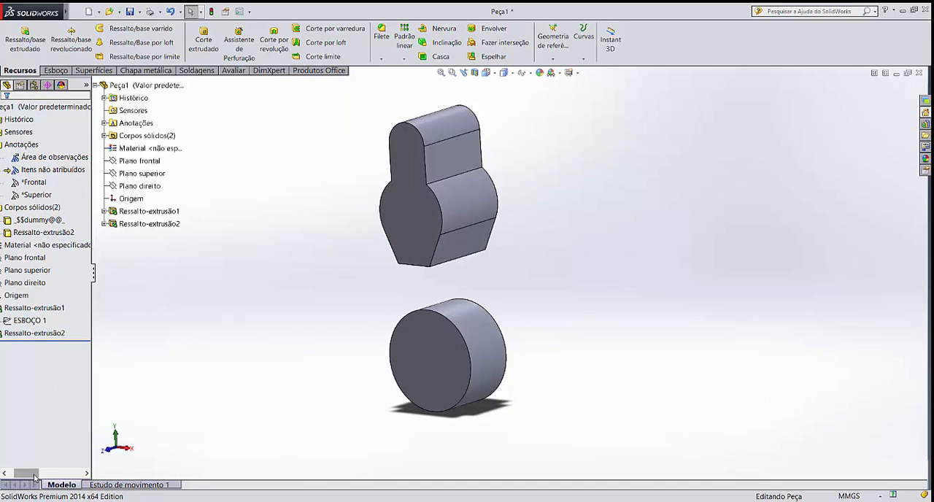
Reopen the sketch of the cylinder's extrusion for editing, facing the sketch plane
{"action": "left_click_drag", "start_coordinate": [28, 473], "coordinate": [20, 475]}
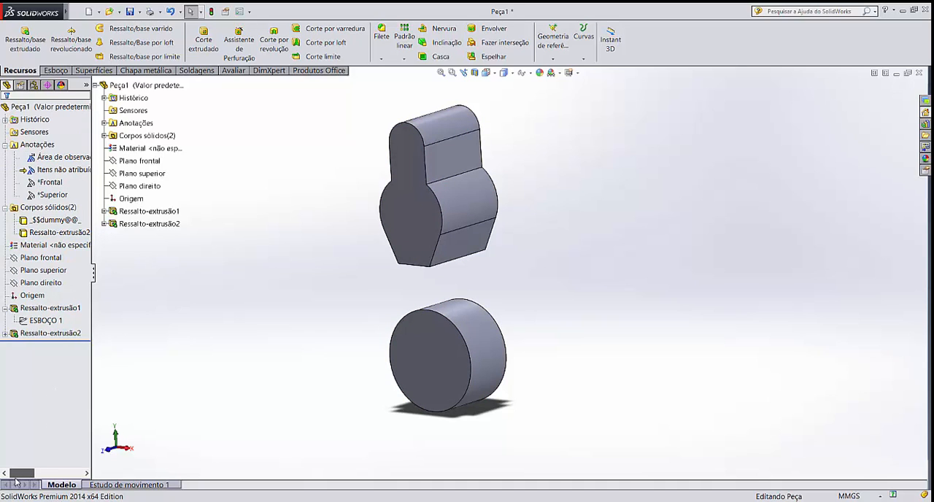
{"action": "left_click", "coordinate": [5, 335]}
{"action": "left_click", "coordinate": [41, 345]}
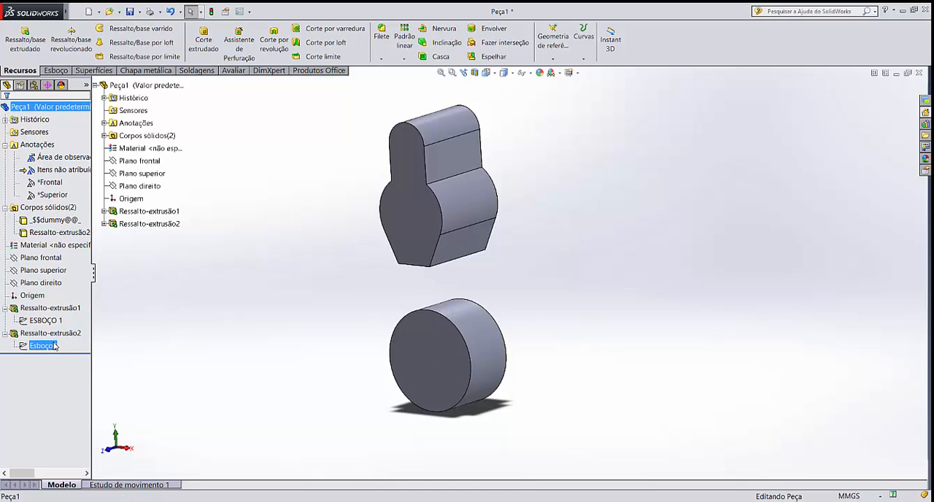
{"action": "left_click", "coordinate": [62, 314]}
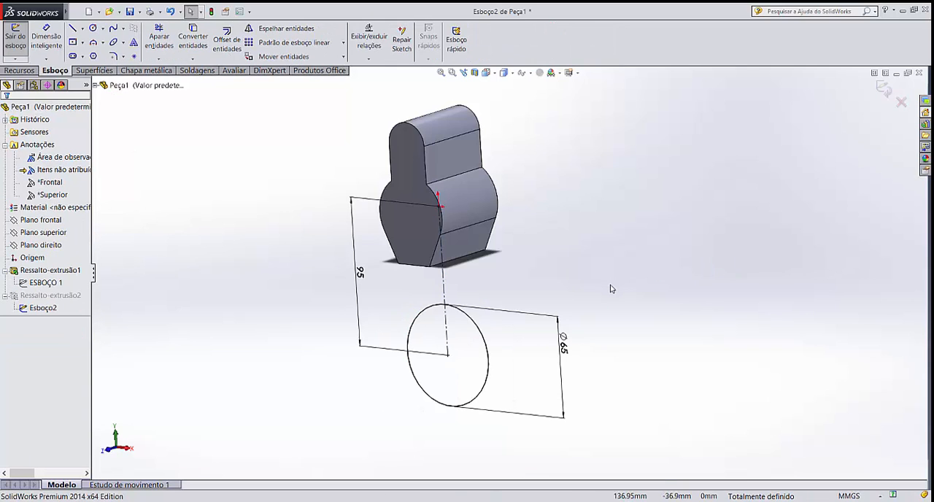
{"action": "key", "text": "ctrl+8"}
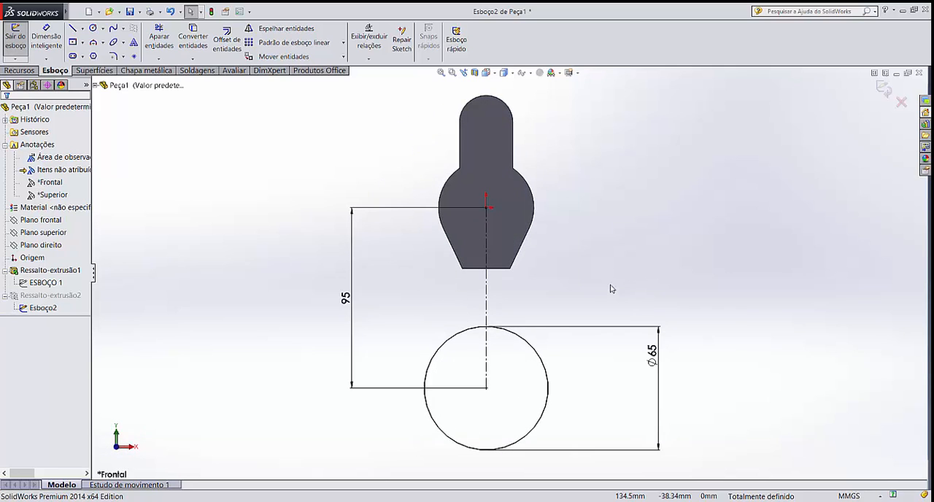
Draw a vertical line about 65 mm long to the left of the centerline, between the body and the circle
{"action": "mouse_move", "coordinate": [43, 12]}
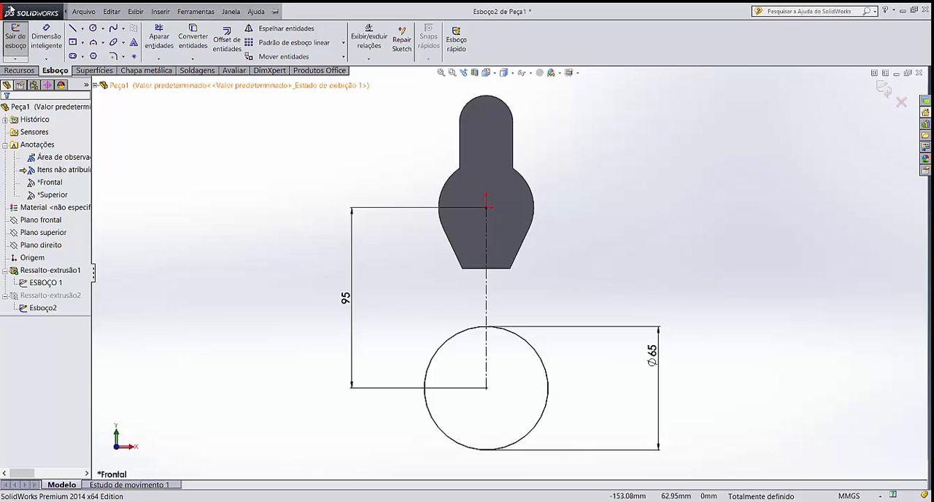
{"action": "left_click", "coordinate": [83, 12]}
{"action": "left_click", "coordinate": [420, 179]}
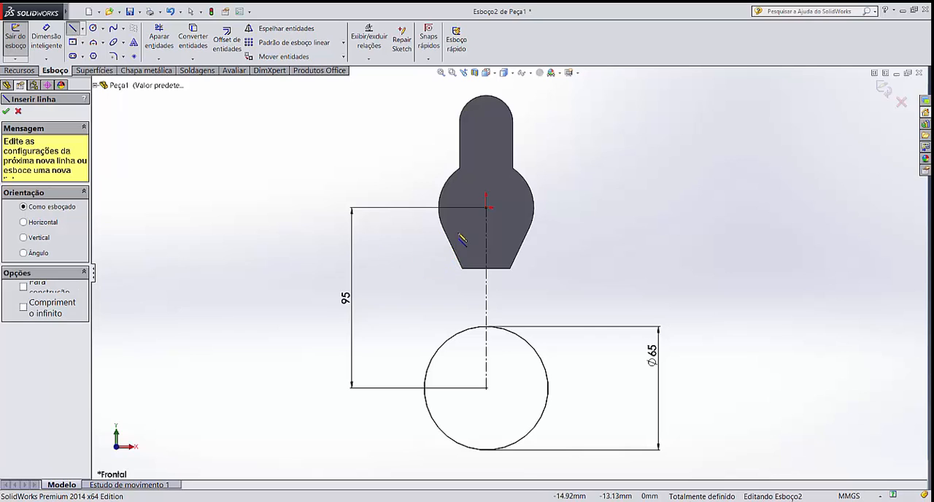
{"action": "left_click", "coordinate": [410, 235]}
{"action": "left_click", "coordinate": [409, 357]}
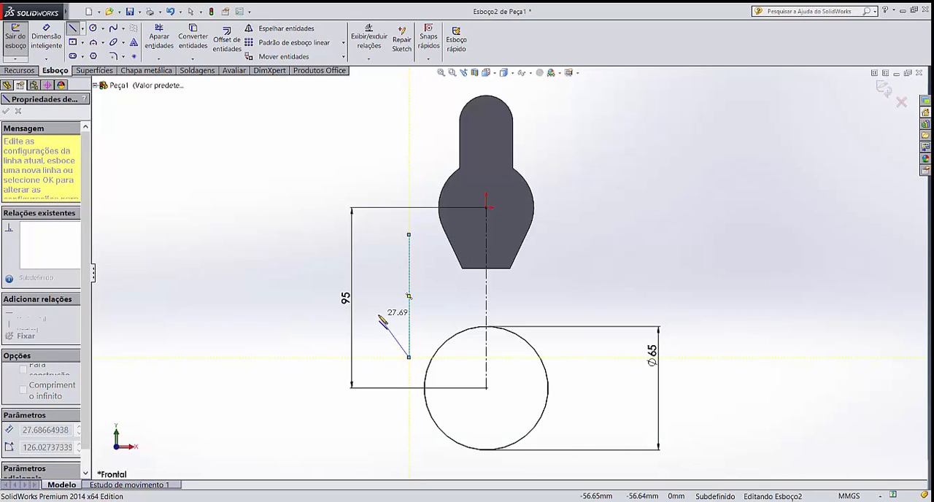
{"action": "key", "text": "Escape"}
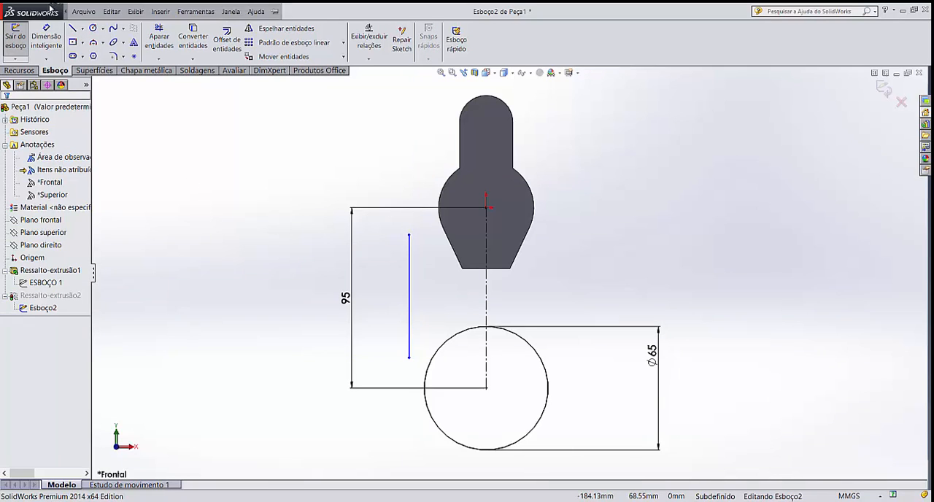
Dimension the distance from the vertical line to the centerline as 45/2 mm
{"action": "left_click", "coordinate": [51, 29]}
{"action": "left_click", "coordinate": [411, 318]}
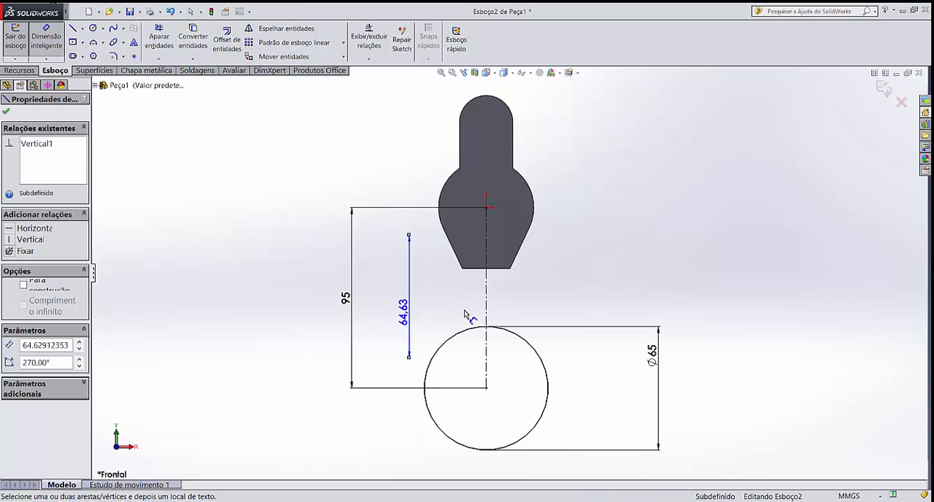
{"action": "left_click", "coordinate": [486, 314]}
{"action": "left_click", "coordinate": [455, 301]}
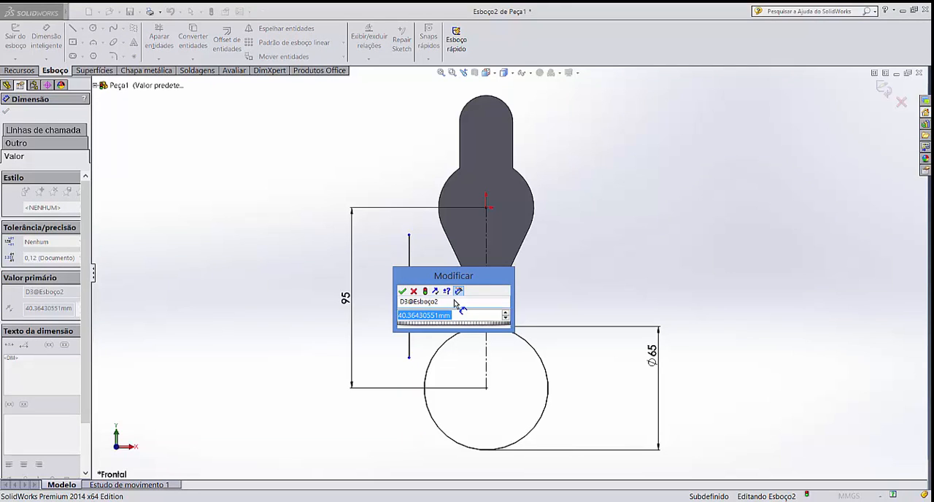
{"action": "type", "text": "4"}
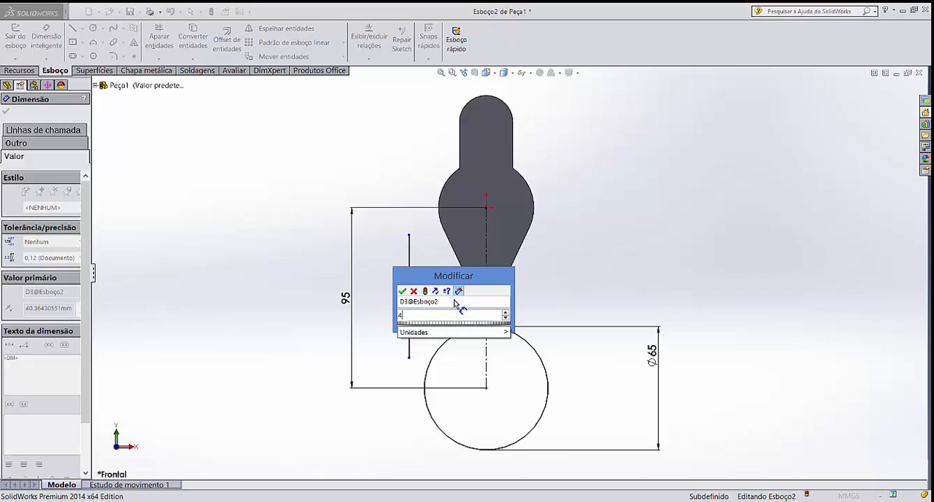
{"action": "type", "text": "5/2"}
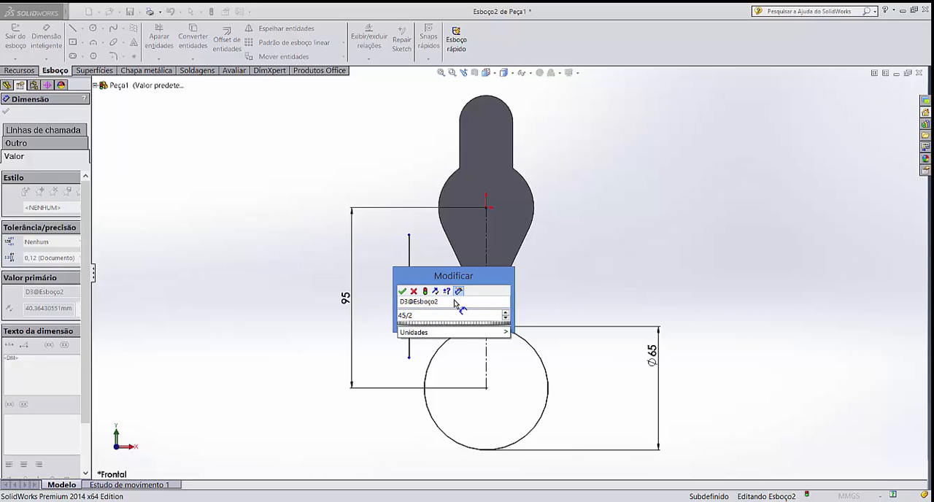
{"action": "key", "text": "Return"}
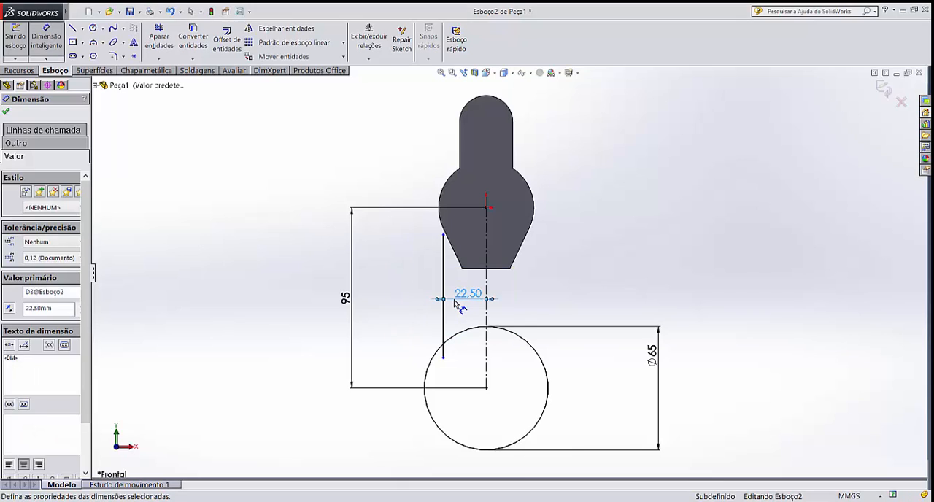
{"action": "left_click", "coordinate": [537, 307]}
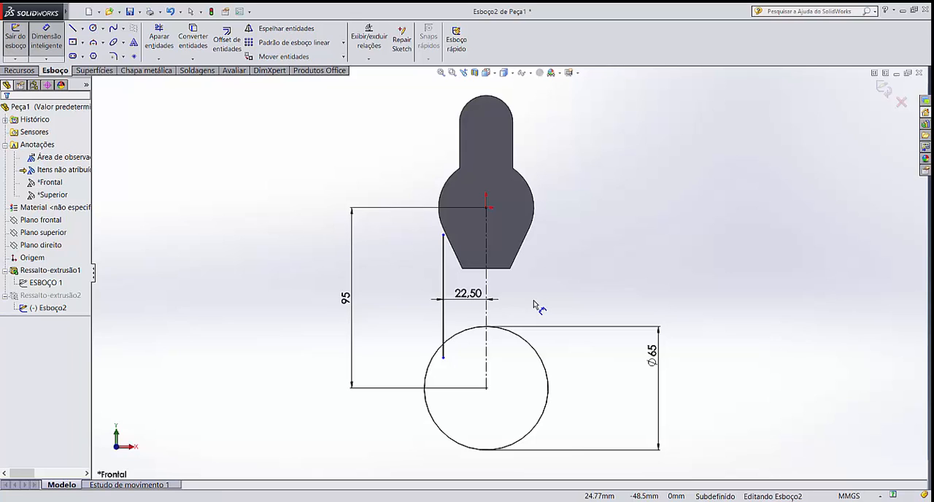
{"action": "key", "text": "Escape"}
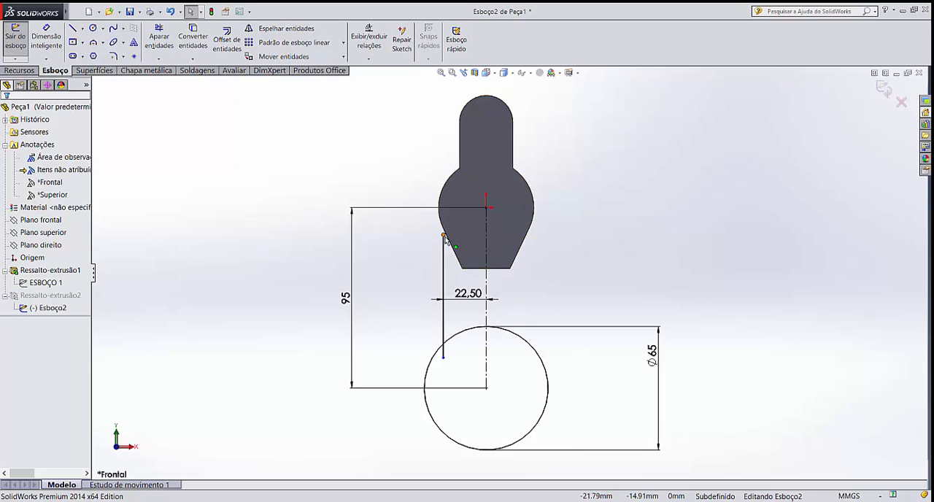
Pull the vertical line's upper endpoint up inside the body, to about 3.7 mm below the origin
{"action": "left_click_drag", "start_coordinate": [442, 236], "coordinate": [446, 221]}
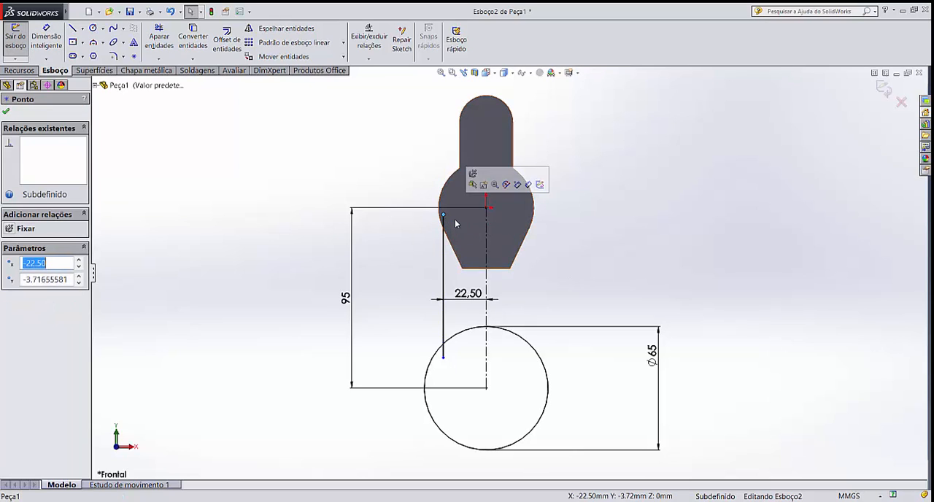
{"action": "scroll", "coordinate": [445, 219], "scroll_direction": "down", "scroll_amount": 6}
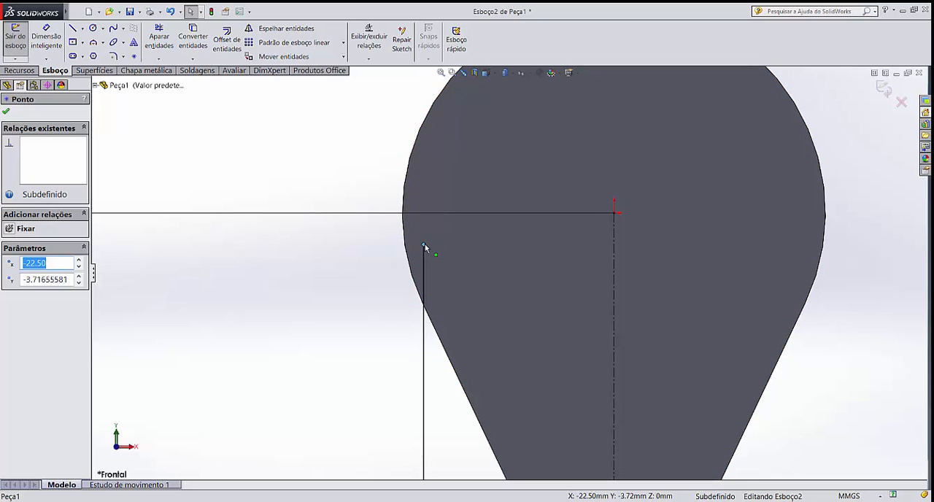
{"action": "left_click", "coordinate": [385, 317]}
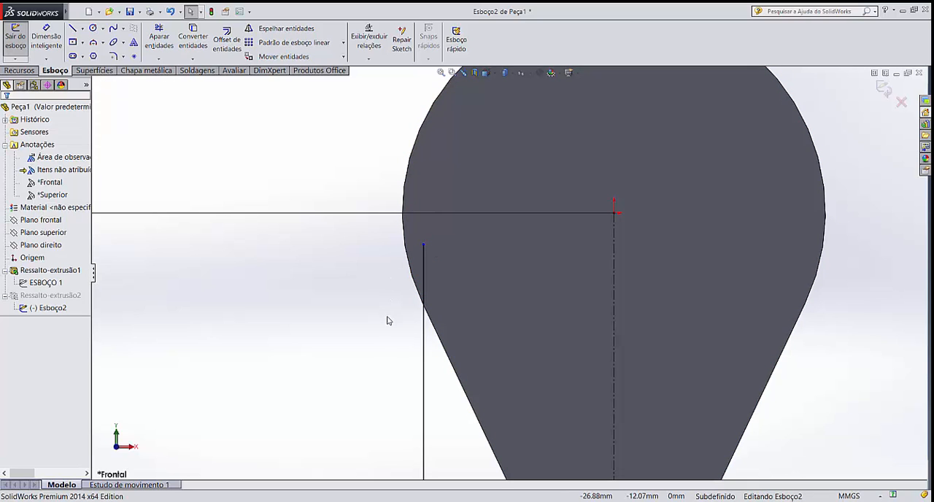
Draw a 22.5 mm horizontal line from the vertical line's upper endpoint to the centerline
{"action": "scroll", "coordinate": [389, 328], "scroll_direction": "up", "scroll_amount": 4}
{"action": "scroll", "coordinate": [438, 329], "scroll_direction": "up", "scroll_amount": 3}
{"action": "scroll", "coordinate": [559, 378], "scroll_direction": "down", "scroll_amount": 1}
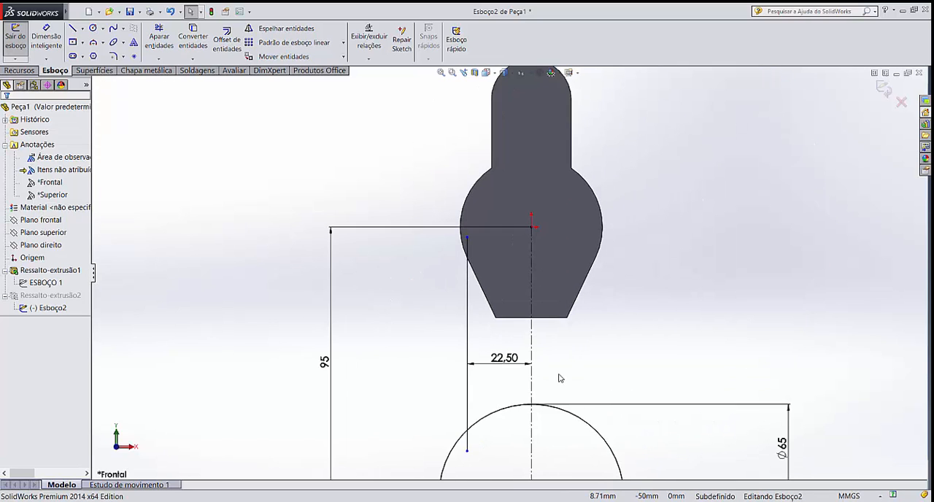
{"action": "scroll", "coordinate": [522, 387], "scroll_direction": "down", "scroll_amount": 2}
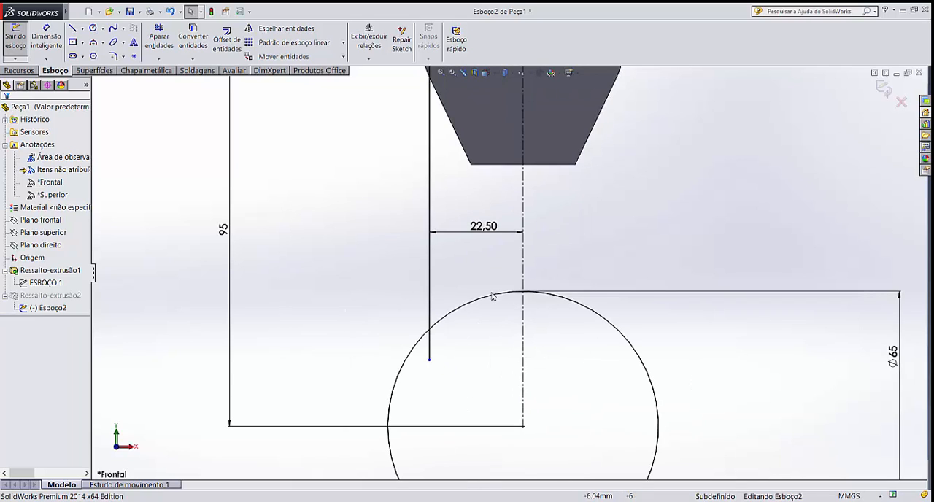
{"action": "scroll", "coordinate": [538, 168], "scroll_direction": "up", "scroll_amount": 4}
{"action": "scroll", "coordinate": [503, 234], "scroll_direction": "down", "scroll_amount": 4}
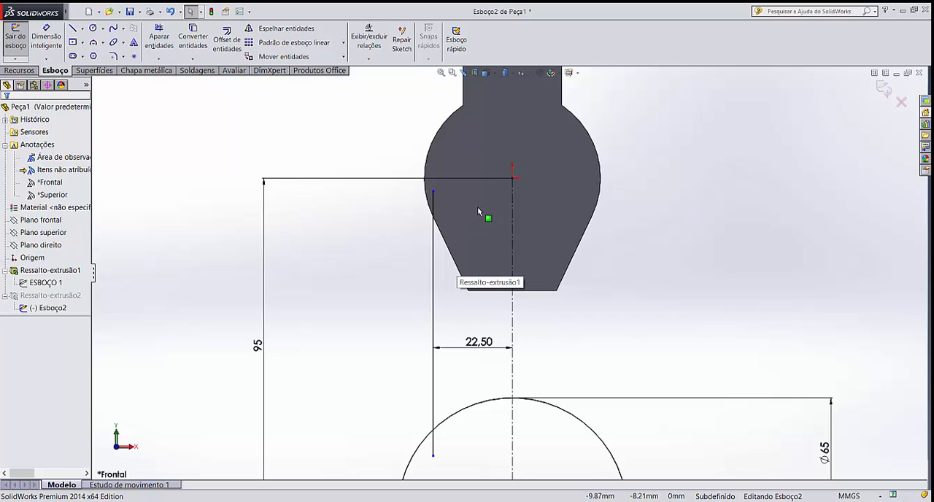
{"action": "key", "text": "l"}
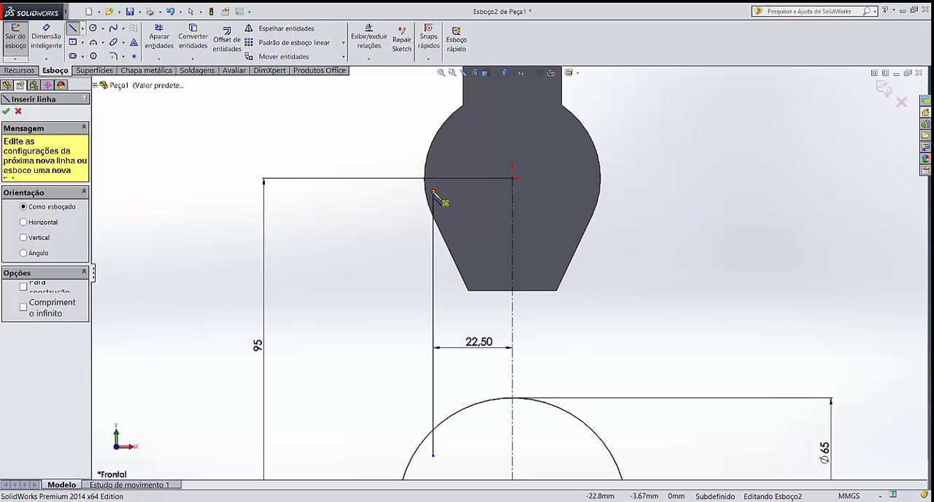
{"action": "left_click", "coordinate": [433, 193]}
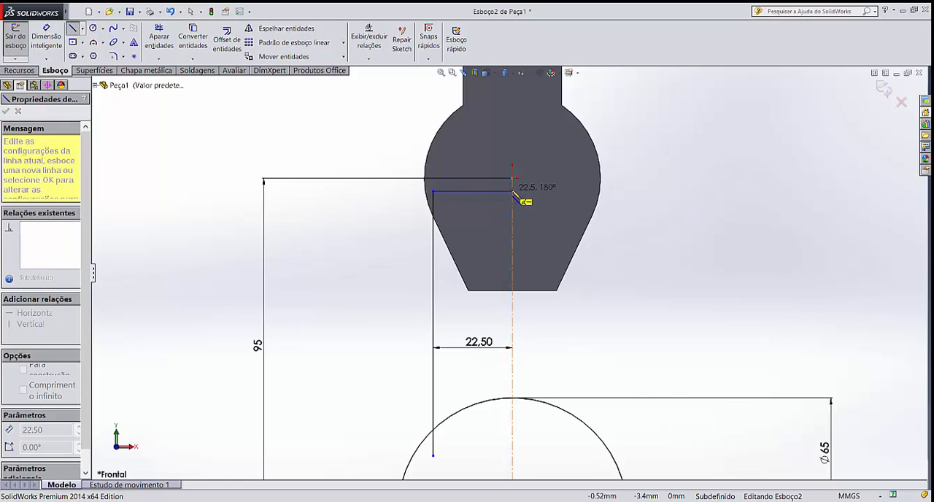
{"action": "left_click", "coordinate": [512, 192]}
{"action": "key", "text": "Escape"}
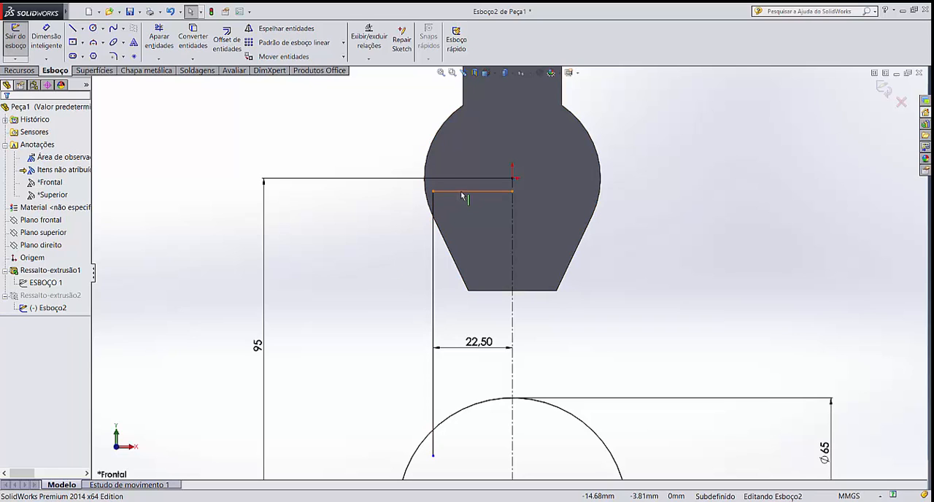
Trim the part of the vertical line that extends inside the 65 mm circle
{"action": "scroll", "coordinate": [508, 379], "scroll_direction": "up", "scroll_amount": 1}
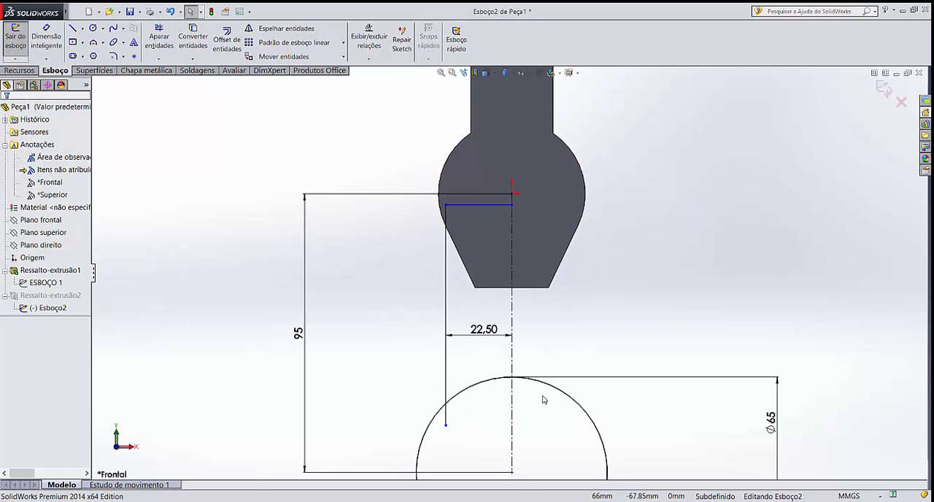
{"action": "scroll", "coordinate": [543, 396], "scroll_direction": "down", "scroll_amount": 1}
{"action": "left_click", "coordinate": [158, 30]}
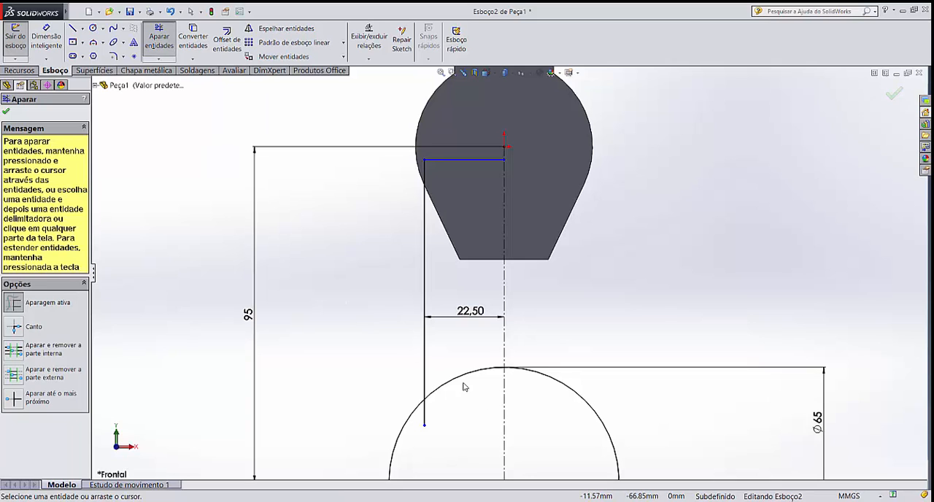
{"action": "left_click_drag", "start_coordinate": [438, 408], "coordinate": [421, 427]}
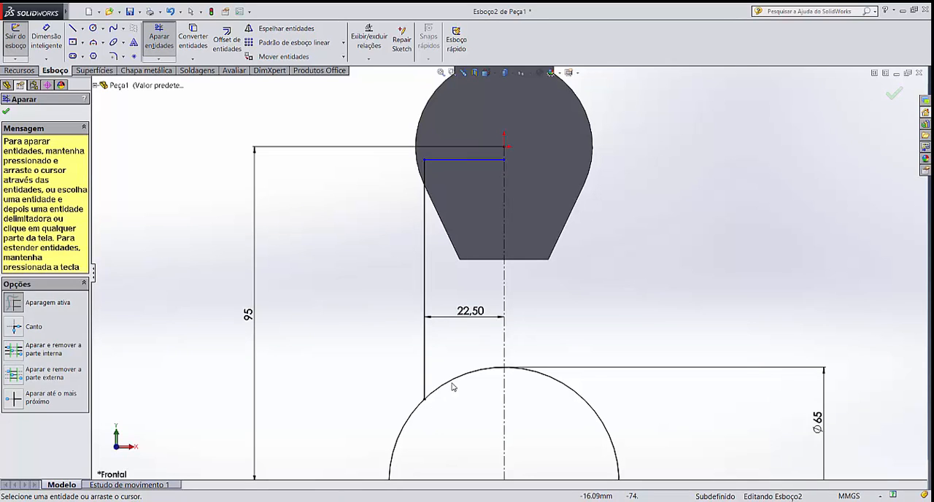
{"action": "key", "text": "Escape"}
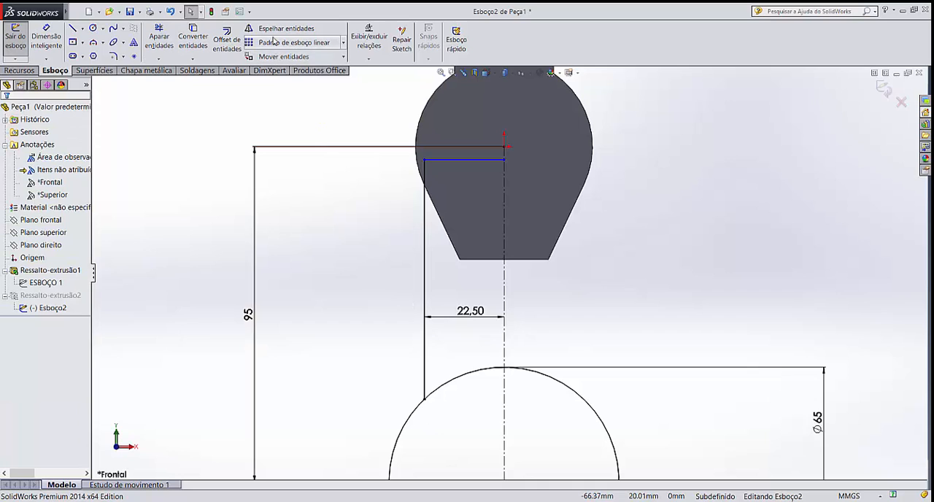
Mirror the horizontal and vertical lines about the vertical centerline
{"action": "left_click", "coordinate": [277, 29]}
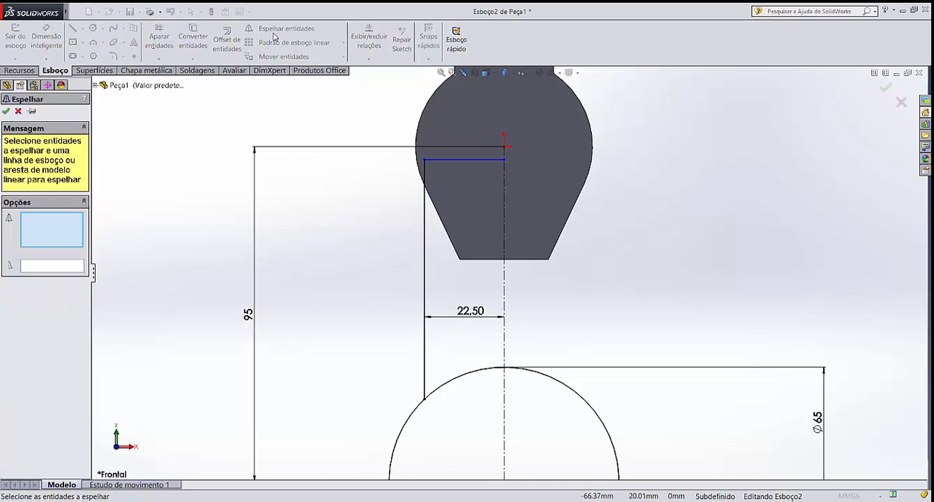
{"action": "left_click", "coordinate": [427, 160]}
{"action": "left_click", "coordinate": [426, 235]}
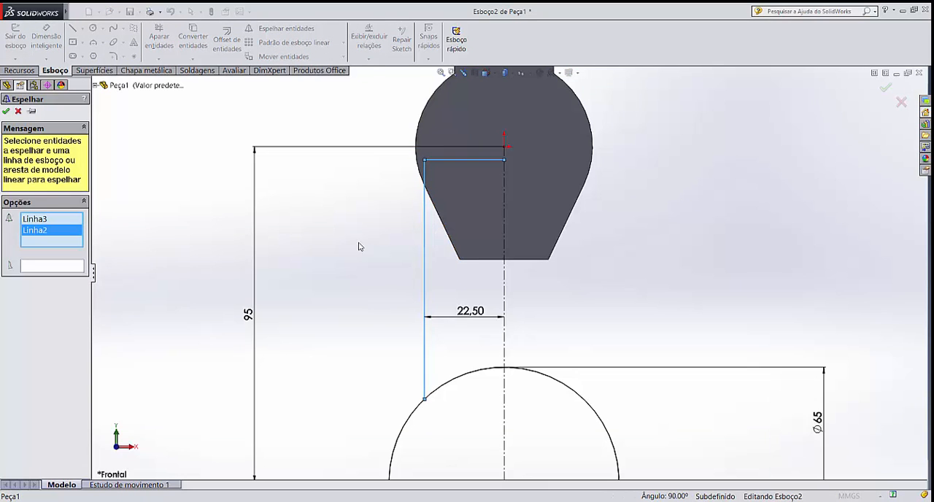
{"action": "left_click", "coordinate": [40, 269]}
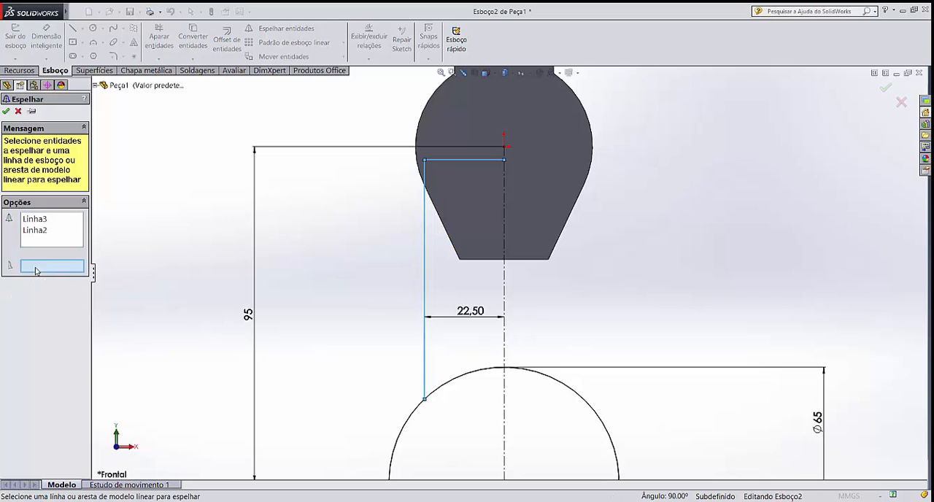
{"action": "left_click", "coordinate": [504, 290]}
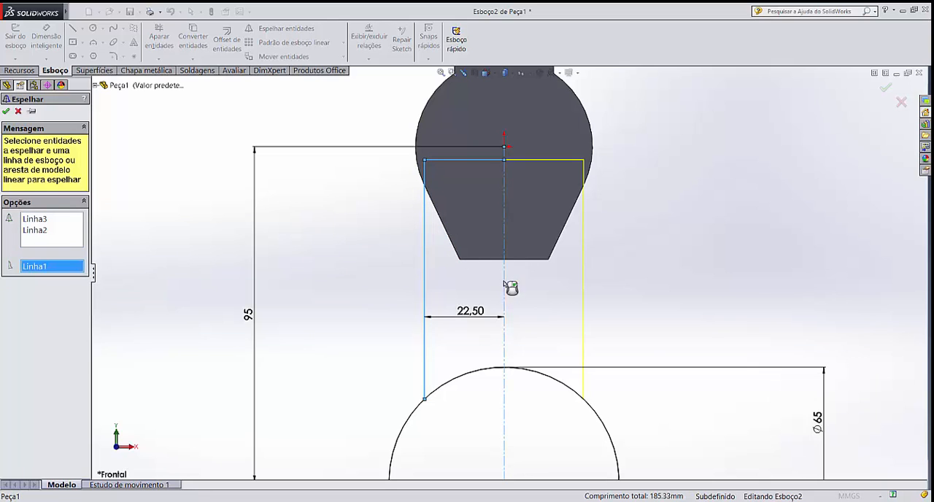
{"action": "left_click", "coordinate": [6, 111]}
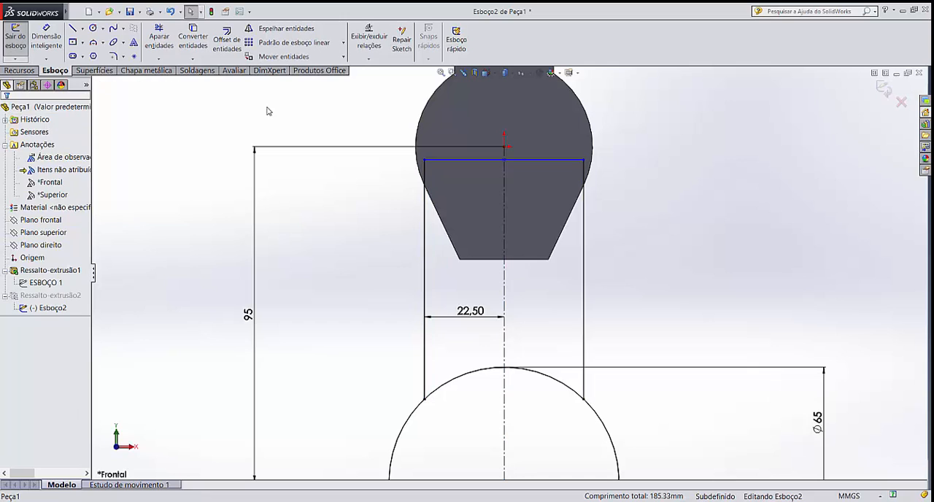
Trim away the circle's upper arc between the two vertical lines and exit the sketch
{"action": "left_click", "coordinate": [159, 38]}
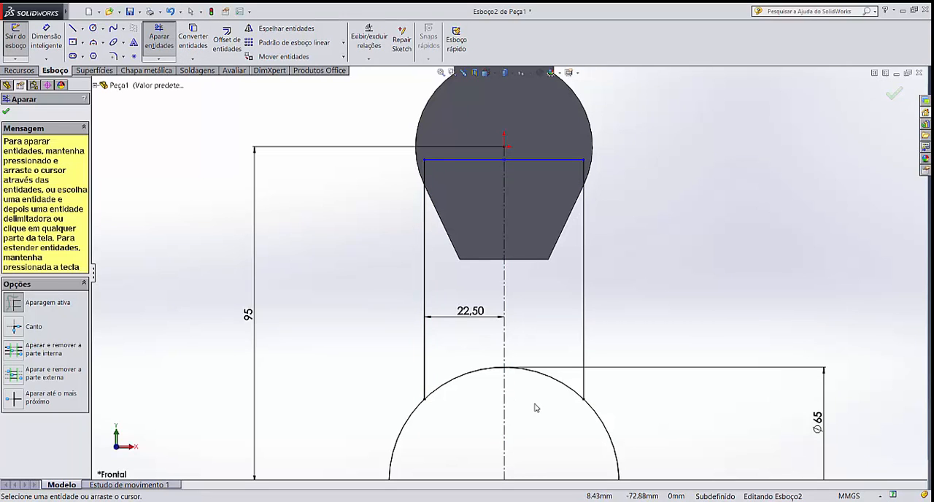
{"action": "left_click", "coordinate": [544, 375]}
{"action": "left_click", "coordinate": [484, 377]}
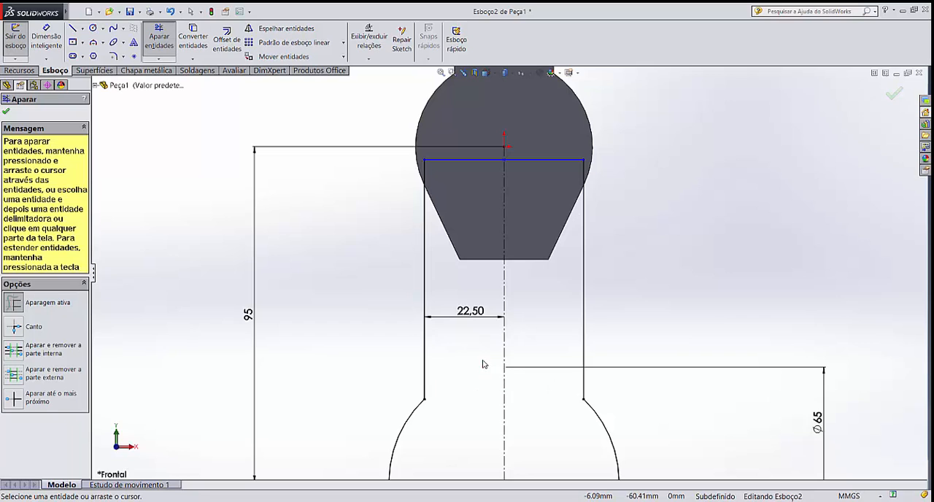
{"action": "key", "text": "Escape"}
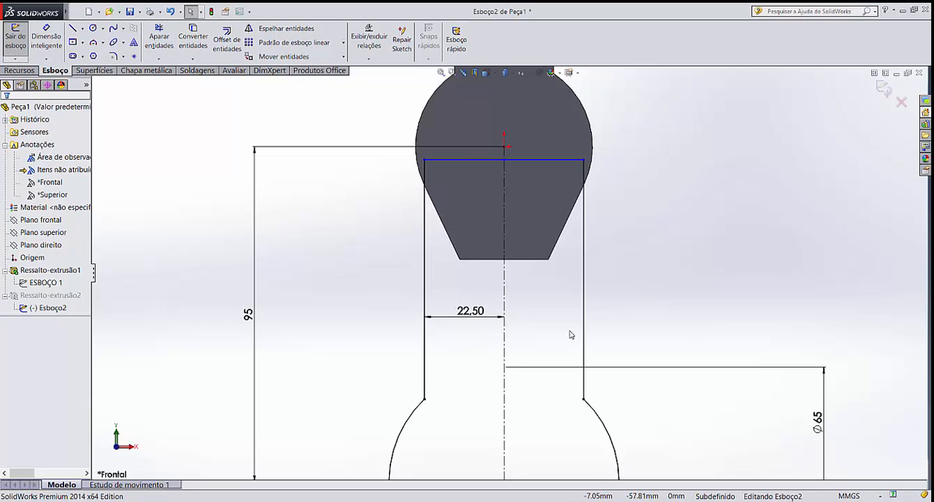
{"action": "scroll", "coordinate": [570, 333], "scroll_direction": "up", "scroll_amount": 3}
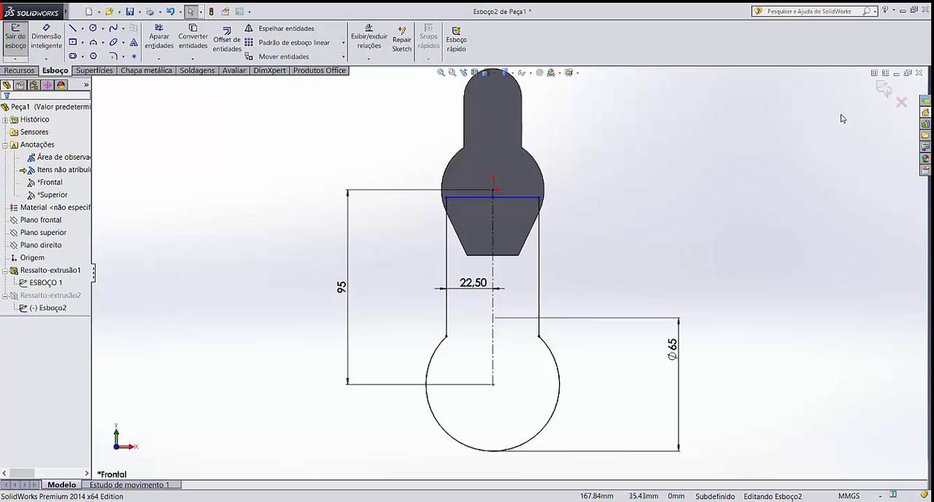
{"action": "left_click", "coordinate": [884, 89]}
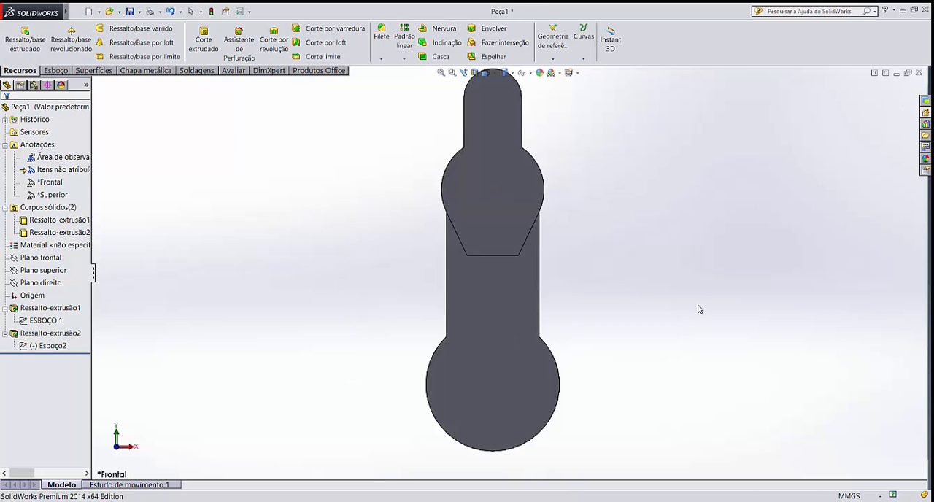
{"action": "mouse_move", "coordinate": [698, 308]}
{"action": "middle_mouse_down"}
{"action": "mouse_move", "coordinate": [646, 305]}
{"action": "mouse_move", "coordinate": [623, 323]}
{"action": "middle_mouse_up"}
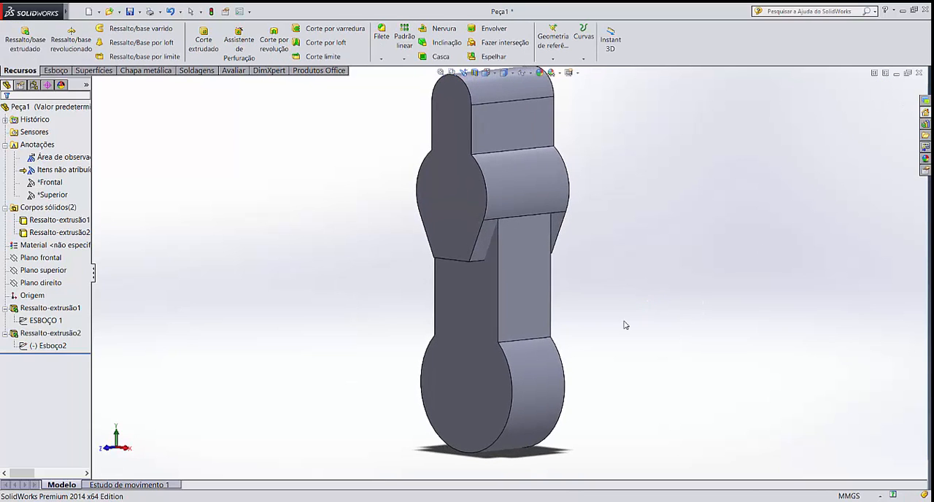
{"action": "left_click", "coordinate": [524, 306]}
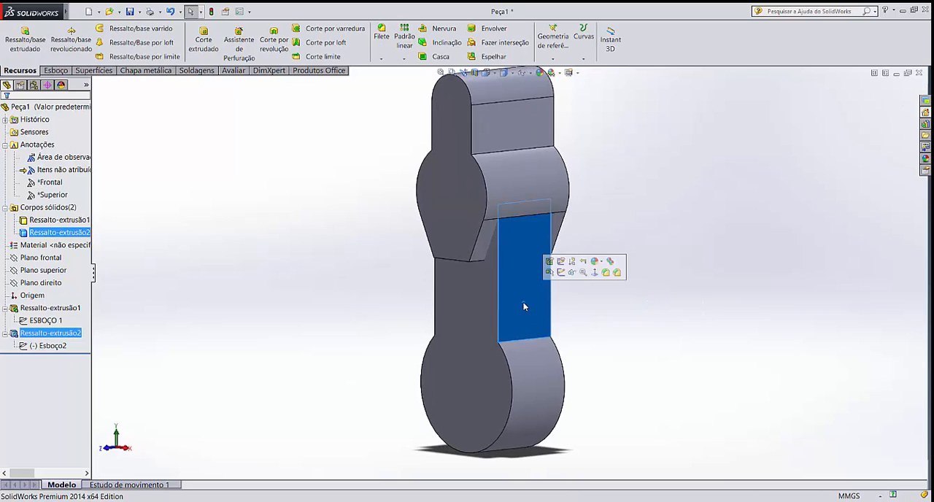
{"action": "left_click", "coordinate": [533, 369]}
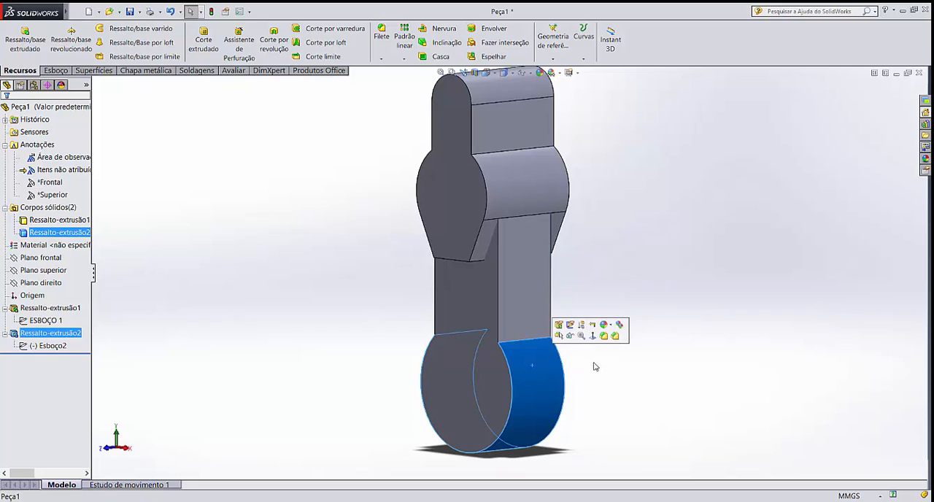
{"action": "left_click", "coordinate": [610, 379]}
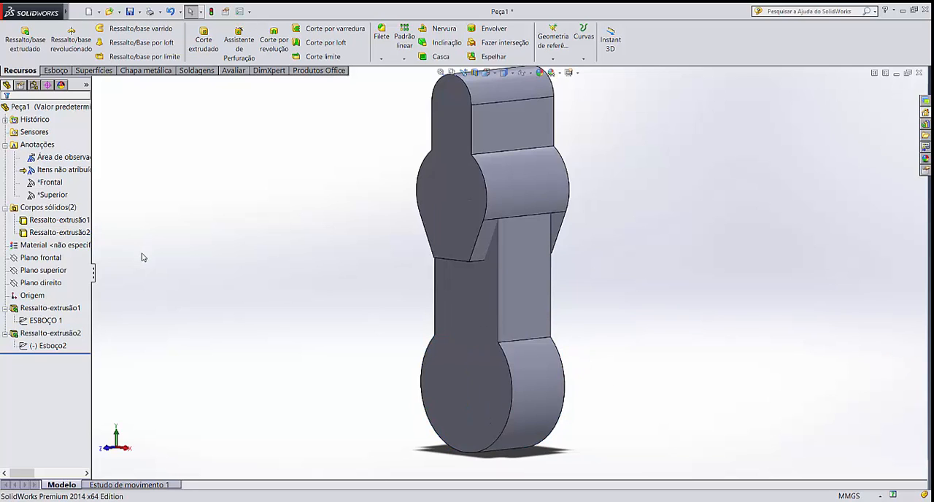
{"action": "left_click", "coordinate": [63, 333]}
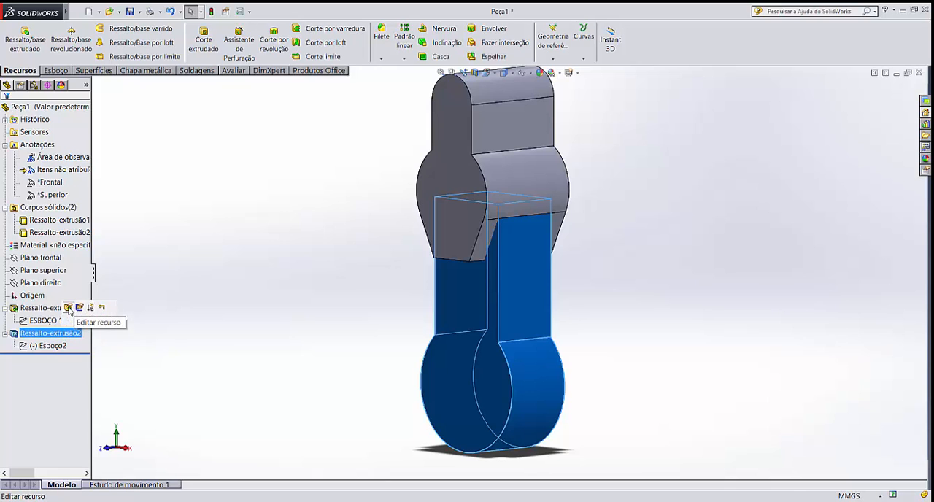
{"action": "left_click", "coordinate": [69, 308]}
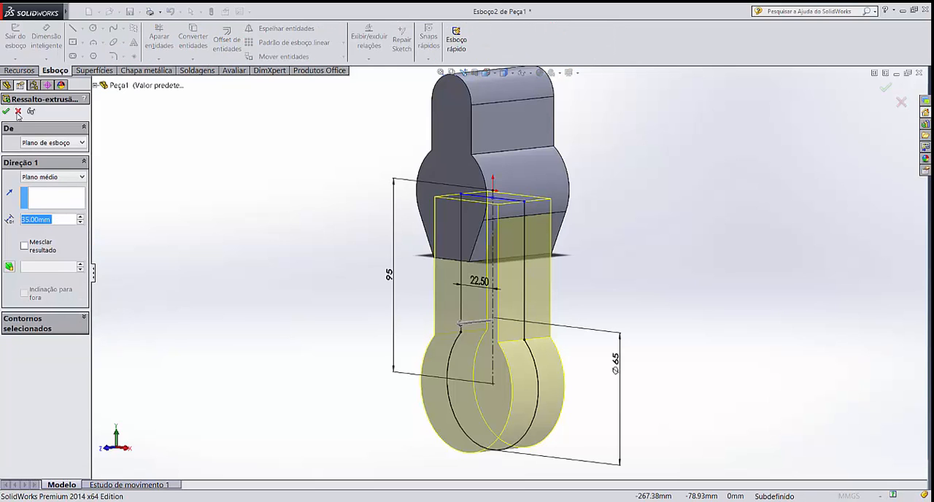
{"action": "left_click", "coordinate": [18, 111]}
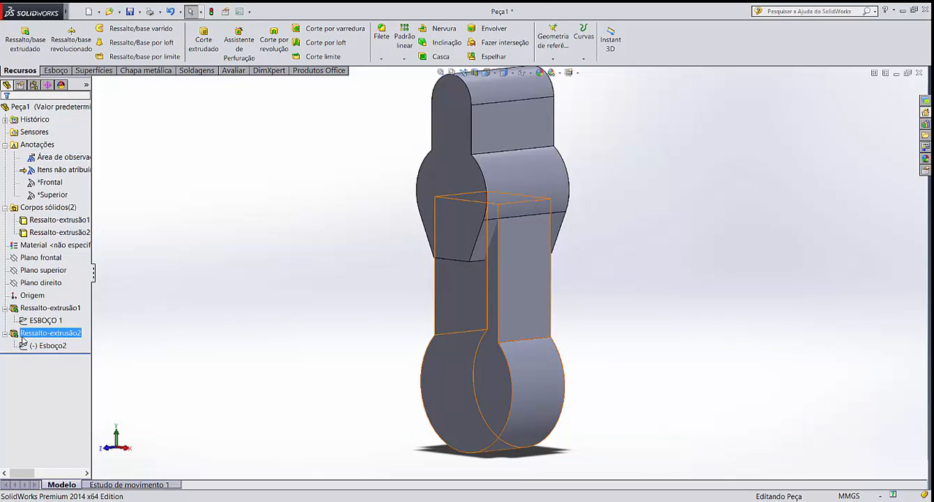
Edit the second extrusion and set its mid-plane depth to 24 mm
{"action": "left_click", "coordinate": [26, 335]}
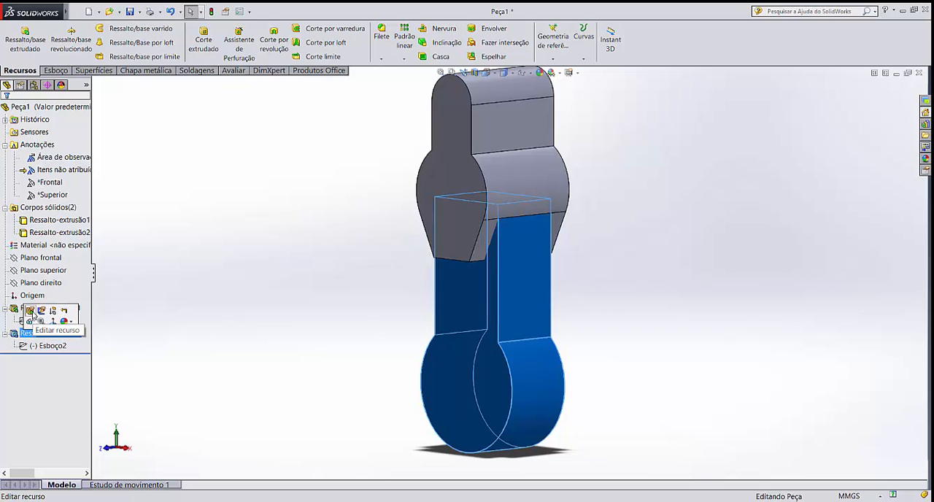
{"action": "left_click", "coordinate": [31, 312]}
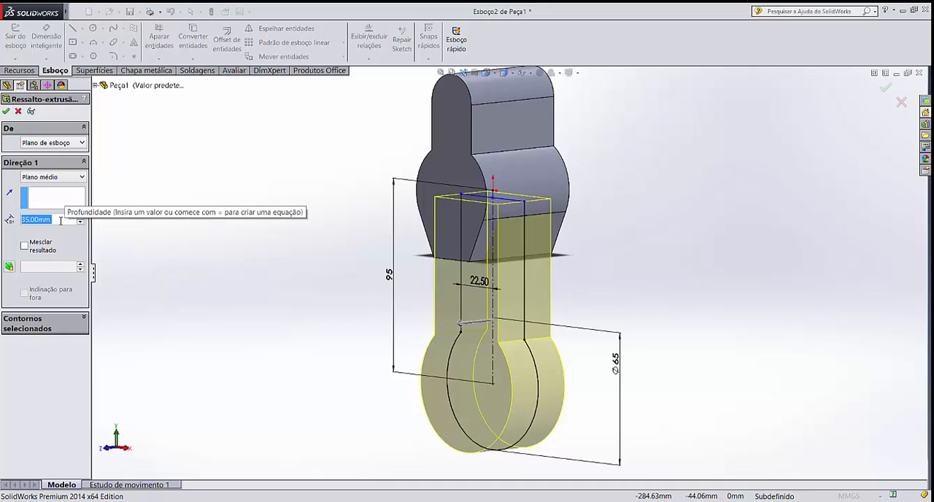
{"action": "type", "text": "24"}
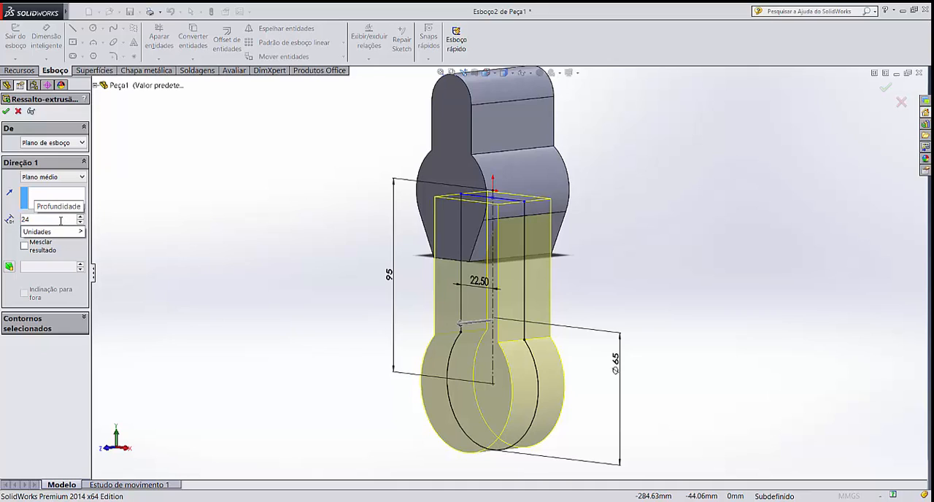
{"action": "key", "text": "Return"}
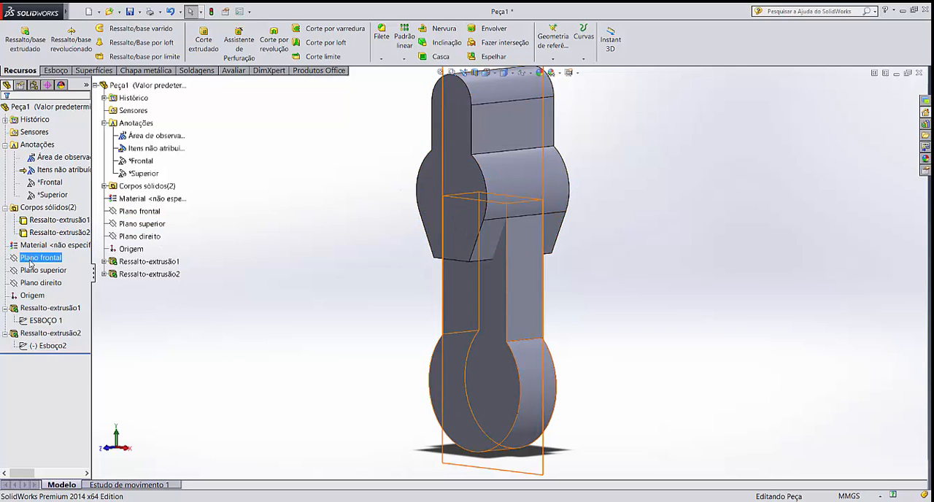
{"action": "left_click", "coordinate": [96, 86]}
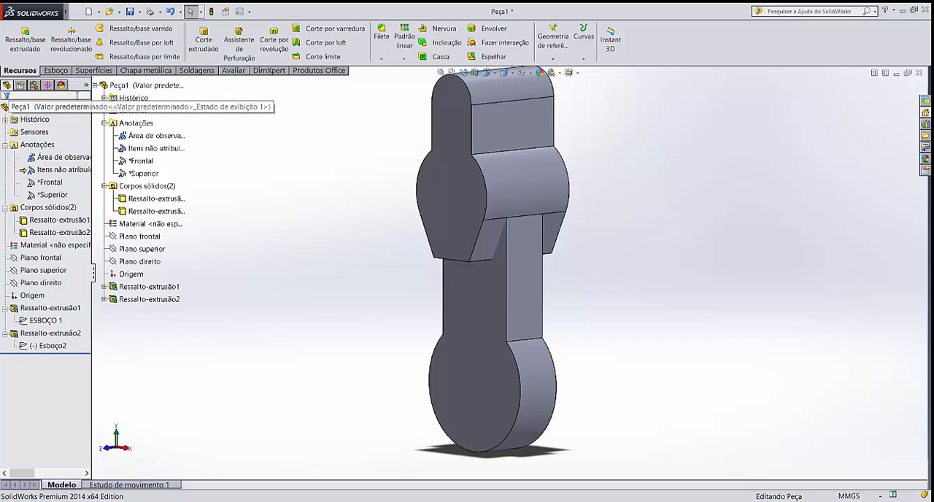
{"action": "left_click", "coordinate": [95, 86]}
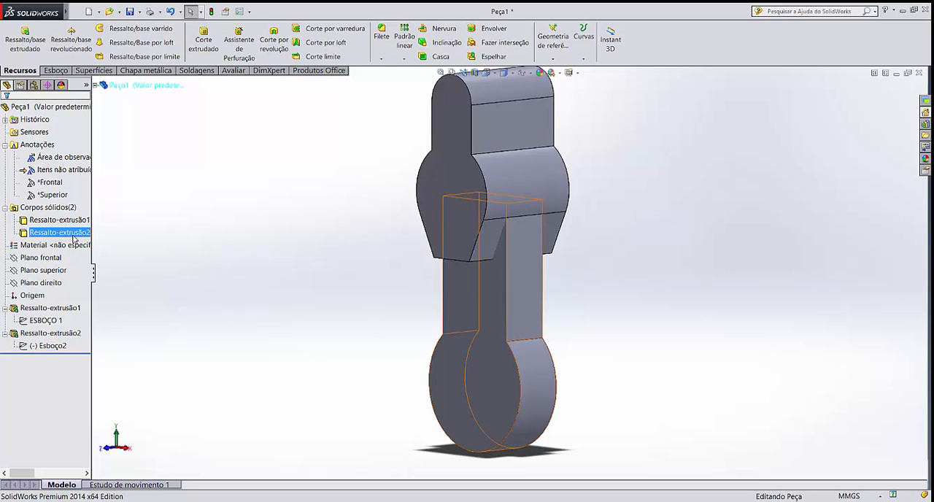
Start a sketch on the front plane and convert the circular front edge of the rounded lower end into it
{"action": "left_click", "coordinate": [43, 258]}
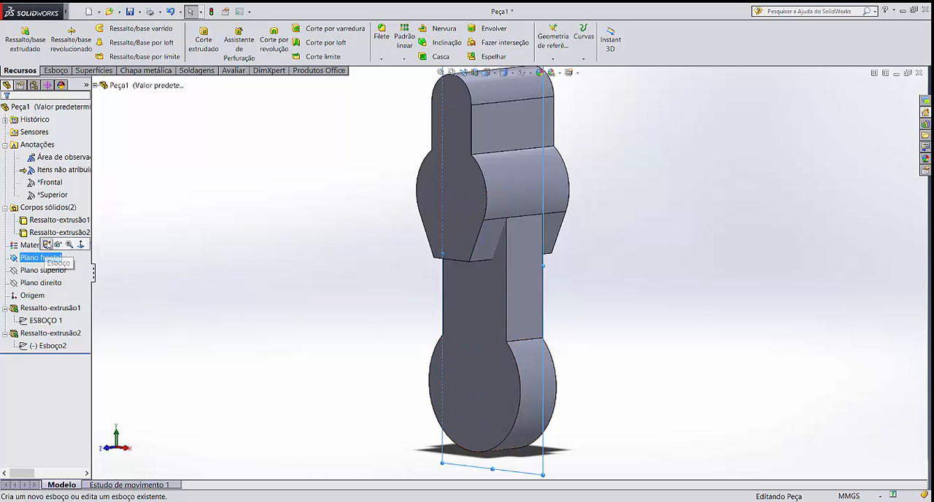
{"action": "left_click", "coordinate": [47, 245]}
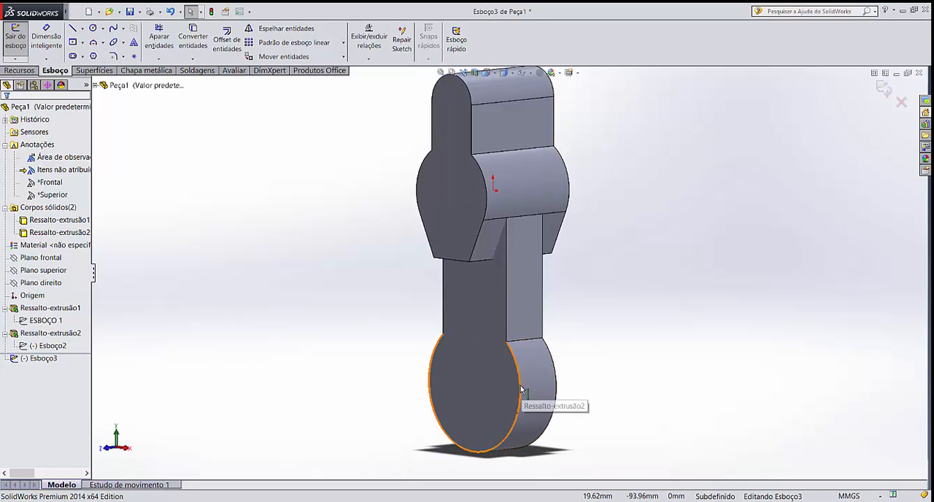
{"action": "middle_click_drag", "start_coordinate": [530, 395], "coordinate": [552, 382]}
{"action": "scroll", "coordinate": [521, 378], "scroll_direction": "down", "scroll_amount": 2}
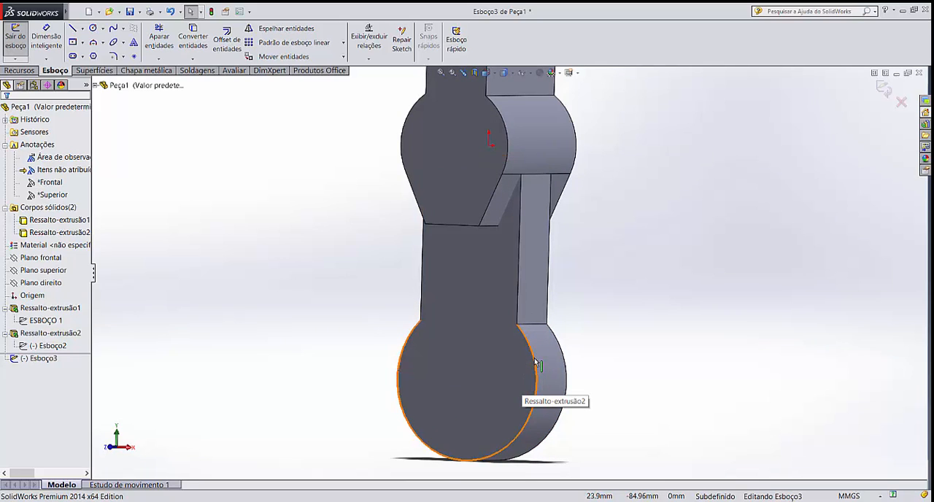
{"action": "left_click", "coordinate": [536, 363]}
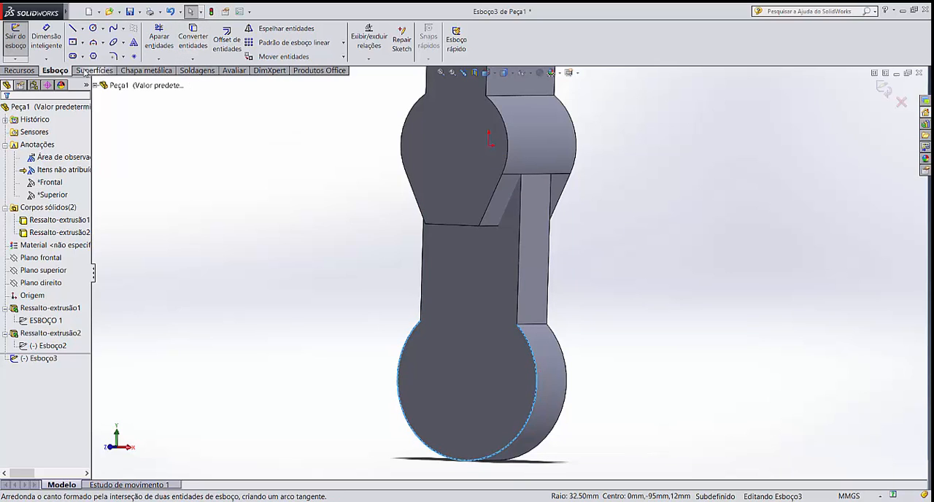
{"action": "left_click", "coordinate": [200, 34]}
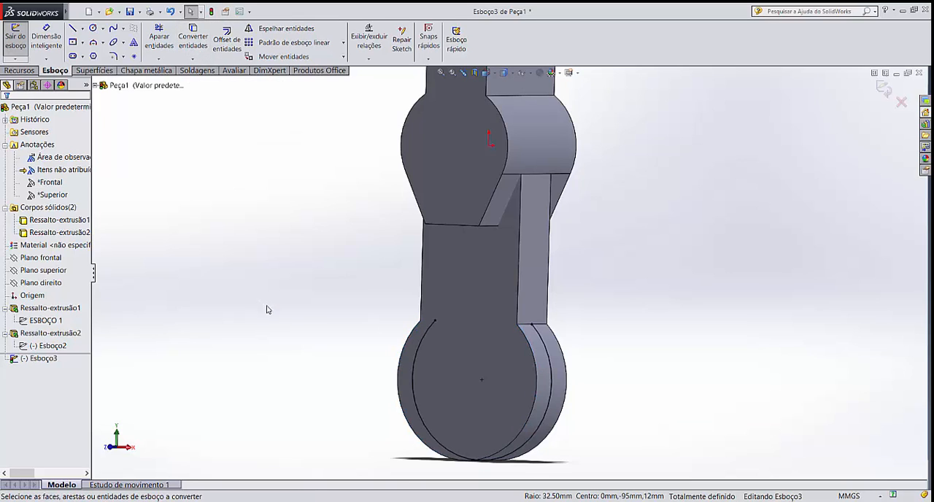
Stretch both open ends of the converted arc along its circle towards each other above the rounded lower end
{"action": "mouse_move", "coordinate": [267, 309]}
{"action": "middle_mouse_down"}
{"action": "mouse_move", "coordinate": [309, 296]}
{"action": "mouse_move", "coordinate": [267, 313]}
{"action": "middle_mouse_up"}
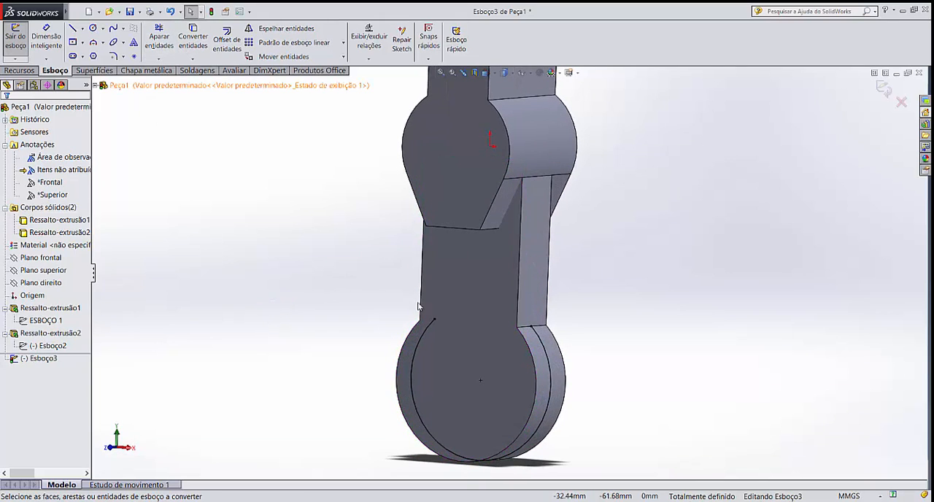
{"action": "left_click_drag", "start_coordinate": [436, 325], "coordinate": [479, 311]}
{"action": "left_click", "coordinate": [568, 300]}
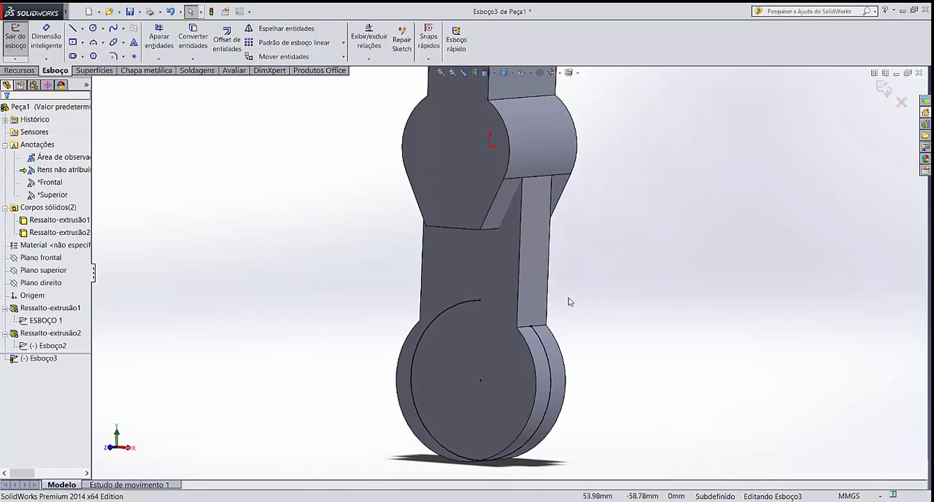
{"action": "scroll", "coordinate": [522, 321], "scroll_direction": "down", "scroll_amount": 5}
{"action": "scroll", "coordinate": [501, 301], "scroll_direction": "down", "scroll_amount": 1}
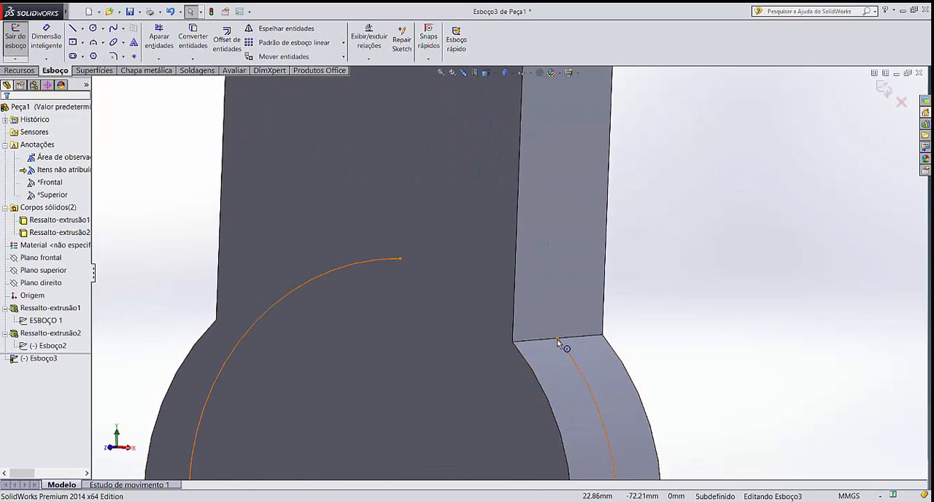
{"action": "left_click_drag", "start_coordinate": [558, 338], "coordinate": [474, 298]}
{"action": "left_click", "coordinate": [689, 290]}
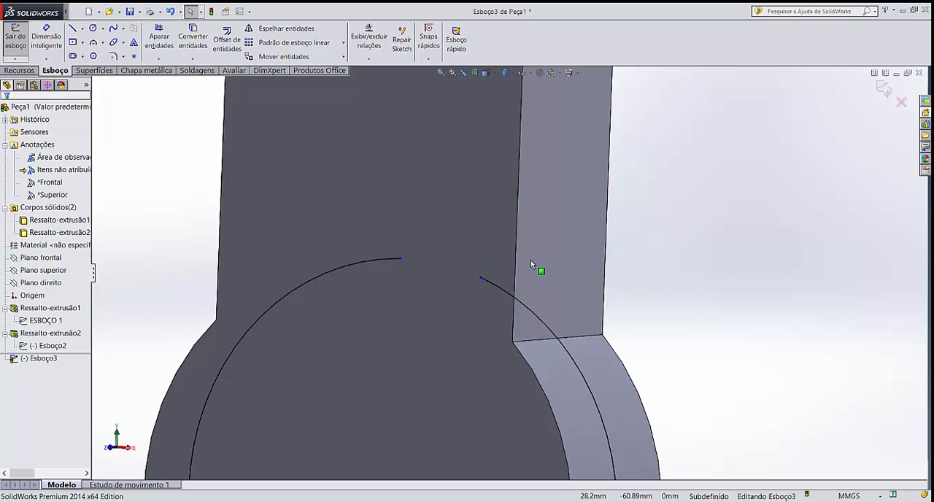
Merge the arc's two endpoints to close it into a full circle
{"action": "left_click", "coordinate": [399, 258]}
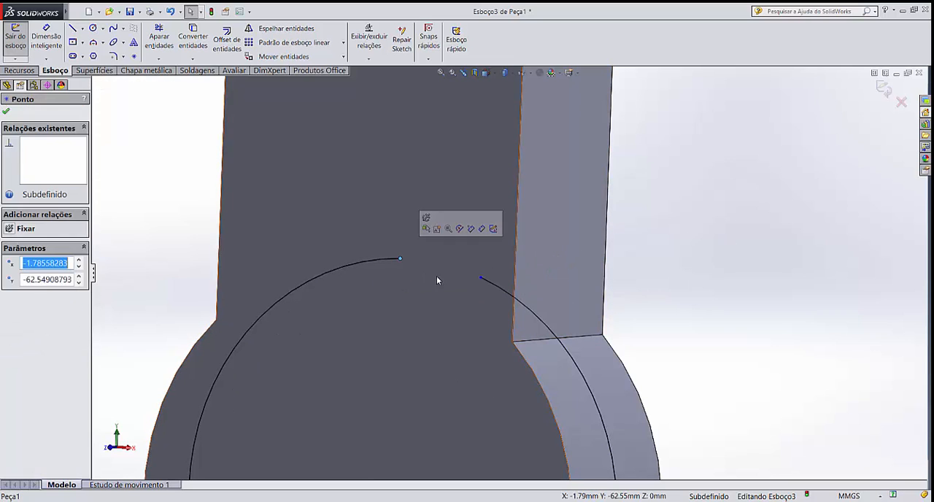
{"action": "left_click", "coordinate": [481, 277], "text": "ctrl"}
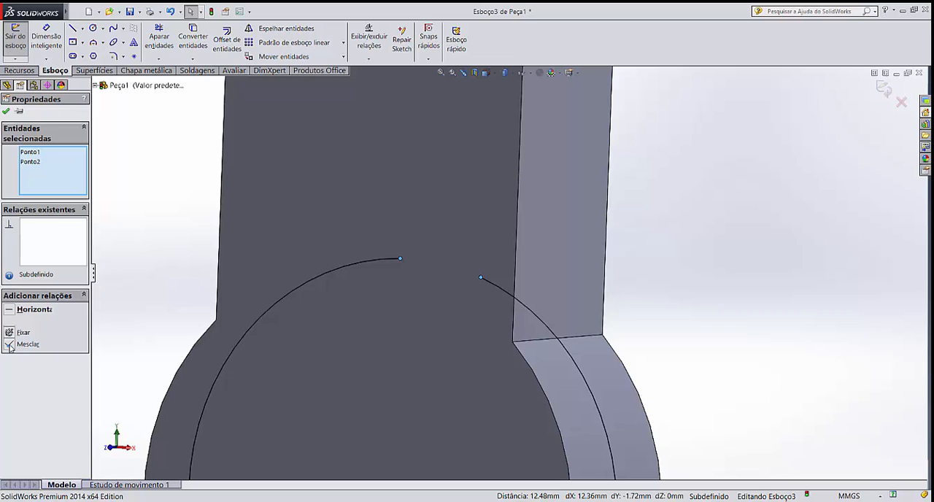
{"action": "left_click", "coordinate": [10, 346]}
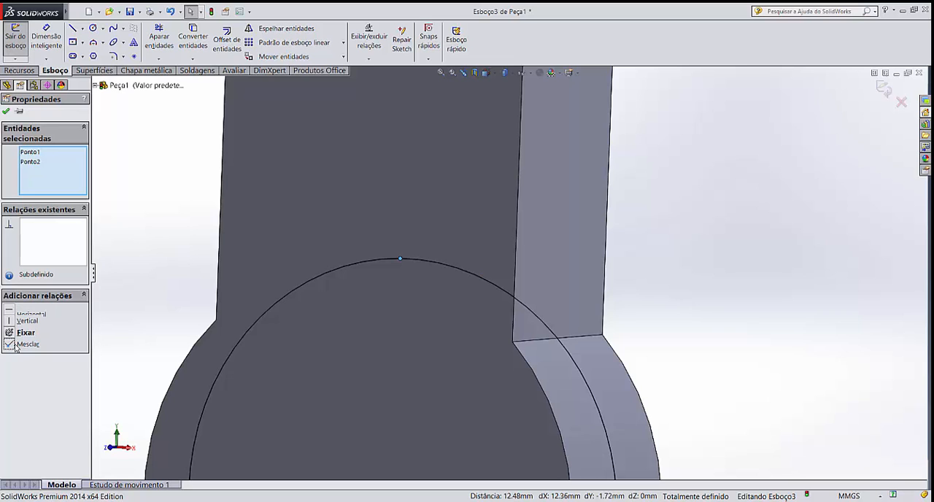
{"action": "left_click", "coordinate": [134, 211]}
{"action": "scroll", "coordinate": [686, 287], "scroll_direction": "up", "scroll_amount": 8}
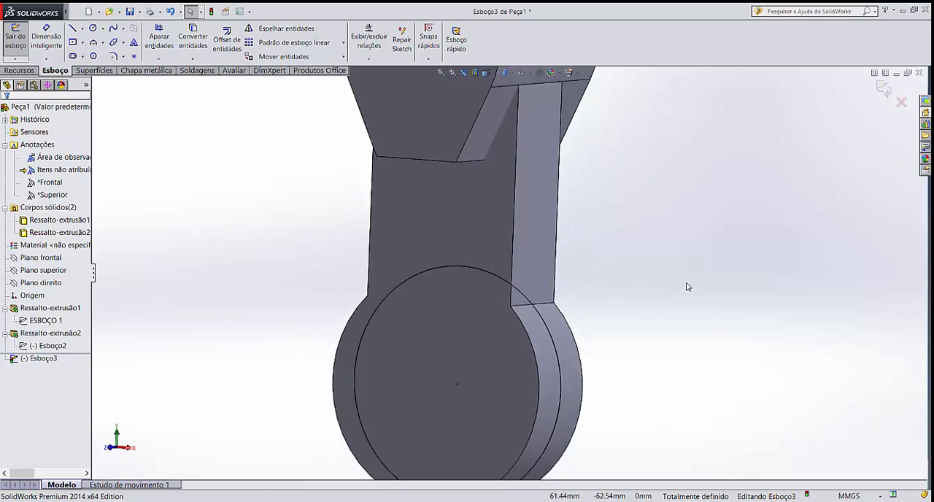
Extrude the closed circle 35 mm about the mid-plane, merging the result
{"action": "middle_click_drag", "start_coordinate": [655, 313], "coordinate": [628, 323]}
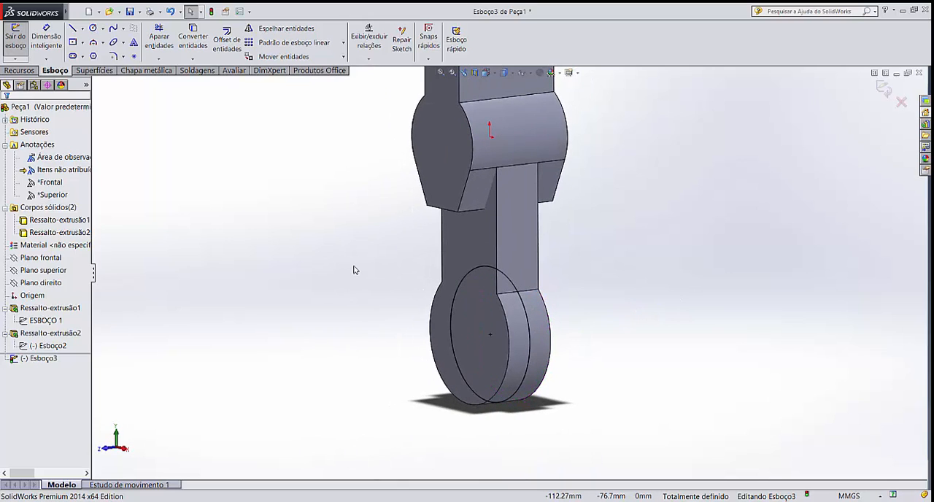
{"action": "left_click", "coordinate": [46, 258]}
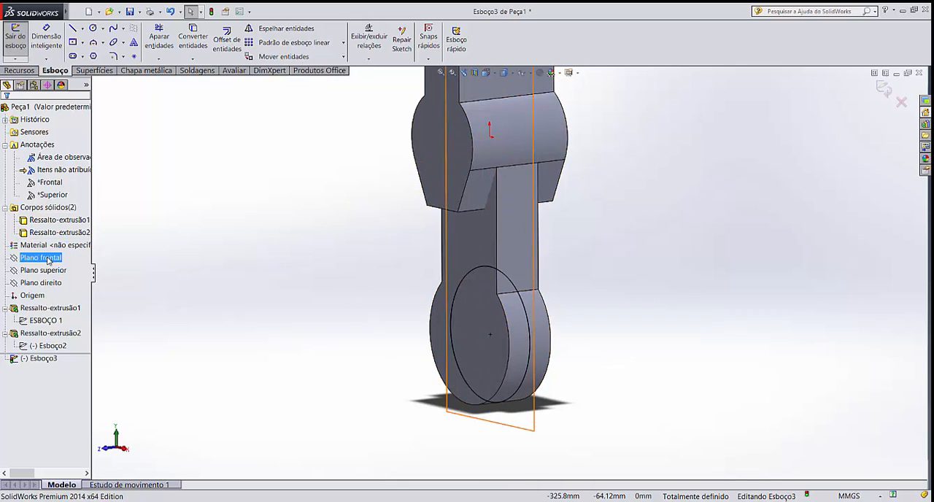
{"action": "left_click", "coordinate": [127, 204]}
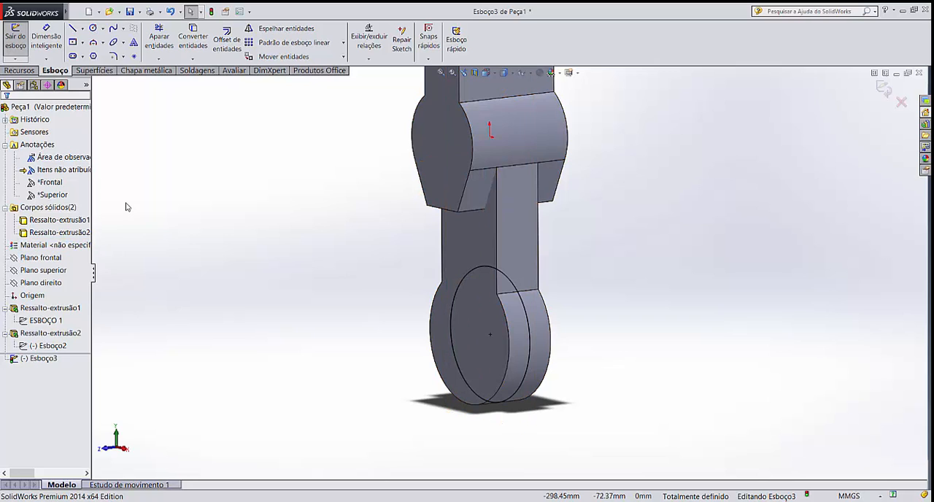
{"action": "left_click", "coordinate": [13, 72]}
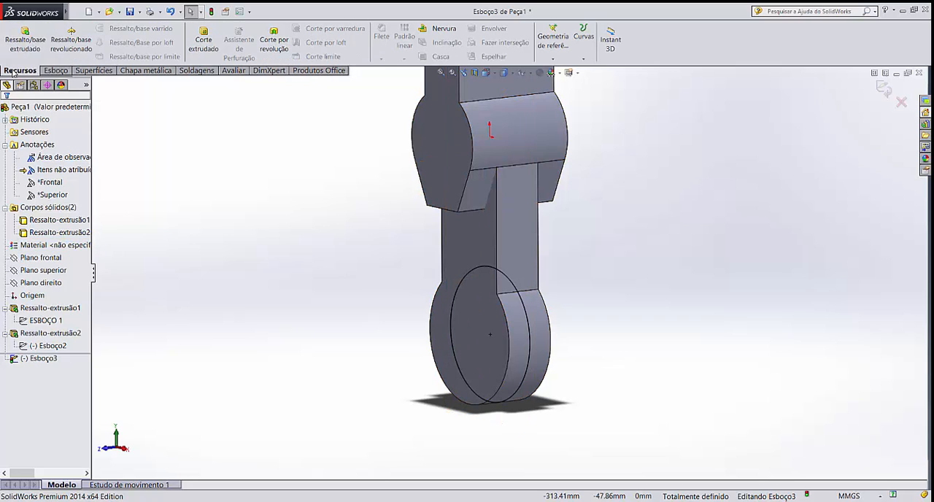
{"action": "left_click", "coordinate": [17, 33]}
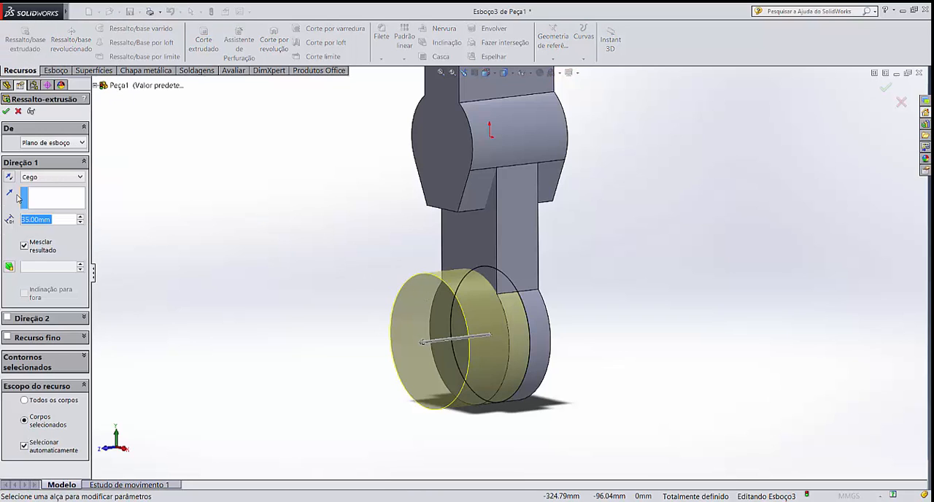
{"action": "left_click", "coordinate": [40, 178]}
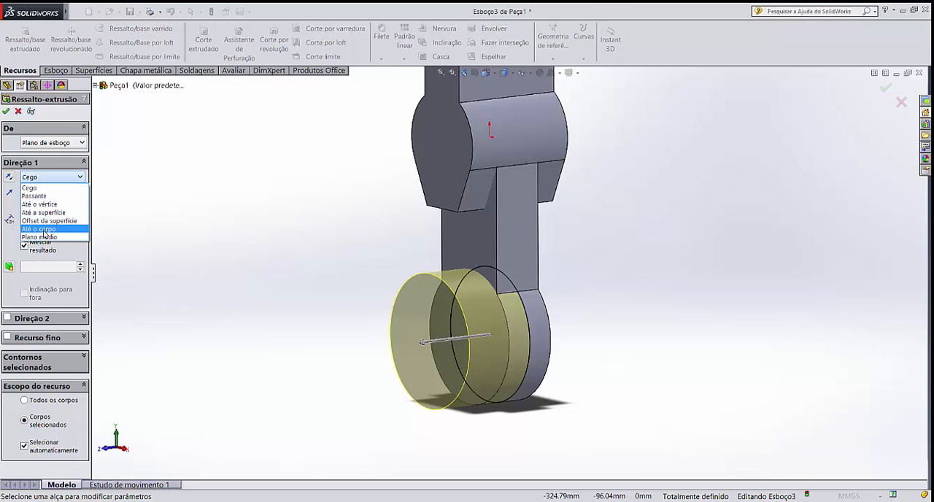
{"action": "left_click", "coordinate": [44, 237]}
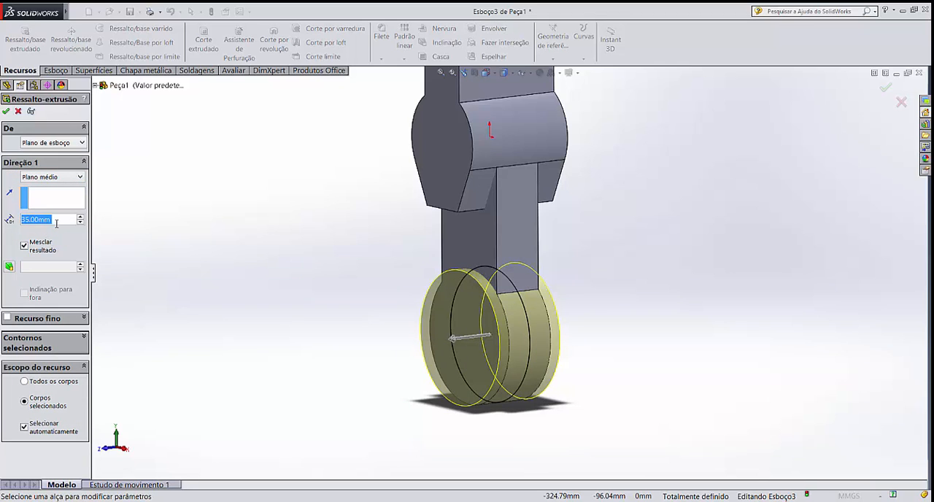
{"action": "left_click", "coordinate": [6, 111]}
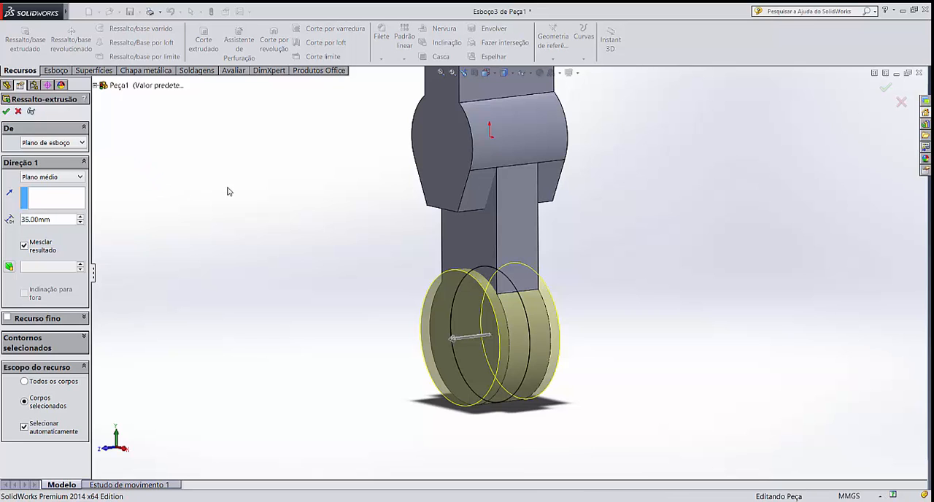
Examine how the cylinder's front face stands out from the connection's front face and view the whole part
{"action": "left_click", "coordinate": [232, 201]}
{"action": "middle_click_drag", "start_coordinate": [233, 200], "coordinate": [273, 234]}
{"action": "left_click", "coordinate": [485, 245]}
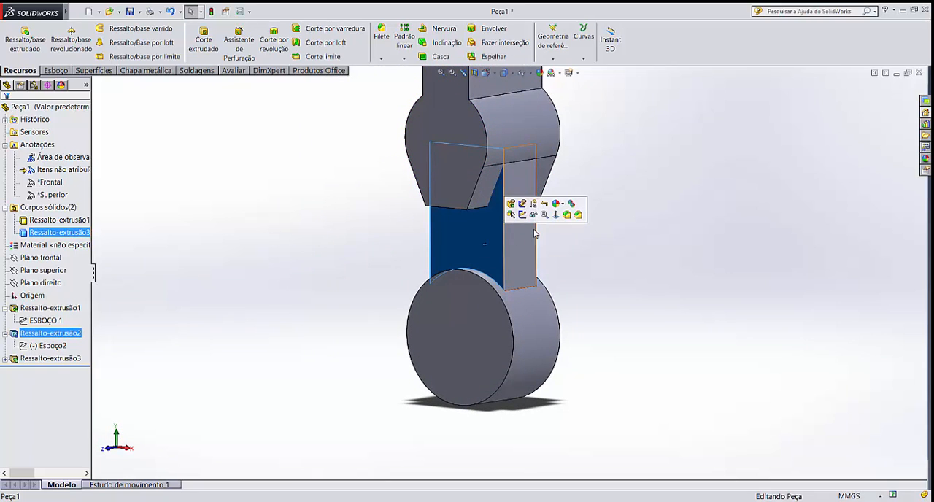
{"action": "left_click", "coordinate": [452, 327]}
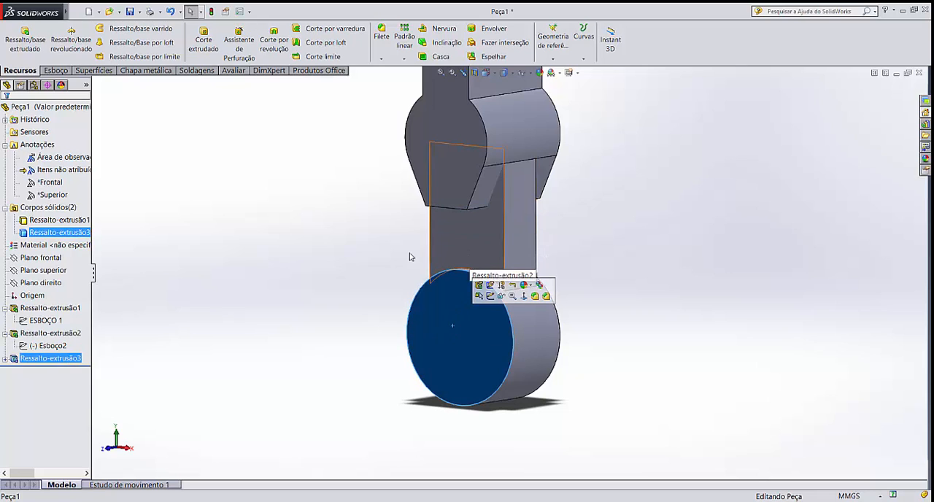
{"action": "left_click", "coordinate": [332, 287]}
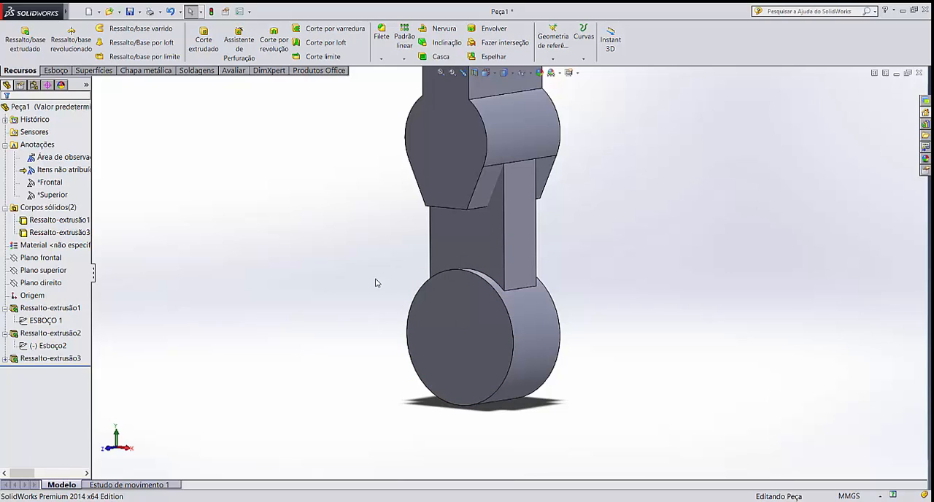
{"action": "scroll", "coordinate": [376, 283], "scroll_direction": "up", "scroll_amount": 5}
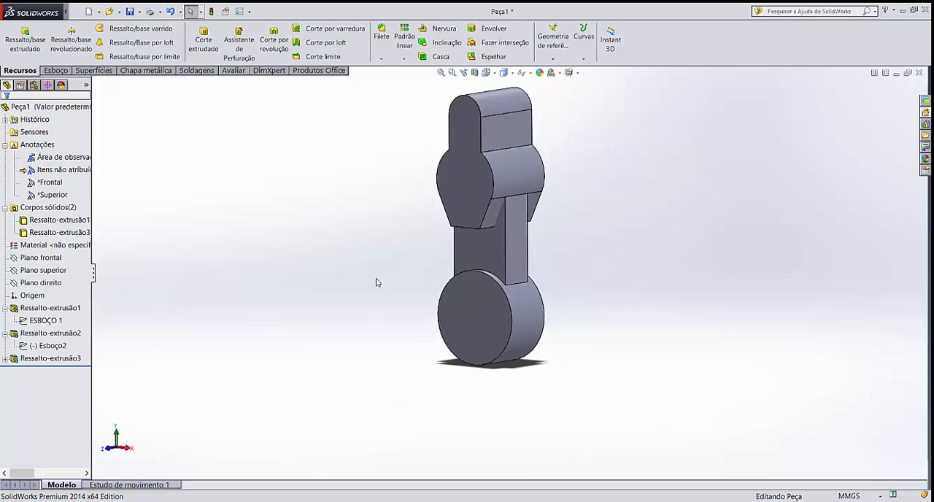
{"action": "scroll", "coordinate": [562, 197], "scroll_direction": "down", "scroll_amount": 2}
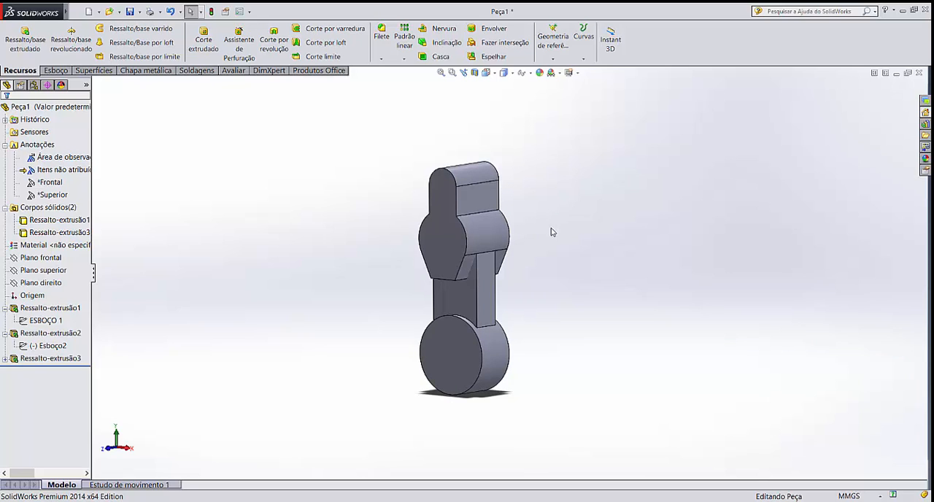
{"action": "middle_click_drag", "start_coordinate": [552, 229], "coordinate": [538, 242]}
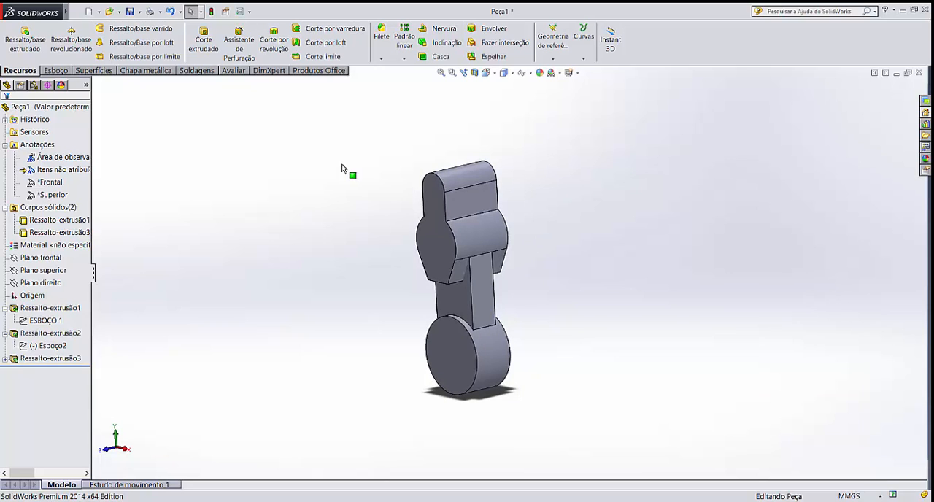
Examine where the front and top planes pass through the body
{"action": "left_click", "coordinate": [51, 272]}
{"action": "left_click", "coordinate": [51, 259]}
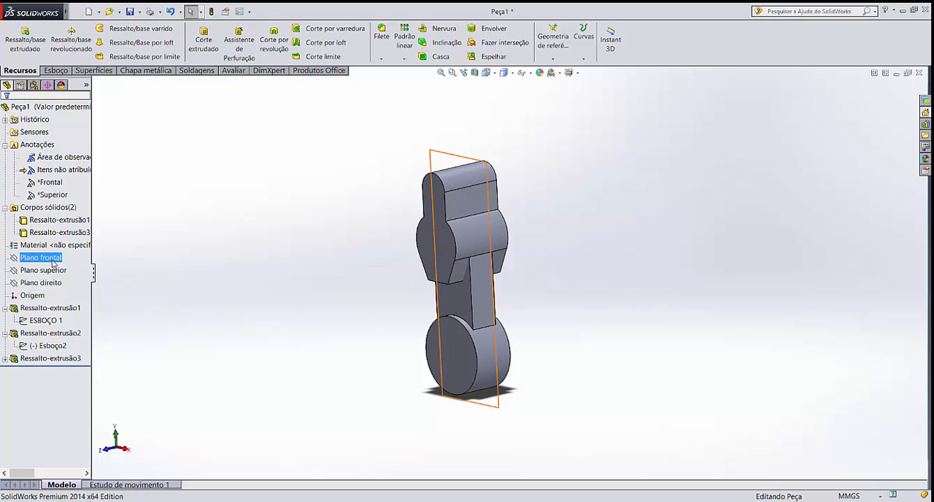
{"action": "left_click", "coordinate": [55, 271]}
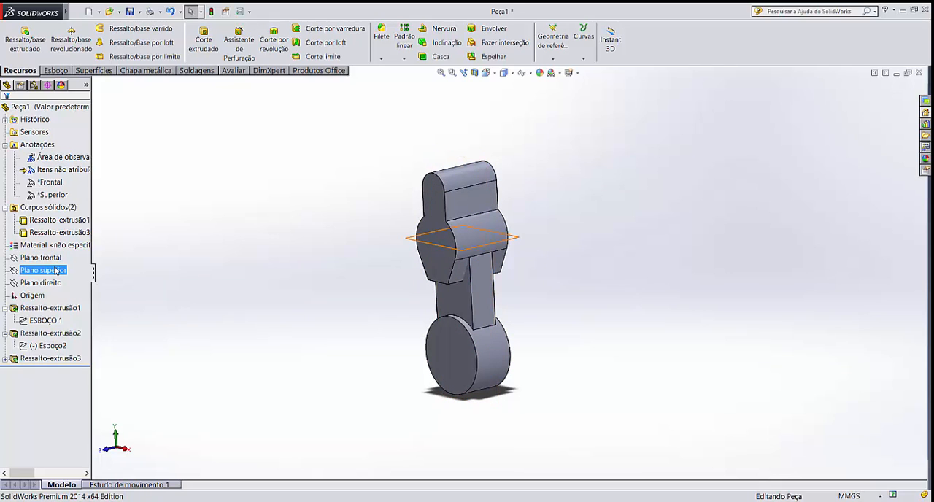
{"action": "left_click", "coordinate": [56, 271]}
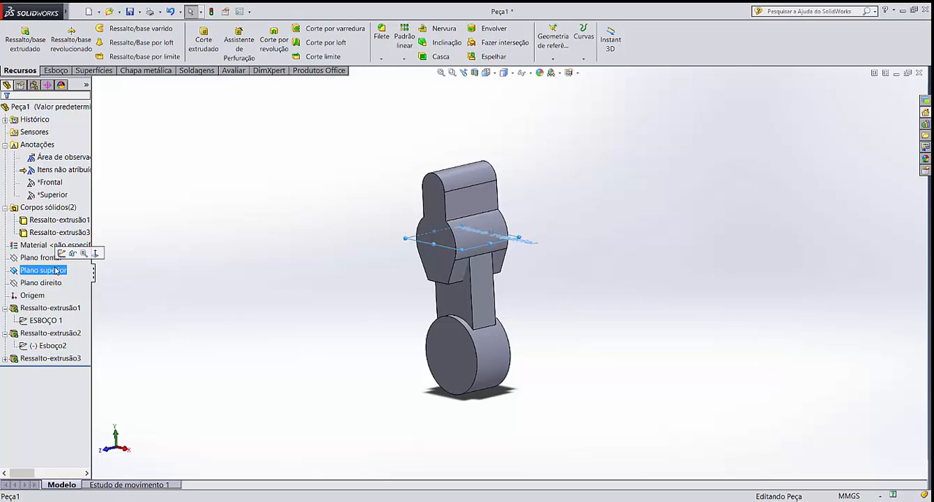
{"action": "middle_click_drag", "start_coordinate": [241, 212], "coordinate": [252, 239]}
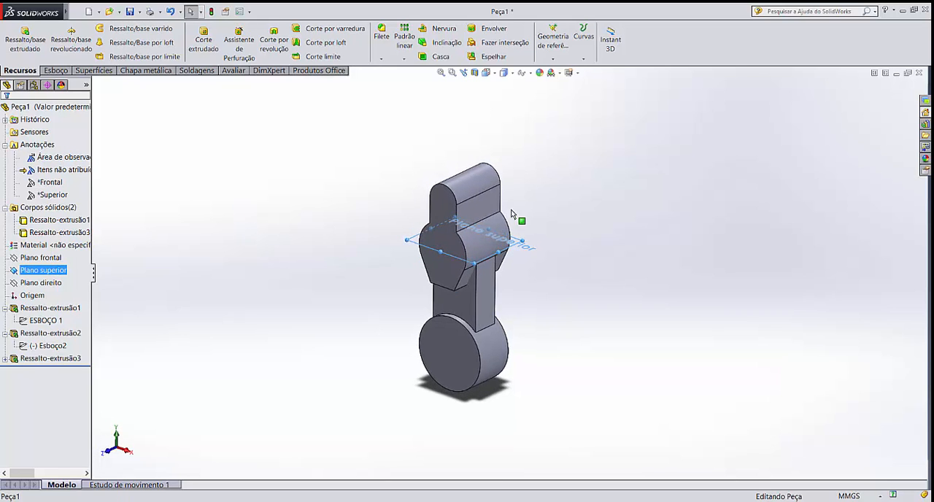
{"action": "scroll", "coordinate": [523, 201], "scroll_direction": "down", "scroll_amount": 2}
{"action": "scroll", "coordinate": [461, 250], "scroll_direction": "down", "scroll_amount": 1}
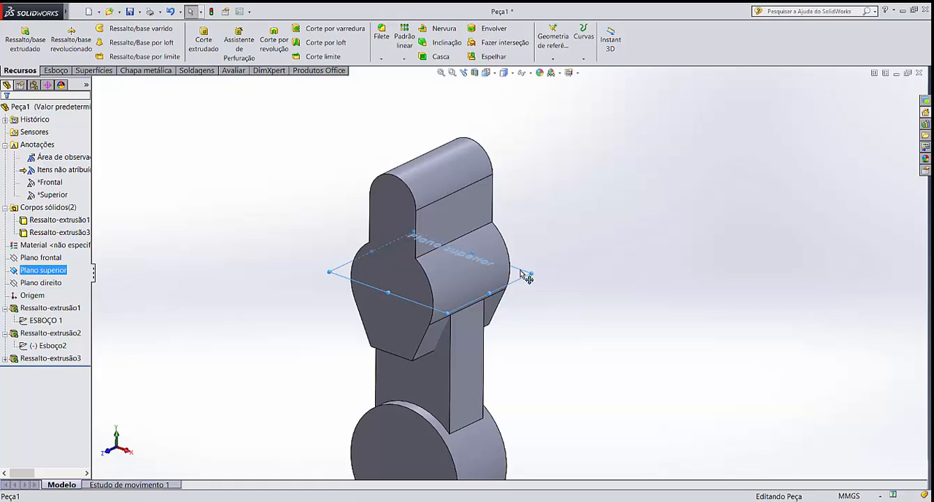
{"action": "left_click", "coordinate": [592, 197]}
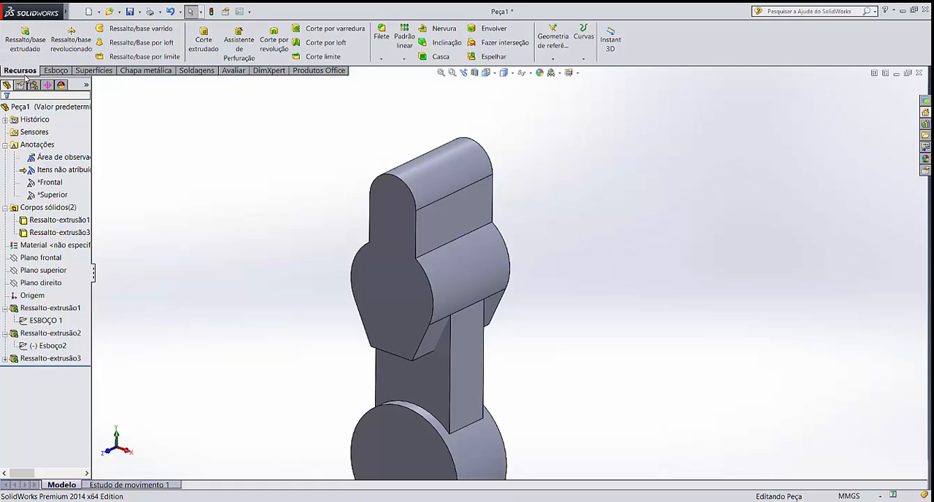
Create a reference plane offset 70 mm above the top plane (Plano superior)
{"action": "left_click", "coordinate": [554, 64]}
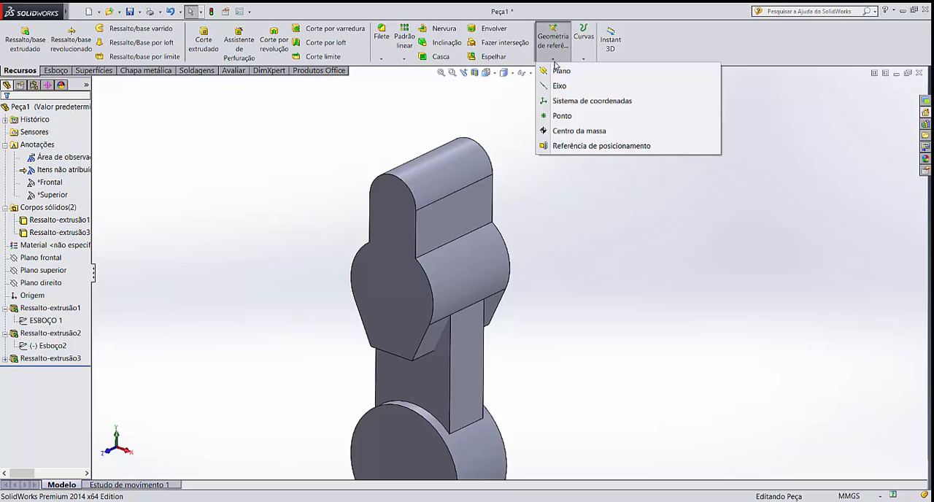
{"action": "left_click", "coordinate": [561, 71]}
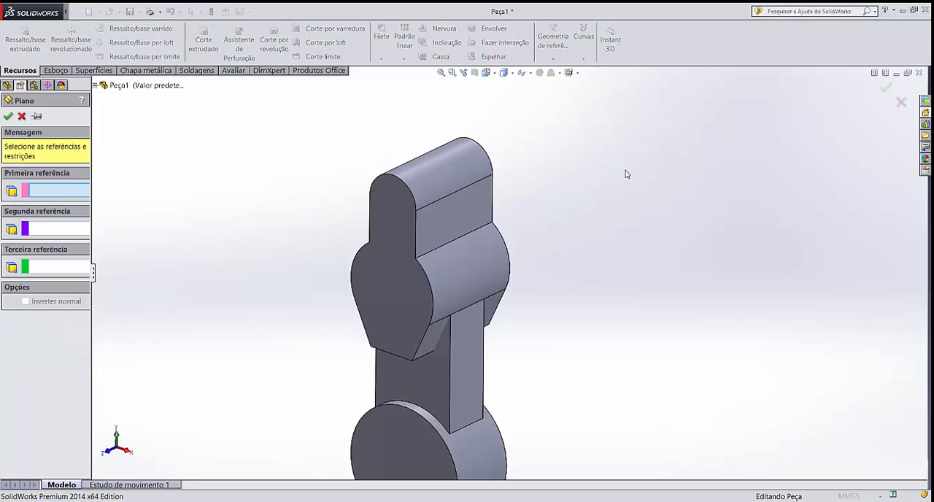
{"action": "left_click", "coordinate": [95, 87]}
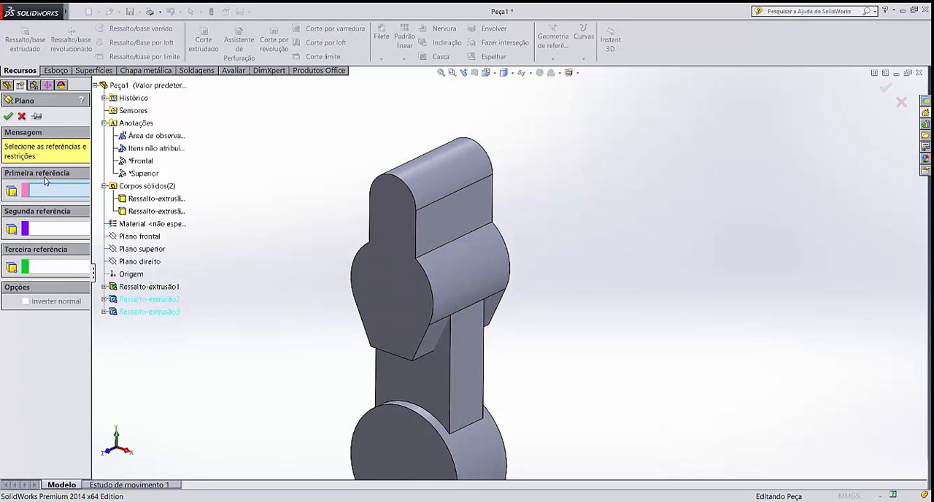
{"action": "left_click", "coordinate": [144, 251]}
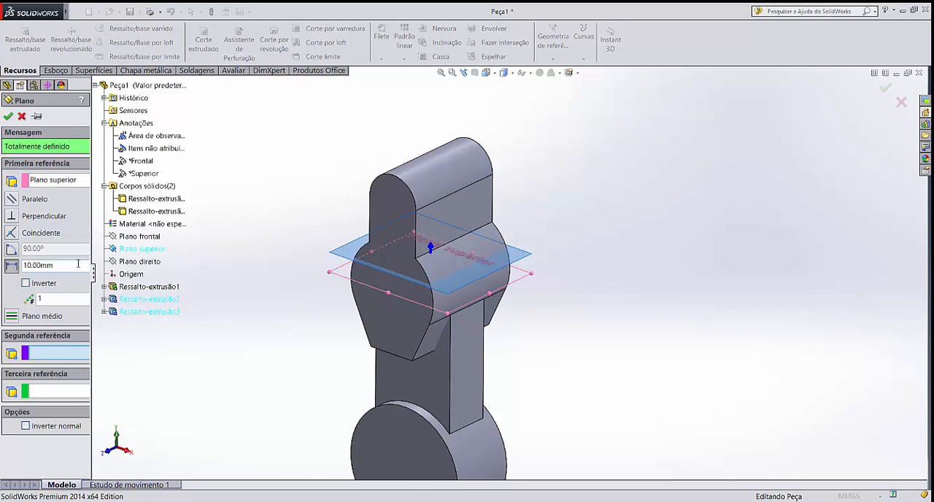
{"action": "left_click_drag", "start_coordinate": [73, 265], "coordinate": [1, 268]}
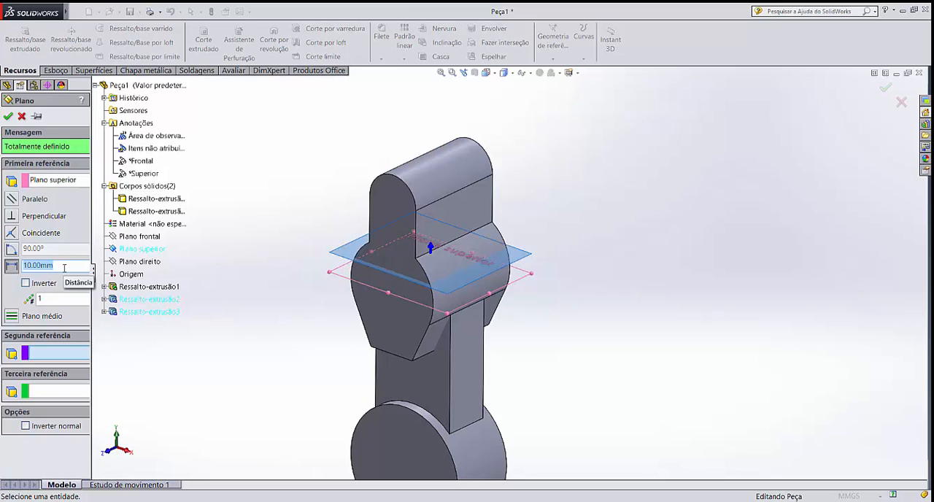
{"action": "type", "text": "70"}
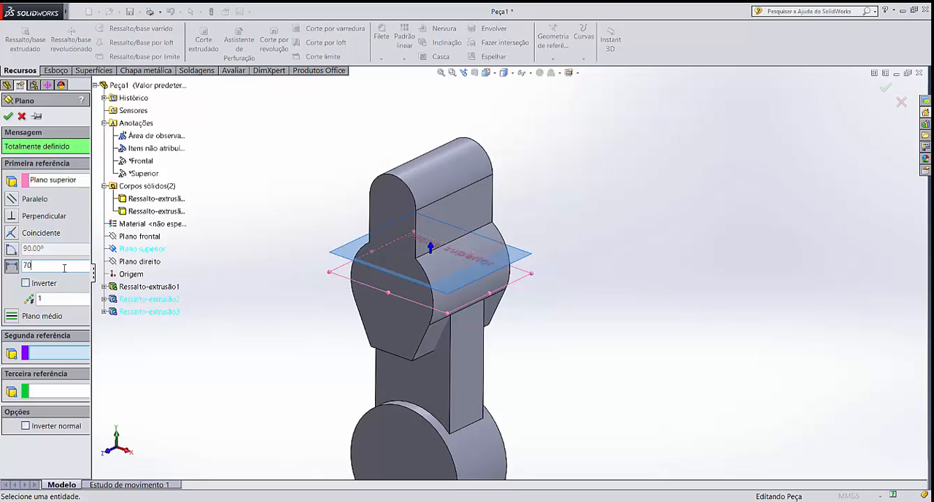
{"action": "key", "text": "Return"}
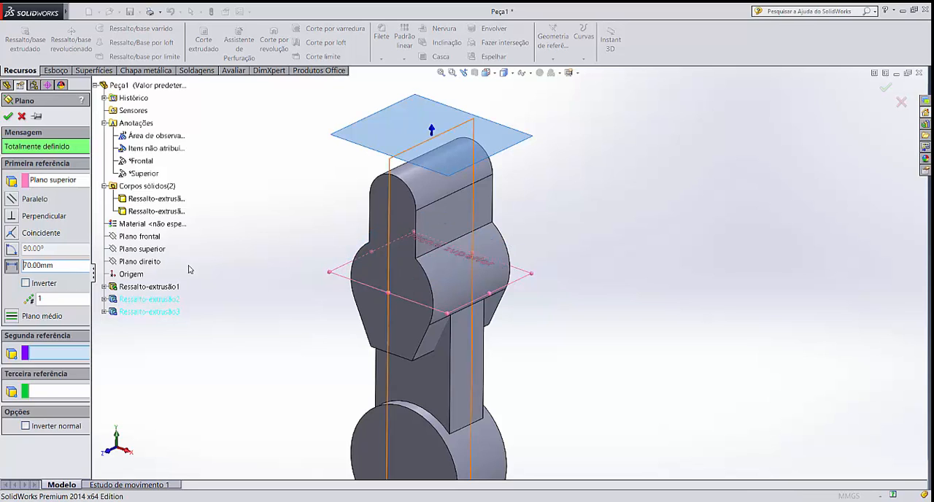
{"action": "middle_click_drag", "start_coordinate": [328, 313], "coordinate": [333, 276]}
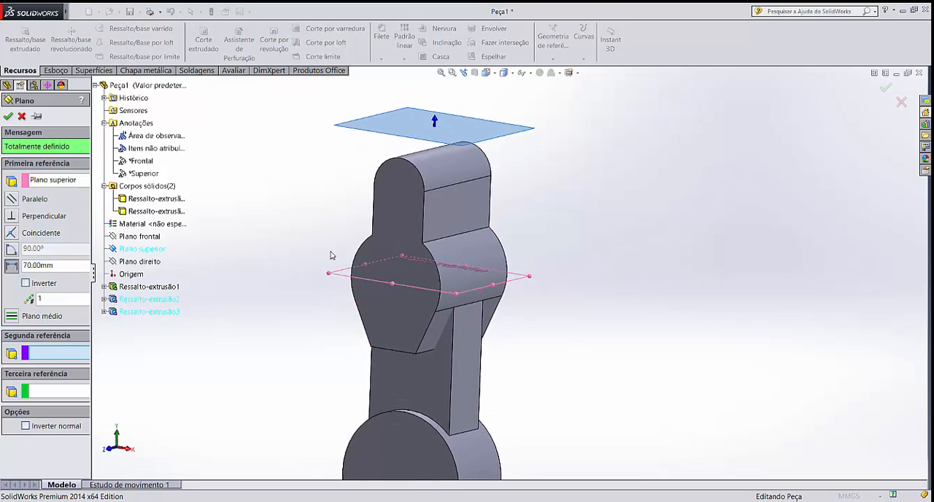
{"action": "left_click", "coordinate": [9, 117]}
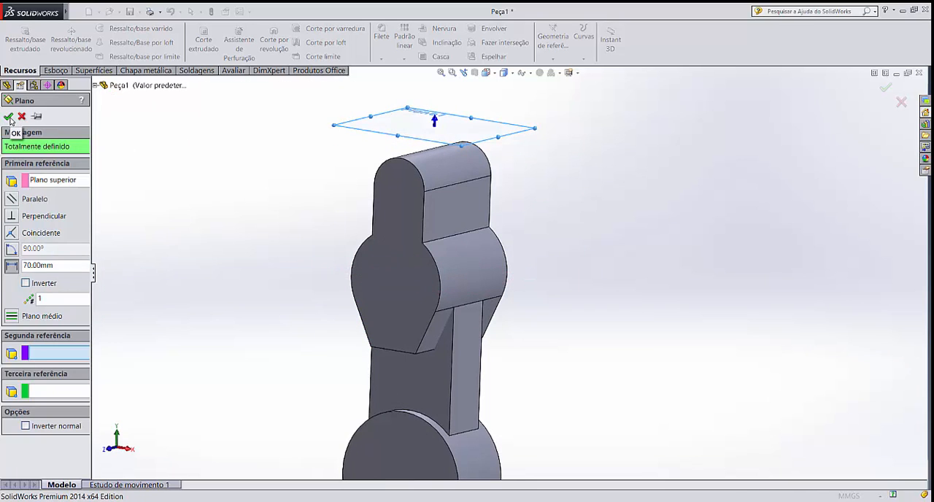
Sketch a circle centred on the origin, about 22 mm in radius, on the new offset plane
{"action": "left_click", "coordinate": [34, 374]}
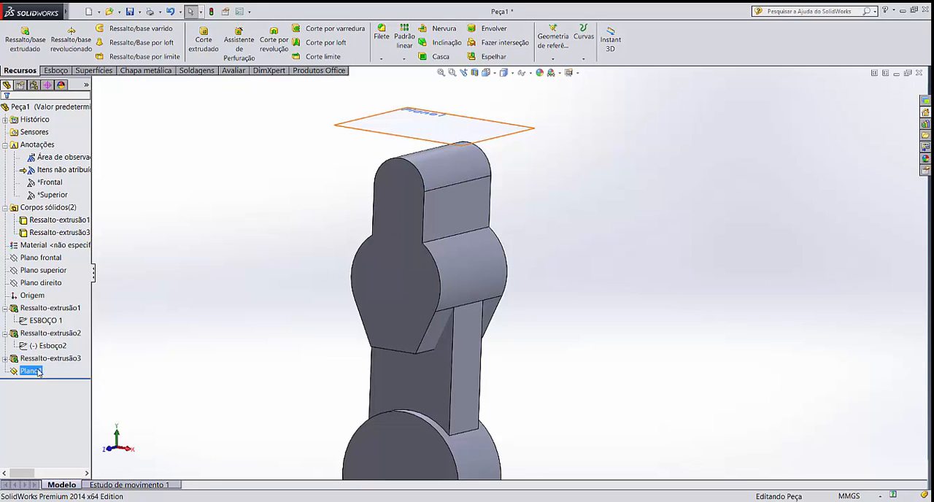
{"action": "middle_click_drag", "start_coordinate": [657, 244], "coordinate": [657, 271]}
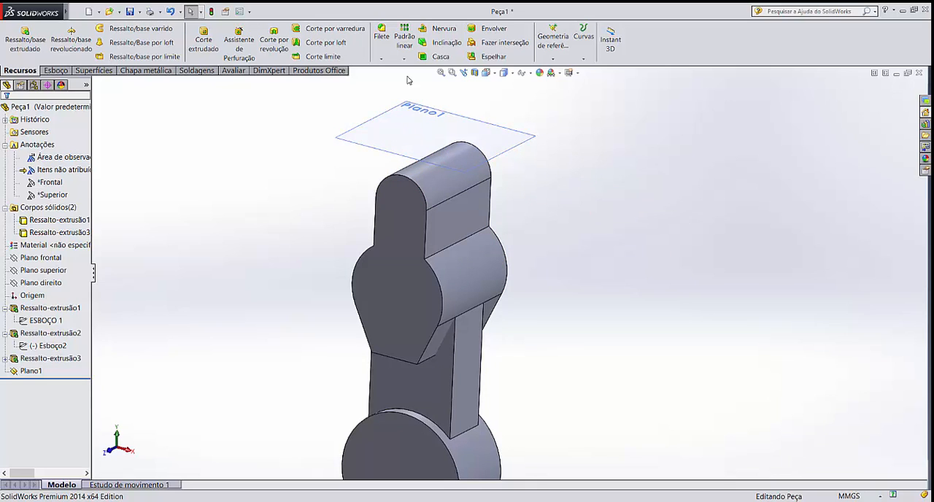
{"action": "left_click", "coordinate": [445, 122]}
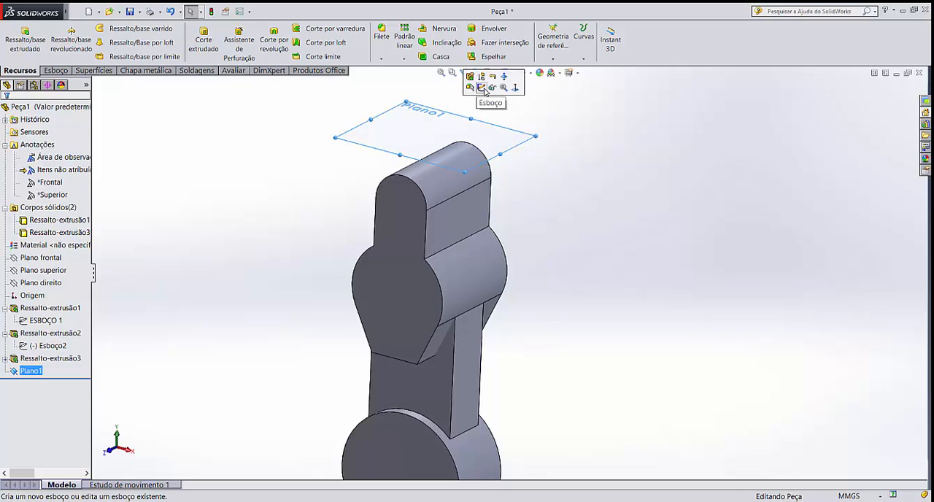
{"action": "left_click", "coordinate": [485, 92]}
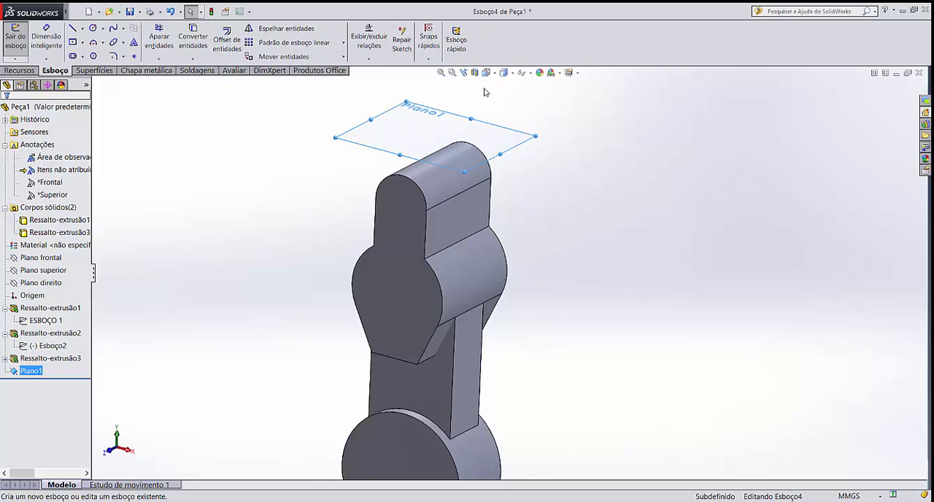
{"action": "left_click", "coordinate": [93, 29]}
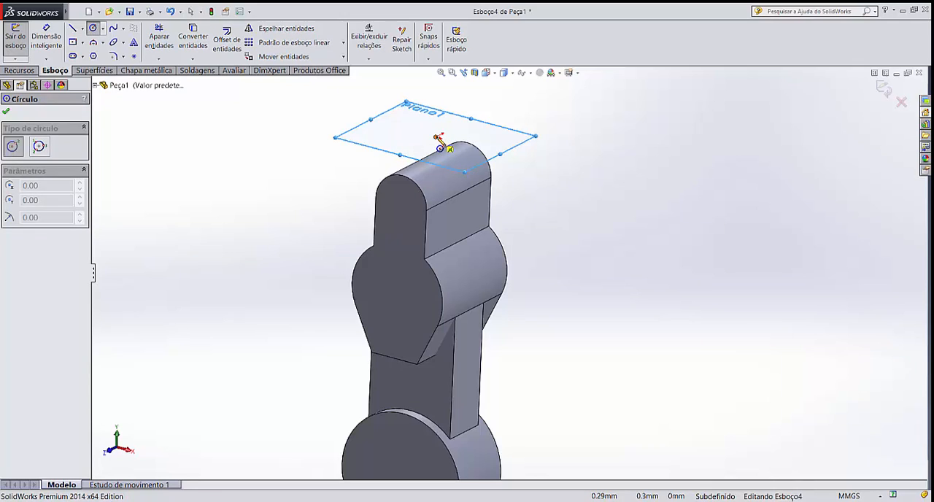
{"action": "left_click", "coordinate": [438, 136]}
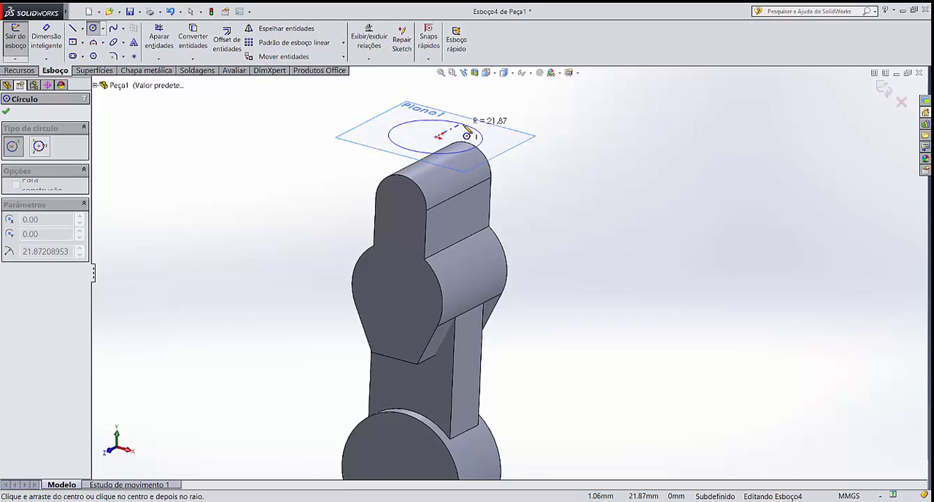
{"action": "left_click", "coordinate": [467, 134]}
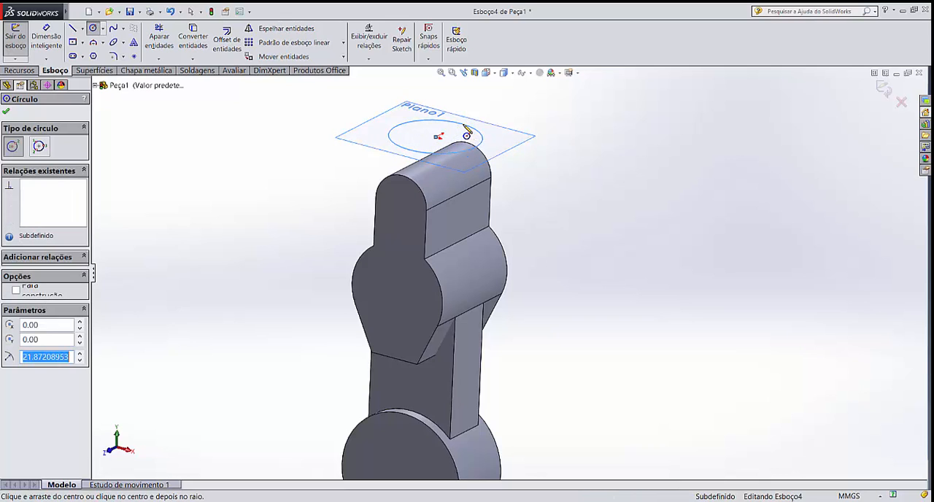
{"action": "key", "text": "Escape"}
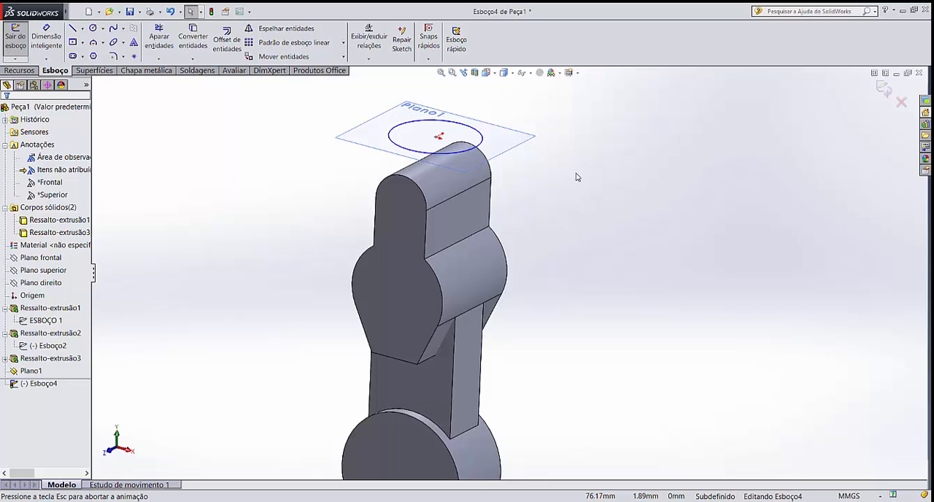
Dimension the circle's diameter and set it to 45 mm
{"action": "key", "text": "ctrl+8"}
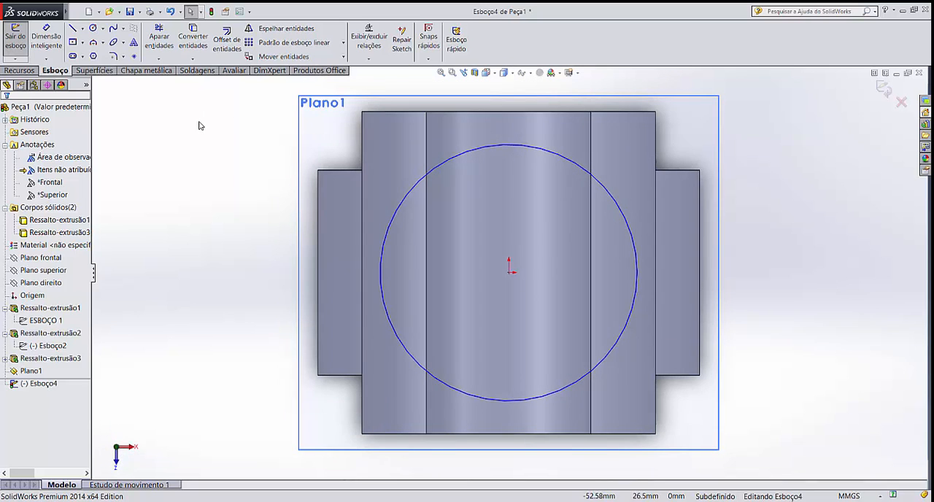
{"action": "left_click", "coordinate": [46, 37]}
{"action": "left_click", "coordinate": [553, 158]}
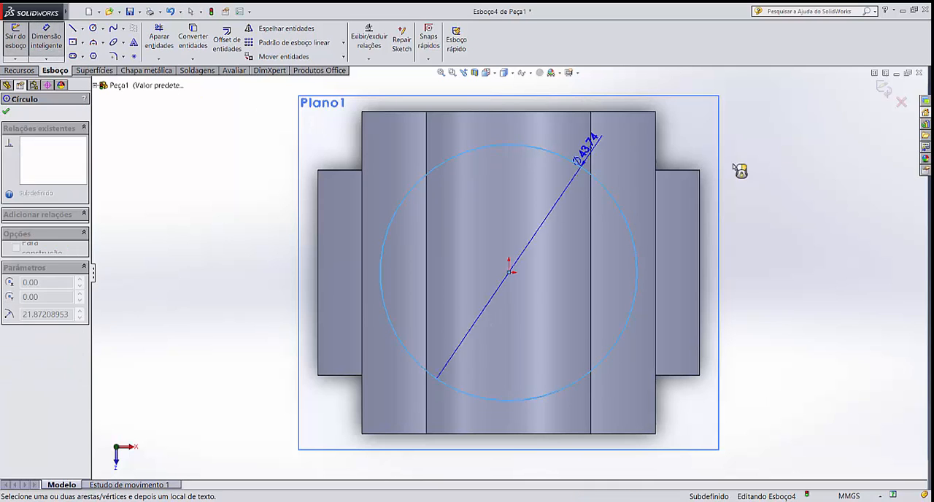
{"action": "left_click", "coordinate": [772, 210]}
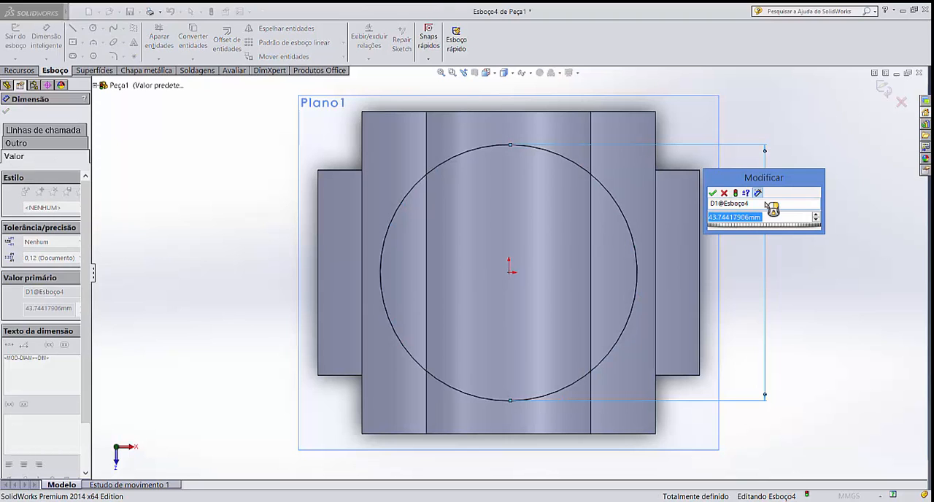
{"action": "type", "text": "45"}
{"action": "key", "text": "Return"}
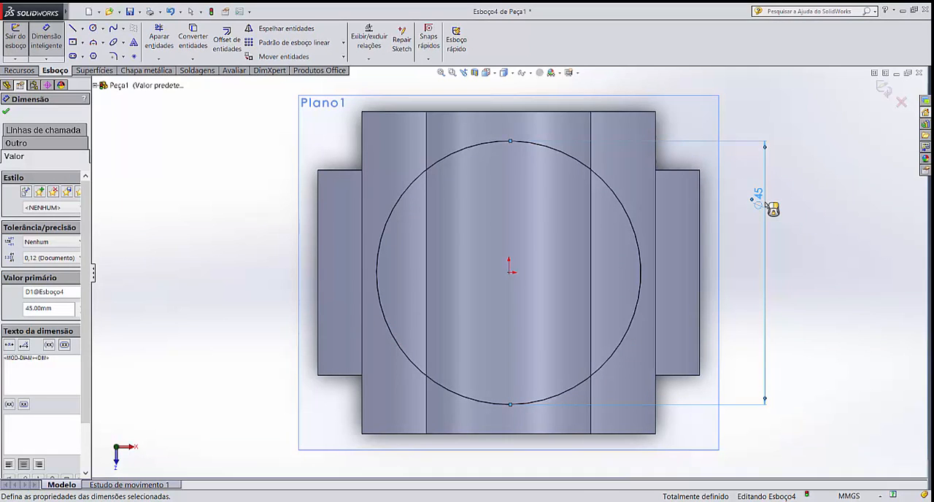
{"action": "left_click", "coordinate": [813, 226]}
Start a boss extrusion of the 45 mm circle and reverse its direction down toward the body
{"action": "scroll", "coordinate": [673, 379], "scroll_direction": "up", "scroll_amount": 6}
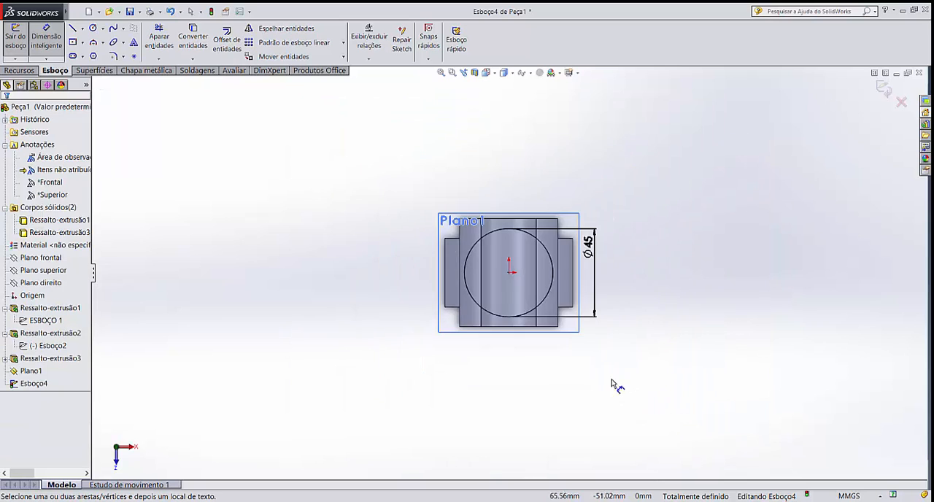
{"action": "middle_click_drag", "start_coordinate": [618, 387], "coordinate": [583, 108]}
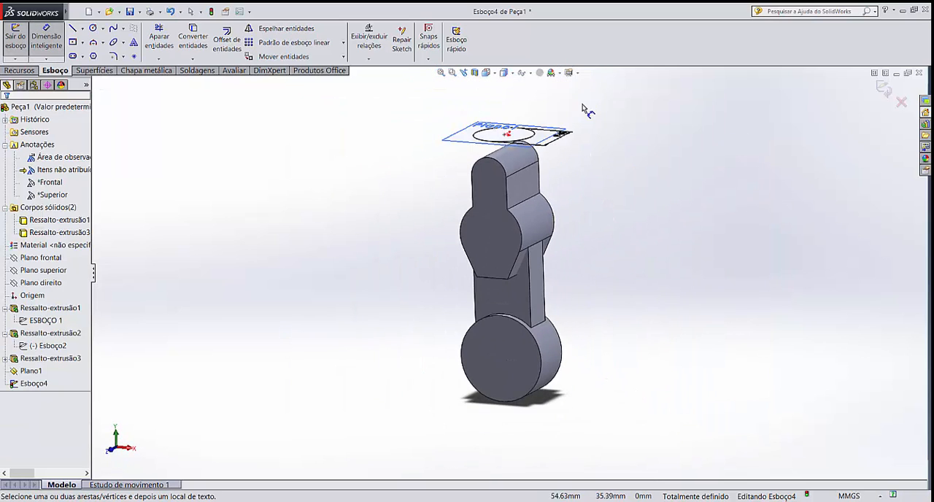
{"action": "scroll", "coordinate": [582, 108], "scroll_direction": "down", "scroll_amount": 7}
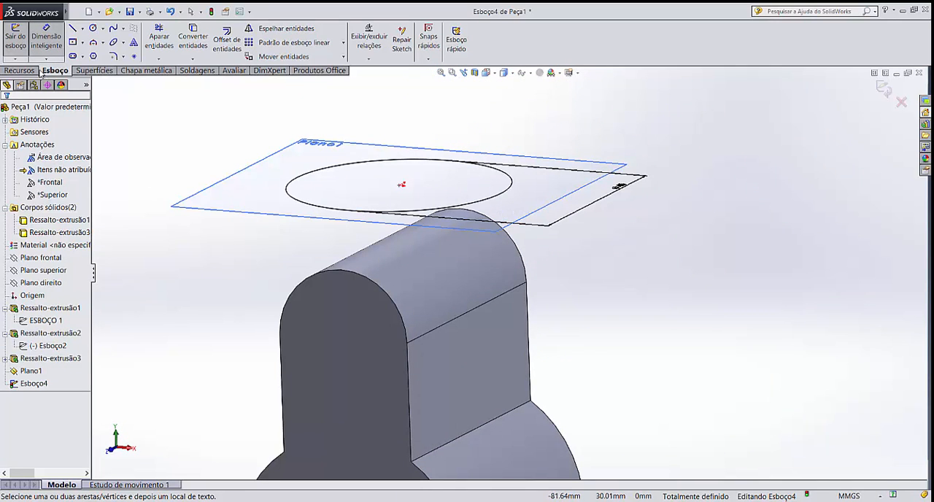
{"action": "left_click", "coordinate": [22, 71]}
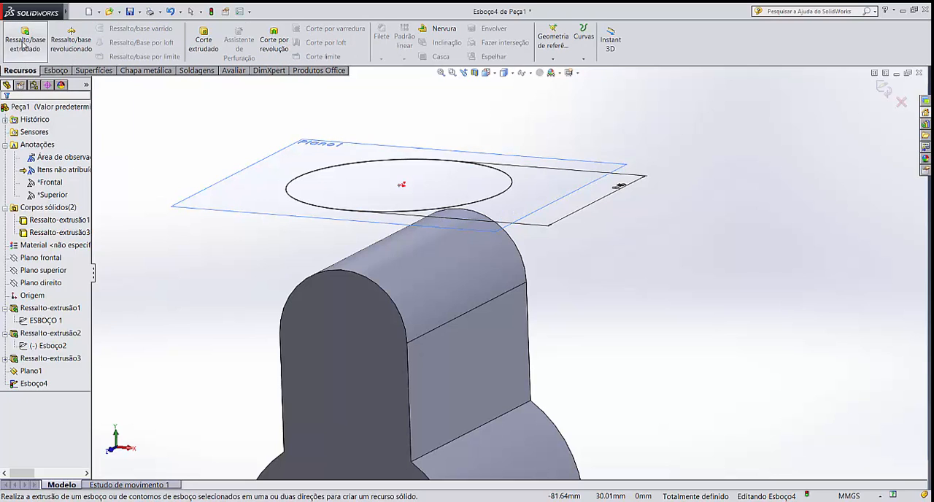
{"action": "left_click", "coordinate": [22, 46]}
{"action": "scroll", "coordinate": [288, 237], "scroll_direction": "up", "scroll_amount": 5}
{"action": "scroll", "coordinate": [546, 218], "scroll_direction": "down", "scroll_amount": 3}
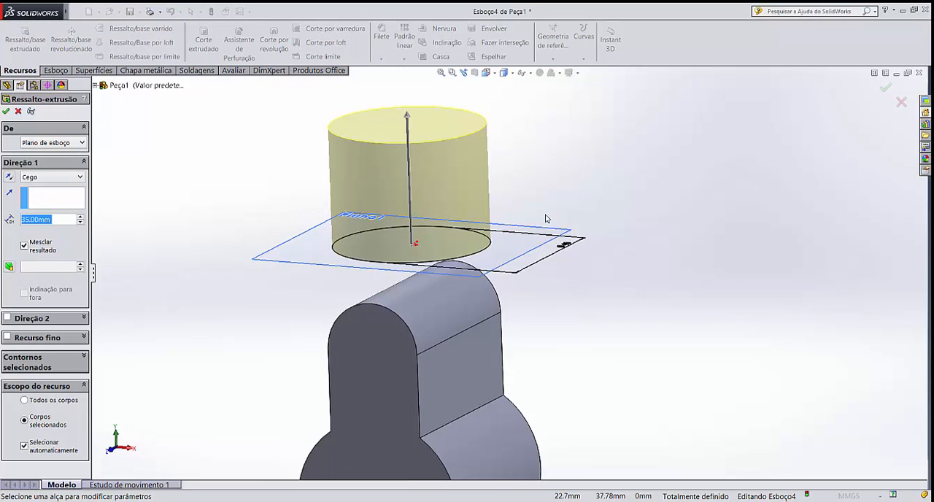
{"action": "left_click", "coordinate": [9, 179]}
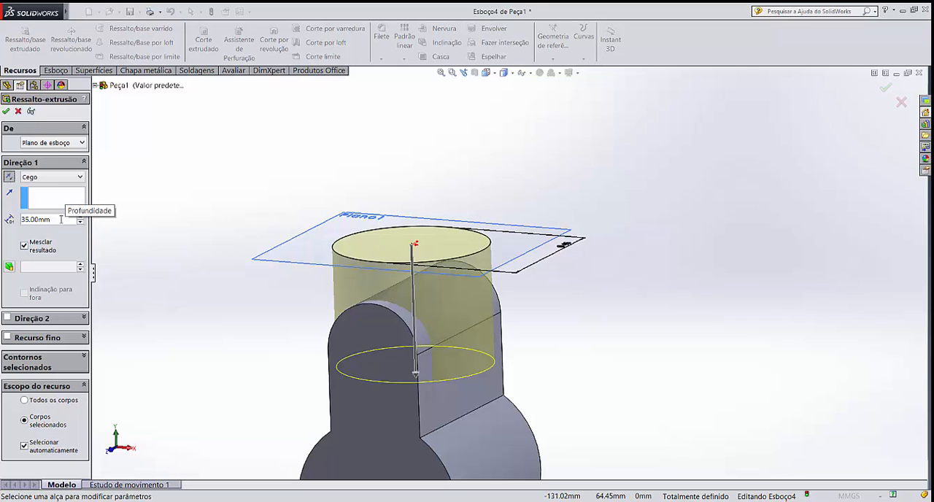
Extrude the circle up to the body's curved side face (Até a superfície), merging the result
{"action": "left_click", "coordinate": [60, 179]}
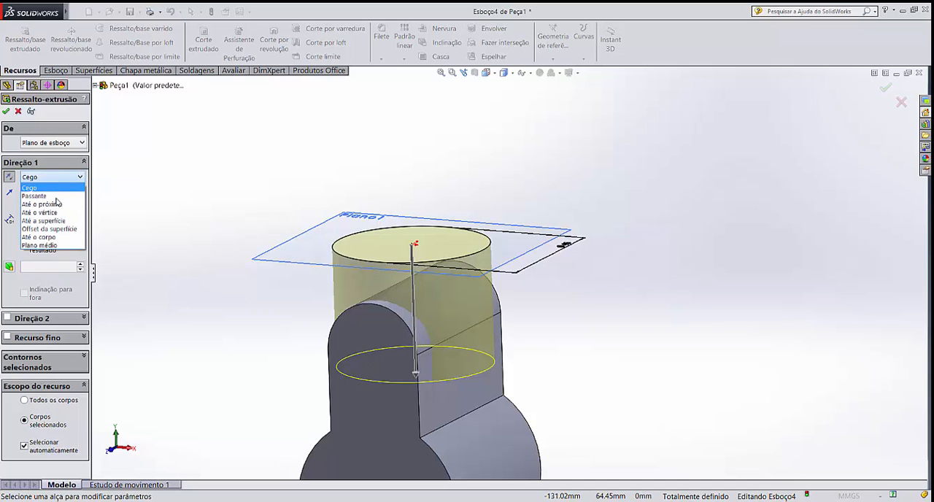
{"action": "left_click", "coordinate": [49, 220]}
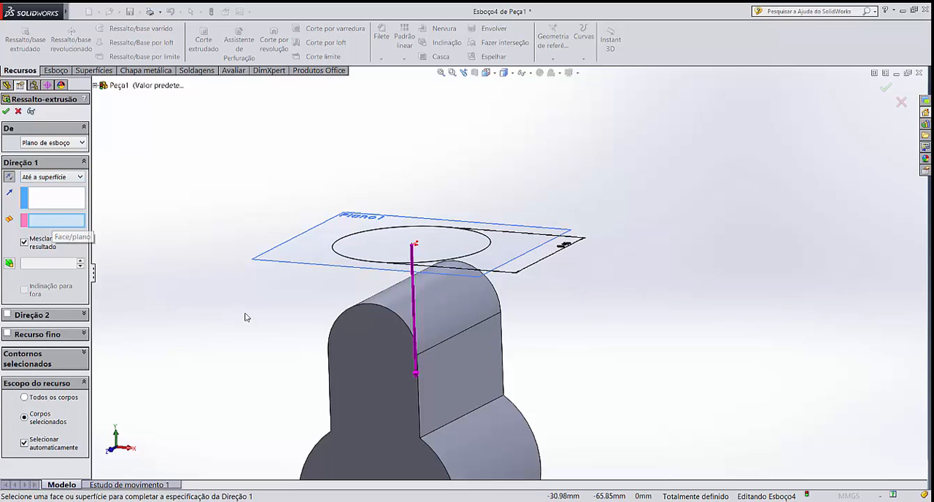
{"action": "left_click", "coordinate": [491, 427]}
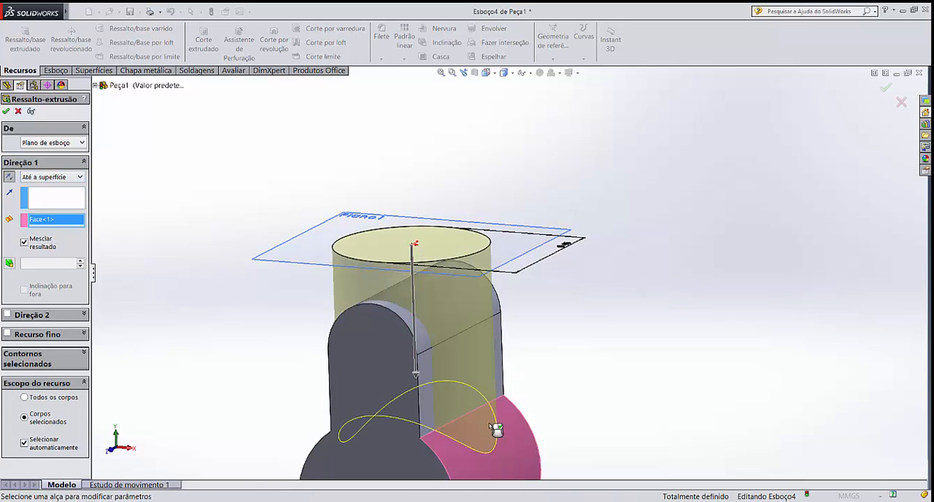
{"action": "scroll", "coordinate": [496, 430], "scroll_direction": "up", "scroll_amount": 3}
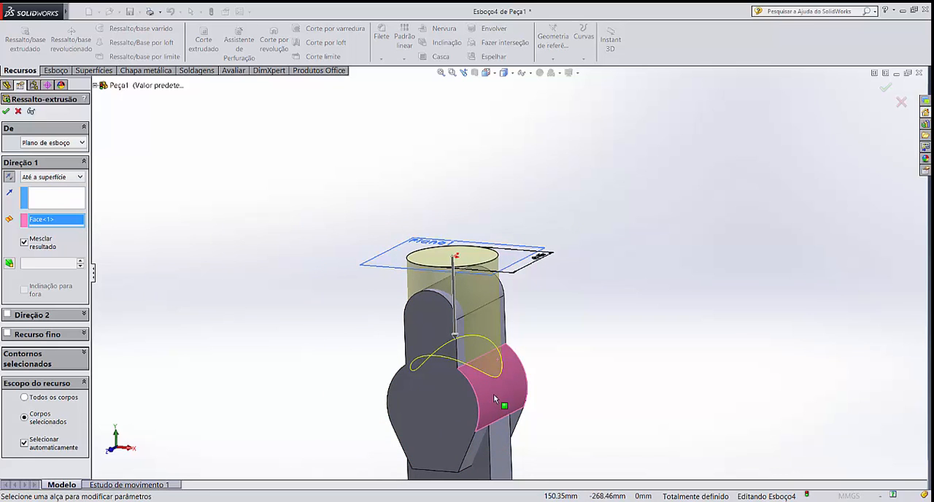
{"action": "scroll", "coordinate": [487, 389], "scroll_direction": "down", "scroll_amount": 4}
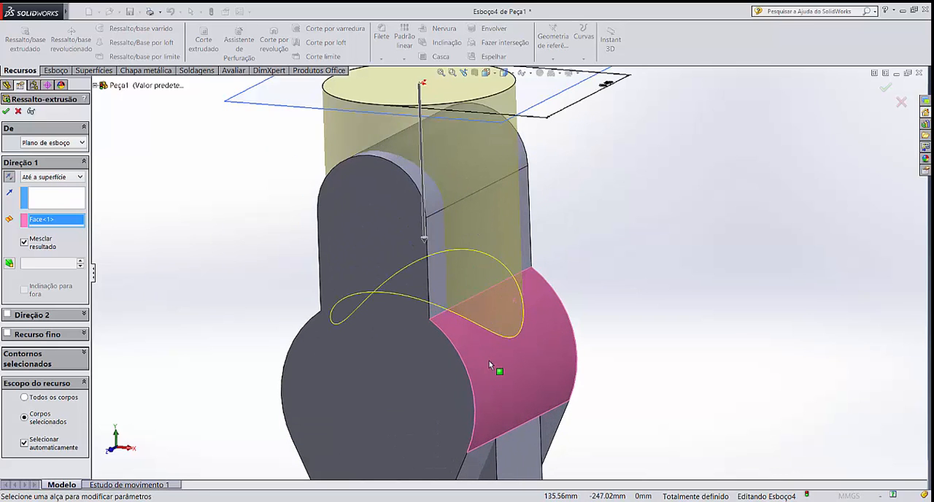
{"action": "middle_click_drag", "start_coordinate": [490, 360], "coordinate": [501, 338]}
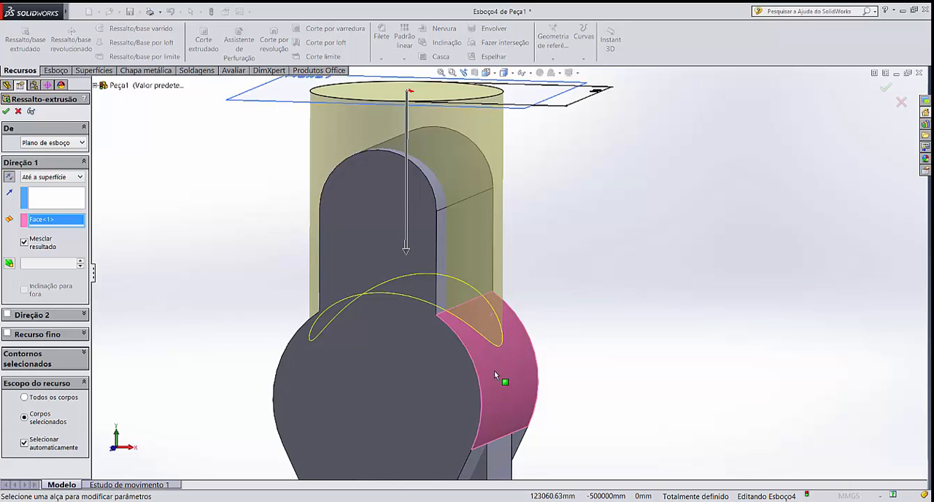
{"action": "mouse_move", "coordinate": [494, 371]}
{"action": "middle_mouse_down"}
{"action": "mouse_move", "coordinate": [555, 355]}
{"action": "mouse_move", "coordinate": [485, 358]}
{"action": "mouse_move", "coordinate": [477, 341]}
{"action": "mouse_move", "coordinate": [501, 309]}
{"action": "mouse_move", "coordinate": [481, 313]}
{"action": "middle_mouse_up"}
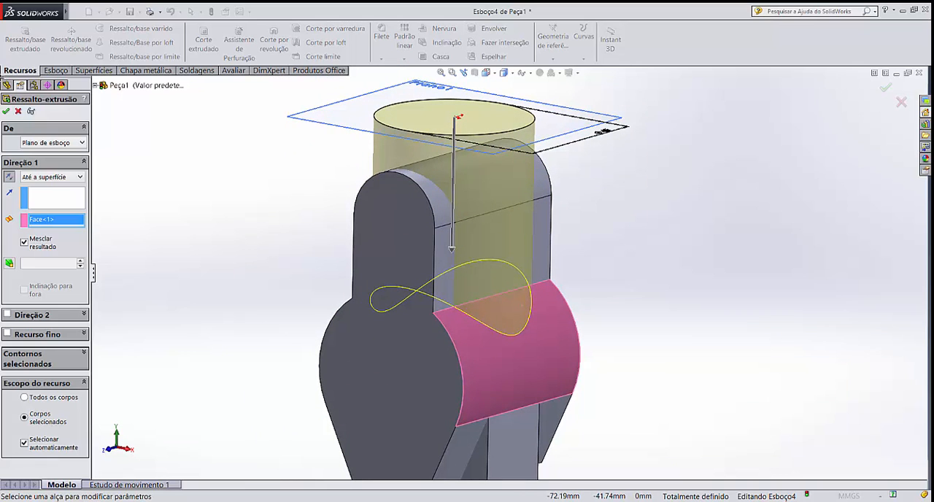
{"action": "left_click", "coordinate": [6, 111]}
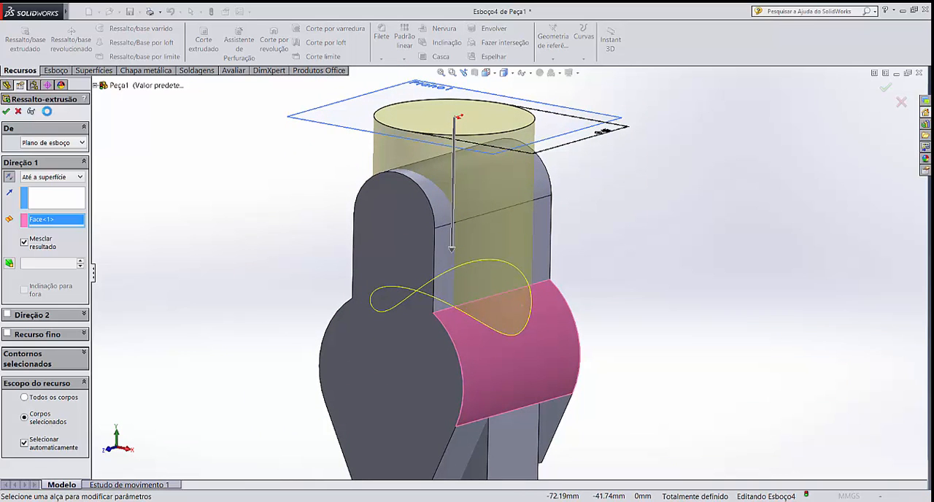
Hide the offset reference plane at the top of the vertical cylinder
{"action": "middle_click", "coordinate": [291, 187]}
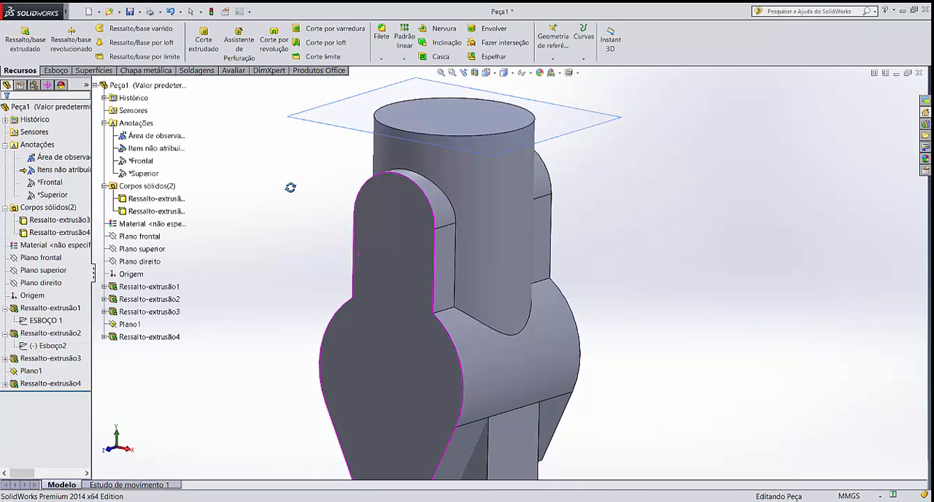
{"action": "scroll", "coordinate": [433, 137], "scroll_direction": "up", "scroll_amount": 3}
{"action": "scroll", "coordinate": [504, 186], "scroll_direction": "down", "scroll_amount": 2}
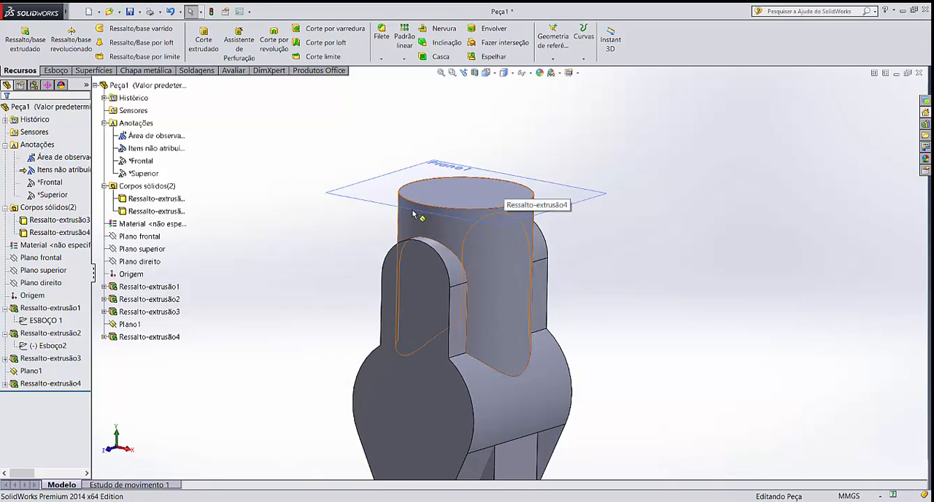
{"action": "left_click", "coordinate": [388, 200]}
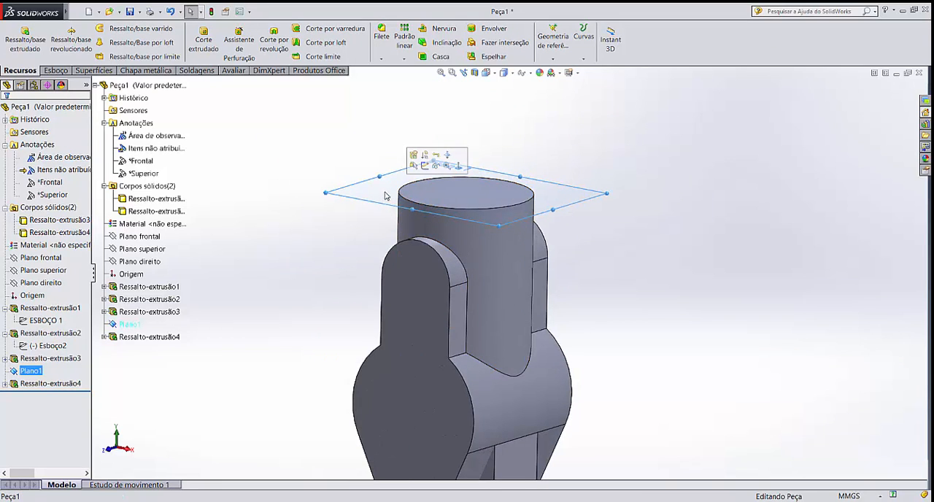
{"action": "left_click", "coordinate": [437, 168]}
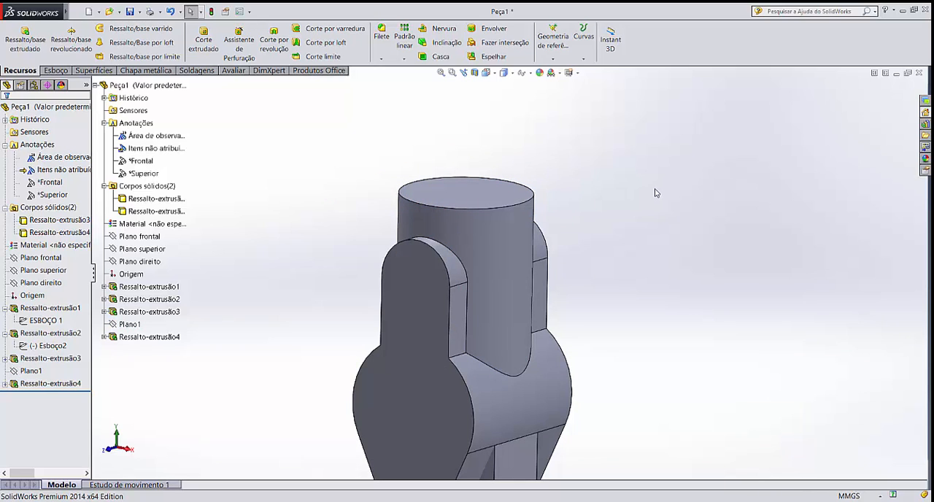
Sketch a circle centred on the origin, about 21 mm in radius, on the right plane (Plano direito)
{"action": "scroll", "coordinate": [635, 314], "scroll_direction": "up", "scroll_amount": 6}
{"action": "scroll", "coordinate": [551, 319], "scroll_direction": "down", "scroll_amount": 5}
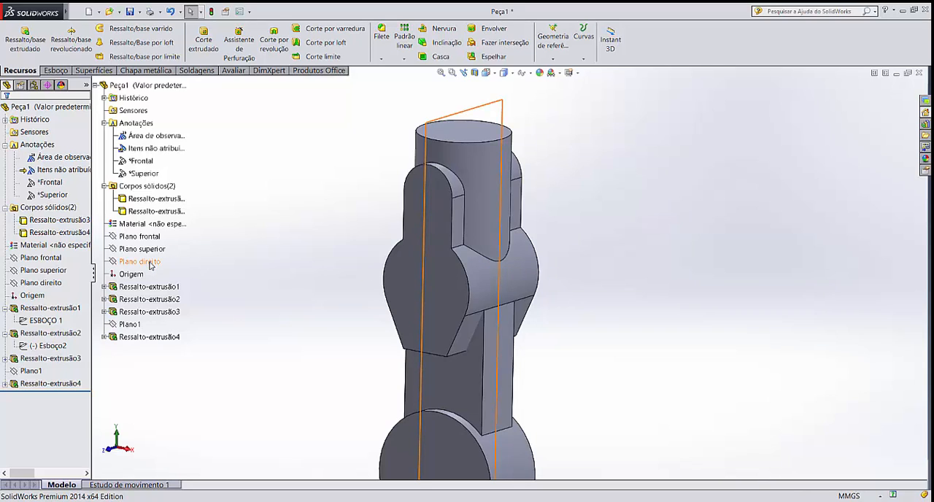
{"action": "left_click", "coordinate": [150, 264]}
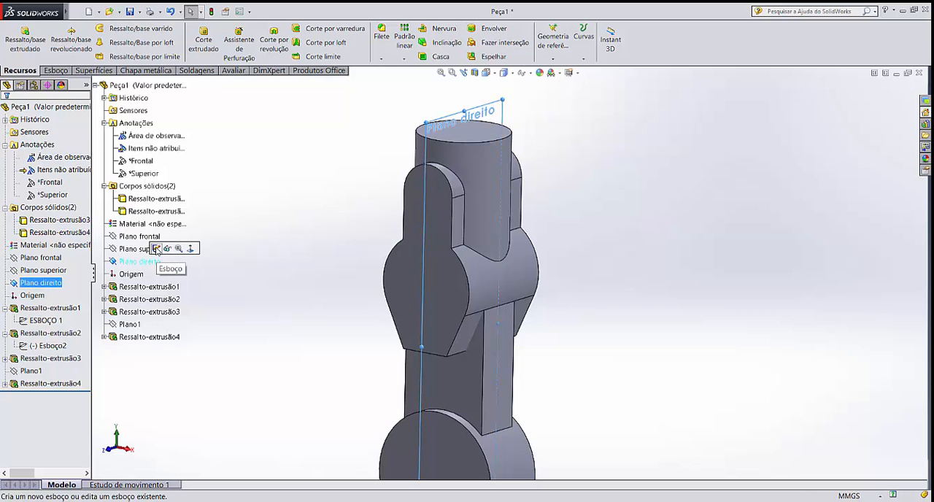
{"action": "left_click", "coordinate": [156, 250]}
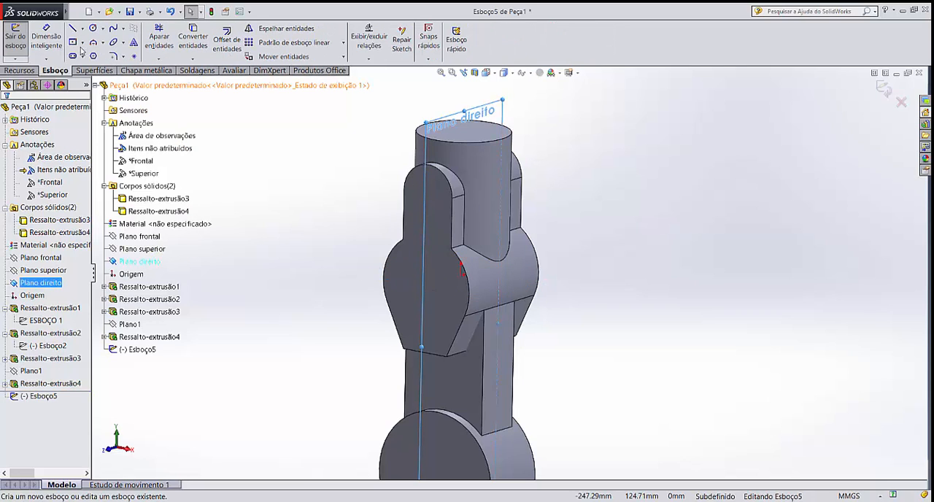
{"action": "left_click", "coordinate": [93, 28]}
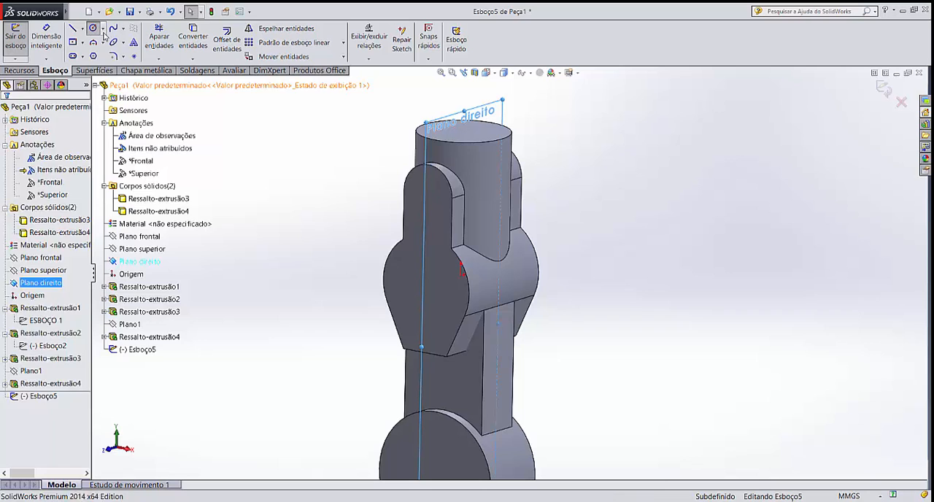
{"action": "left_click", "coordinate": [461, 275]}
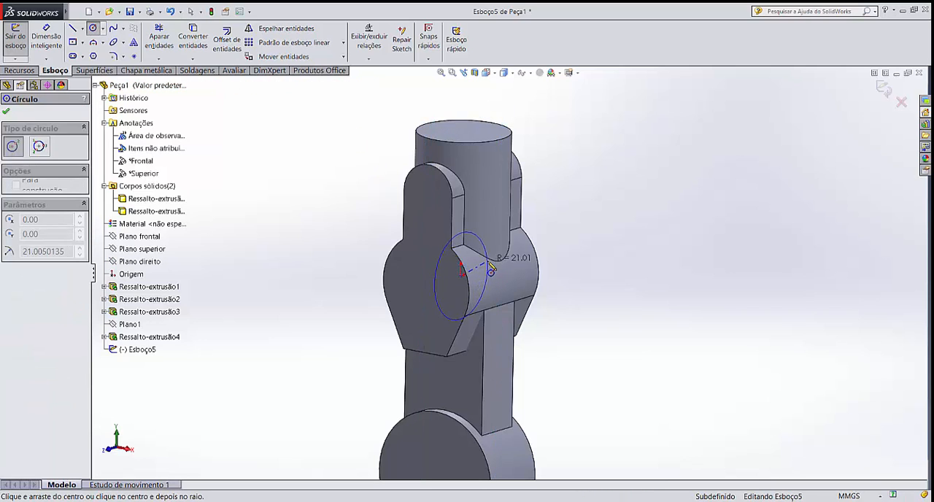
{"action": "left_click", "coordinate": [491, 270]}
{"action": "key", "text": "Escape"}
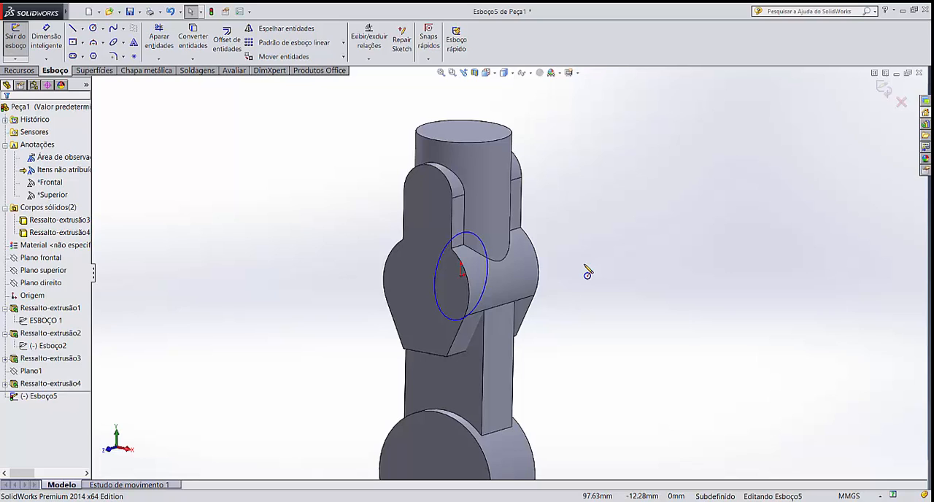
Dimension the circle's diameter and set it to 28 mm
{"action": "left_click", "coordinate": [46, 36]}
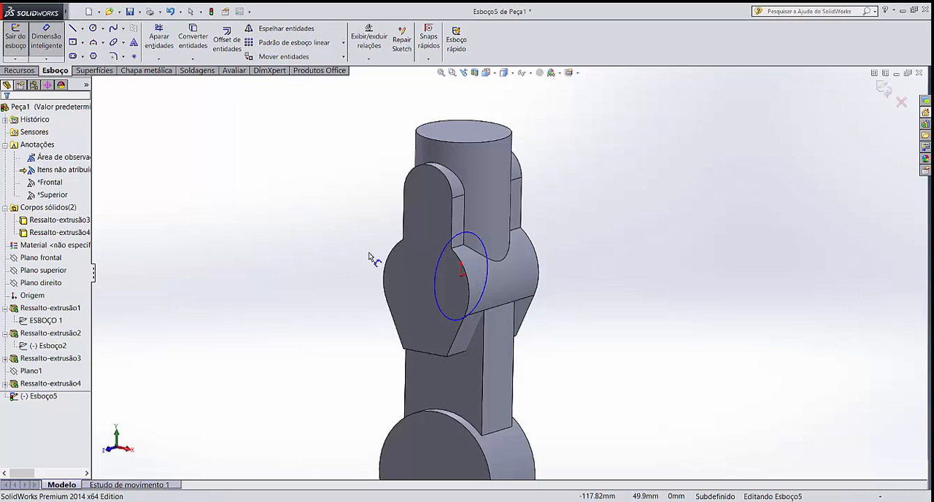
{"action": "left_click", "coordinate": [435, 290]}
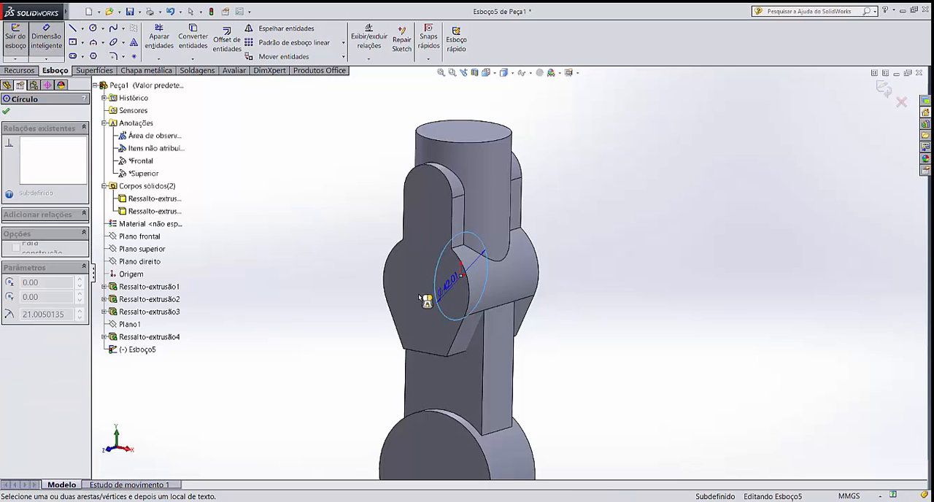
{"action": "left_click", "coordinate": [372, 319]}
{"action": "type", "text": "28"}
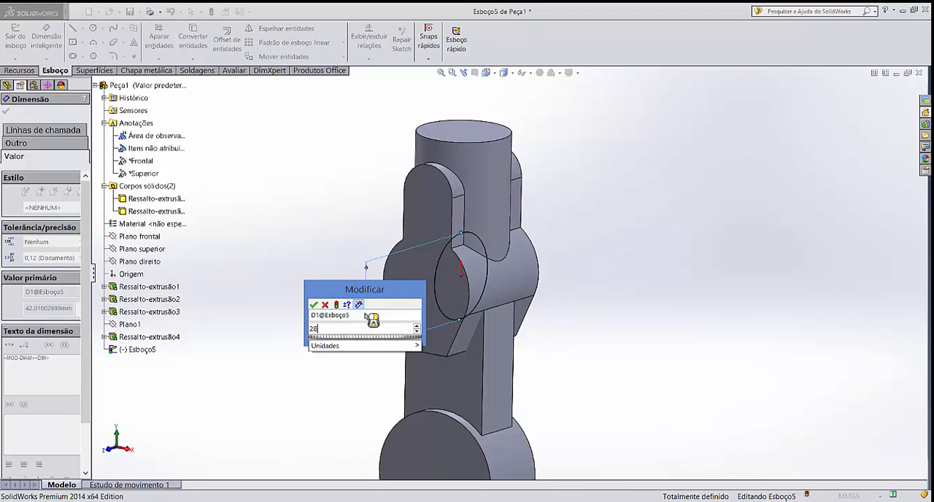
{"action": "key", "text": "Return"}
{"action": "left_click", "coordinate": [307, 327]}
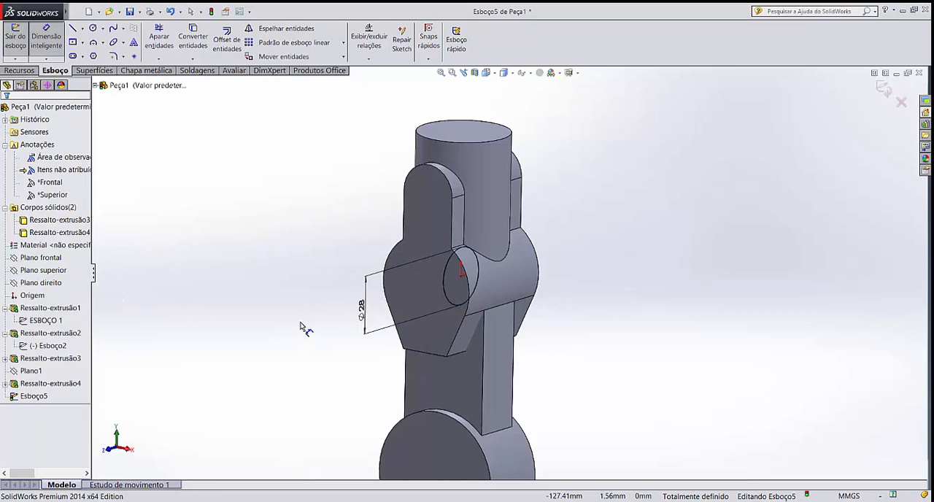
{"action": "key", "text": "Escape"}
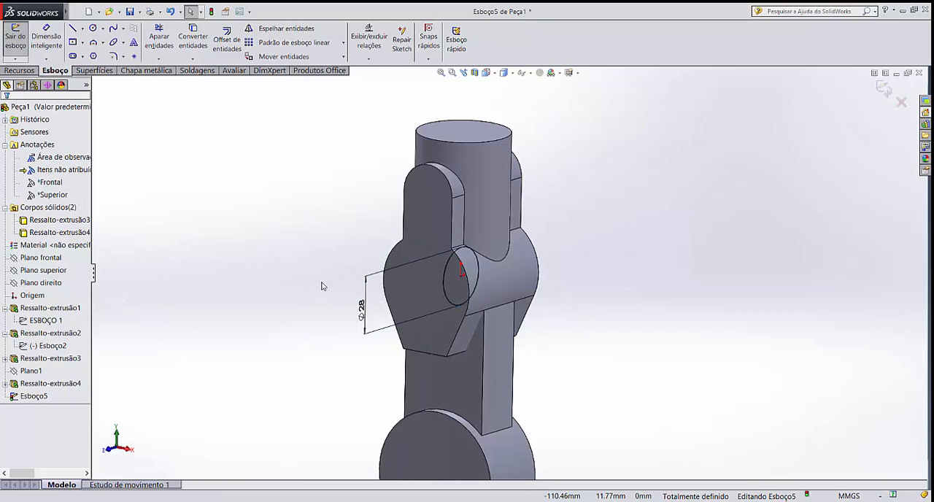
Extrude the 28 mm circle 75 mm as a boss with the mid-plane (Plano médio) end condition, merging the result
{"action": "left_click", "coordinate": [17, 71]}
{"action": "left_click", "coordinate": [24, 40]}
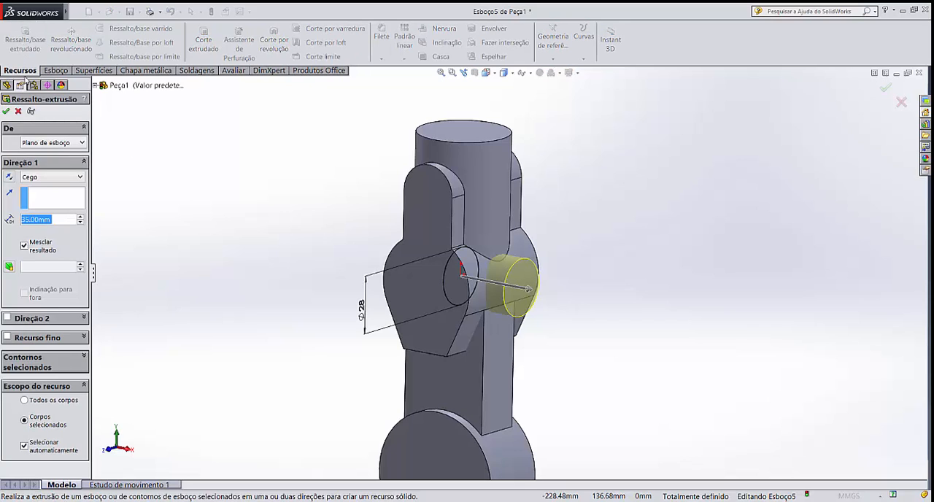
{"action": "left_click", "coordinate": [43, 178]}
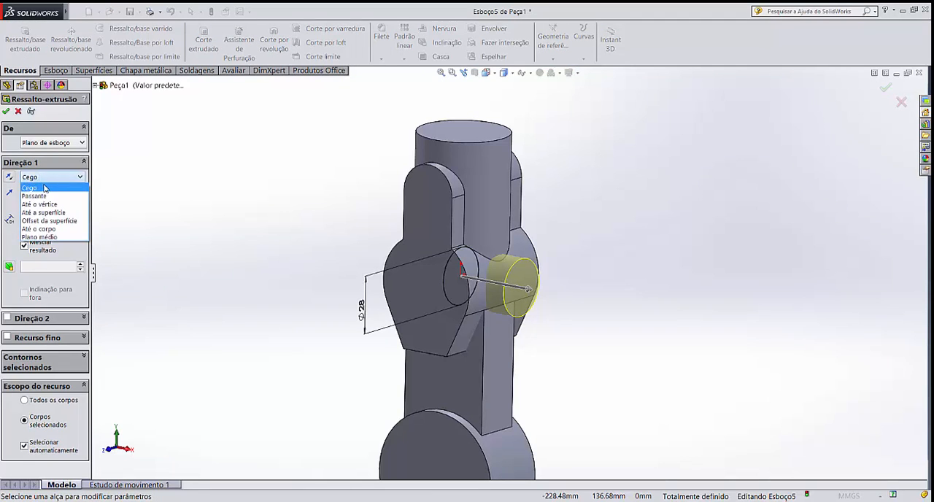
{"action": "left_click", "coordinate": [52, 238]}
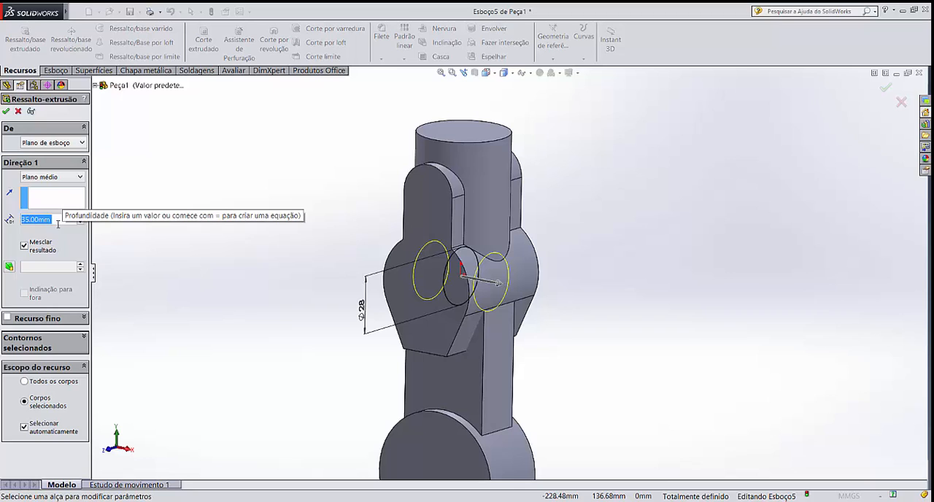
{"action": "type", "text": "75"}
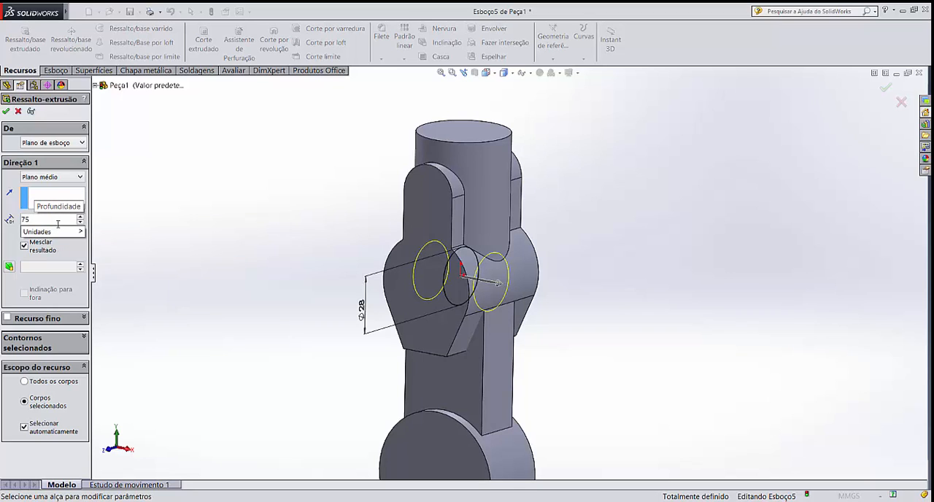
{"action": "key", "text": "Return"}
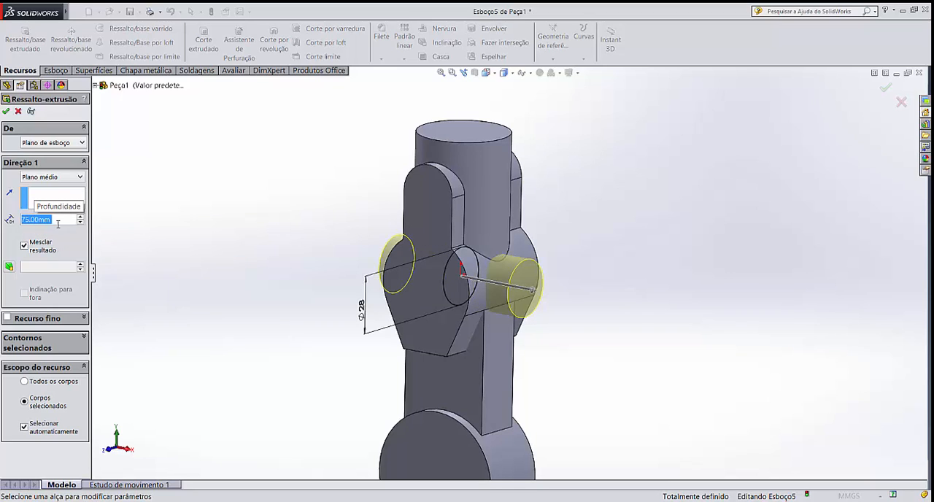
{"action": "key", "text": "Return"}
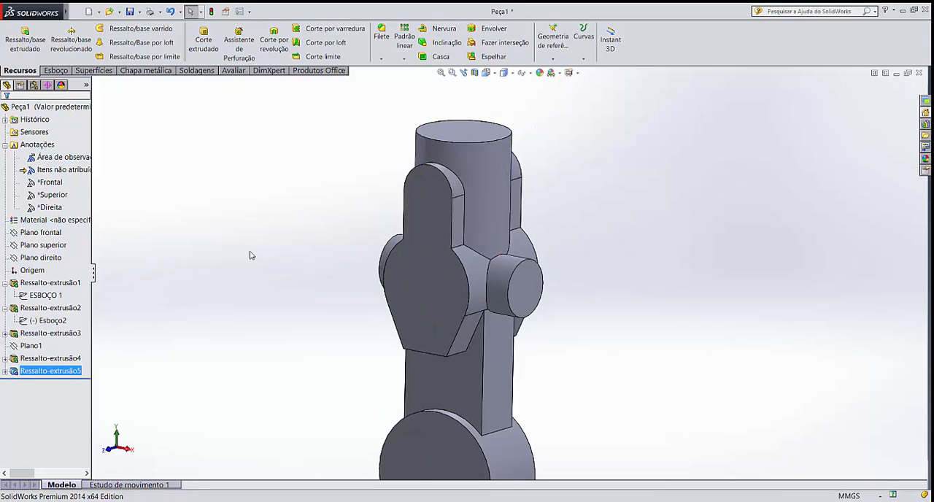
Start a new sketch on the flat front face of the main body and orient the view normal to it
{"action": "mouse_move", "coordinate": [262, 257]}
{"action": "middle_mouse_down"}
{"action": "mouse_move", "coordinate": [333, 243]}
{"action": "mouse_move", "coordinate": [269, 249]}
{"action": "middle_mouse_up"}
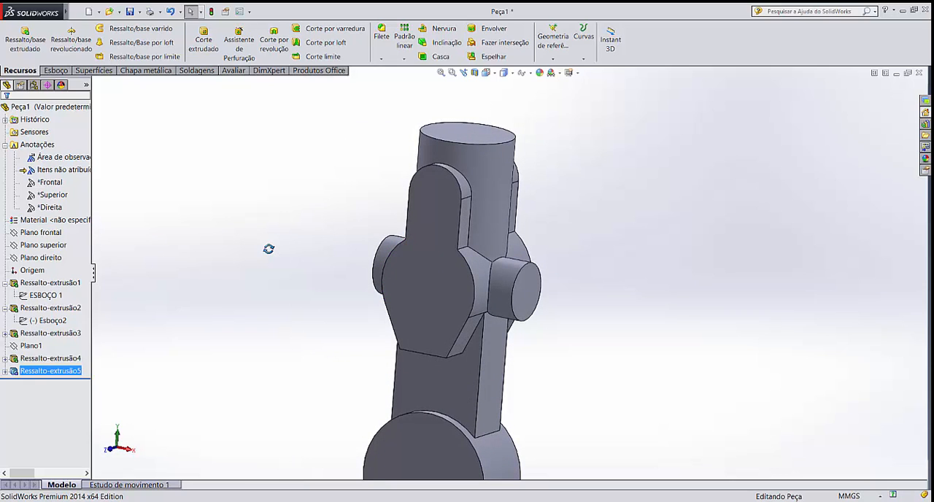
{"action": "mouse_move", "coordinate": [318, 246]}
{"action": "middle_mouse_down"}
{"action": "mouse_move", "coordinate": [365, 260]}
{"action": "mouse_move", "coordinate": [312, 254]}
{"action": "middle_mouse_up"}
{"action": "scroll", "coordinate": [352, 347], "scroll_direction": "up", "scroll_amount": 2}
{"action": "scroll", "coordinate": [351, 347], "scroll_direction": "up", "scroll_amount": 1}
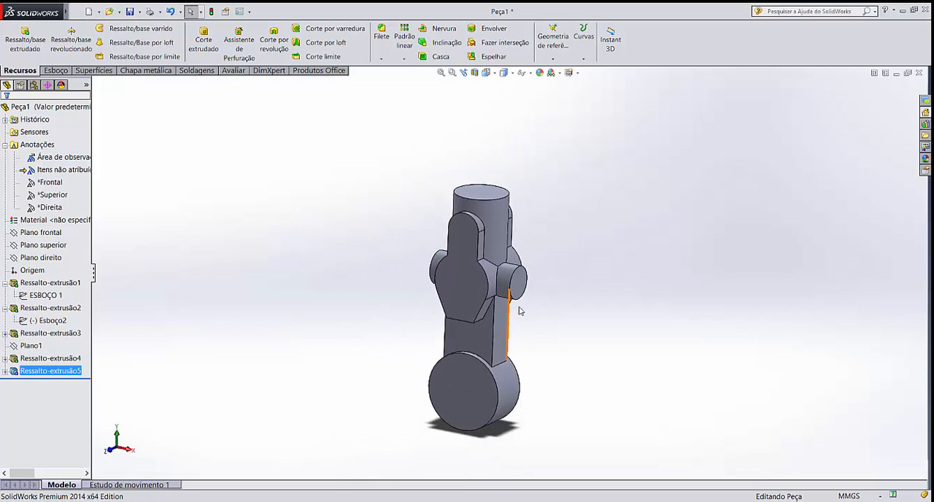
{"action": "scroll", "coordinate": [542, 307], "scroll_direction": "down", "scroll_amount": 1}
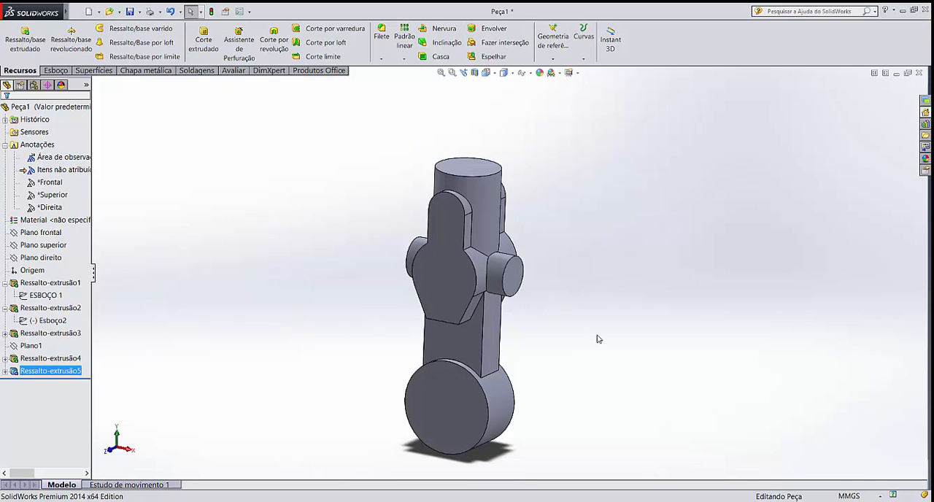
{"action": "middle_click_drag", "start_coordinate": [587, 345], "coordinate": [567, 338]}
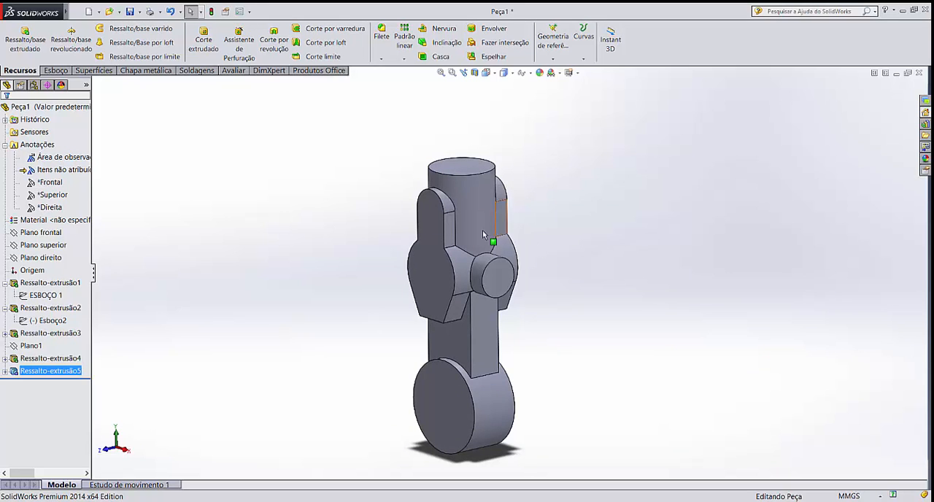
{"action": "scroll", "coordinate": [428, 277], "scroll_direction": "down", "scroll_amount": 3}
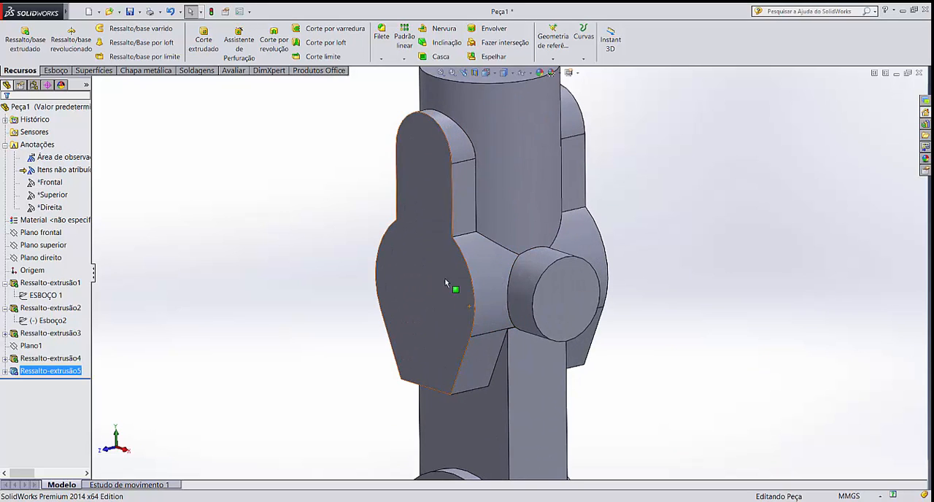
{"action": "left_click", "coordinate": [442, 285]}
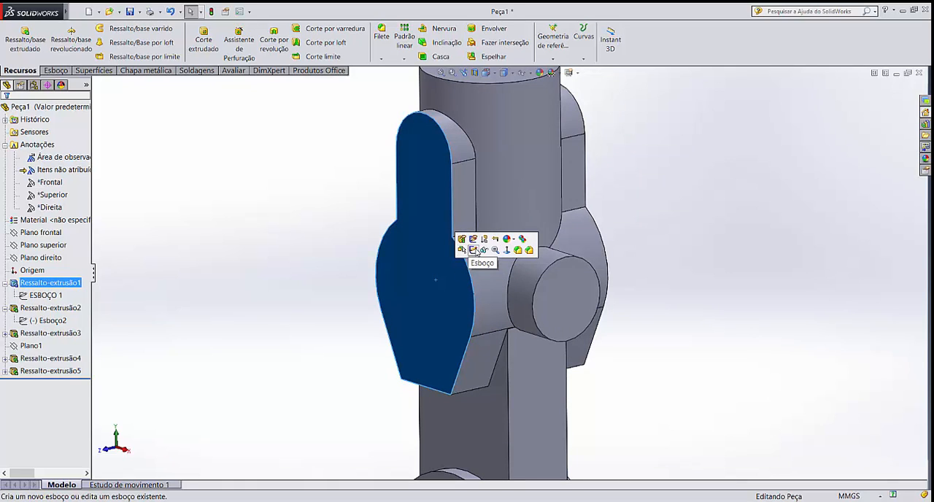
{"action": "left_click", "coordinate": [292, 204]}
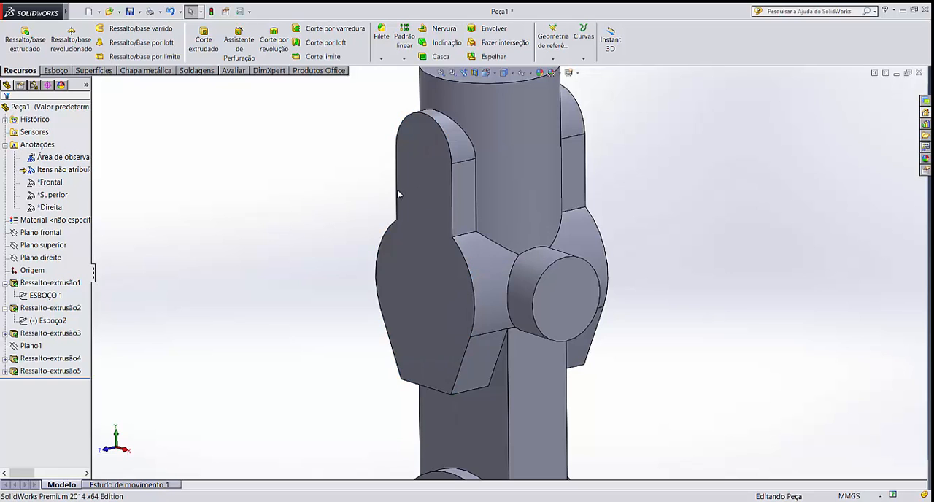
{"action": "left_click", "coordinate": [426, 189]}
{"action": "left_click", "coordinate": [454, 161]}
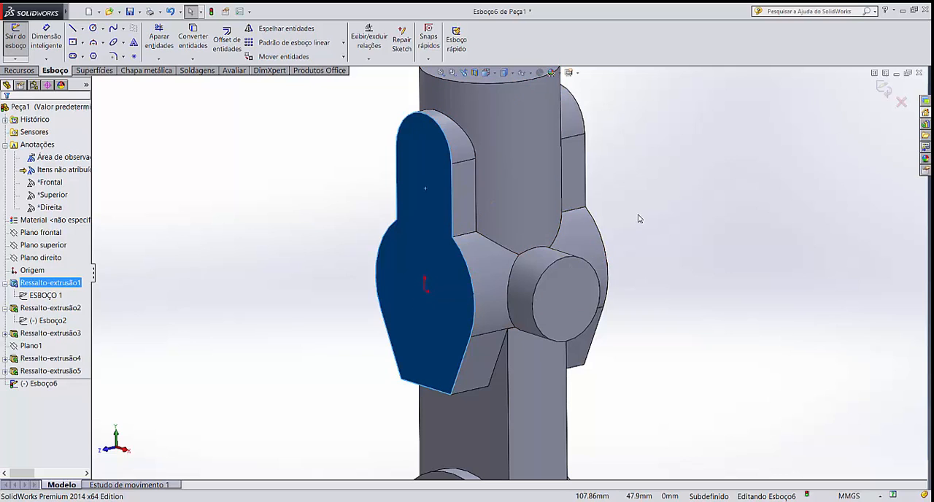
{"action": "key", "text": "ctrl+8"}
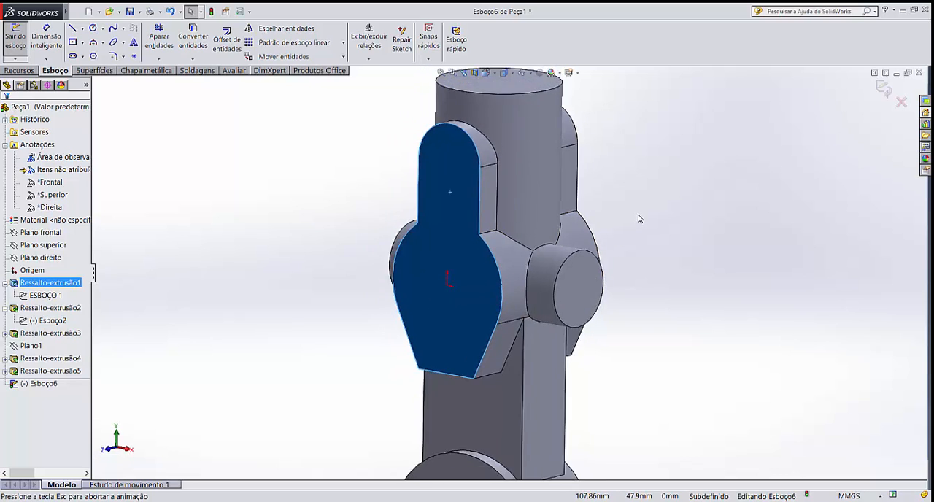
{"action": "left_click", "coordinate": [636, 216]}
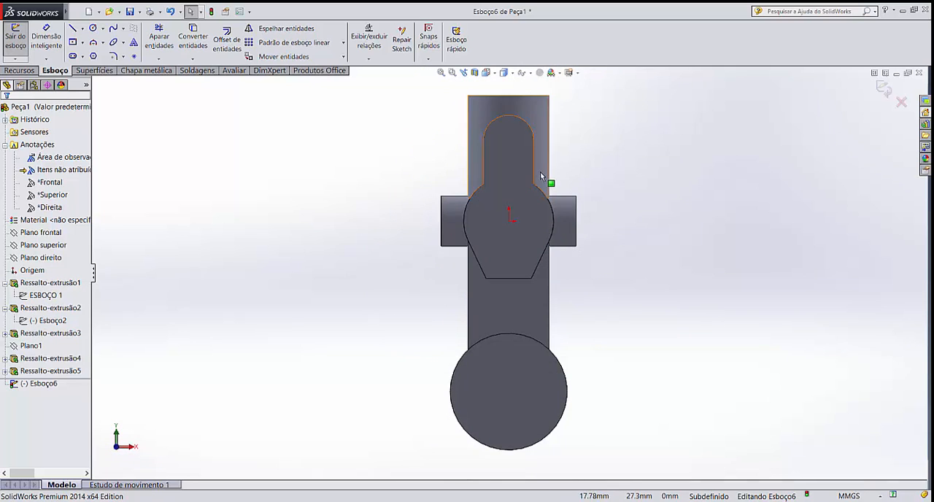
{"action": "scroll", "coordinate": [582, 189], "scroll_direction": "up", "scroll_amount": 2}
{"action": "scroll", "coordinate": [581, 190], "scroll_direction": "down", "scroll_amount": 4}
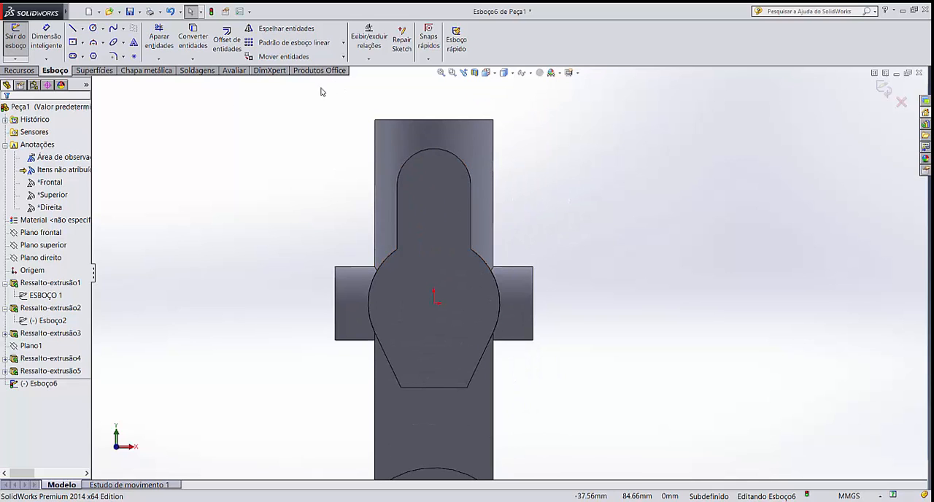
{"action": "mouse_move", "coordinate": [47, 11]}
{"action": "left_click", "coordinate": [83, 12]}
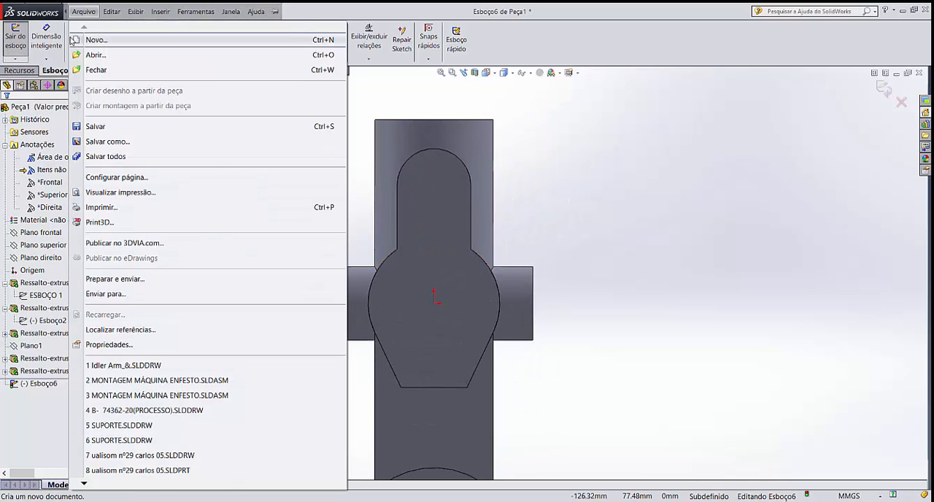
{"action": "left_click", "coordinate": [551, 176]}
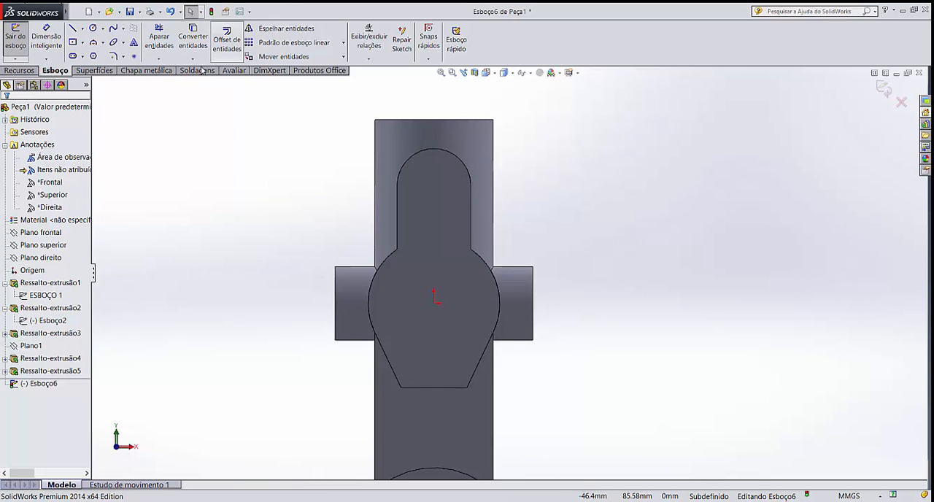
Sketch a vertical construction centerline about 127.6 mm long through the origin, extending beyond both ends of the body's front face
{"action": "left_click", "coordinate": [82, 27]}
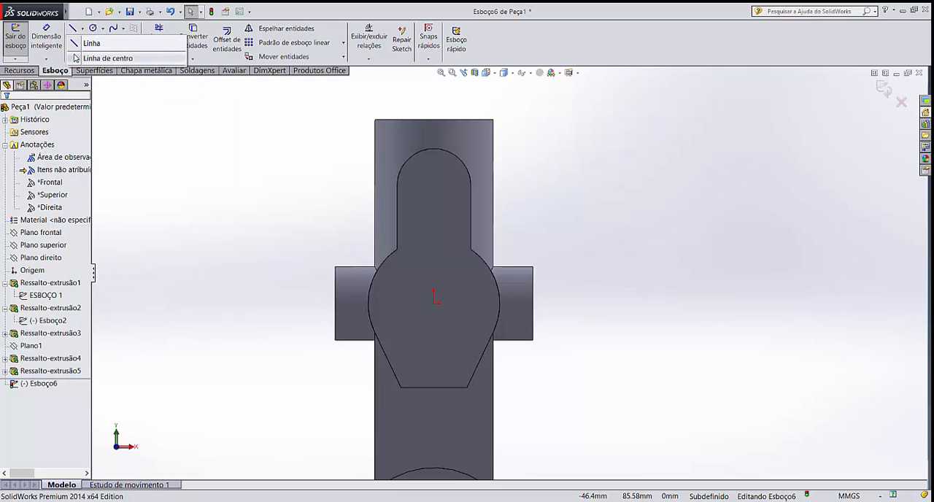
{"action": "left_click", "coordinate": [95, 56]}
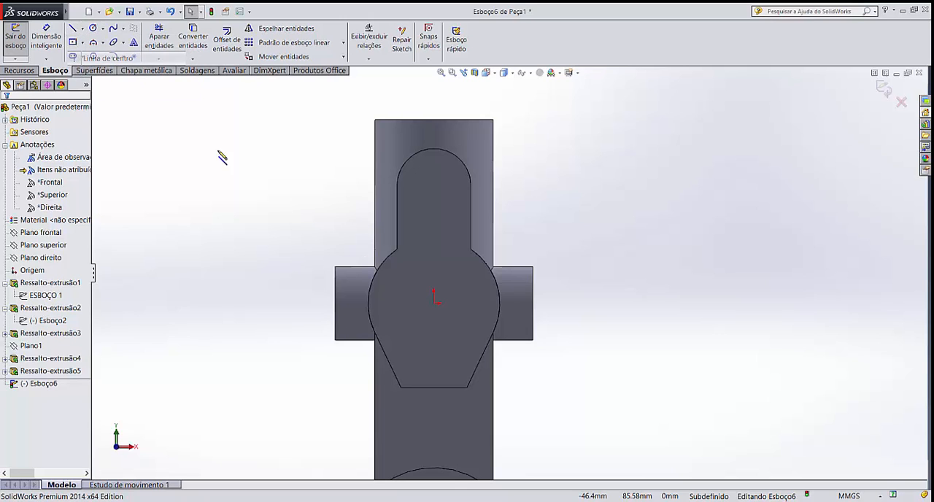
{"action": "left_click", "coordinate": [434, 429]}
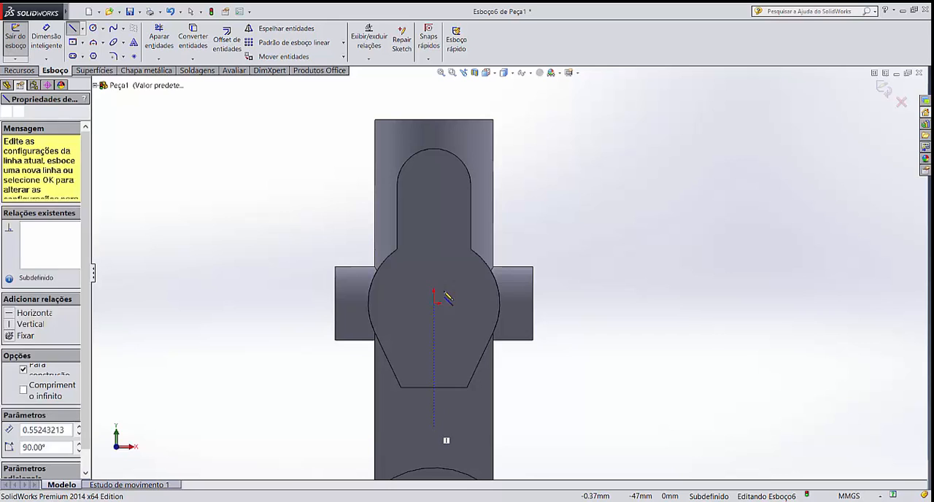
{"action": "left_click", "coordinate": [434, 93]}
{"action": "key", "text": "Escape"}
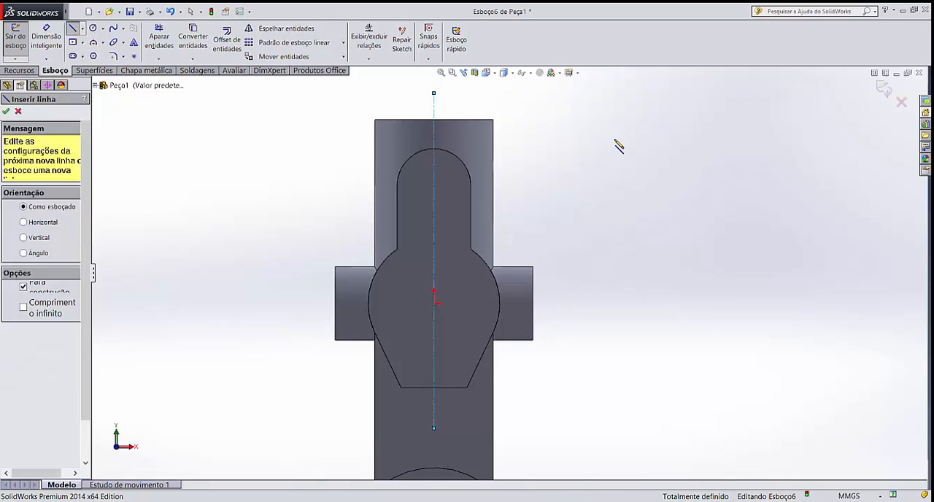
{"action": "key", "text": "Escape"}
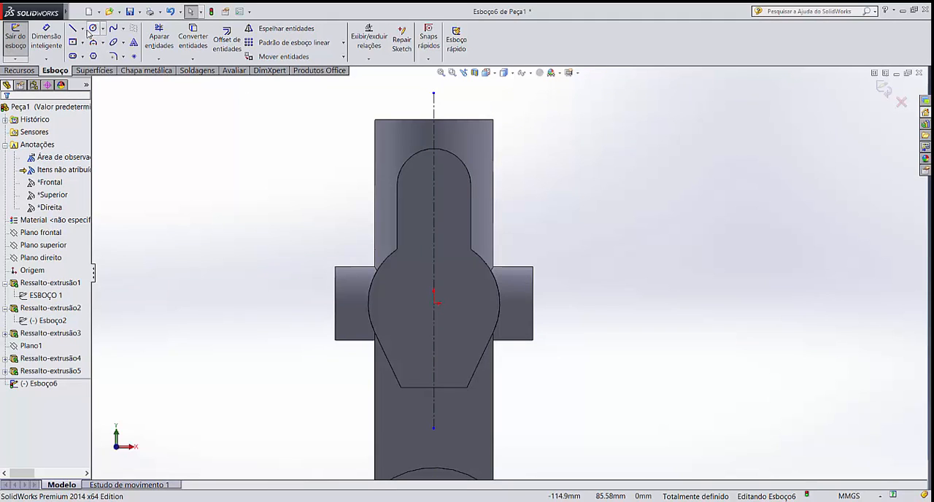
Sketch a circle centred on the origin, about 18 mm in radius, on the front face
{"action": "left_click", "coordinate": [93, 28]}
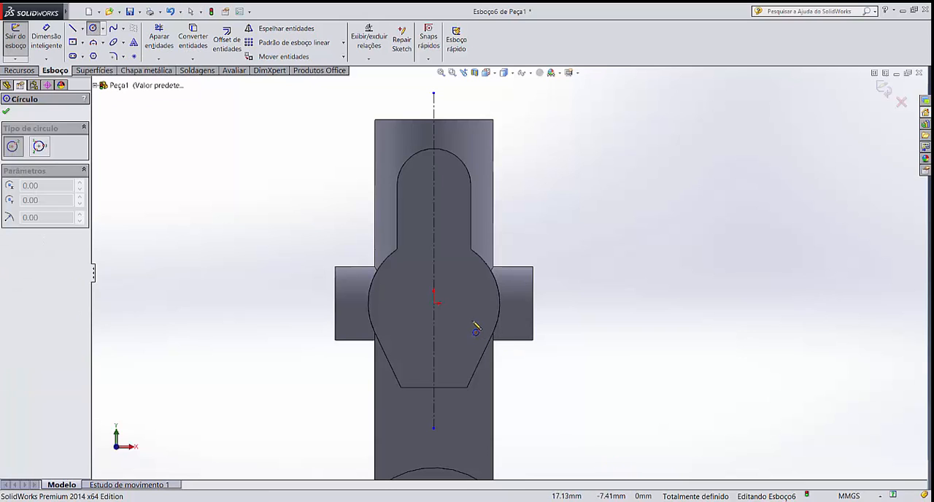
{"action": "left_click", "coordinate": [434, 299]}
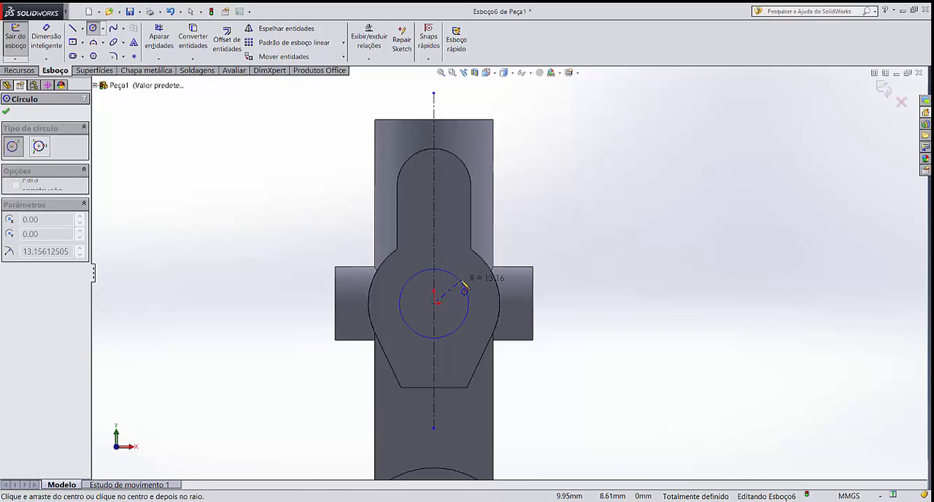
{"action": "left_click", "coordinate": [475, 285]}
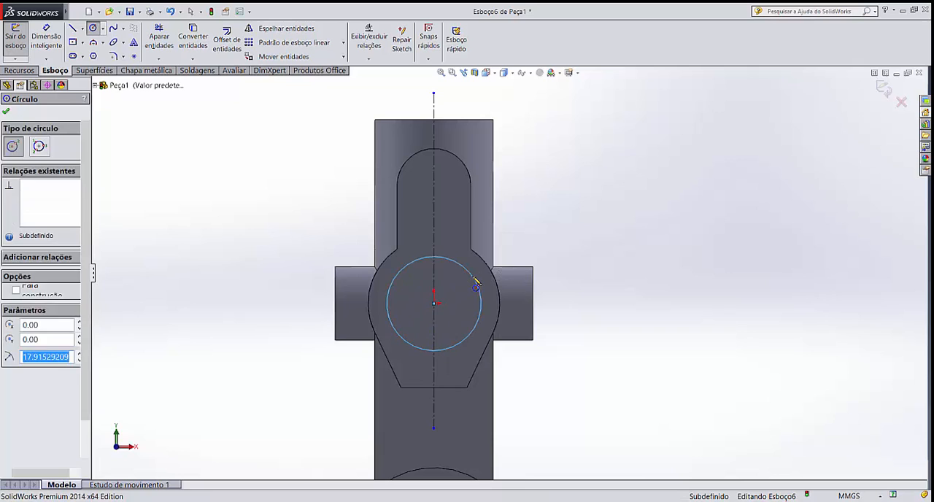
{"action": "key", "text": "Escape"}
Dimension the new circle's diameter and set it to 35 mm
{"action": "left_click", "coordinate": [46, 40]}
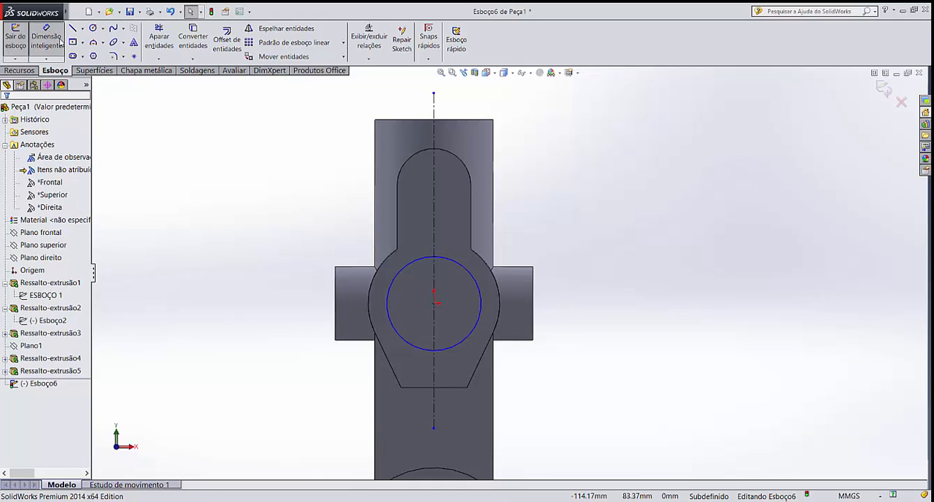
{"action": "left_click", "coordinate": [478, 284]}
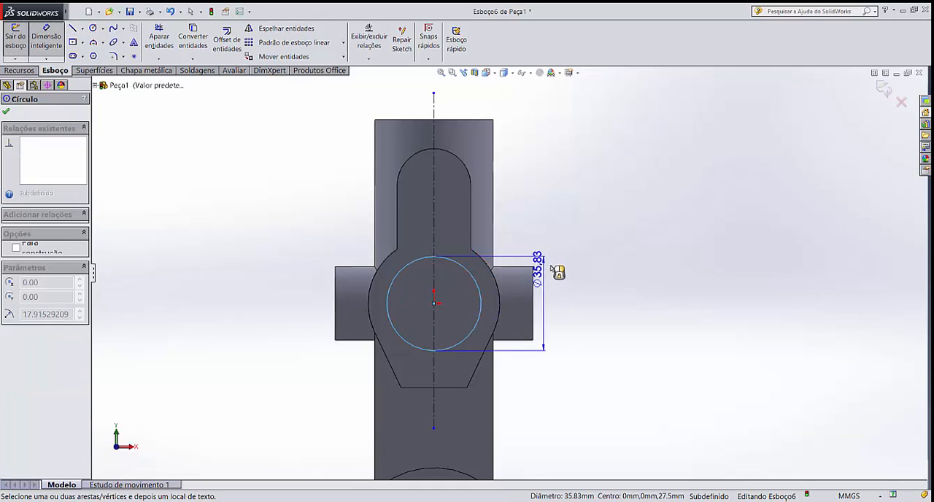
{"action": "left_click", "coordinate": [557, 270]}
{"action": "type", "text": "3"}
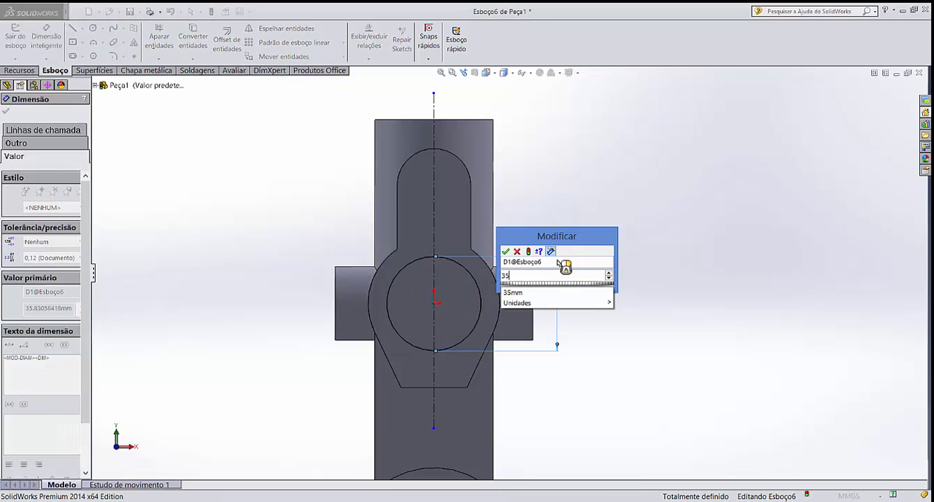
{"action": "type", "text": "5"}
{"action": "key", "text": "Return"}
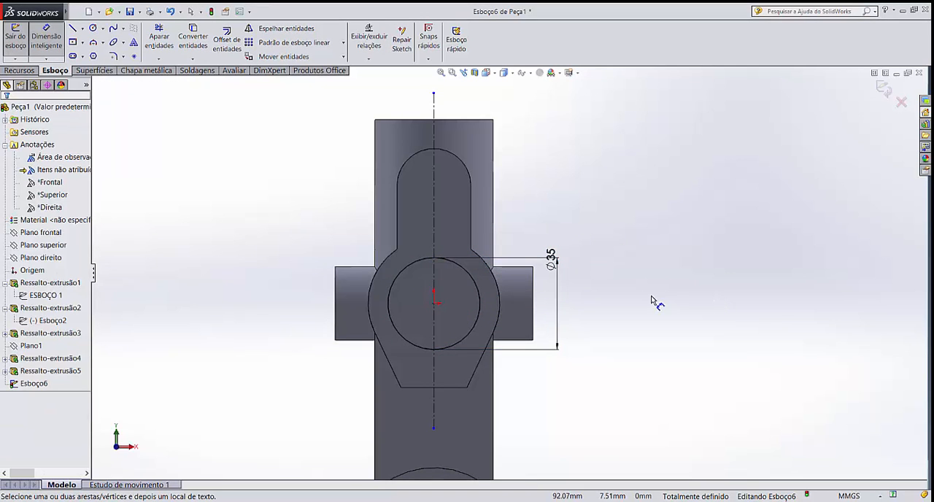
Sketch an open-topped, three-line keyway about 16 mm wide across the circle's lower edge, with vertical sides and a horizontal base
{"action": "scroll", "coordinate": [481, 335], "scroll_direction": "down", "scroll_amount": 2}
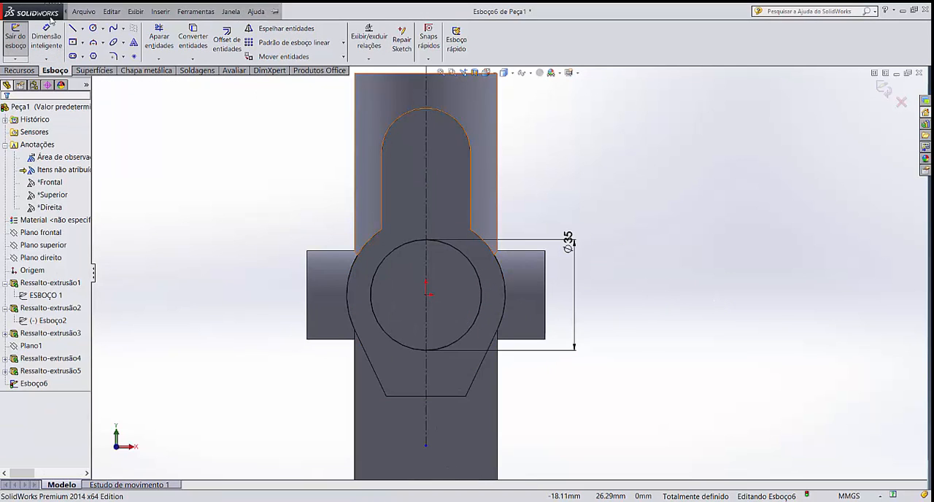
{"action": "left_click", "coordinate": [72, 28]}
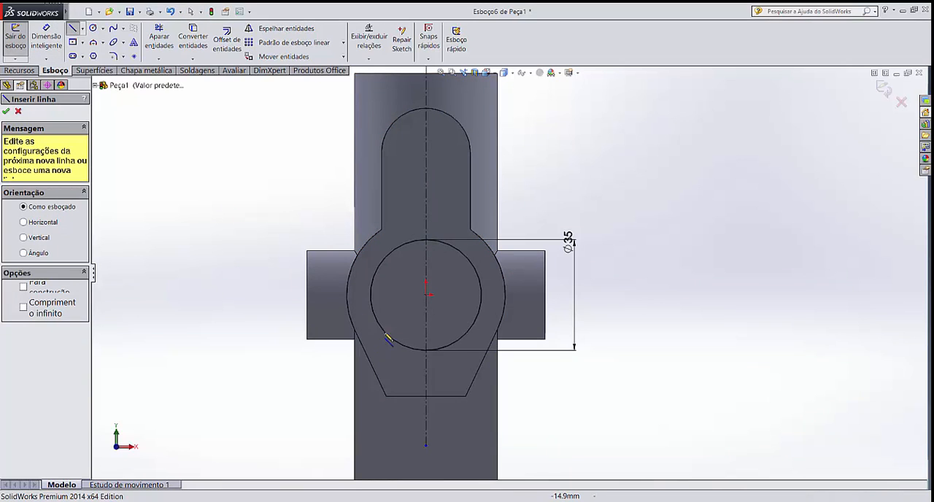
{"action": "left_click", "coordinate": [398, 332]}
{"action": "left_click", "coordinate": [397, 371]}
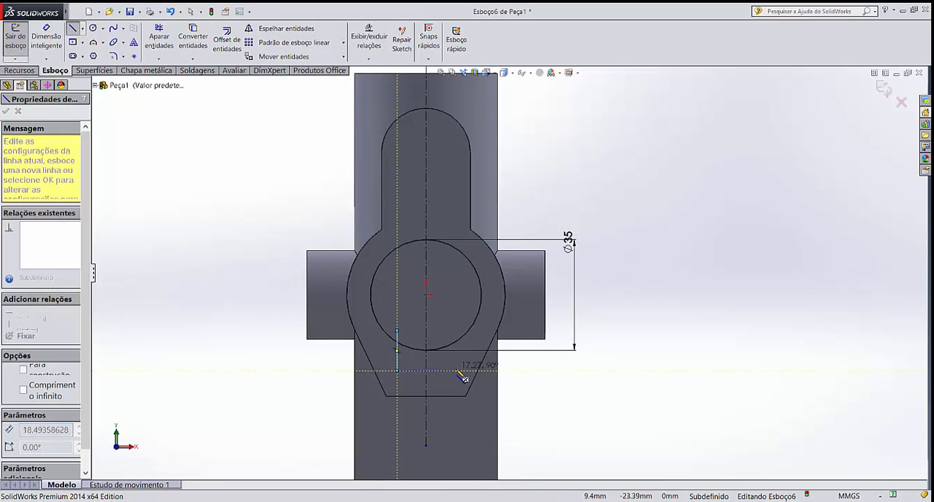
{"action": "left_click", "coordinate": [450, 371]}
{"action": "left_click", "coordinate": [449, 332]}
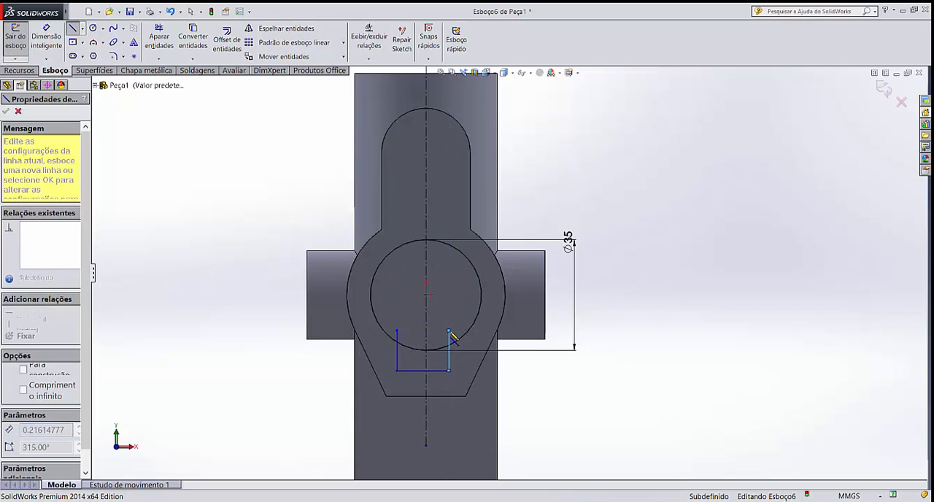
{"action": "key", "text": "Escape"}
Dimension the keyway's width between its two lower corners and set it to 11 mm
{"action": "left_click", "coordinate": [46, 36]}
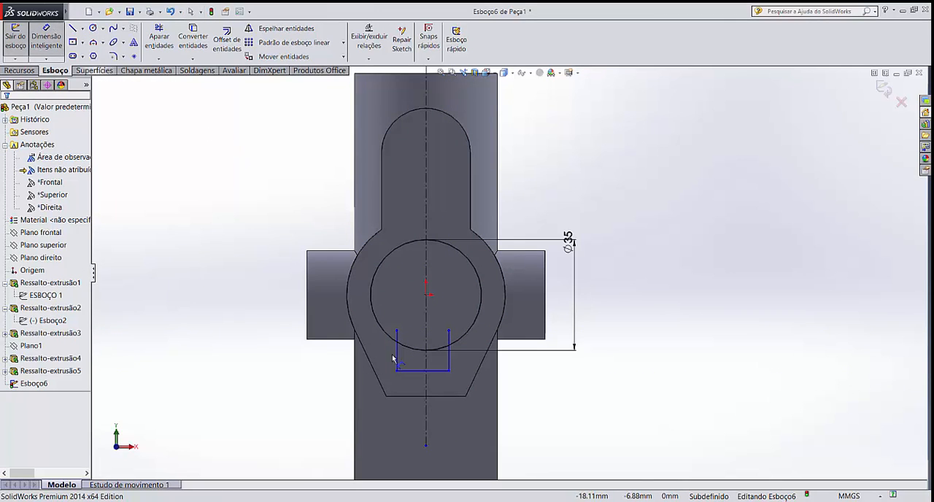
{"action": "left_click", "coordinate": [396, 373]}
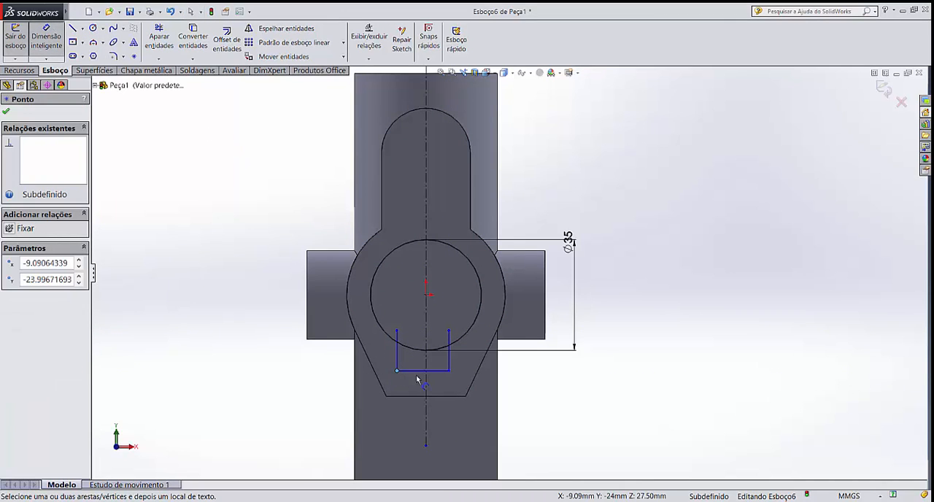
{"action": "left_click", "coordinate": [451, 371]}
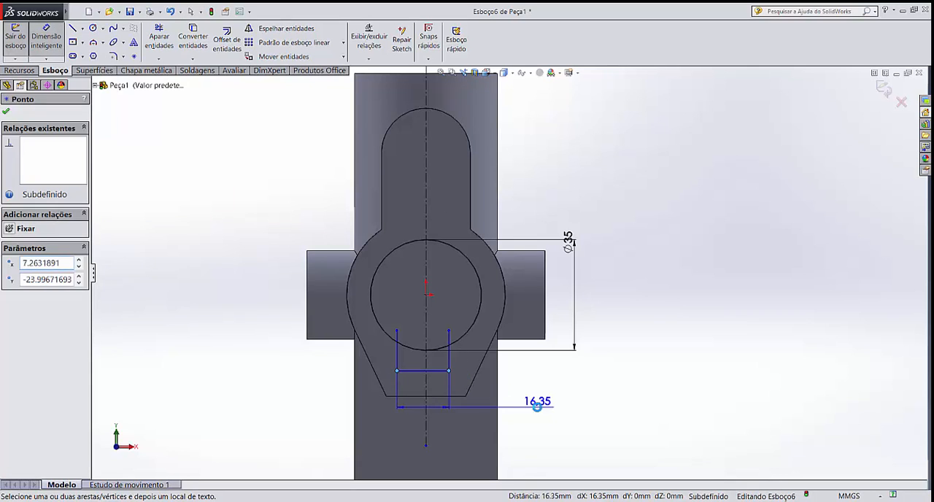
{"action": "left_click", "coordinate": [537, 406]}
{"action": "type", "text": "11"}
{"action": "key", "text": "Return"}
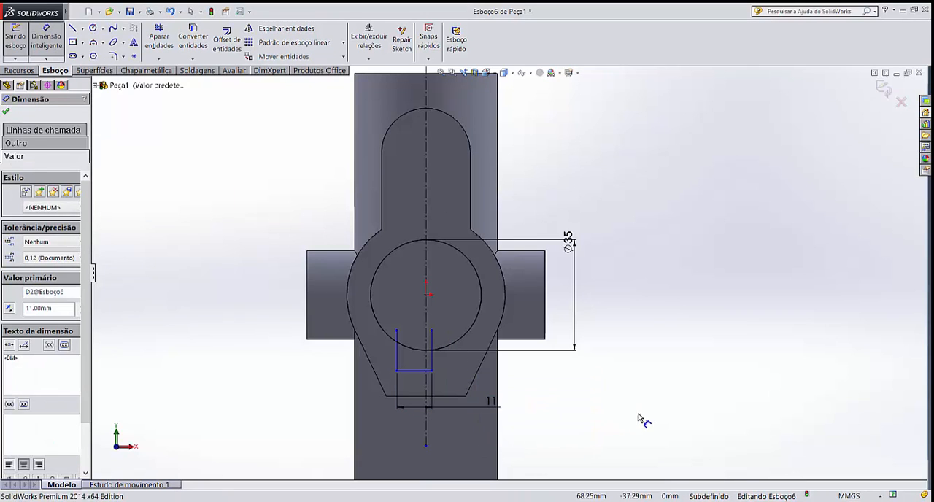
Dimension the keyway's lower-right corner from the vertical centerline and set the distance to 5.5 mm
{"action": "scroll", "coordinate": [461, 356], "scroll_direction": "down", "scroll_amount": 3}
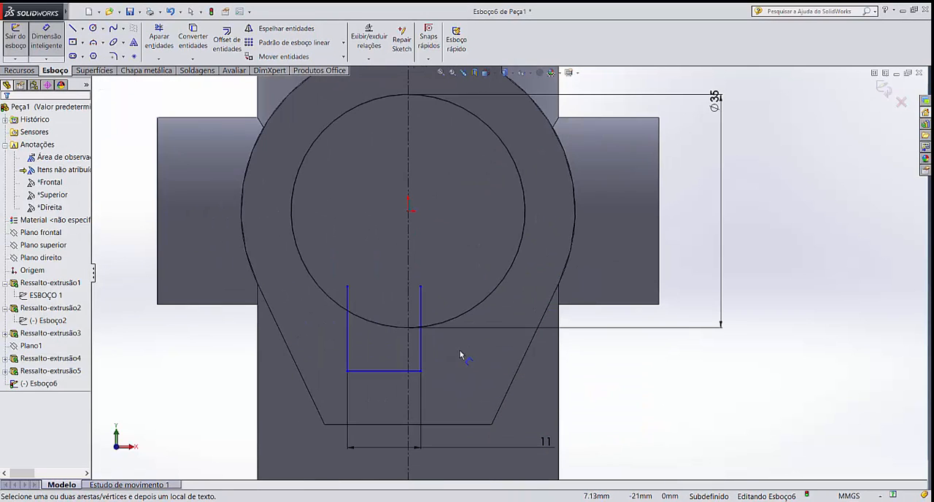
{"action": "left_click", "coordinate": [420, 372]}
{"action": "left_click", "coordinate": [408, 394]}
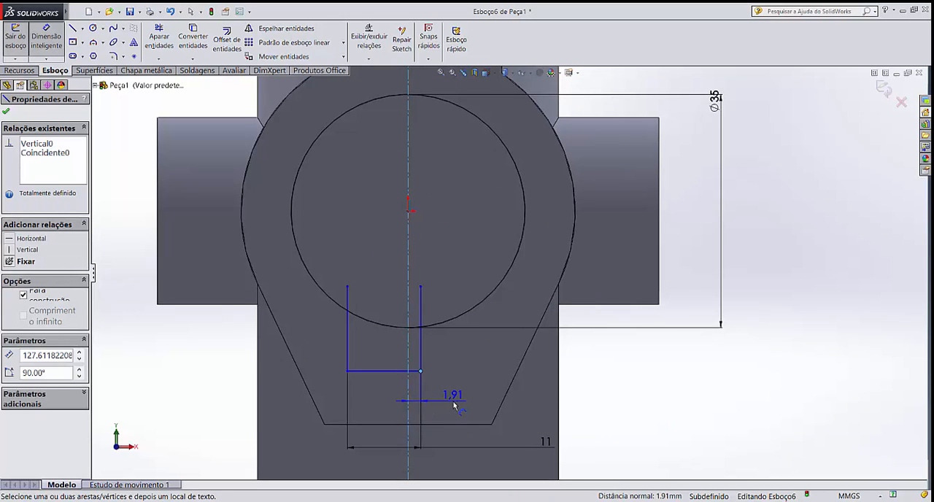
{"action": "left_click", "coordinate": [454, 406]}
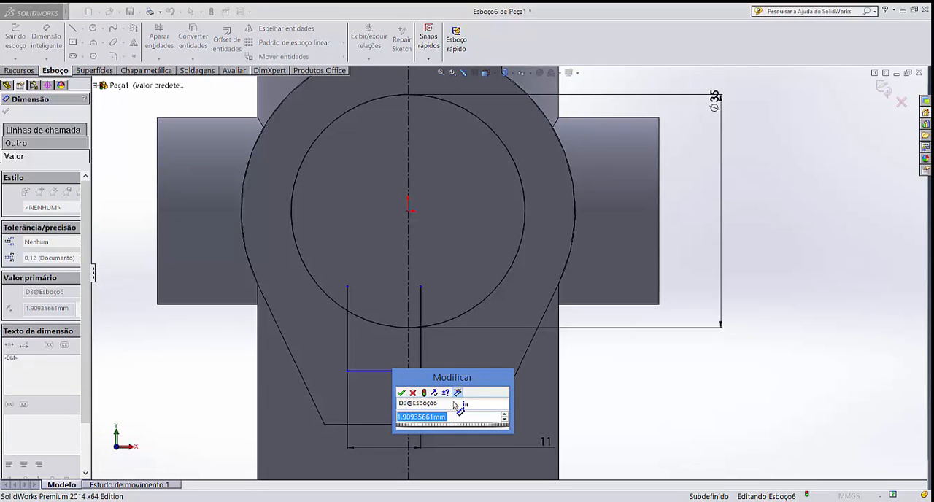
{"action": "type", "text": "5.5"}
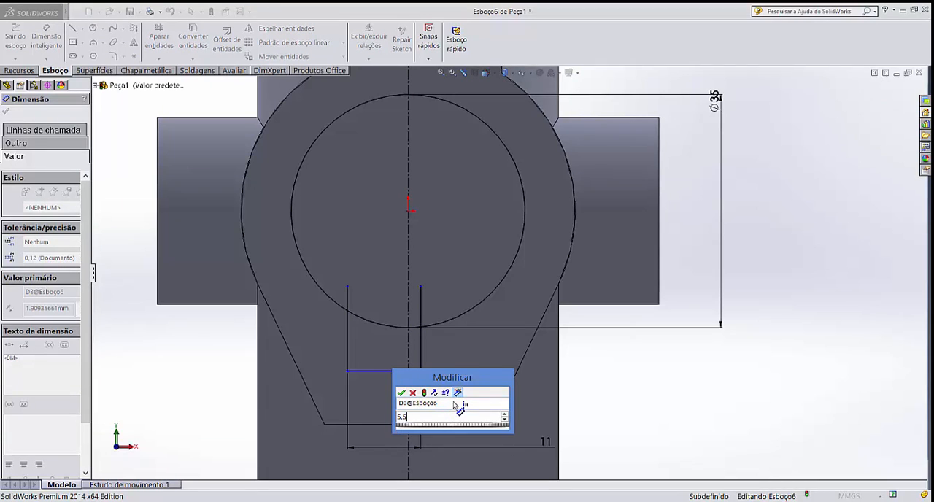
{"action": "key", "text": "Return"}
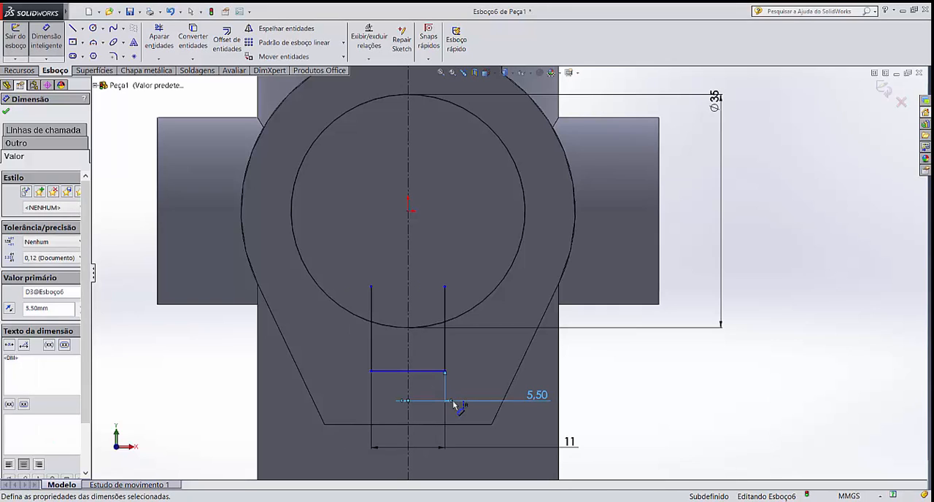
{"action": "left_click", "coordinate": [629, 404]}
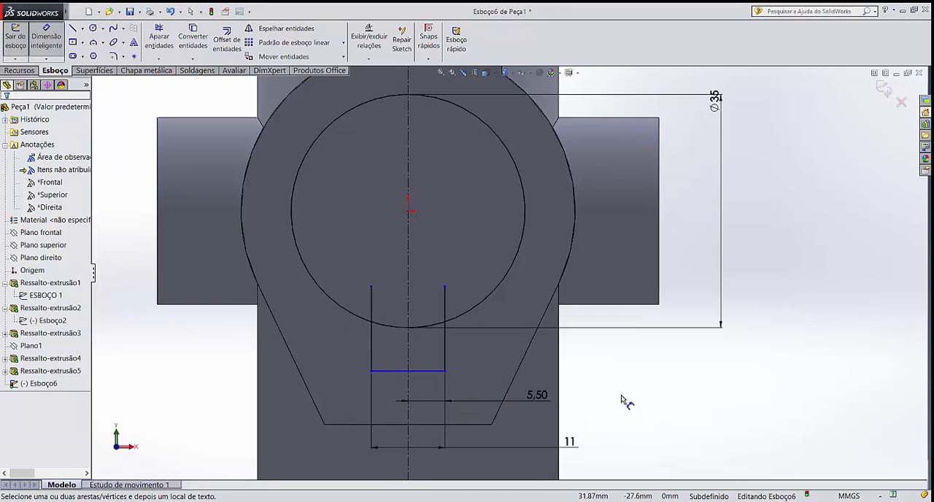
{"action": "key", "text": "Escape"}
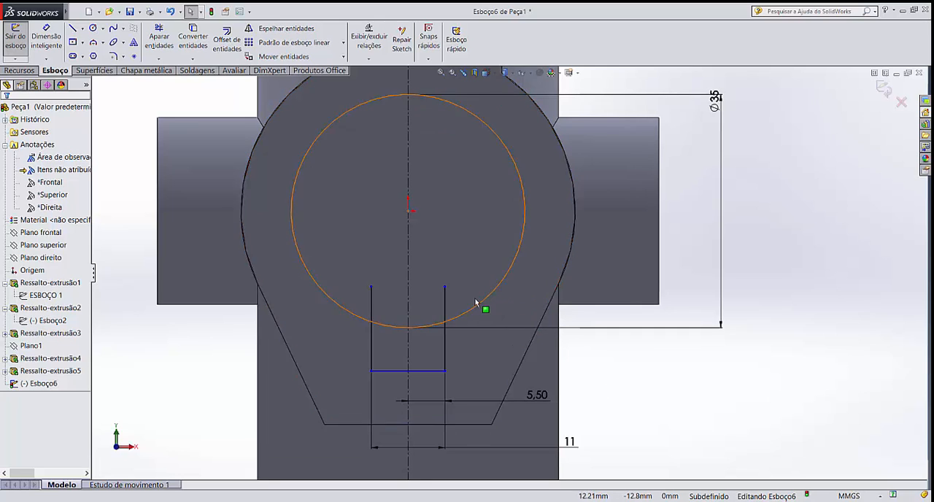
Dimension the vertical distance from the origin to the keyway's base and set it to 23.5 mm
{"action": "key", "text": "Return"}
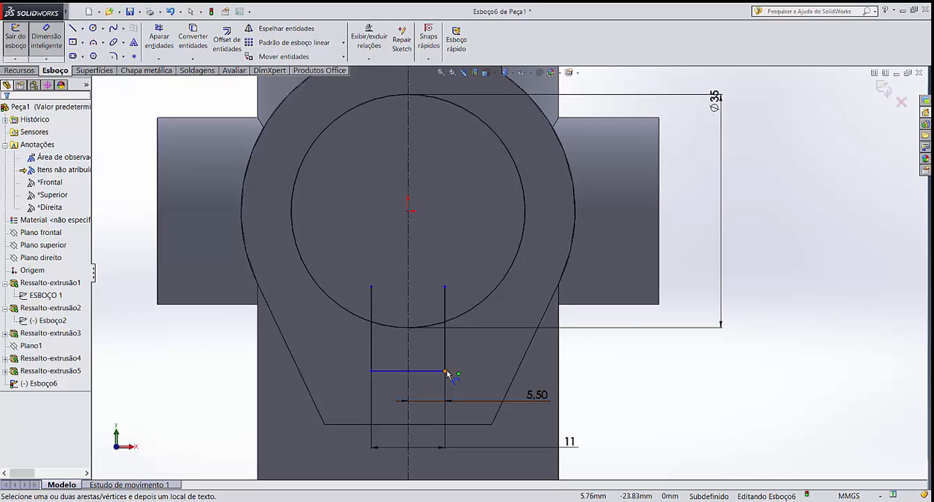
{"action": "left_click", "coordinate": [445, 371]}
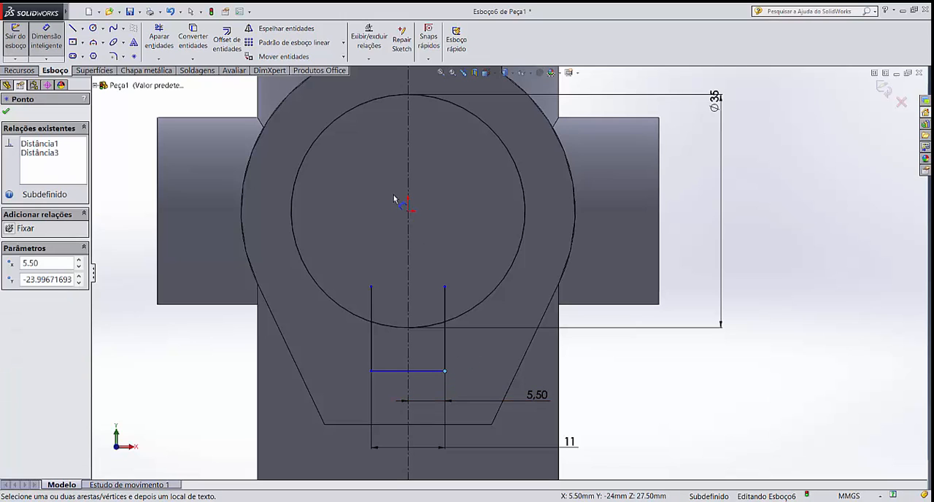
{"action": "left_click", "coordinate": [409, 212]}
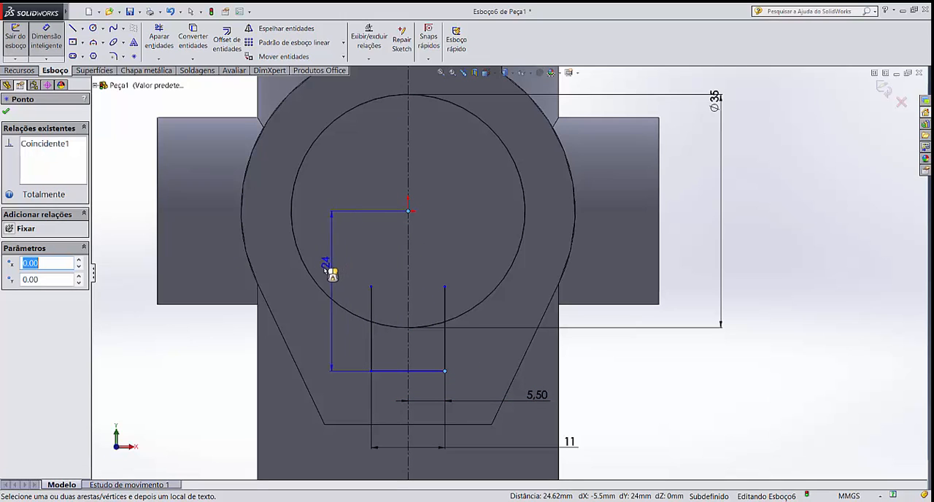
{"action": "left_click", "coordinate": [282, 279]}
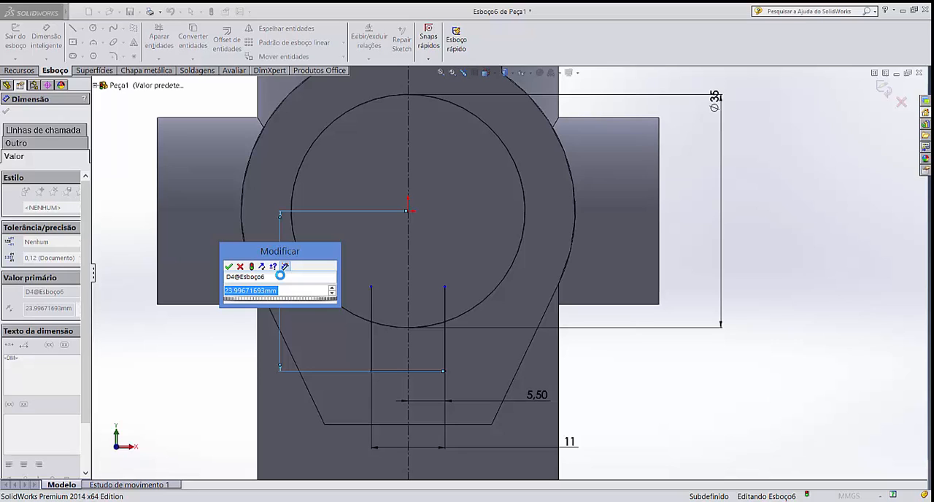
{"action": "type", "text": "23,5"}
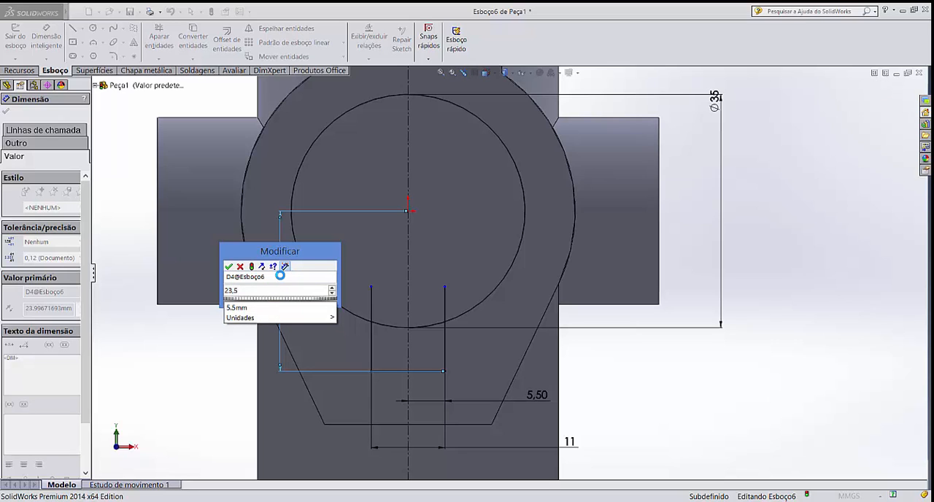
{"action": "key", "text": "Return"}
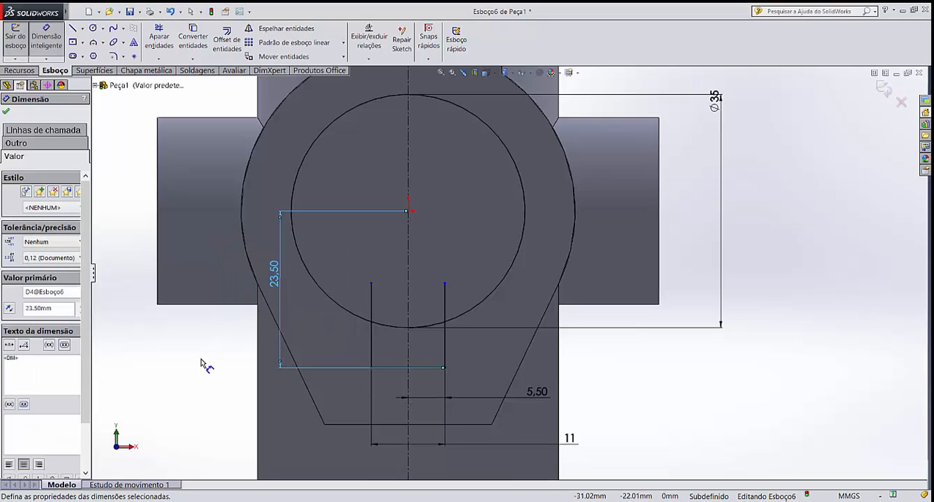
{"action": "key", "text": "Escape"}
{"action": "key", "text": "Escape"}
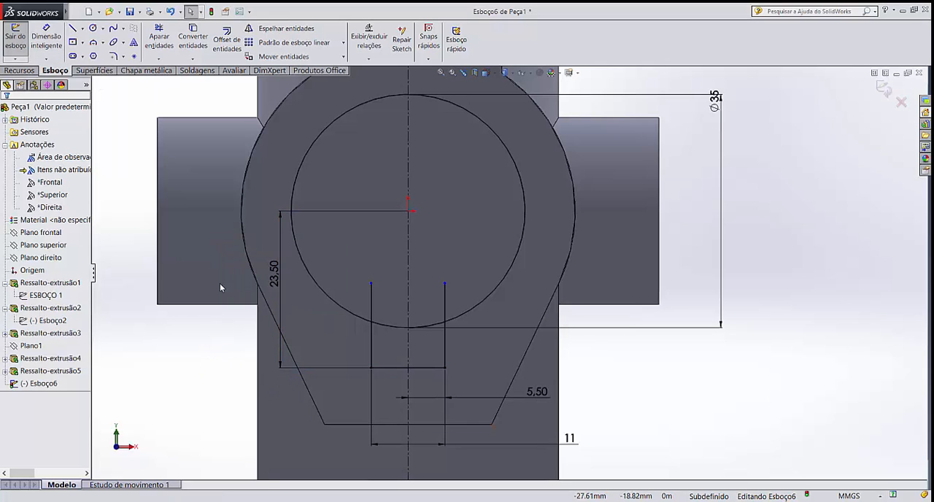
Trim the keyway side lines inside the circle and the arc between them to form one closed bore-and-keyway profile
{"action": "left_click", "coordinate": [158, 38]}
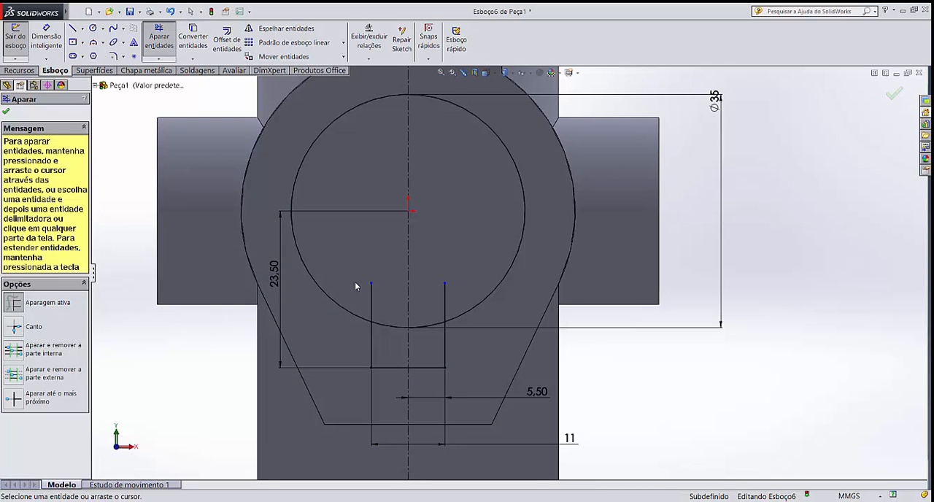
{"action": "left_click_drag", "start_coordinate": [355, 286], "coordinate": [400, 343]}
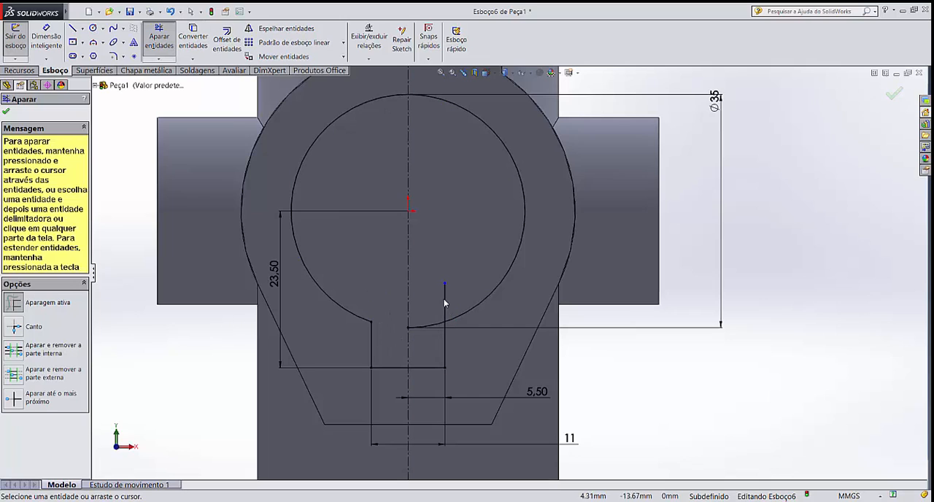
{"action": "mouse_move", "coordinate": [445, 303]}
{"action": "left_mouse_down"}
{"action": "mouse_move", "coordinate": [443, 291]}
{"action": "mouse_move", "coordinate": [438, 336]}
{"action": "left_mouse_up"}
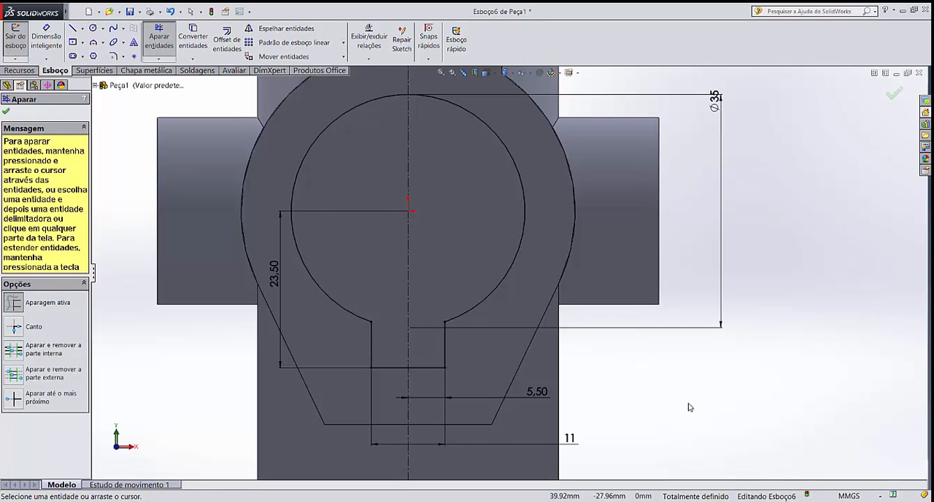
{"action": "key", "text": "Escape"}
{"action": "scroll", "coordinate": [676, 384], "scroll_direction": "up", "scroll_amount": 4}
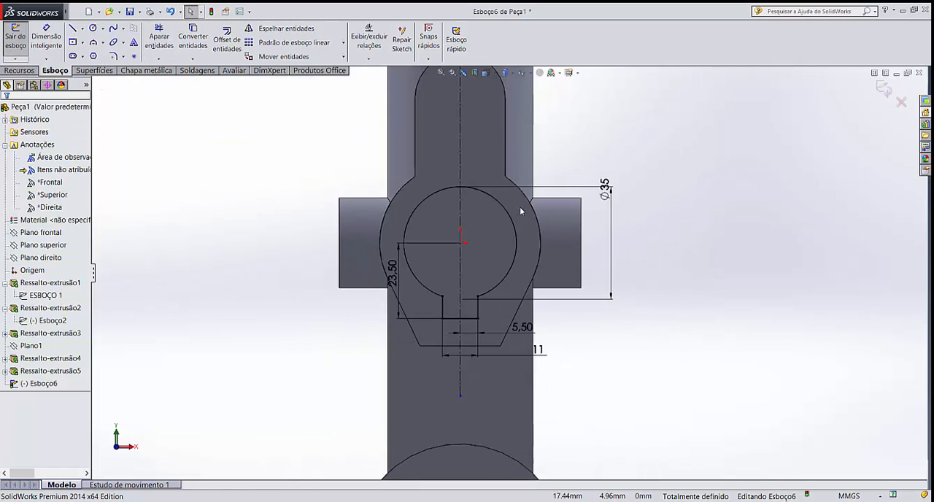
{"action": "scroll", "coordinate": [511, 191], "scroll_direction": "up", "scroll_amount": 2}
{"action": "scroll", "coordinate": [502, 177], "scroll_direction": "down", "scroll_amount": 3}
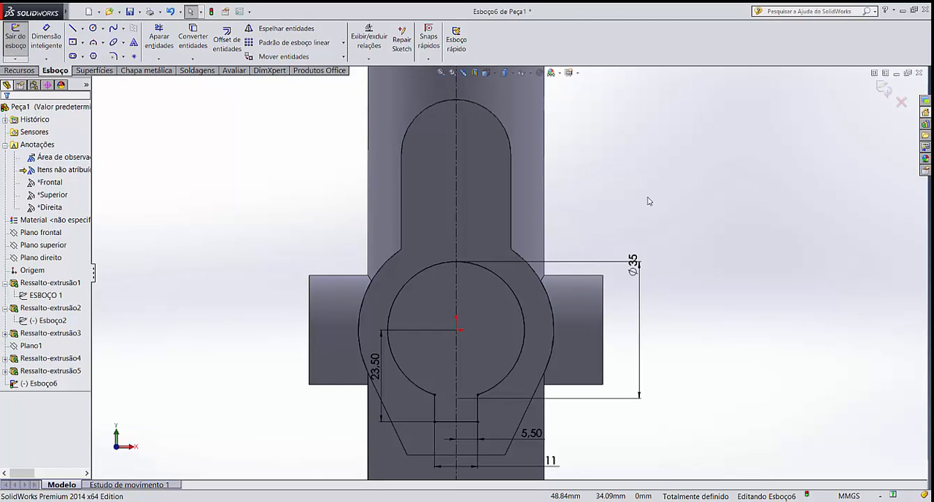
Sketch a circle about 13.7 mm in diameter on the vertical centerline, inside the rounded upper end of the front plate
{"action": "scroll", "coordinate": [619, 233], "scroll_direction": "up", "scroll_amount": 2}
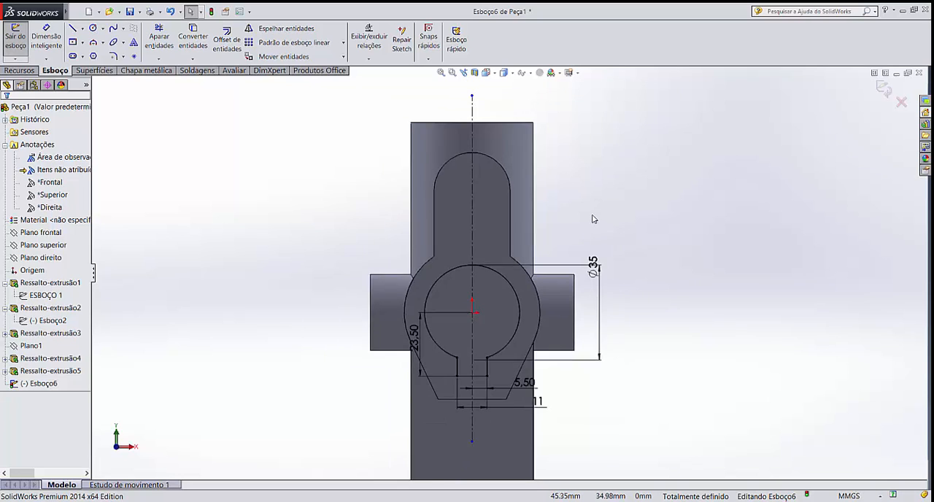
{"action": "scroll", "coordinate": [594, 218], "scroll_direction": "down", "scroll_amount": 1}
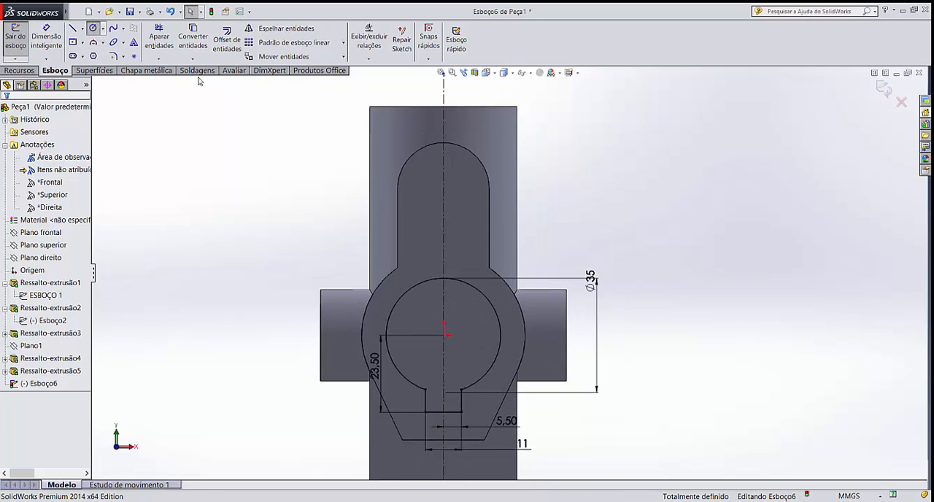
{"action": "left_click", "coordinate": [93, 28]}
{"action": "left_click", "coordinate": [443, 188]}
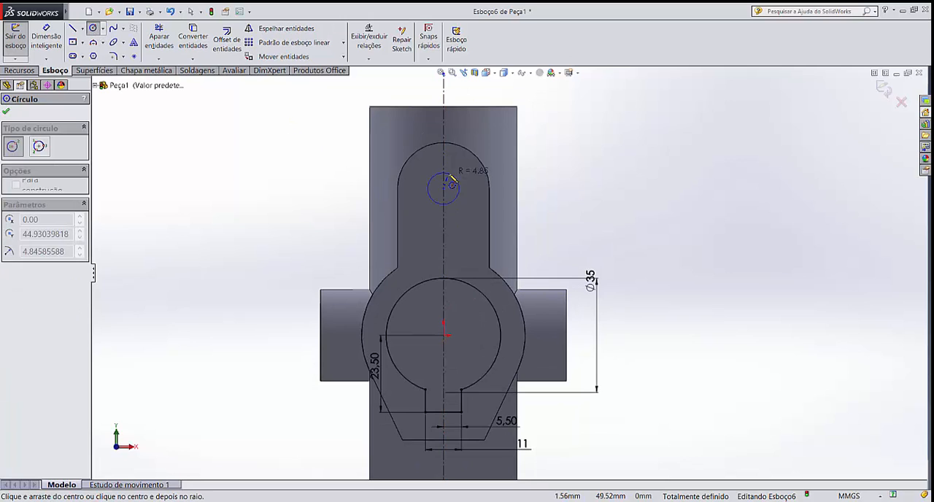
{"action": "left_click", "coordinate": [468, 191]}
{"action": "key", "text": "Escape"}
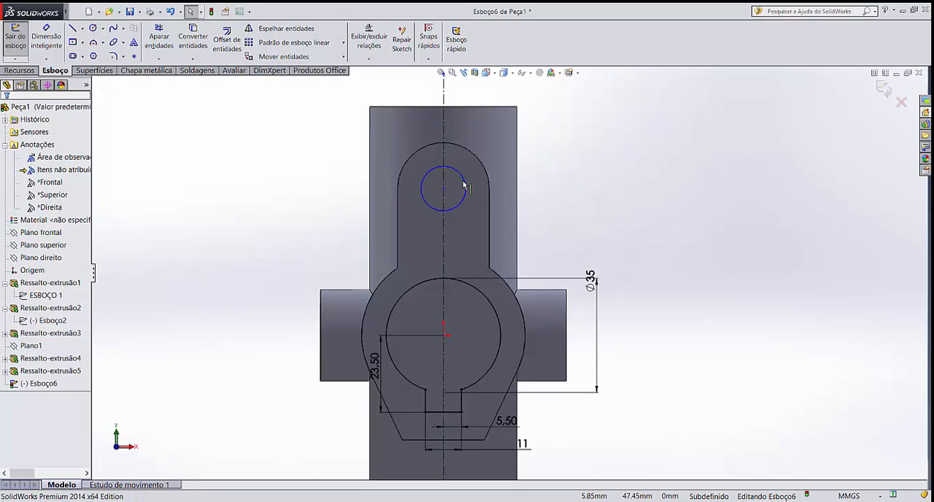
{"action": "left_click", "coordinate": [426, 152]}
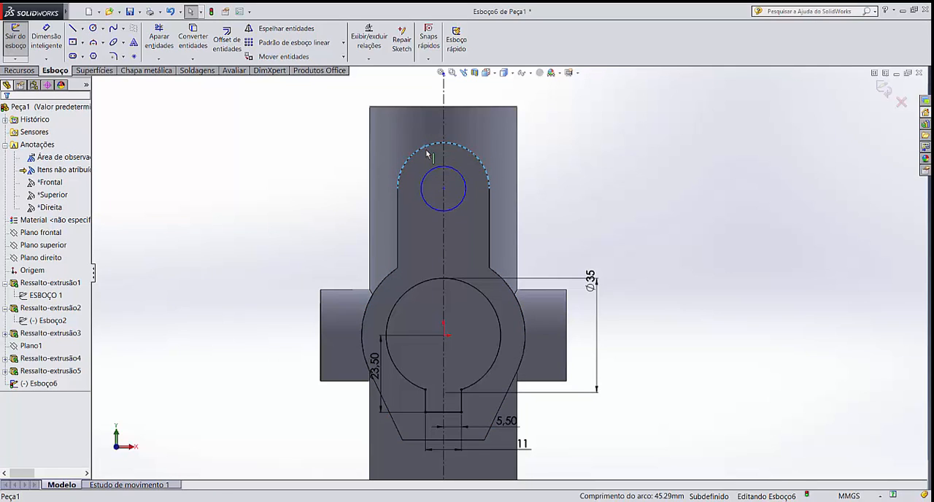
{"action": "left_click", "coordinate": [572, 183]}
{"action": "left_click", "coordinate": [478, 159]}
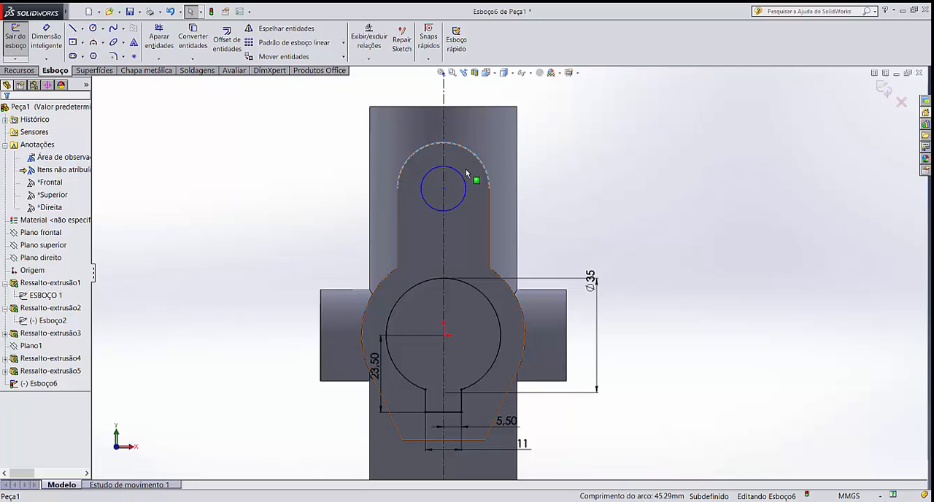
{"action": "left_click", "coordinate": [461, 178], "text": "ctrl"}
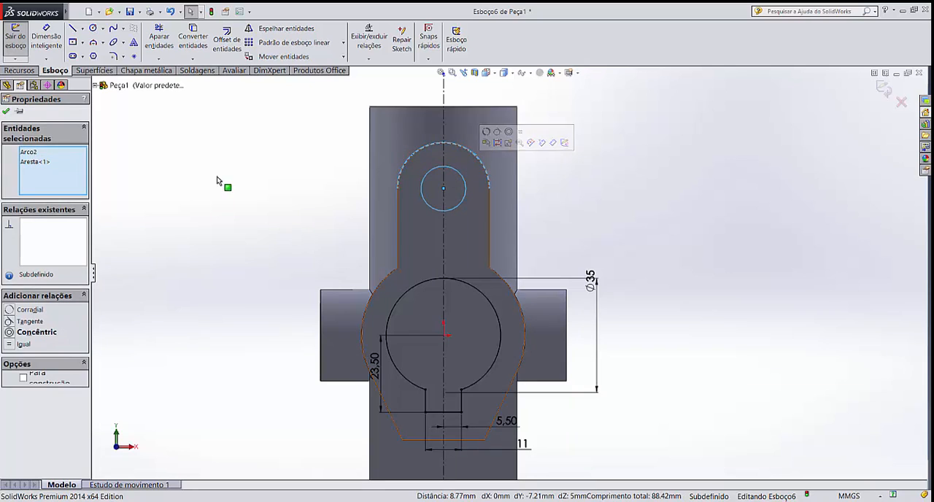
{"action": "left_click", "coordinate": [9, 310]}
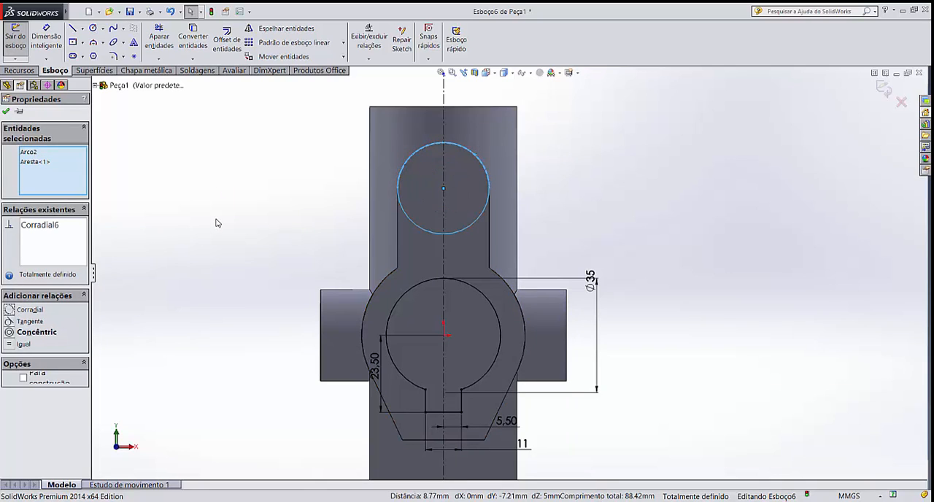
{"action": "key", "text": "ctrl+z"}
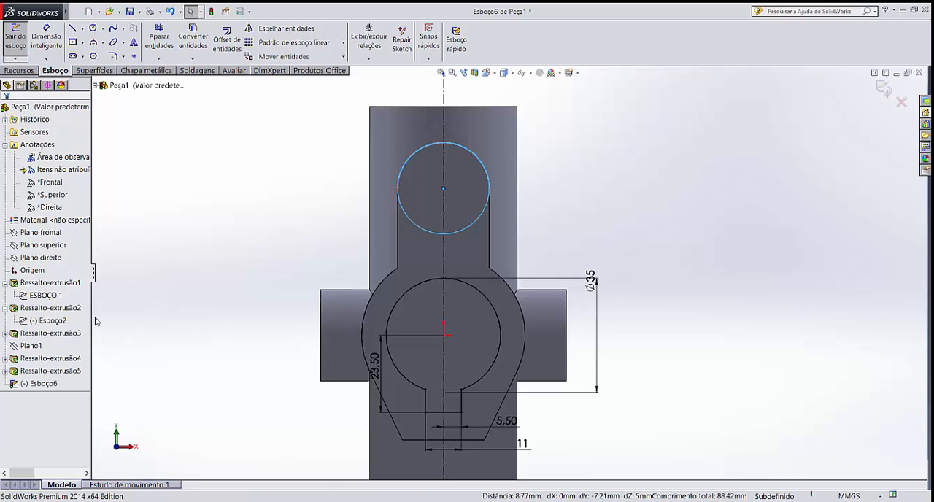
{"action": "left_click", "coordinate": [132, 298]}
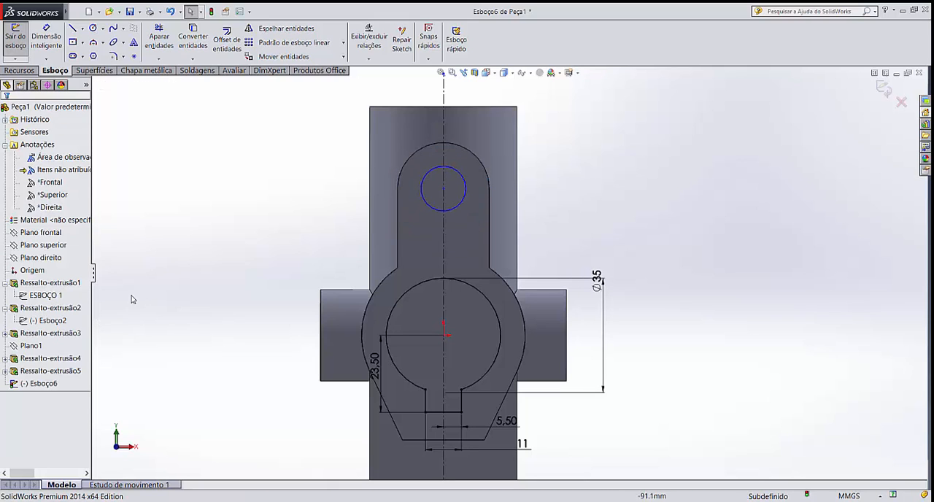
Make the small upper circle concentric with the front plate's rounded upper edge
{"action": "left_click", "coordinate": [435, 147]}
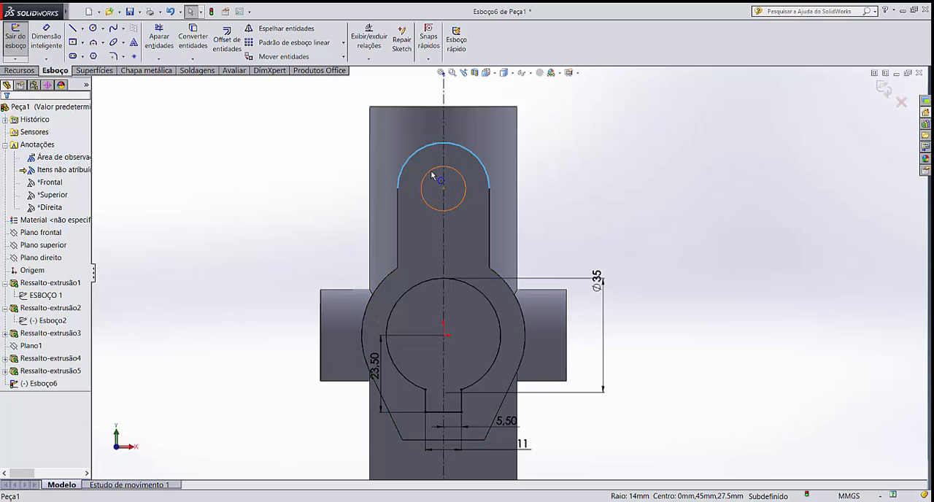
{"action": "left_click", "coordinate": [431, 176], "text": "ctrl"}
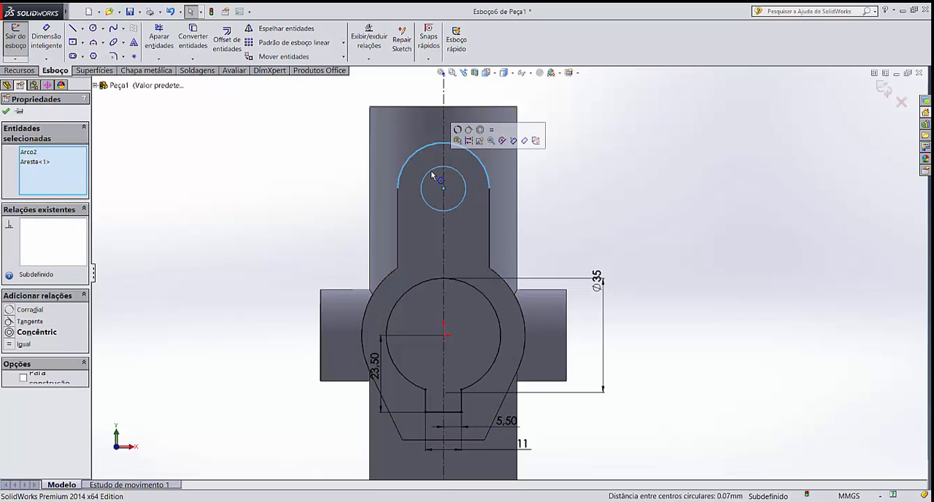
{"action": "left_click", "coordinate": [53, 334]}
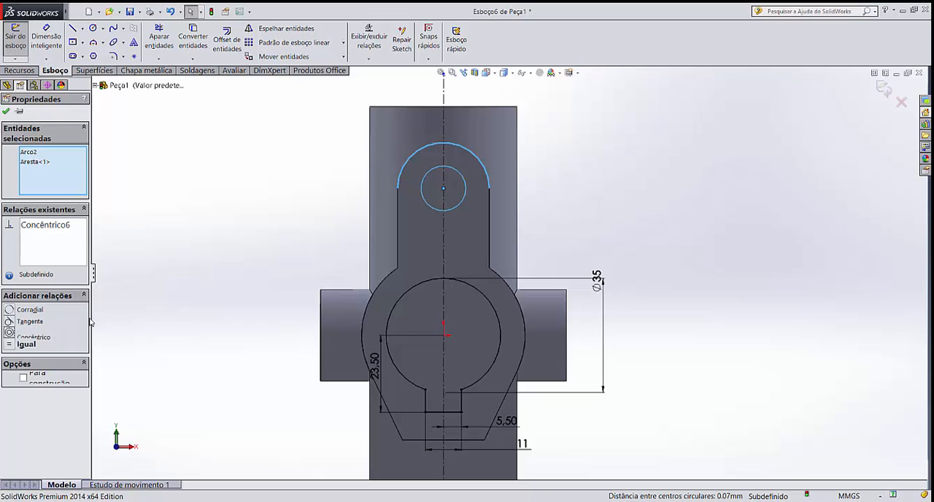
{"action": "left_click", "coordinate": [256, 229]}
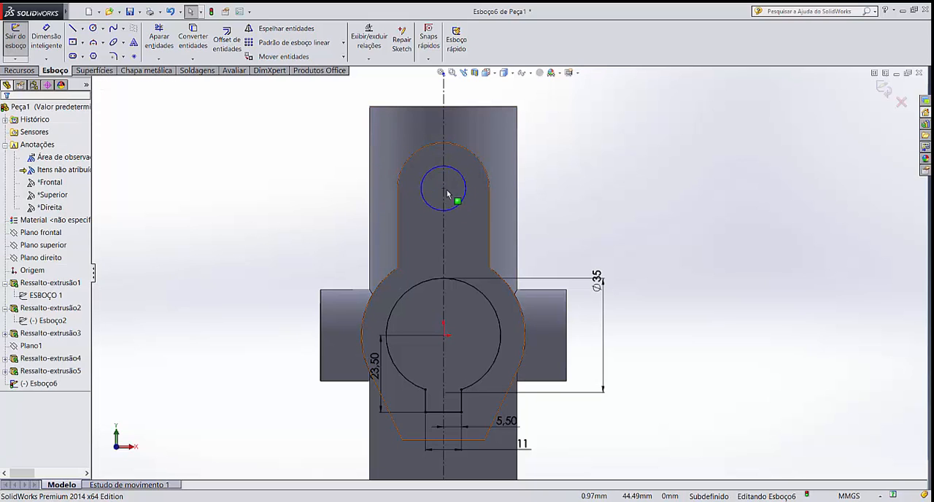
Dimension the small upper circle's diameter and set it to 12 mm
{"action": "left_click", "coordinate": [55, 37]}
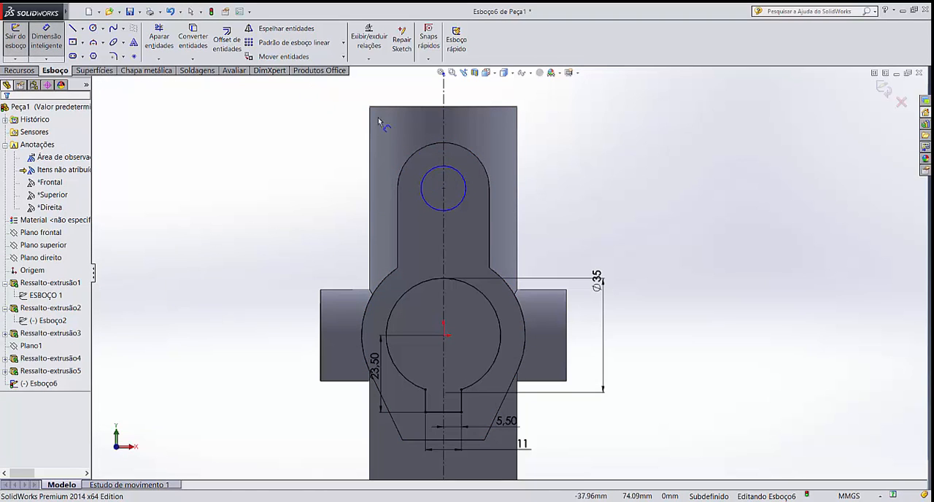
{"action": "left_click", "coordinate": [462, 177]}
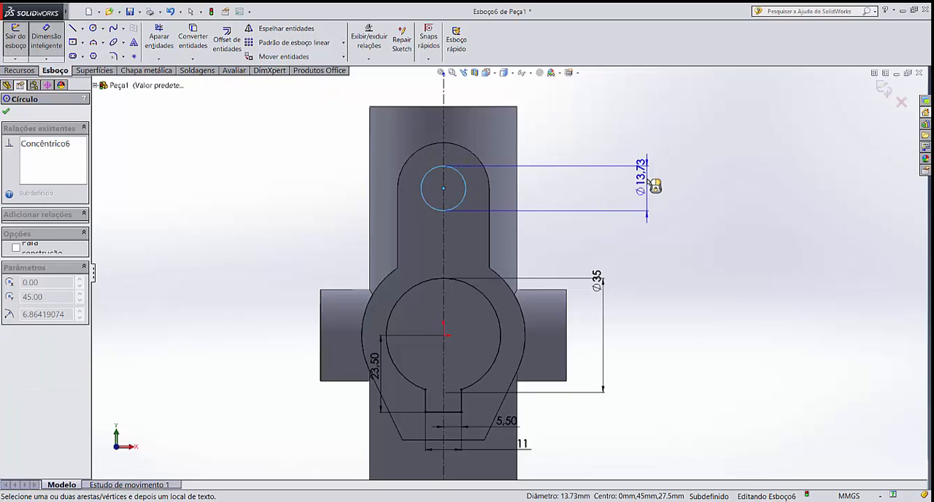
{"action": "left_click", "coordinate": [642, 199]}
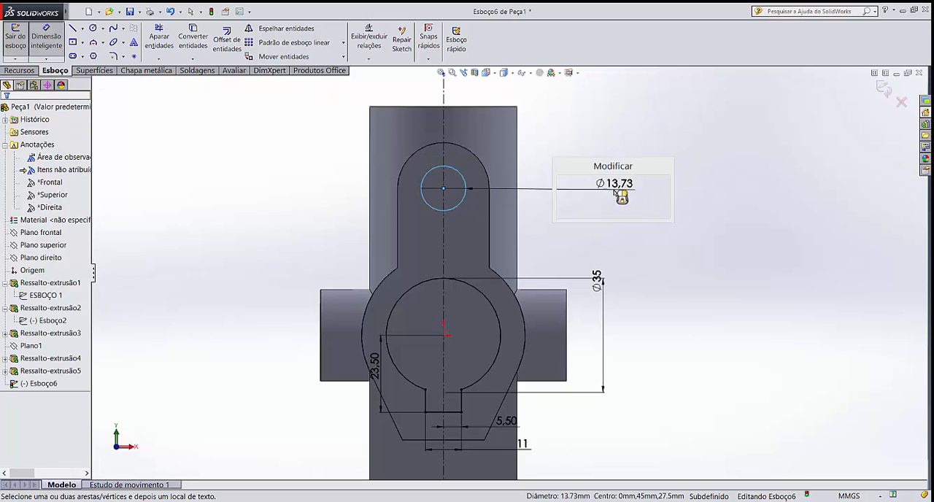
{"action": "type", "text": "12"}
{"action": "key", "text": "Return"}
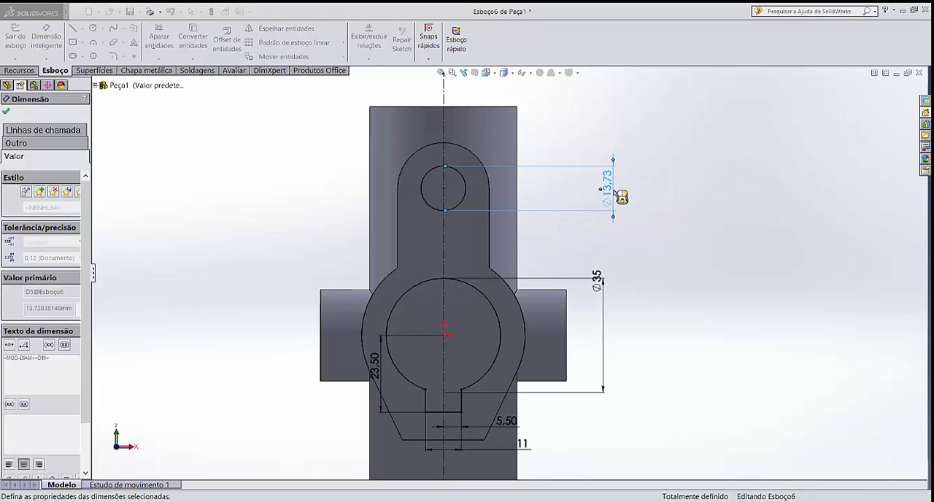
{"action": "left_click", "coordinate": [668, 213]}
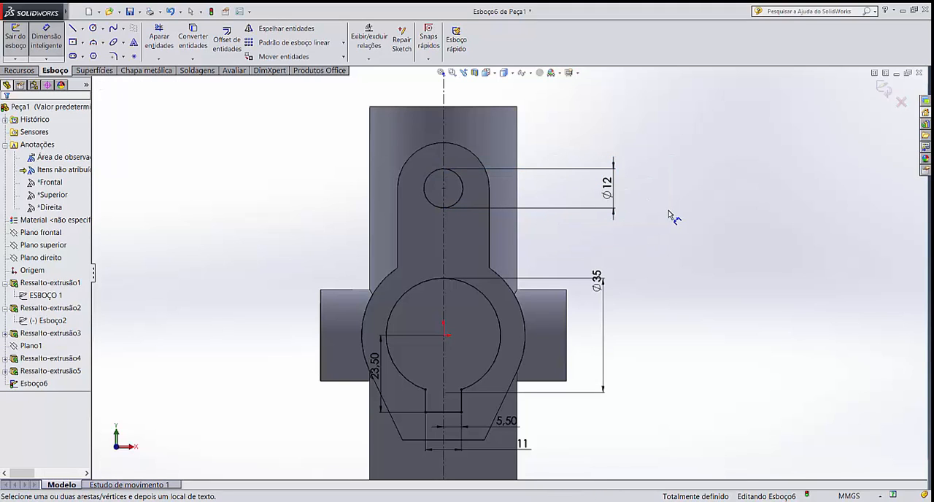
{"action": "scroll", "coordinate": [663, 225], "scroll_direction": "up", "scroll_amount": 2}
{"action": "scroll", "coordinate": [539, 336], "scroll_direction": "down", "scroll_amount": 2}
{"action": "key", "text": "Escape"}
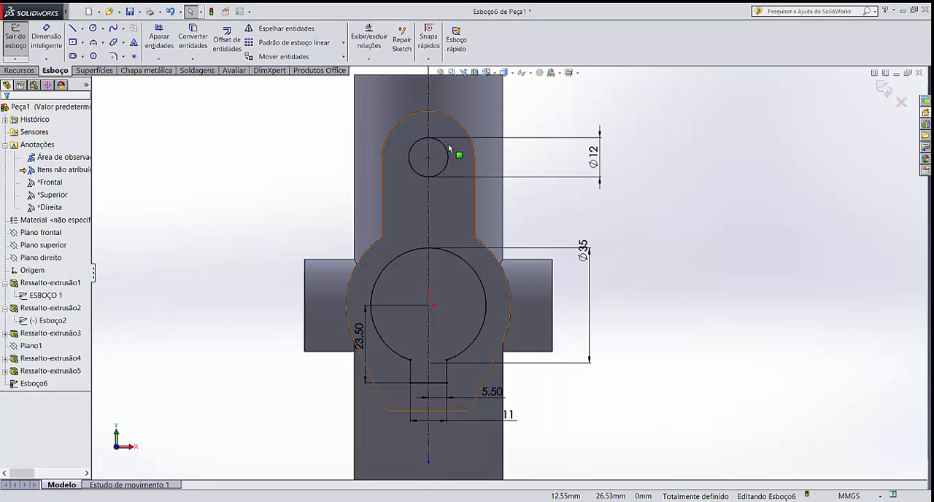
Cut-extrude the bore-and-keyway profile and the small upper hole with a Through All (Passante) end condition
{"action": "middle_click_drag", "start_coordinate": [694, 290], "coordinate": [599, 276]}
{"action": "scroll", "coordinate": [511, 237], "scroll_direction": "up", "scroll_amount": 2}
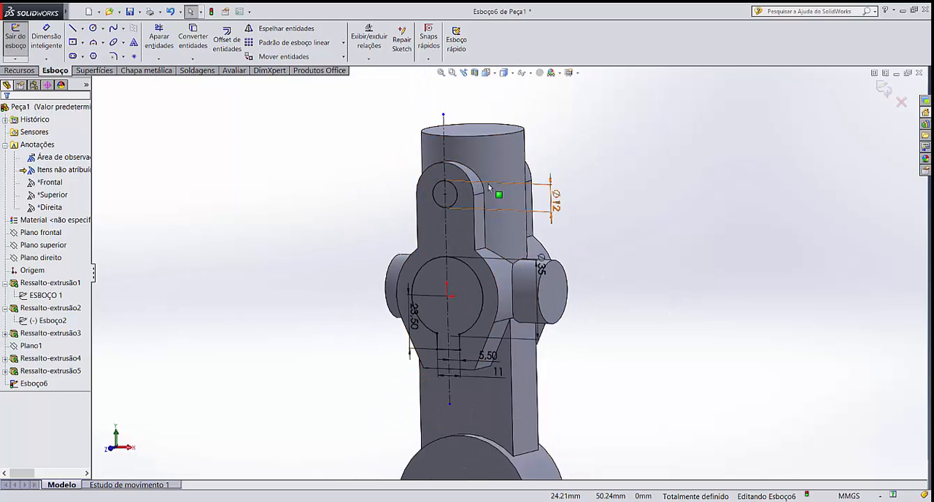
{"action": "left_click", "coordinate": [17, 71]}
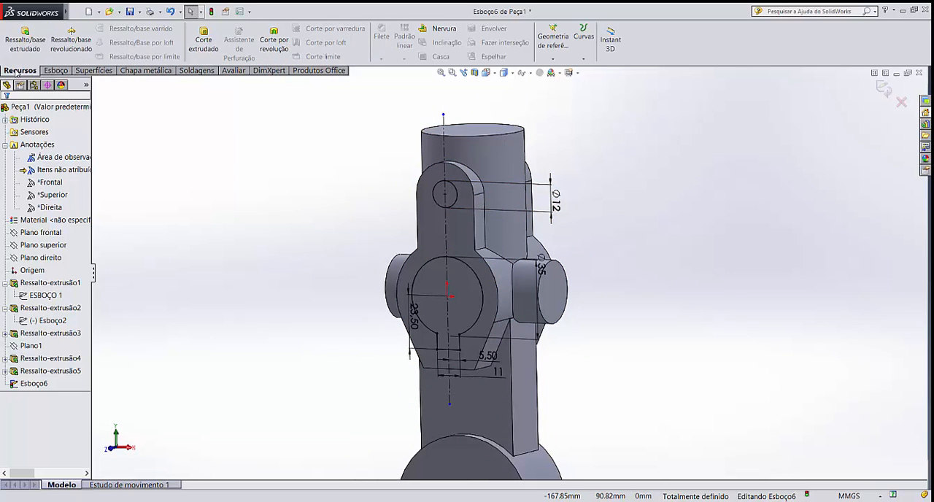
{"action": "left_click", "coordinate": [210, 48]}
{"action": "left_click", "coordinate": [44, 177]}
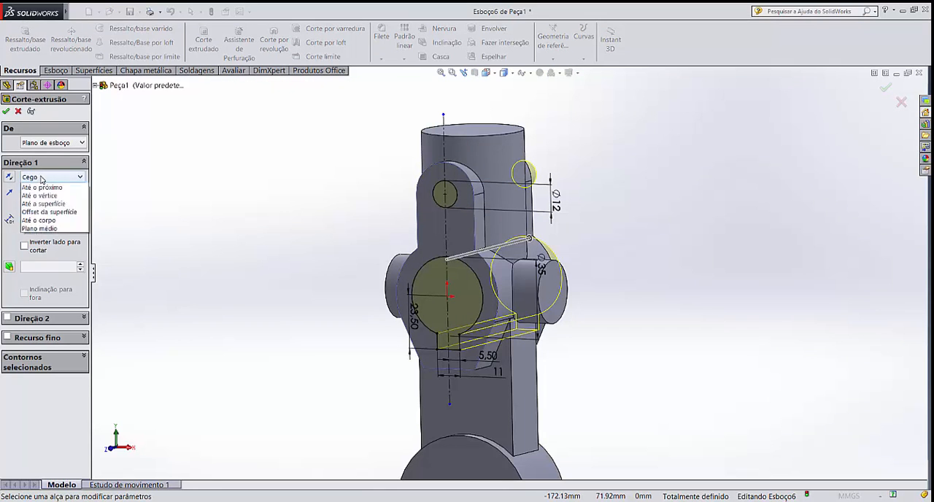
{"action": "left_click", "coordinate": [43, 194]}
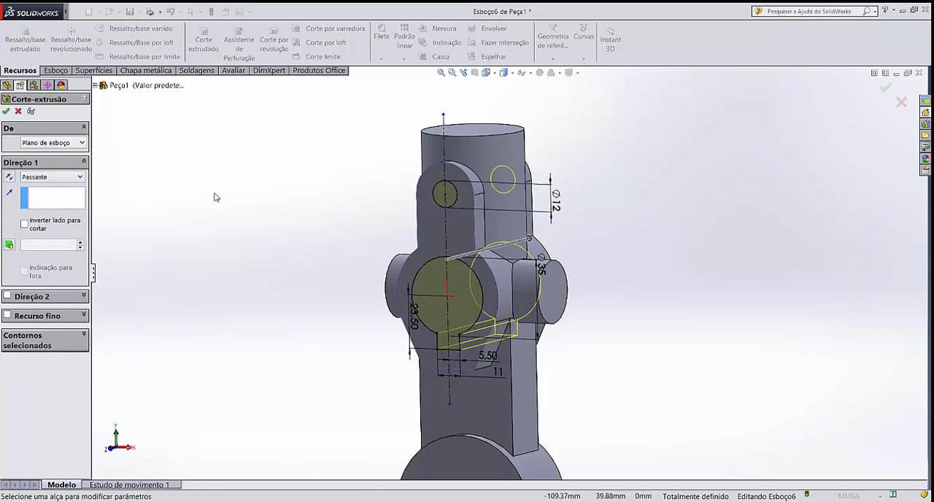
{"action": "left_click", "coordinate": [5, 111]}
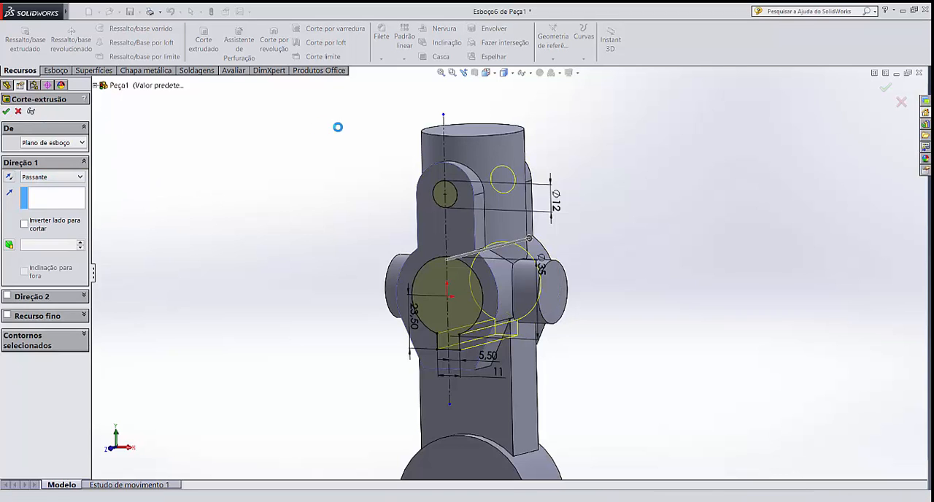
{"action": "middle_click_drag", "start_coordinate": [346, 200], "coordinate": [340, 223]}
{"action": "left_click", "coordinate": [341, 223]}
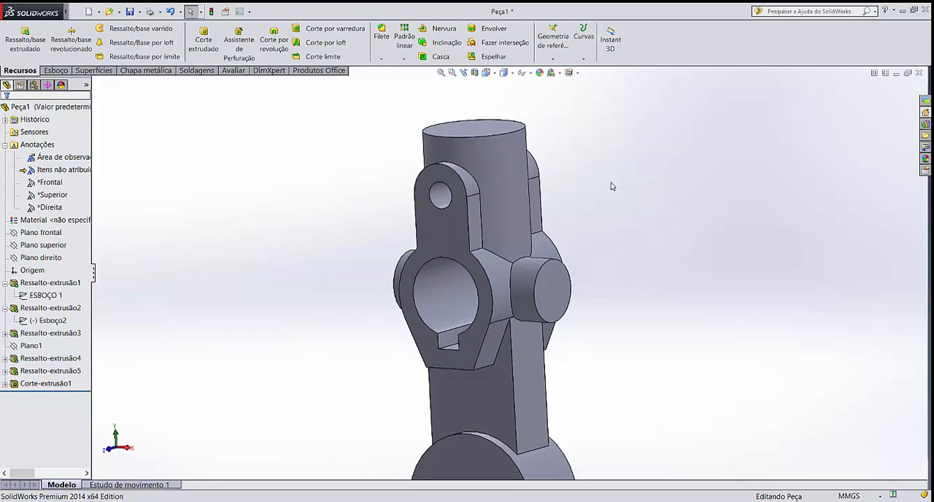
Start a sketch on the side cylinder's end face and draw a circle about 13.3 mm in diameter centred on the origin
{"action": "left_click", "coordinate": [552, 294]}
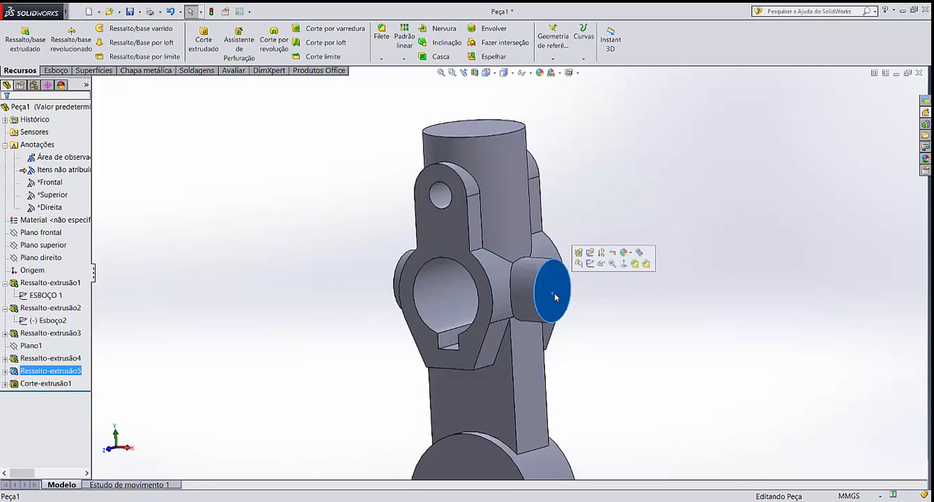
{"action": "left_click", "coordinate": [591, 264]}
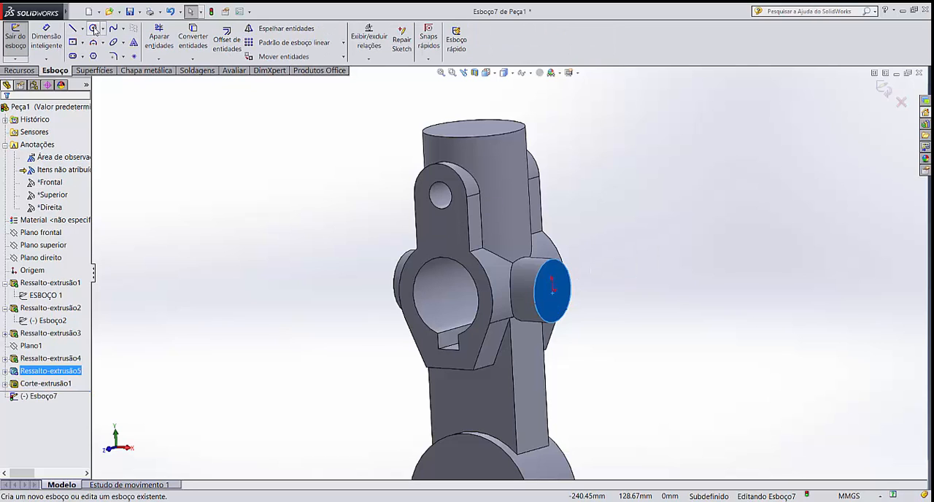
{"action": "left_click", "coordinate": [93, 29]}
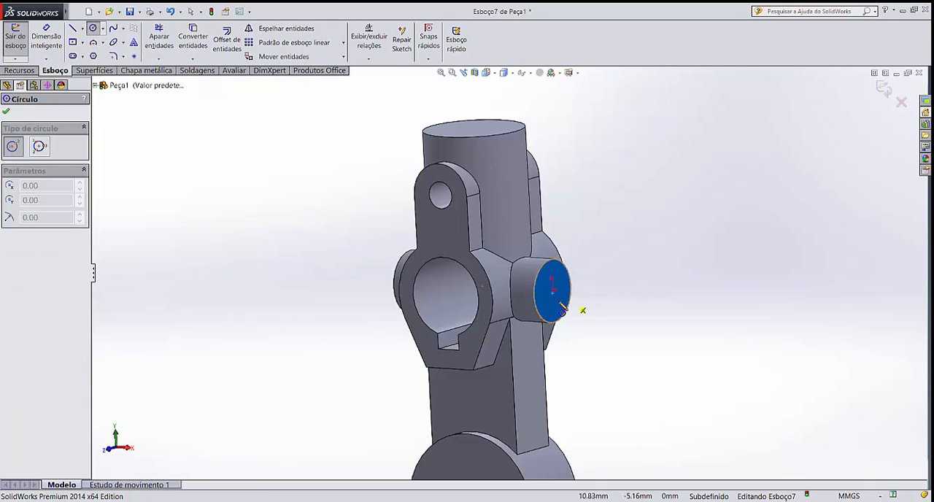
{"action": "scroll", "coordinate": [620, 318], "scroll_direction": "down", "scroll_amount": 3}
{"action": "middle_click_drag", "start_coordinate": [583, 251], "coordinate": [545, 283]}
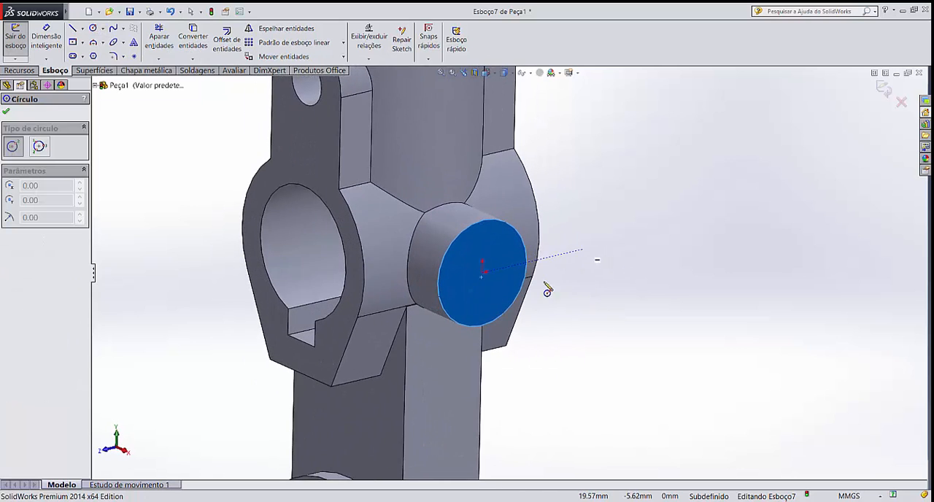
{"action": "left_click", "coordinate": [482, 273]}
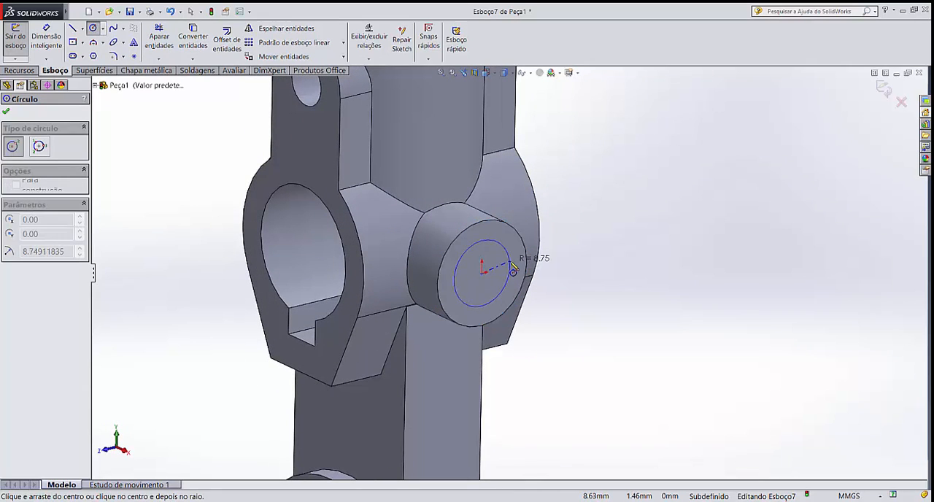
{"action": "left_click", "coordinate": [507, 270]}
{"action": "key", "text": "Escape"}
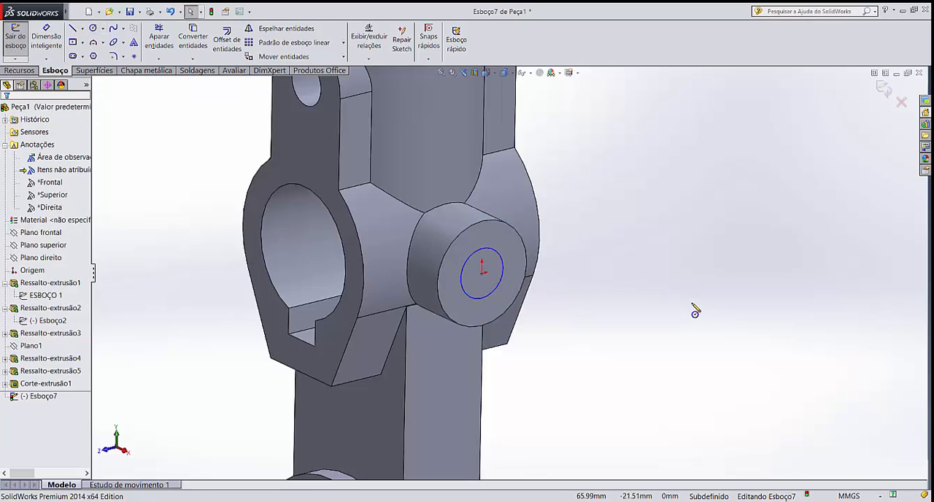
Dimension the diameter of the circle on the side cylinder's end face and set it to 12 mm
{"action": "left_click", "coordinate": [46, 40]}
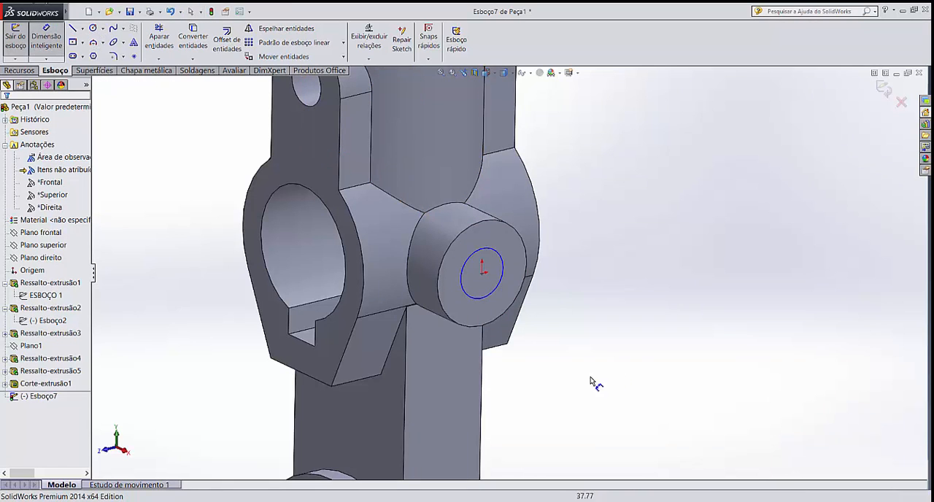
{"action": "left_click", "coordinate": [504, 263]}
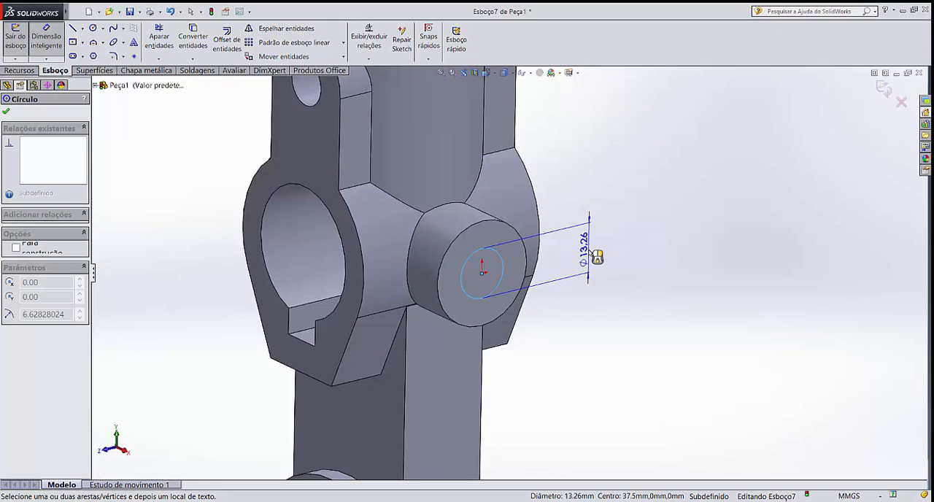
{"action": "left_click", "coordinate": [596, 255]}
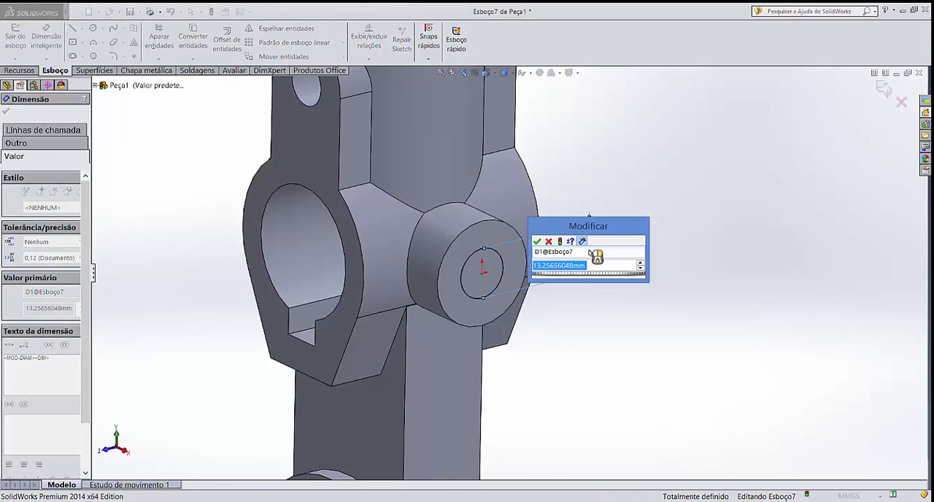
{"action": "type", "text": "12"}
{"action": "key", "text": "Return"}
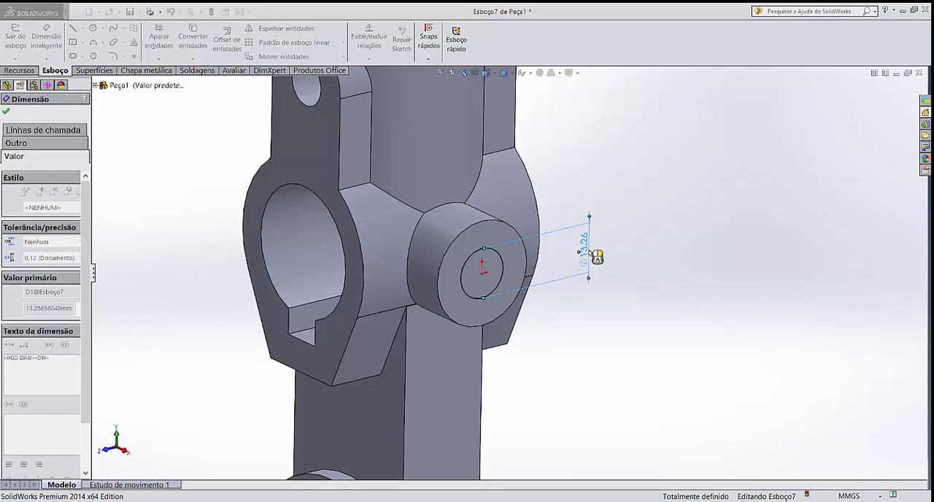
{"action": "left_click", "coordinate": [666, 266]}
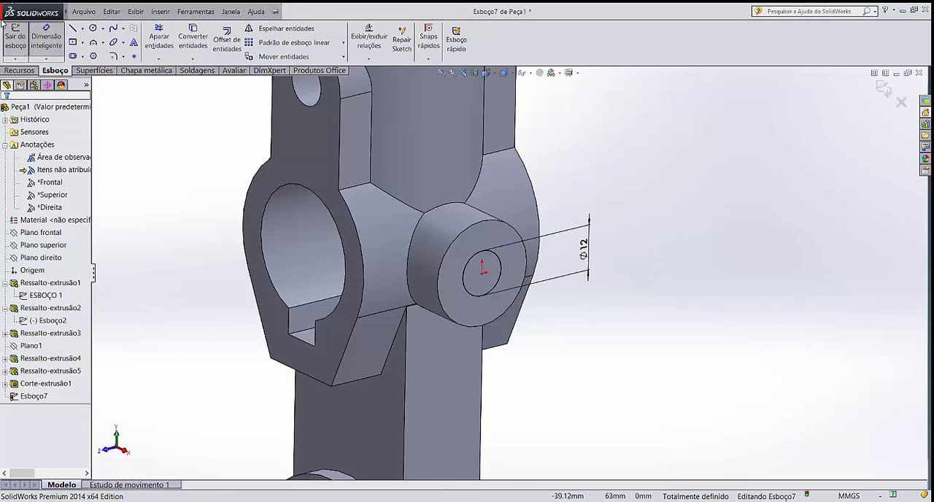
Cut-extrude the 12 mm circle through the side cylinders with a Through All (Passante) end condition
{"action": "left_click", "coordinate": [22, 71]}
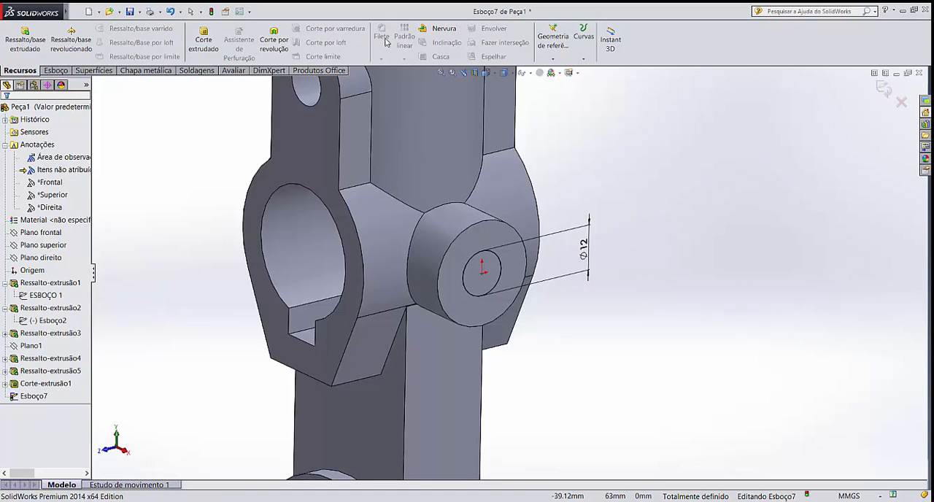
{"action": "left_click", "coordinate": [203, 40]}
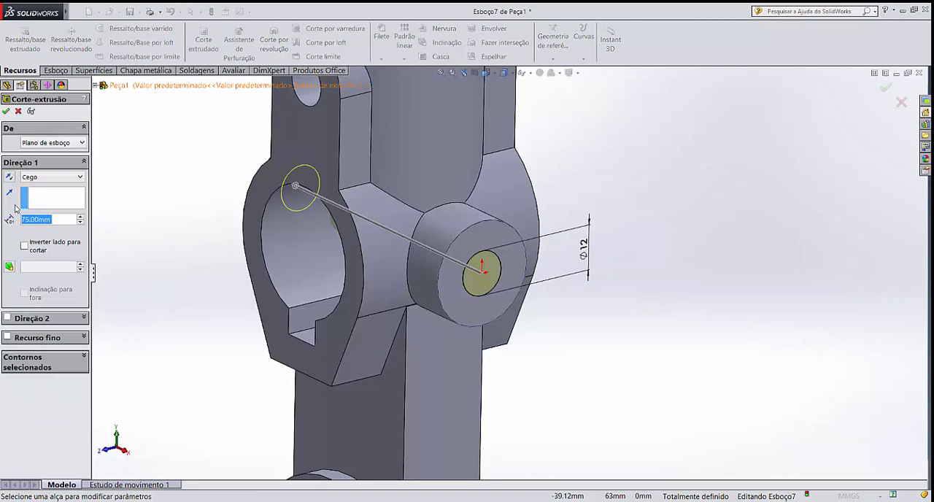
{"action": "left_click", "coordinate": [37, 178]}
{"action": "left_click", "coordinate": [37, 194]}
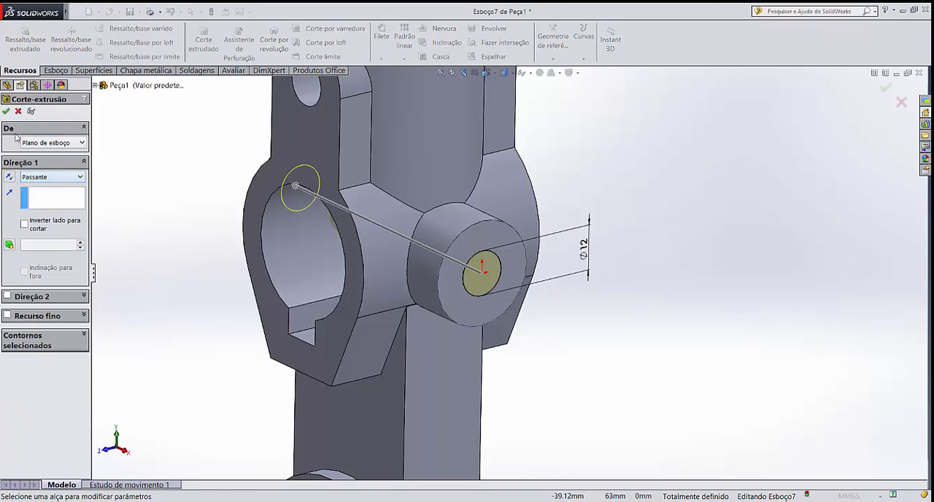
{"action": "left_click", "coordinate": [7, 112]}
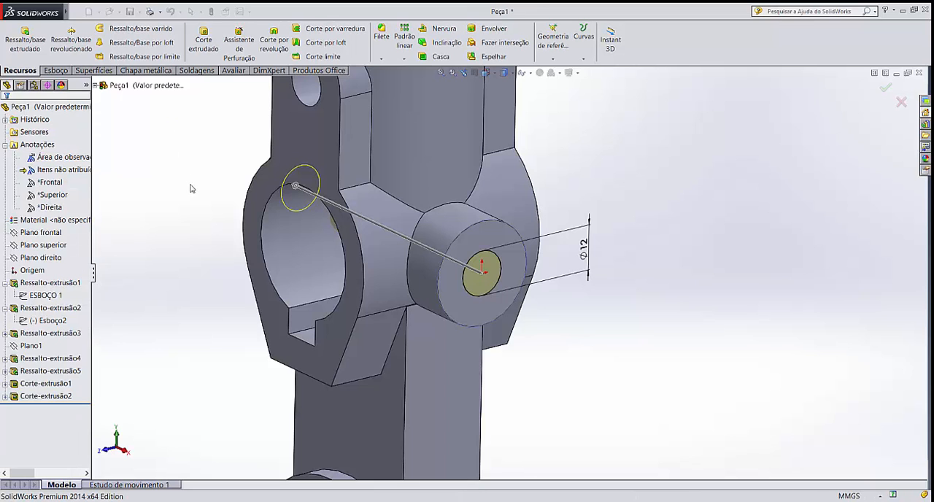
Start a sketch on the large lower cylinder's front face and draw a circle about 38 mm in diameter near its centre
{"action": "middle_click_drag", "start_coordinate": [204, 221], "coordinate": [332, 276]}
{"action": "scroll", "coordinate": [475, 312], "scroll_direction": "up", "scroll_amount": 3}
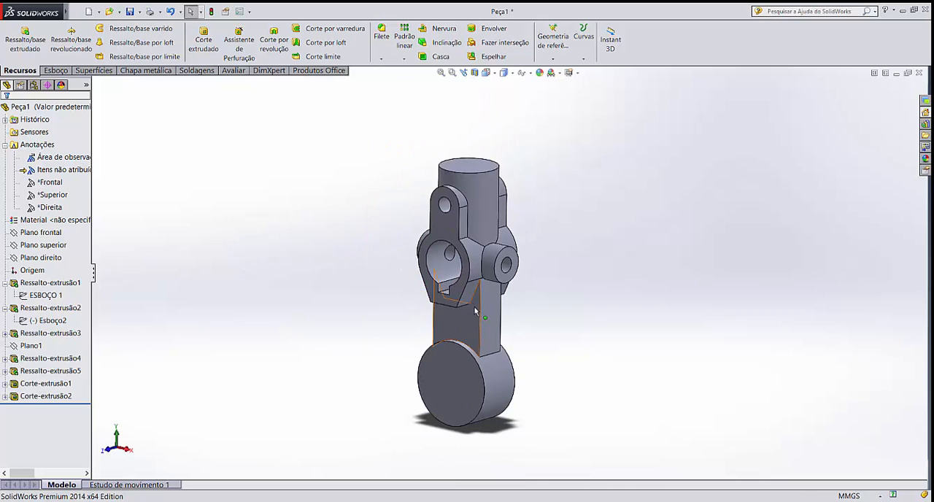
{"action": "left_click", "coordinate": [458, 384]}
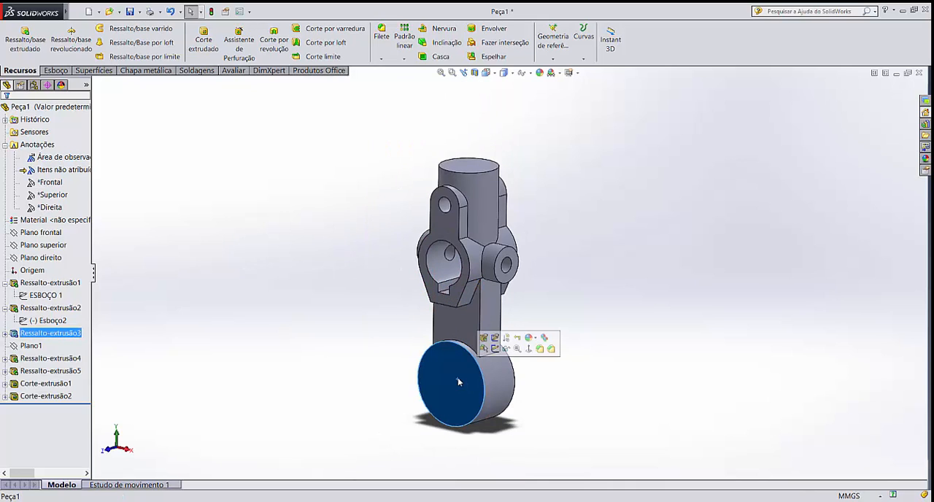
{"action": "left_click", "coordinate": [496, 352]}
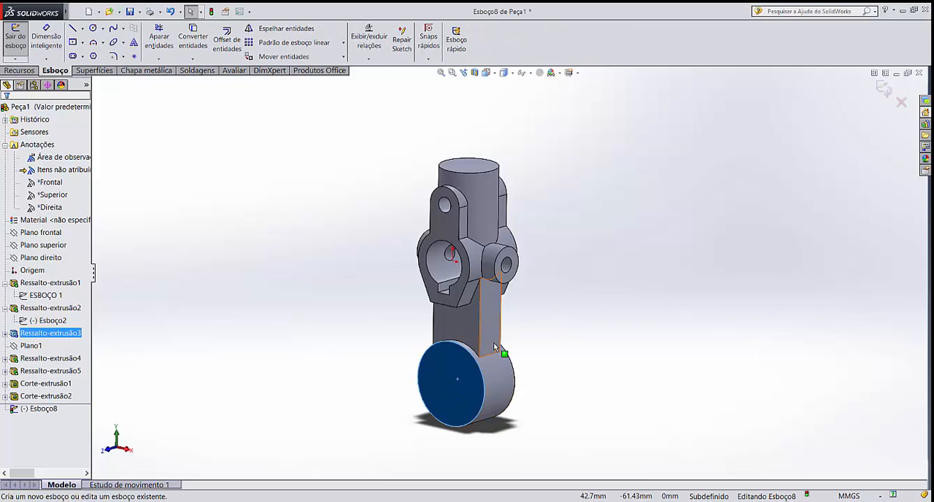
{"action": "left_click", "coordinate": [92, 29]}
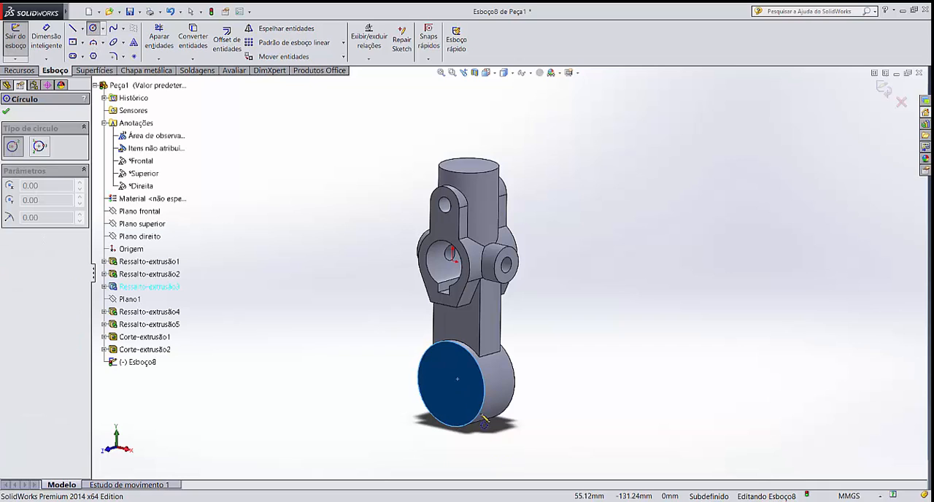
{"action": "left_click", "coordinate": [452, 389]}
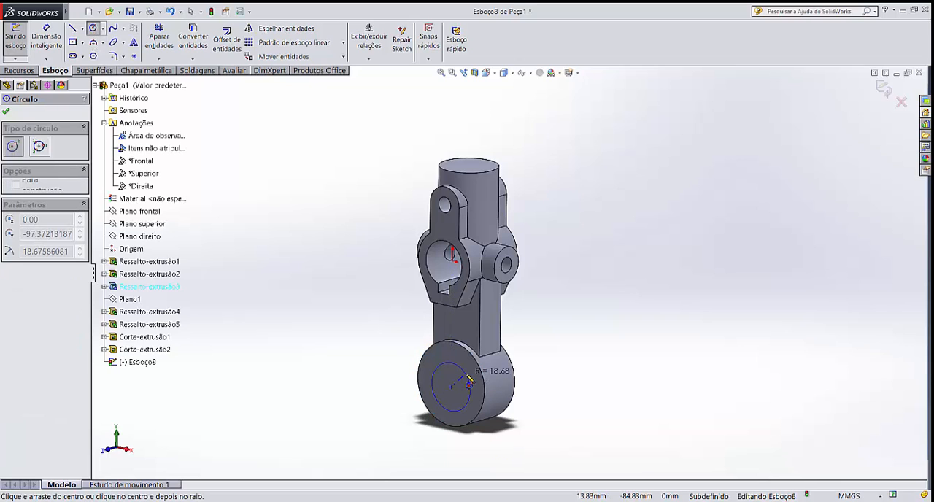
{"action": "left_click", "coordinate": [471, 381]}
{"action": "key", "text": "Escape"}
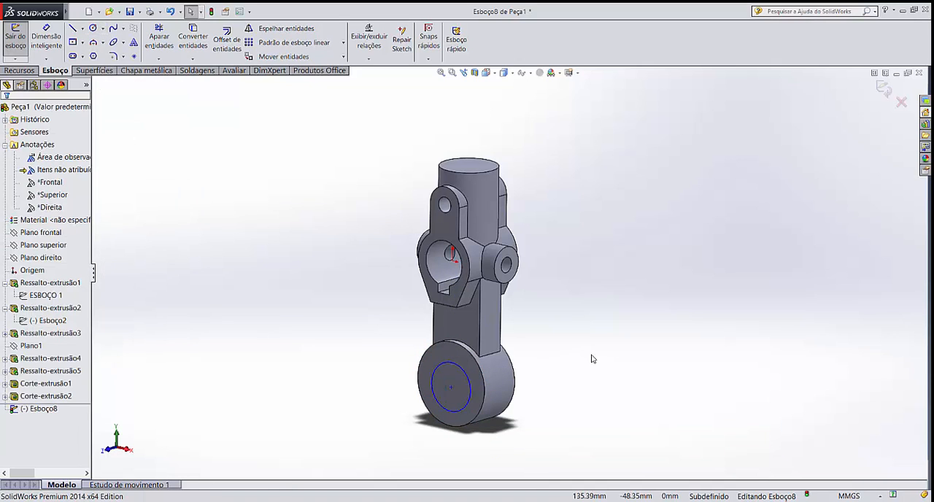
Make the sketched circle concentric with the lower cylinder's outer edge
{"action": "key", "text": "ctrl+8"}
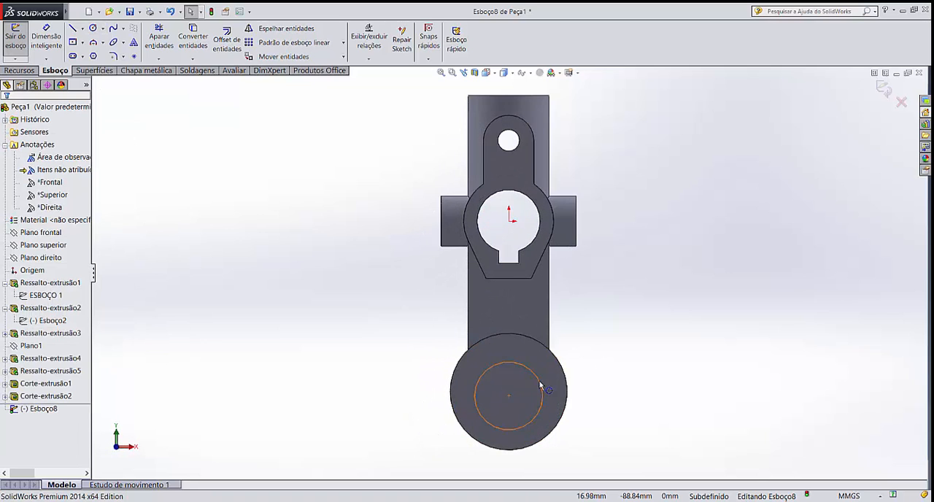
{"action": "scroll", "coordinate": [540, 387], "scroll_direction": "down", "scroll_amount": 5}
{"action": "left_click", "coordinate": [576, 342]}
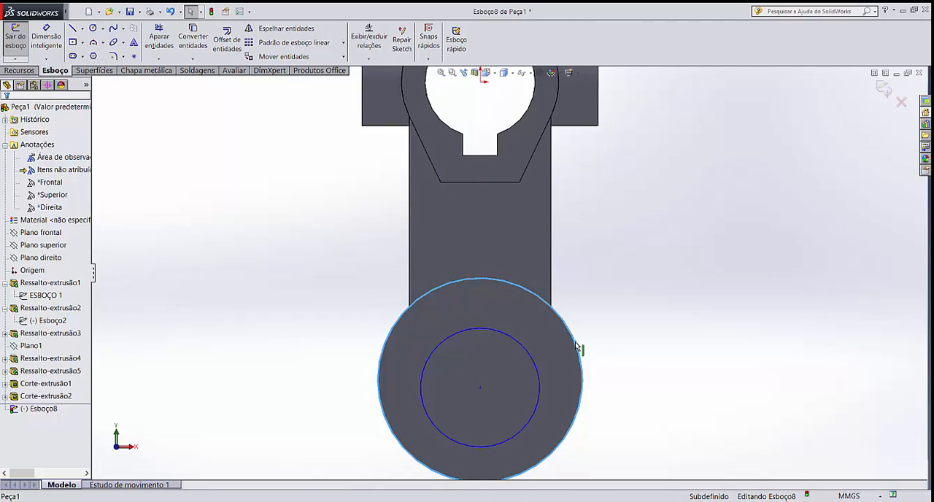
{"action": "left_click", "coordinate": [530, 360], "text": "ctrl"}
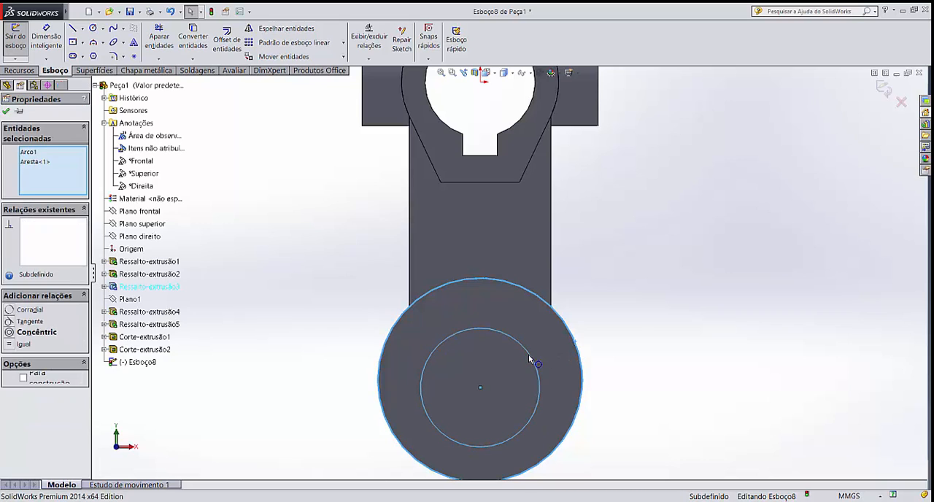
{"action": "left_click", "coordinate": [9, 334]}
{"action": "left_click", "coordinate": [345, 285]}
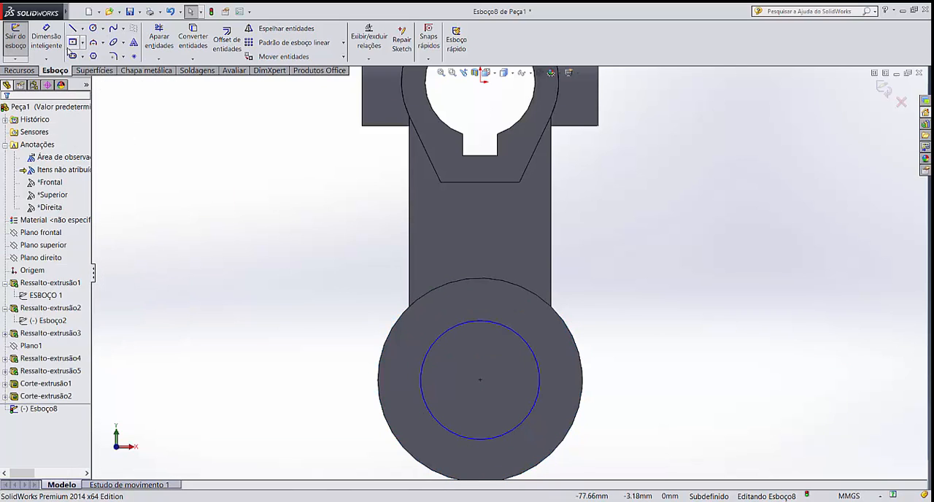
Dimension the diameter of the circle on the lower cylinder's face and set it to 40 mm
{"action": "left_click", "coordinate": [46, 40]}
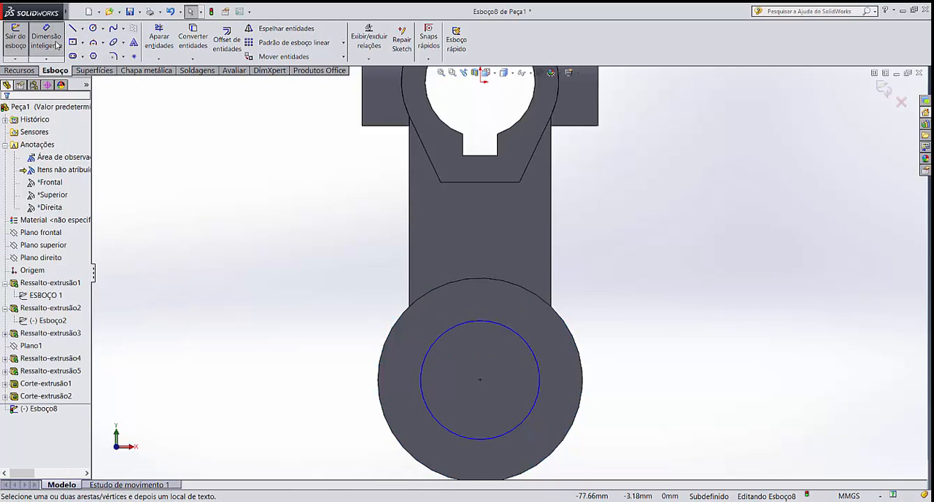
{"action": "left_click", "coordinate": [529, 348]}
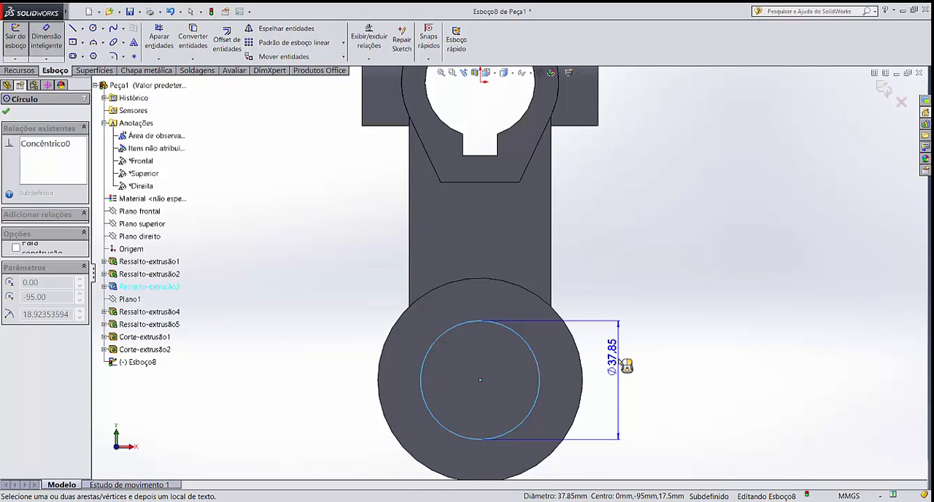
{"action": "left_click", "coordinate": [624, 363]}
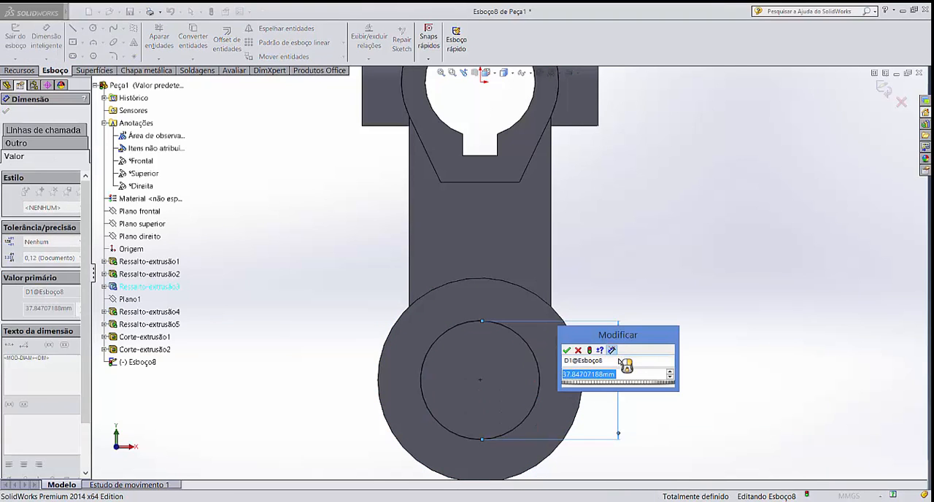
{"action": "type", "text": "40"}
{"action": "key", "text": "Return"}
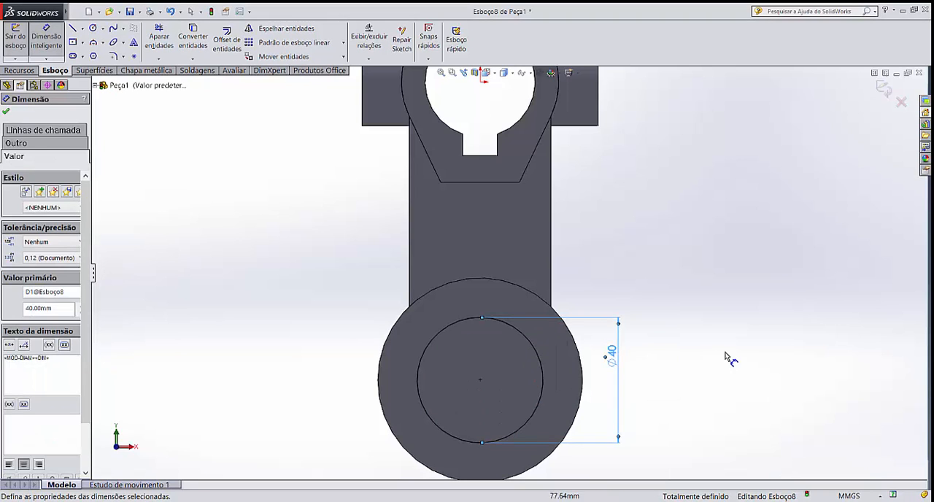
{"action": "key", "text": "Escape"}
Cut-extrude the 40 mm circle through the lower cylinder with a Through All (Passante) end condition
{"action": "left_click", "coordinate": [20, 70]}
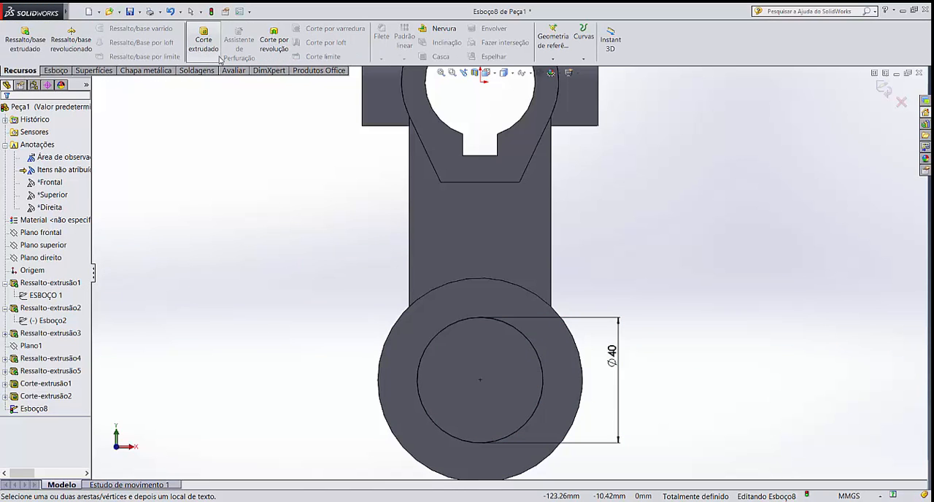
{"action": "left_click", "coordinate": [204, 41]}
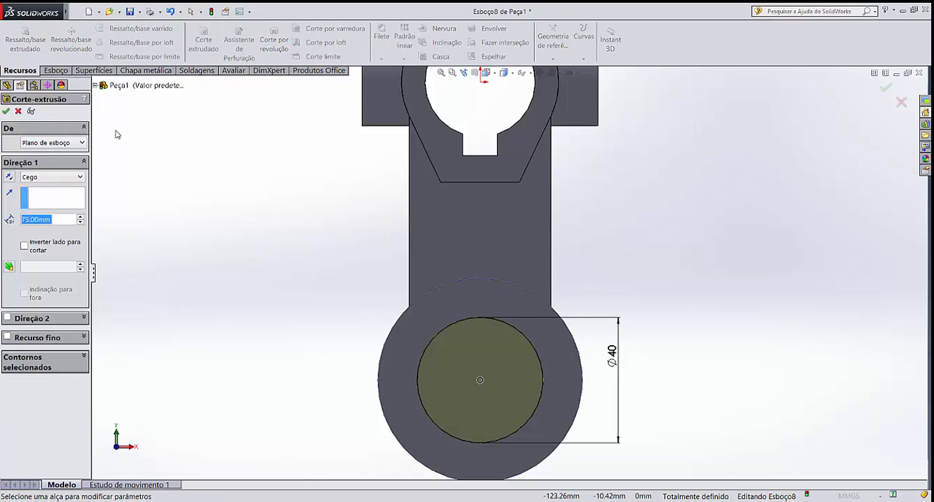
{"action": "left_click", "coordinate": [47, 177]}
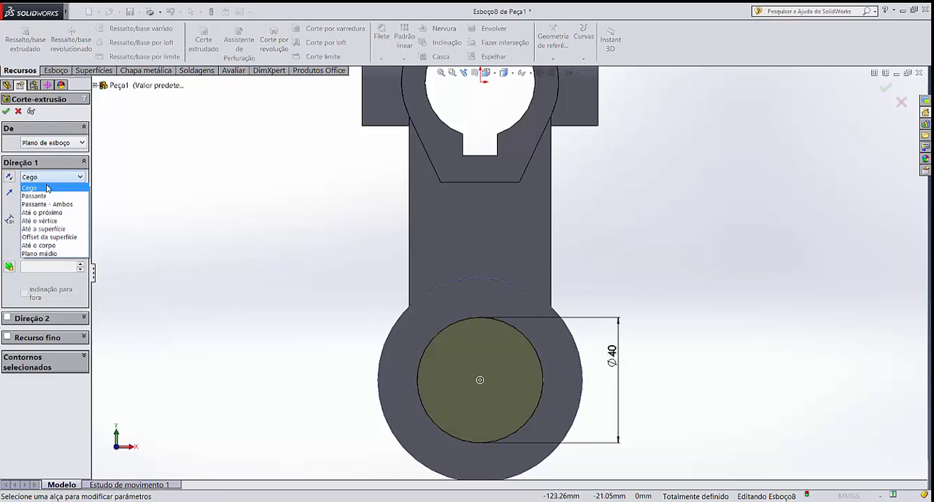
{"action": "left_click", "coordinate": [50, 197]}
{"action": "left_click", "coordinate": [6, 112]}
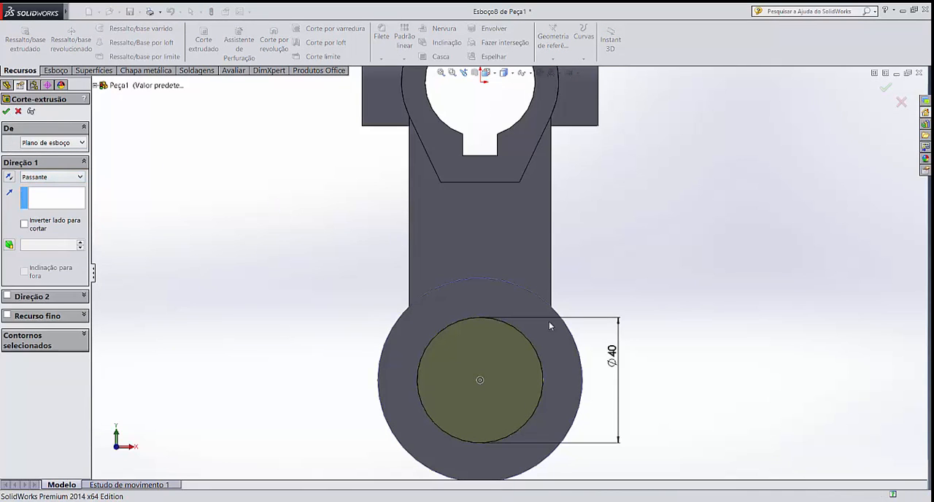
Start a sketch on the vertical cylinder's top face and draw a circle about 25.4 mm in diameter centred on the origin
{"action": "middle_click_drag", "start_coordinate": [636, 267], "coordinate": [603, 252]}
{"action": "scroll", "coordinate": [538, 173], "scroll_direction": "up", "scroll_amount": 3}
{"action": "scroll", "coordinate": [538, 171], "scroll_direction": "down", "scroll_amount": 8}
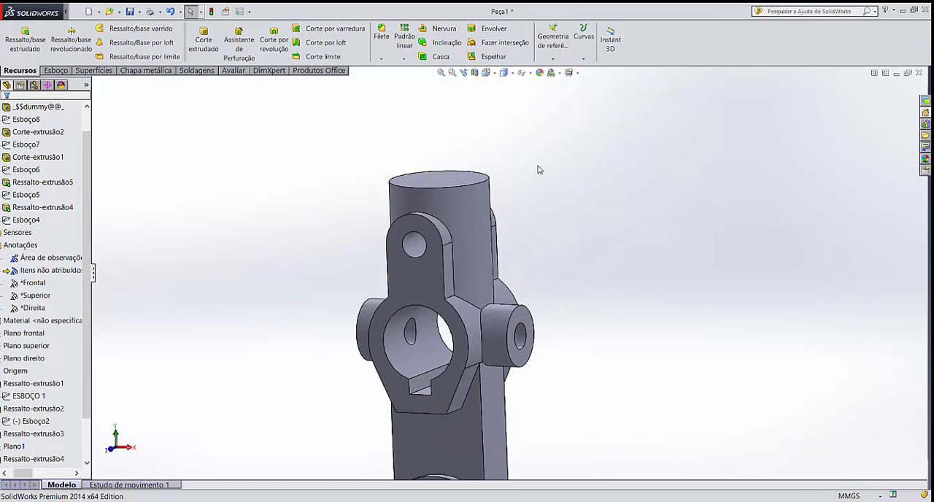
{"action": "middle_click_drag", "start_coordinate": [507, 190], "coordinate": [474, 182]}
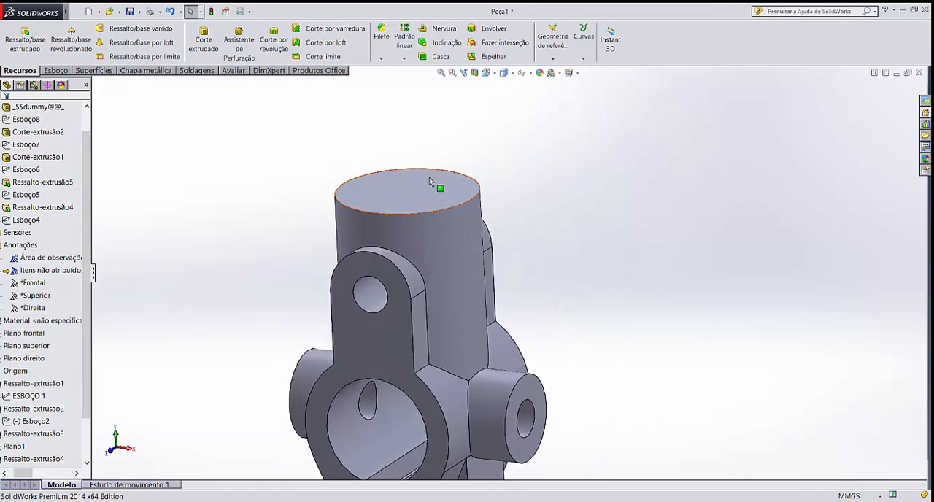
{"action": "left_click", "coordinate": [422, 195]}
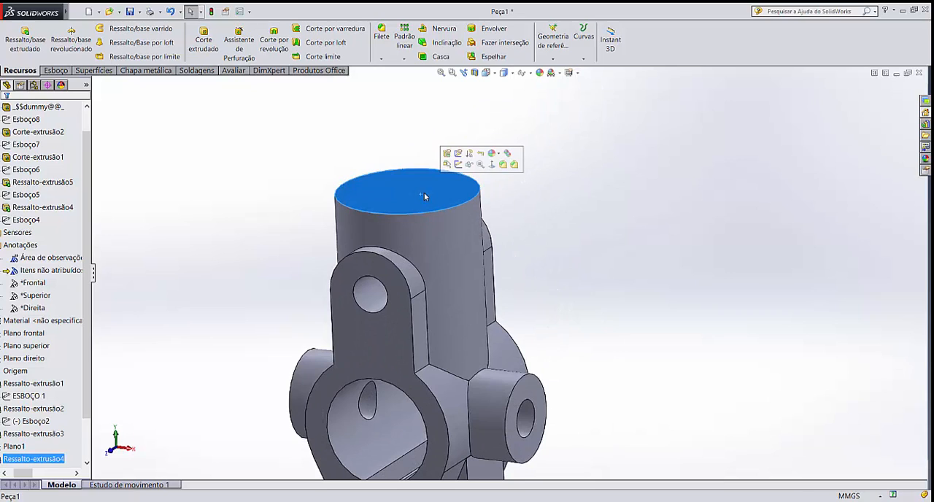
{"action": "left_click", "coordinate": [458, 164]}
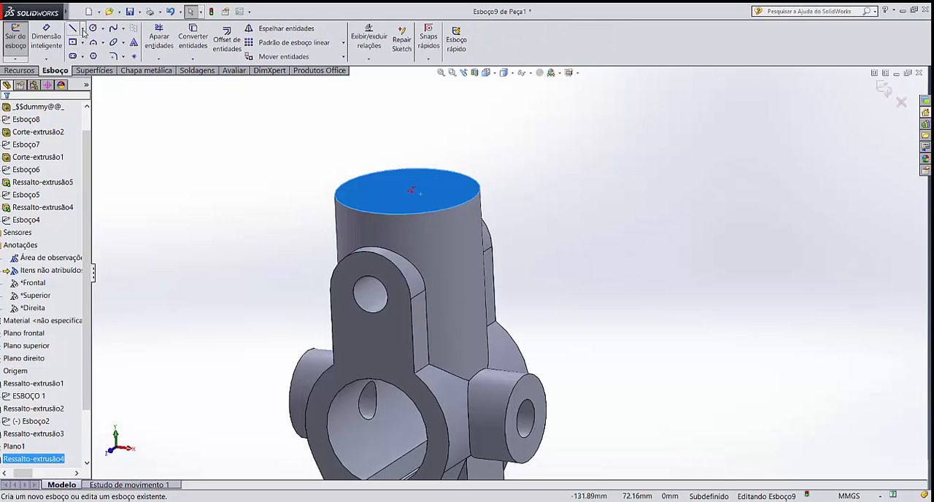
{"action": "left_click", "coordinate": [92, 29]}
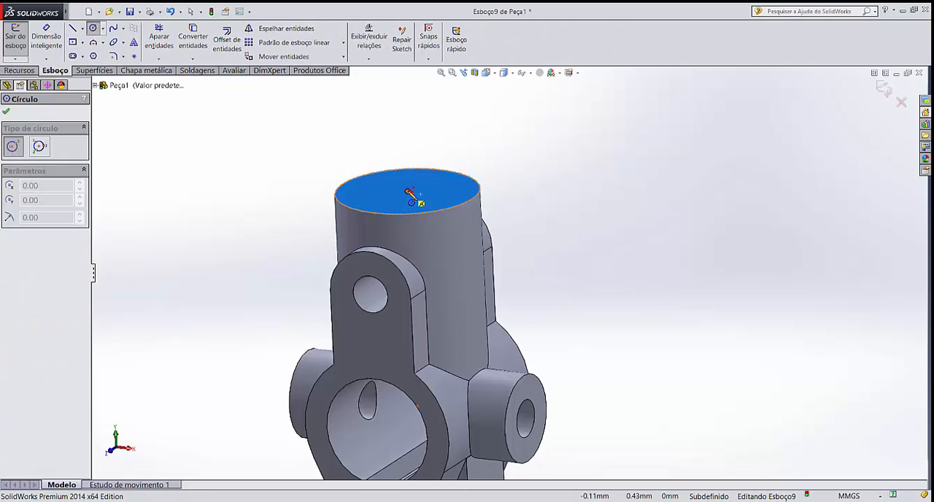
{"action": "left_click", "coordinate": [411, 192]}
{"action": "left_click", "coordinate": [438, 192]}
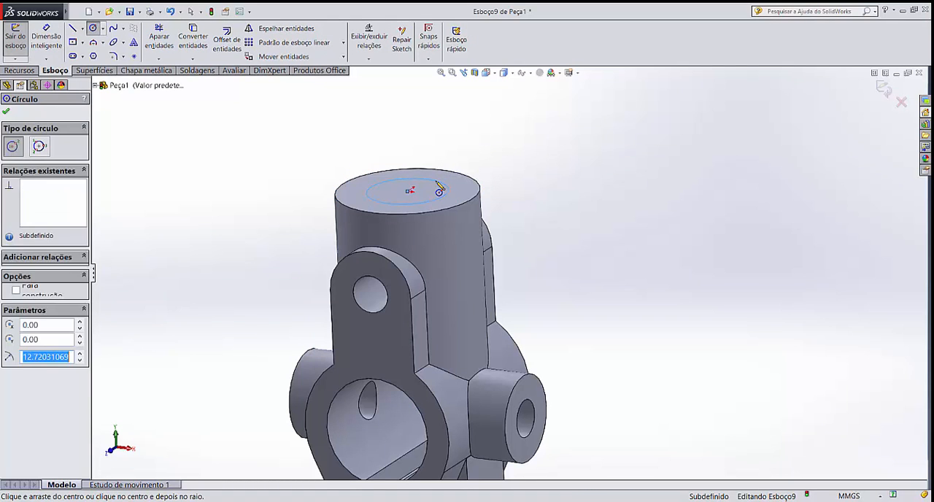
{"action": "key", "text": "Escape"}
Dimension the diameter of the circle on the vertical cylinder's top face and set it to 23 mm
{"action": "left_click", "coordinate": [49, 35]}
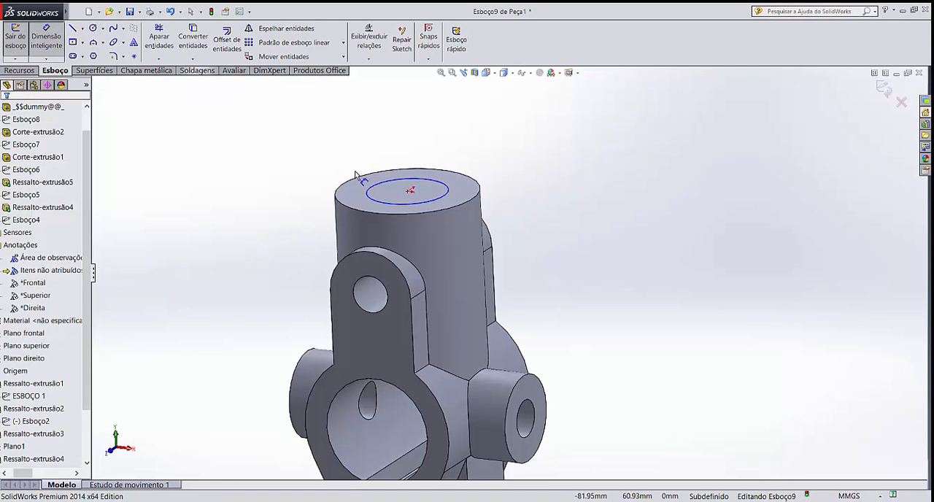
{"action": "left_click", "coordinate": [366, 184]}
{"action": "left_click", "coordinate": [293, 179]}
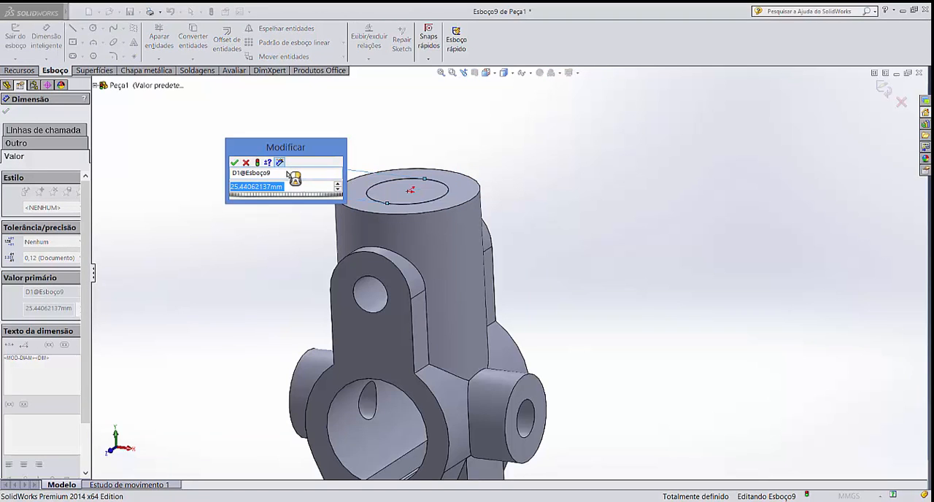
{"action": "type", "text": "2"}
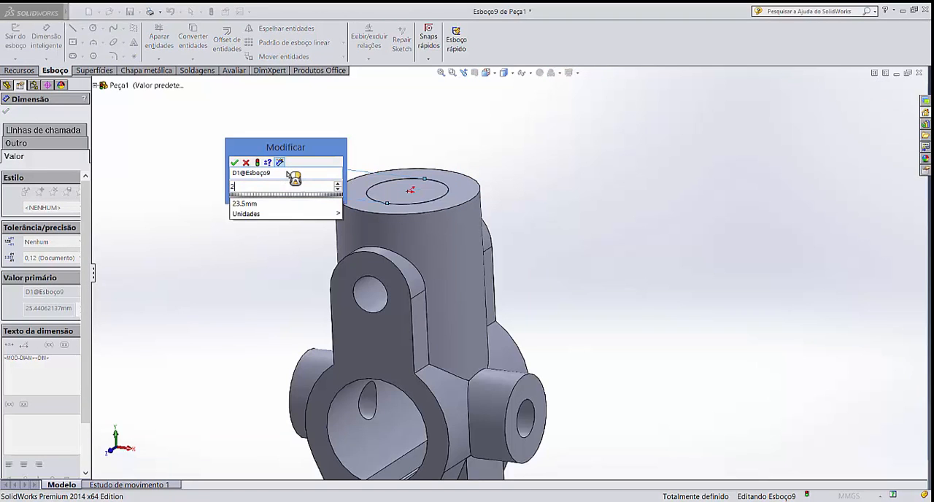
{"action": "type", "text": "3"}
{"action": "key", "text": "Return"}
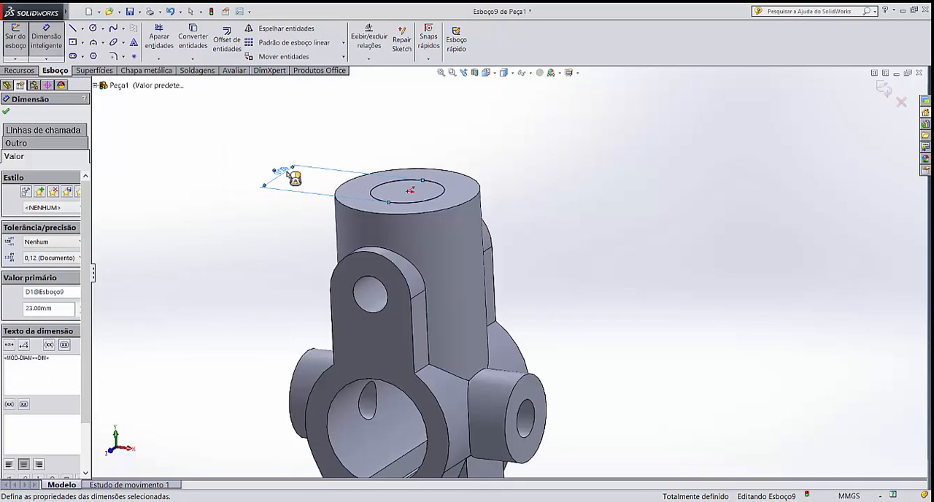
{"action": "left_click", "coordinate": [395, 102]}
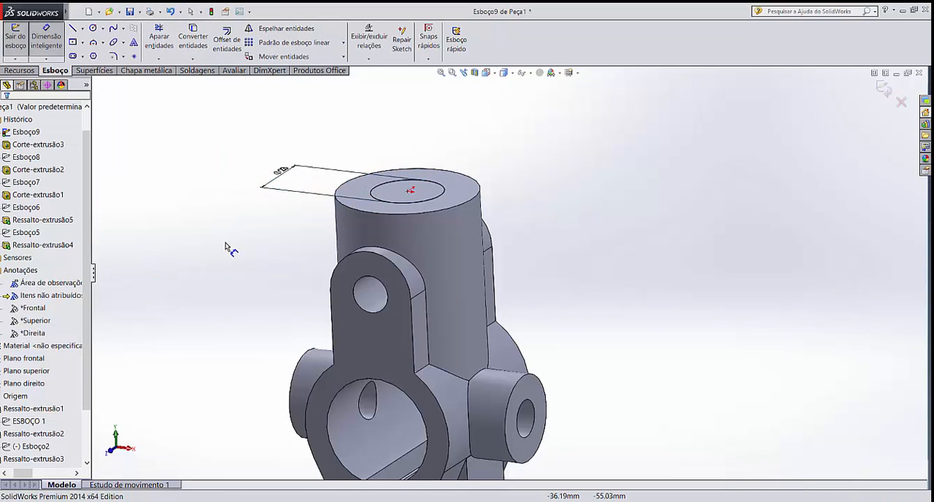
Set up an extruded cut of the 23 mm circle with a Through All (Passante) end condition and check its preview in the keyed bore
{"action": "middle_click_drag", "start_coordinate": [228, 246], "coordinate": [229, 301]}
{"action": "left_click", "coordinate": [35, 70]}
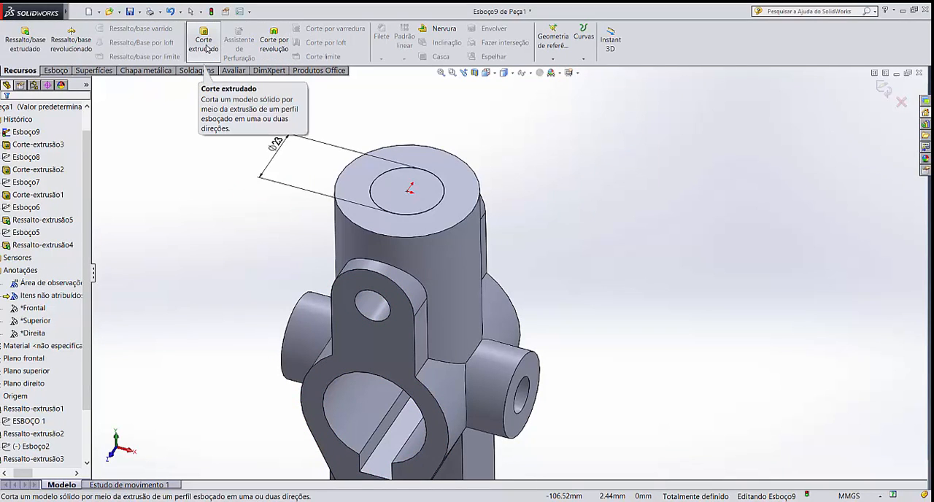
{"action": "left_click", "coordinate": [206, 45]}
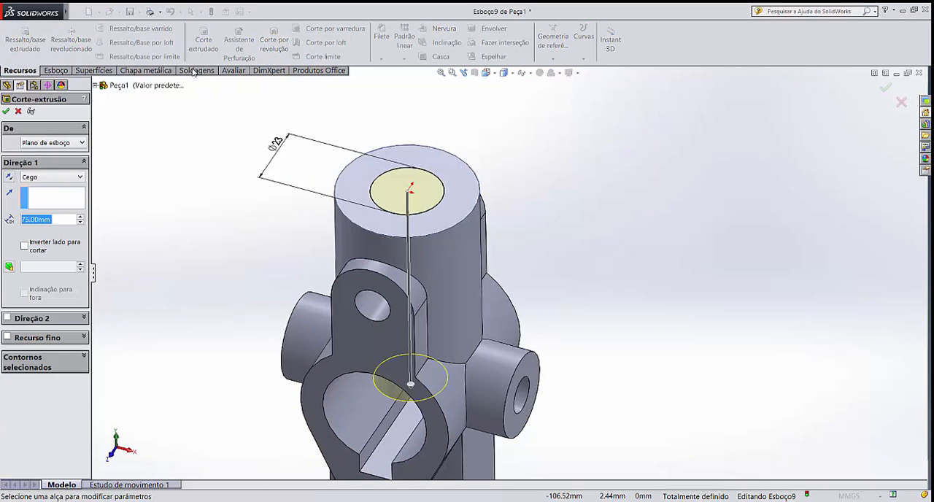
{"action": "left_click", "coordinate": [54, 179]}
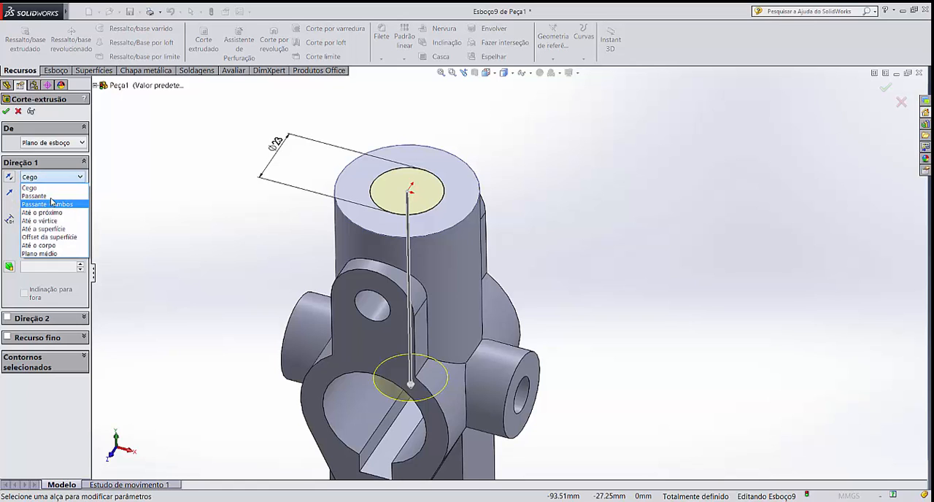
{"action": "left_click", "coordinate": [53, 195]}
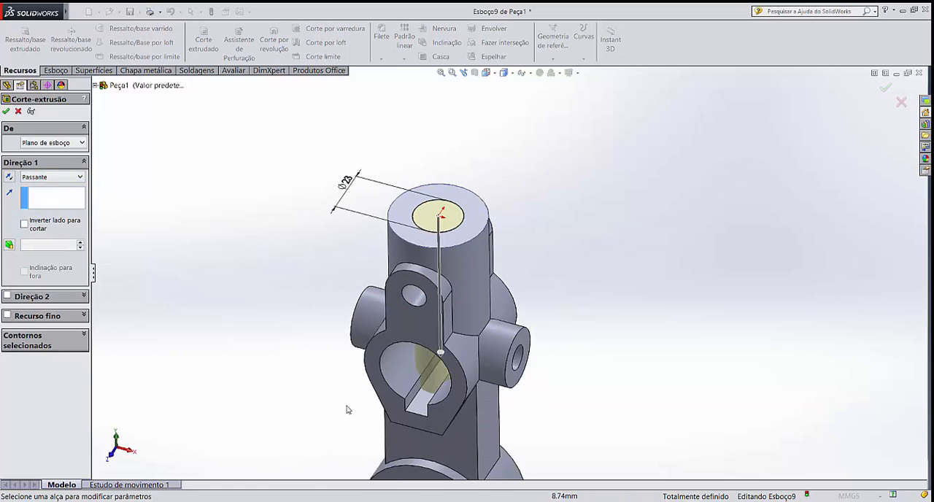
{"action": "middle_click_drag", "start_coordinate": [484, 385], "coordinate": [460, 369]}
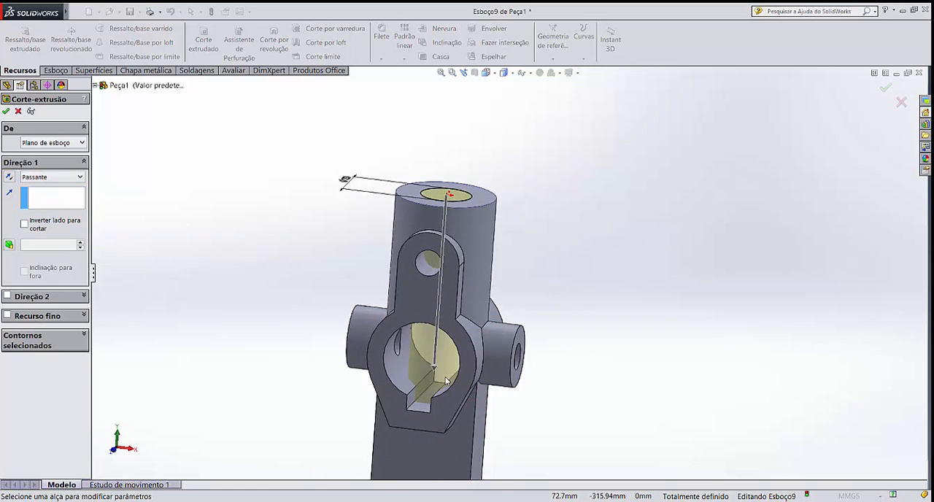
{"action": "scroll", "coordinate": [449, 381], "scroll_direction": "down", "scroll_amount": 2}
{"action": "scroll", "coordinate": [449, 380], "scroll_direction": "down", "scroll_amount": 4}
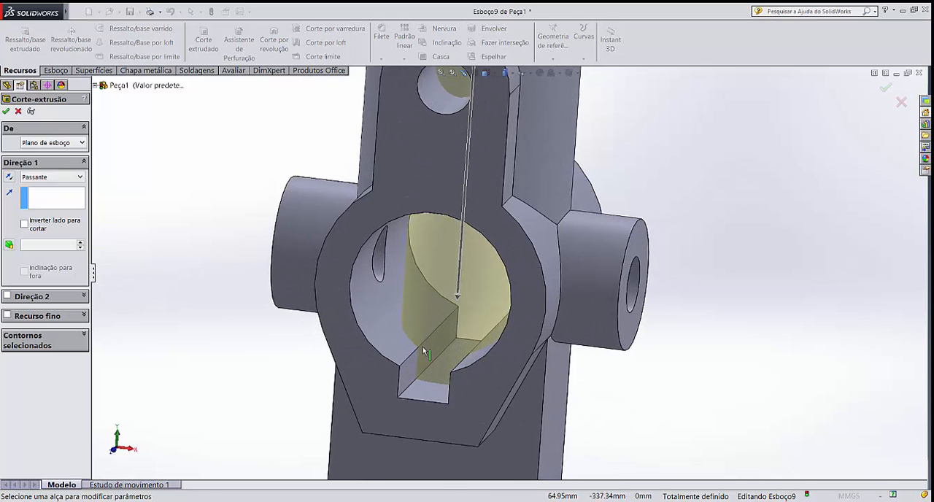
{"action": "middle_click_drag", "start_coordinate": [511, 365], "coordinate": [498, 332]}
Change the cut's end condition to Up To Surface (Até a superfície), ending at the keyed bore's inner face, and complete it
{"action": "left_click", "coordinate": [43, 178]}
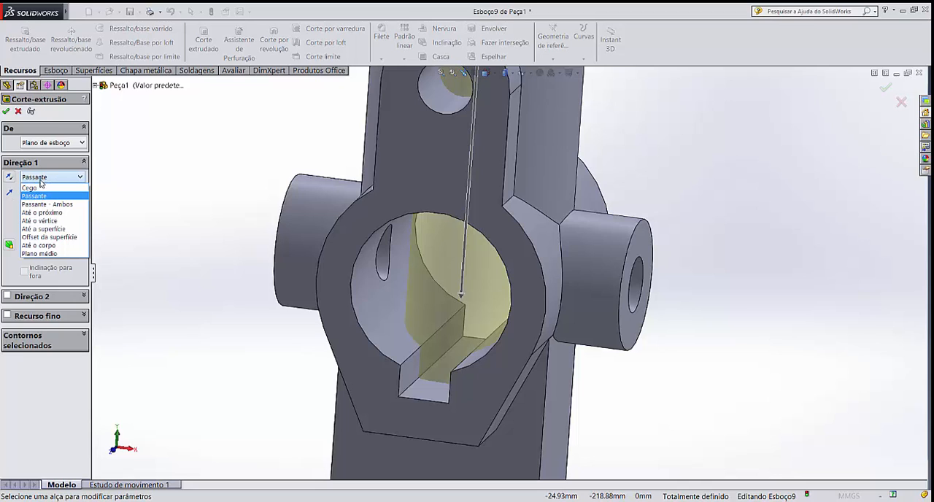
{"action": "left_click", "coordinate": [67, 229]}
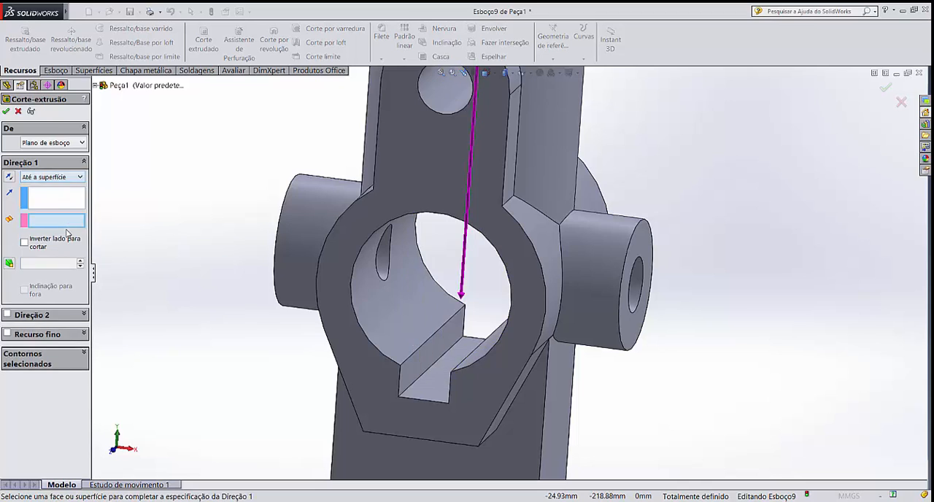
{"action": "middle_click_drag", "start_coordinate": [228, 217], "coordinate": [394, 179]}
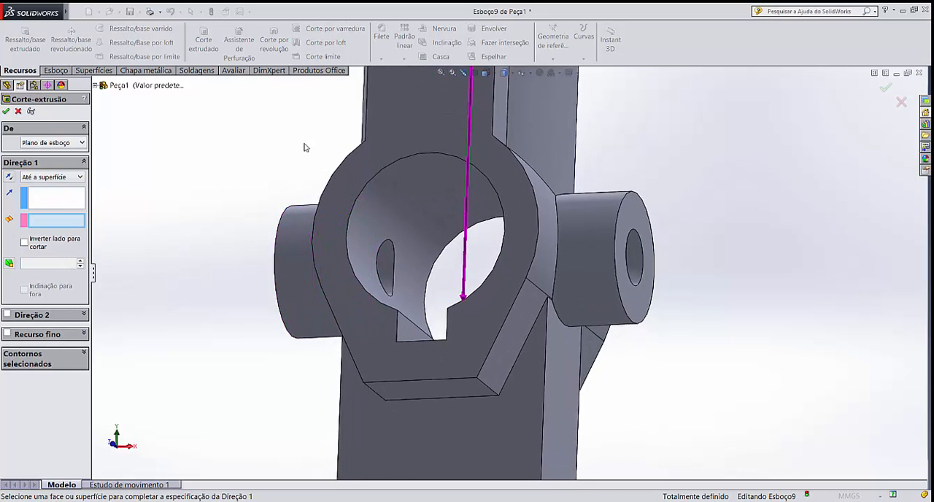
{"action": "left_click", "coordinate": [407, 173]}
Examine the vertical cylinder's hole where it meets the keyed bore, and check the whole part from several angles
{"action": "middle_click_drag", "start_coordinate": [302, 163], "coordinate": [321, 133]}
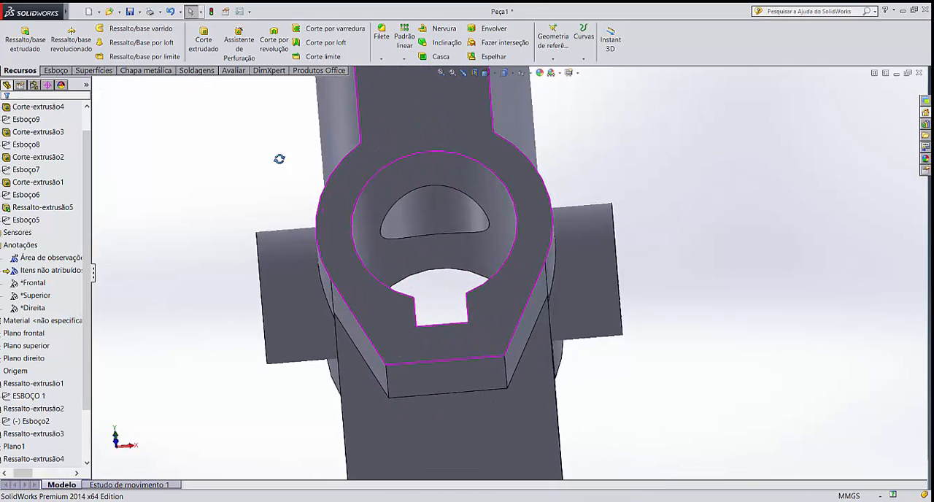
{"action": "middle_click_drag", "start_coordinate": [279, 159], "coordinate": [430, 245]}
{"action": "scroll", "coordinate": [432, 246], "scroll_direction": "up", "scroll_amount": 3}
{"action": "scroll", "coordinate": [553, 231], "scroll_direction": "down", "scroll_amount": 2}
{"action": "scroll", "coordinate": [630, 345], "scroll_direction": "up", "scroll_amount": 2}
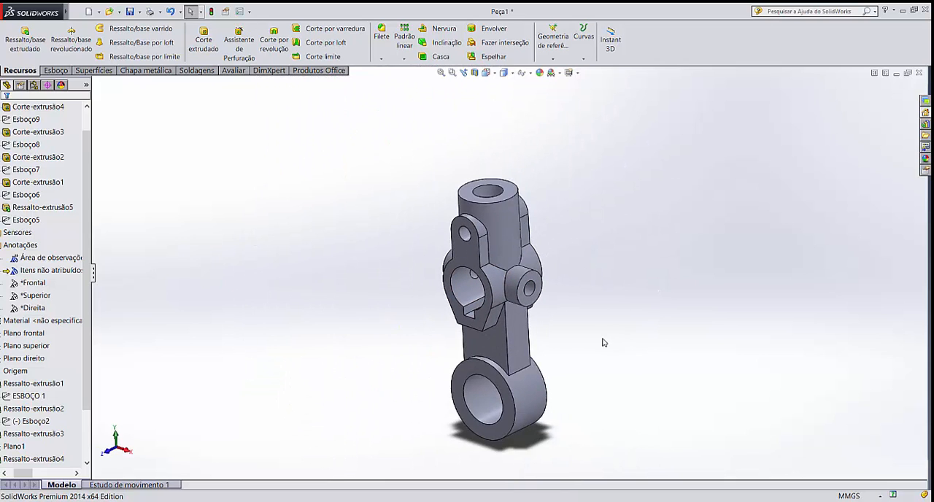
{"action": "scroll", "coordinate": [560, 372], "scroll_direction": "down", "scroll_amount": 1}
{"action": "middle_click_drag", "start_coordinate": [577, 340], "coordinate": [575, 308]}
{"action": "scroll", "coordinate": [579, 307], "scroll_direction": "down", "scroll_amount": 1}
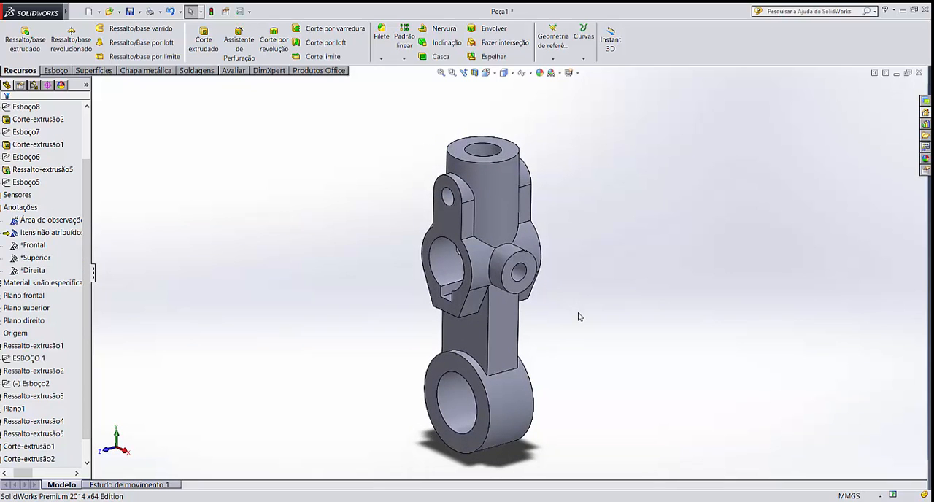
{"action": "scroll", "coordinate": [592, 223], "scroll_direction": "down", "scroll_amount": 2}
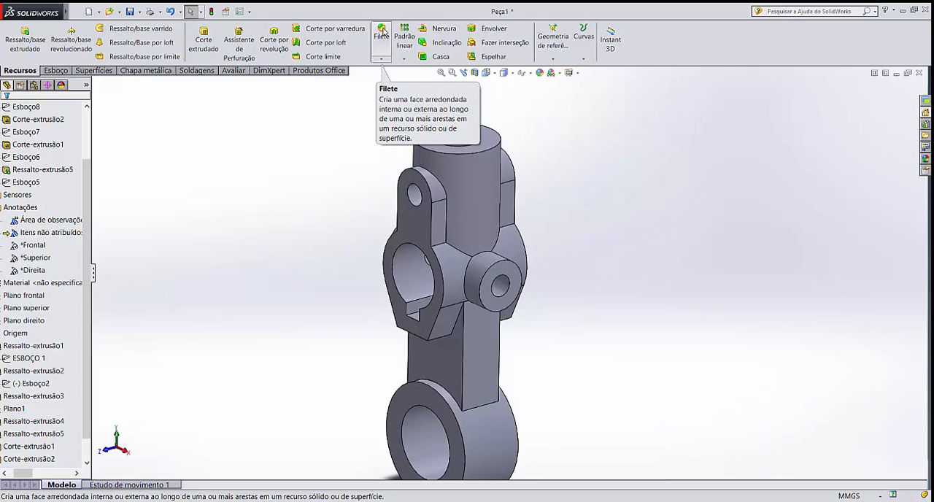
Try a constant-size 3 mm fillet on the vertical cylinder's top outer edge and the front tab's rounded edge
{"action": "left_click", "coordinate": [383, 40]}
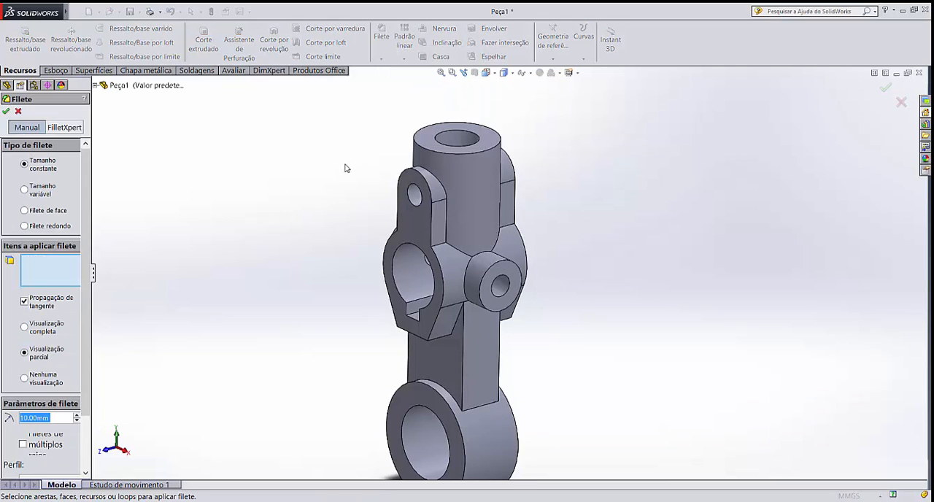
{"action": "type", "text": "3"}
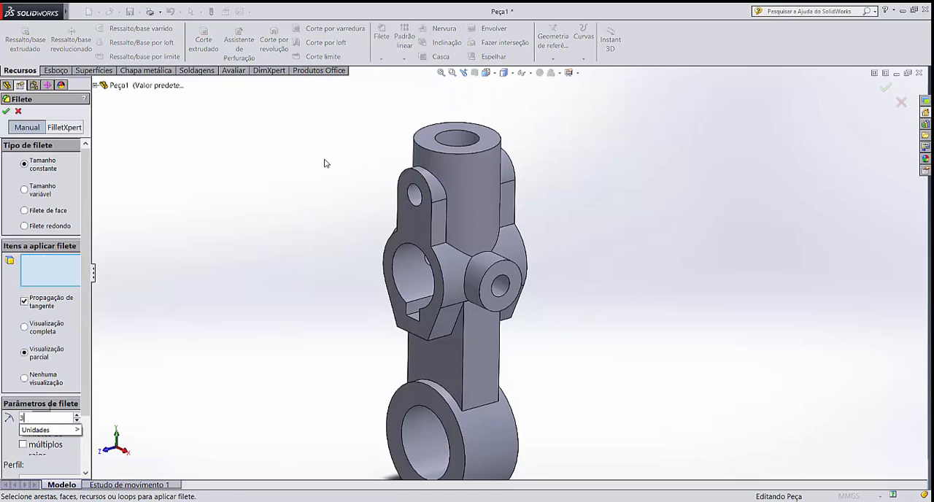
{"action": "key", "text": "Return"}
{"action": "scroll", "coordinate": [328, 165], "scroll_direction": "down", "scroll_amount": 2}
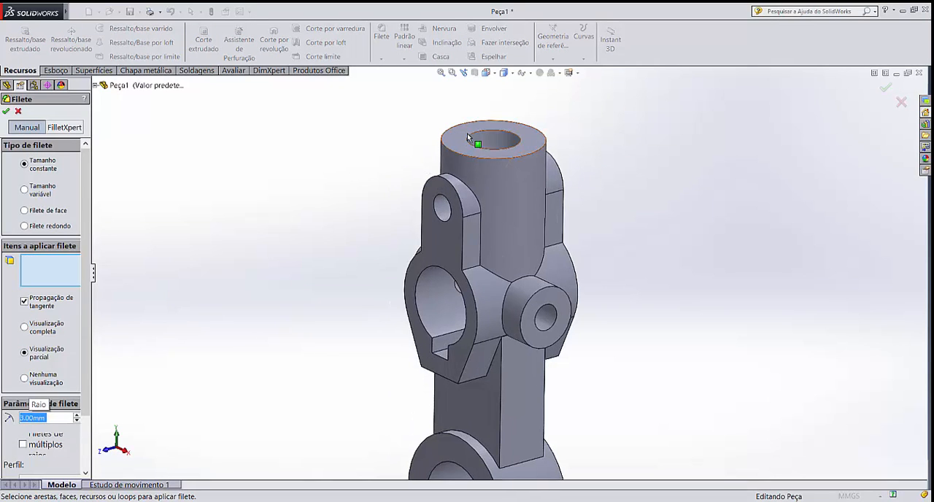
{"action": "scroll", "coordinate": [500, 155], "scroll_direction": "down", "scroll_amount": 1}
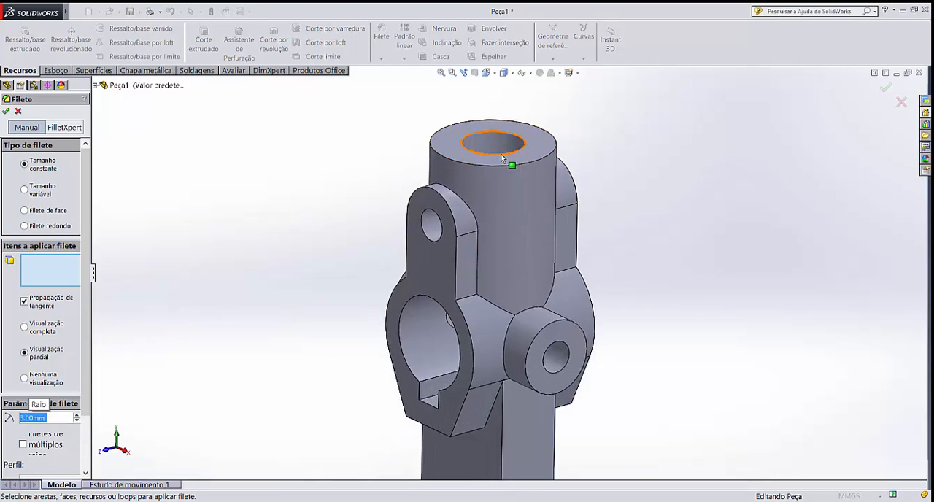
{"action": "left_click", "coordinate": [456, 163]}
{"action": "middle_click_drag", "start_coordinate": [392, 202], "coordinate": [427, 270]}
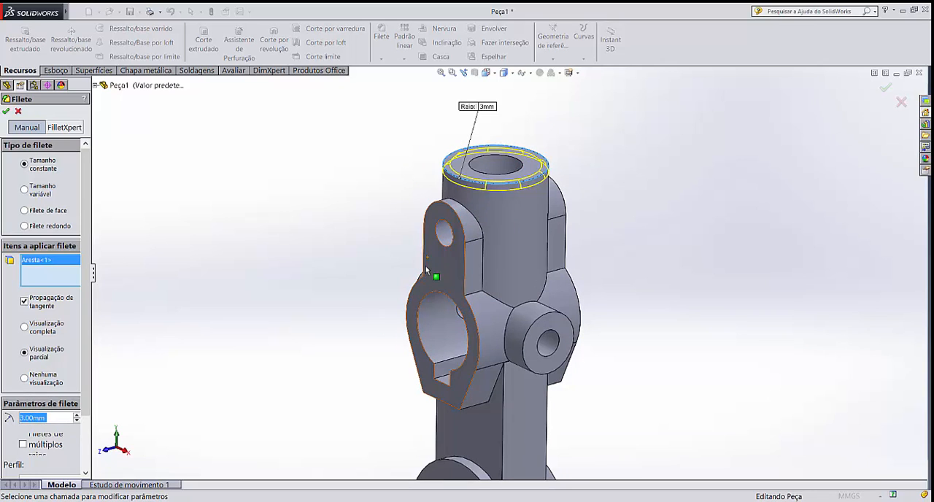
{"action": "left_click", "coordinate": [463, 231]}
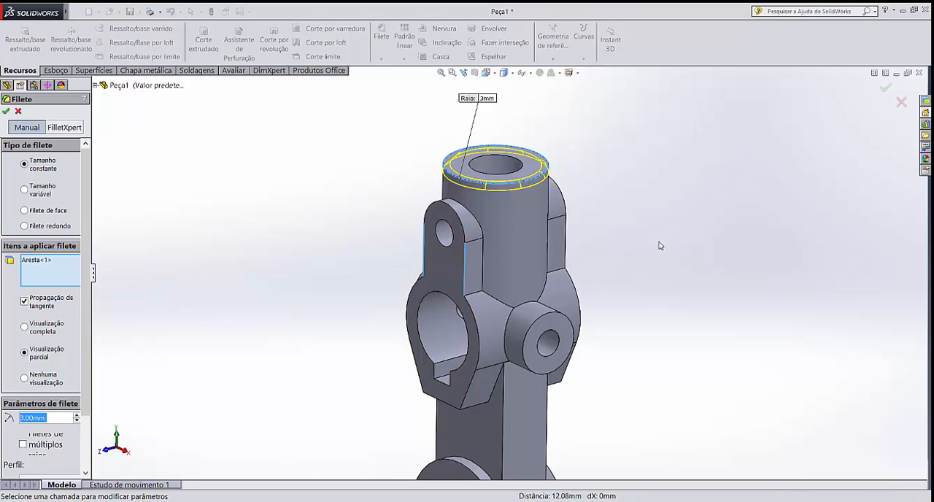
Try to extend the 3 mm fillet to the lower cylinder's front outer edge and the front tab's straight side edge
{"action": "middle_click_drag", "start_coordinate": [661, 246], "coordinate": [666, 206]}
{"action": "scroll", "coordinate": [635, 299], "scroll_direction": "up", "scroll_amount": 3}
{"action": "scroll", "coordinate": [635, 299], "scroll_direction": "up", "scroll_amount": 3}
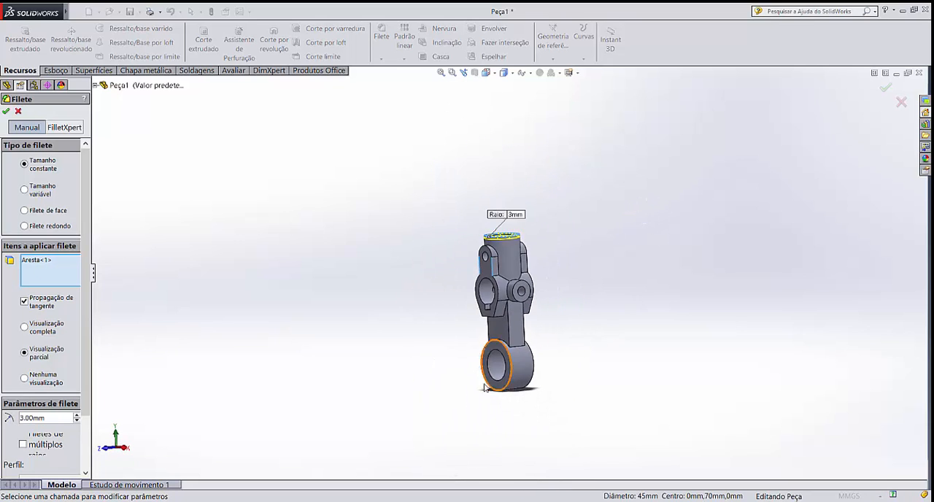
{"action": "scroll", "coordinate": [511, 378], "scroll_direction": "down", "scroll_amount": 3}
{"action": "scroll", "coordinate": [522, 355], "scroll_direction": "down", "scroll_amount": 1}
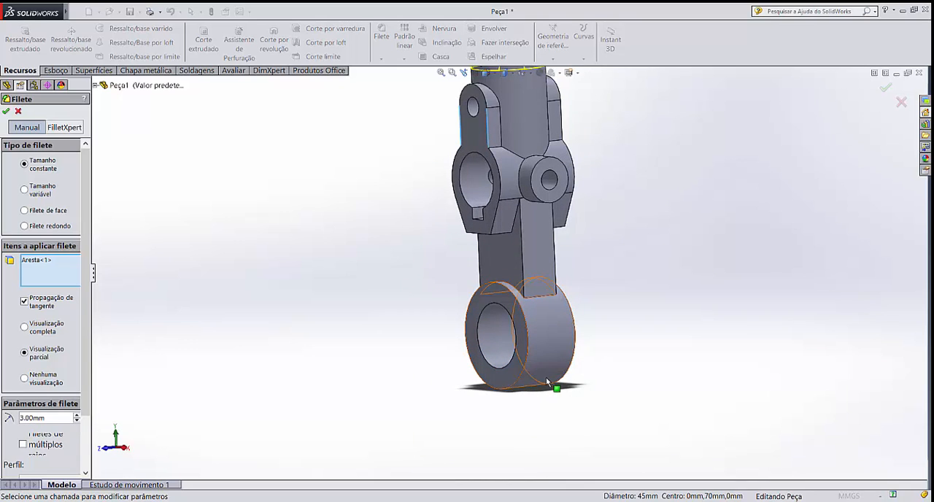
{"action": "left_click", "coordinate": [527, 339]}
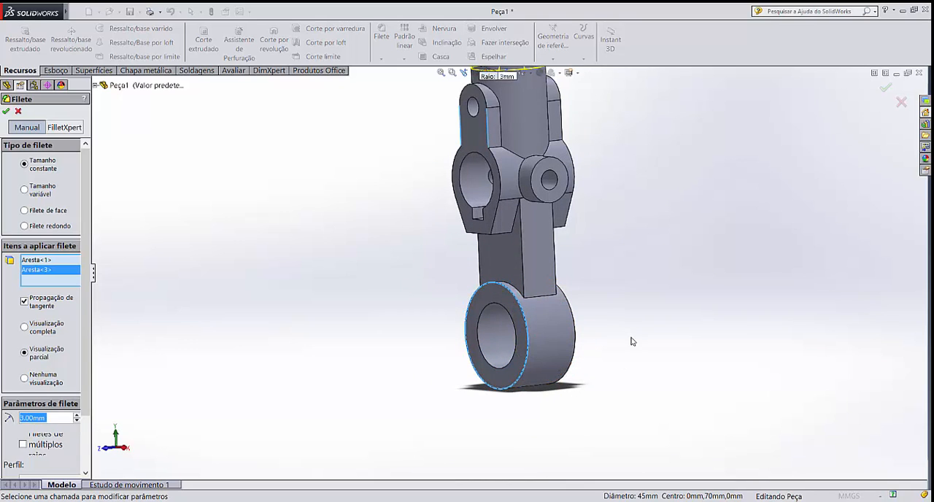
{"action": "mouse_move", "coordinate": [633, 339]}
{"action": "middle_mouse_down"}
{"action": "mouse_move", "coordinate": [643, 359]}
{"action": "mouse_move", "coordinate": [636, 352]}
{"action": "middle_mouse_up"}
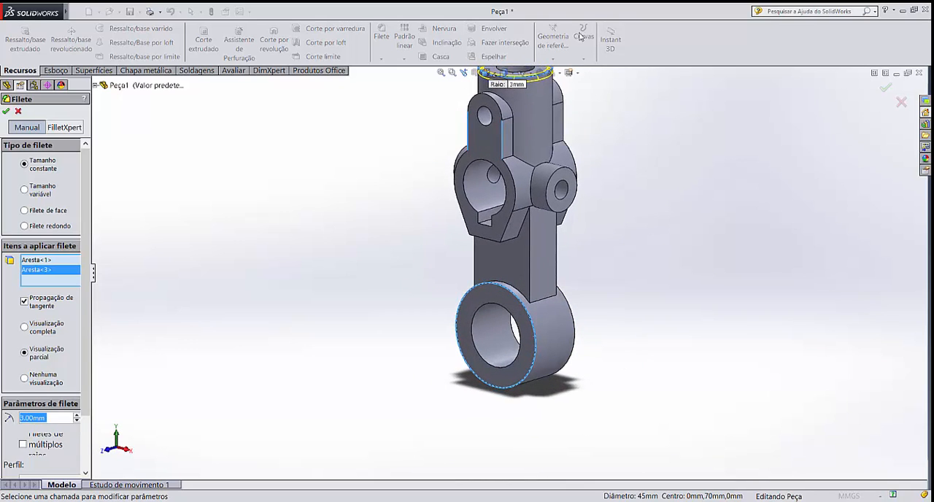
{"action": "left_click", "coordinate": [486, 137]}
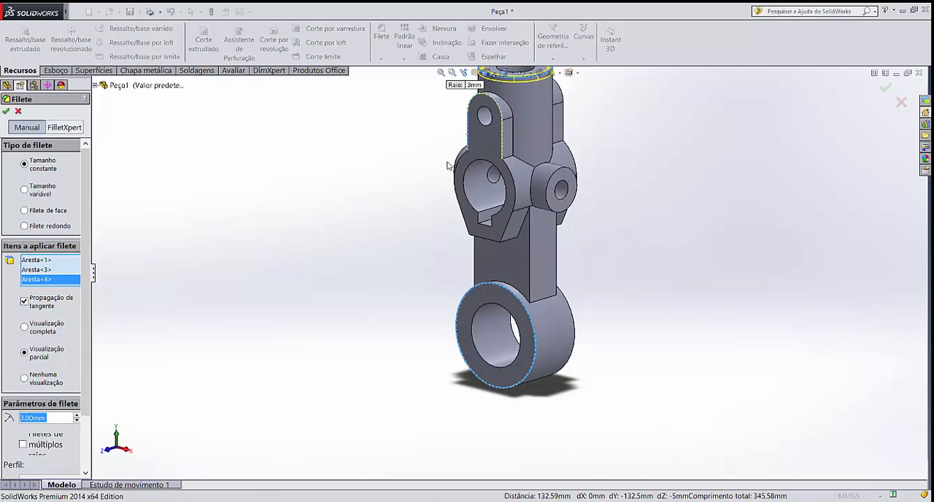
{"action": "scroll", "coordinate": [454, 165], "scroll_direction": "up", "scroll_amount": 3}
{"action": "scroll", "coordinate": [599, 191], "scroll_direction": "down", "scroll_amount": 3}
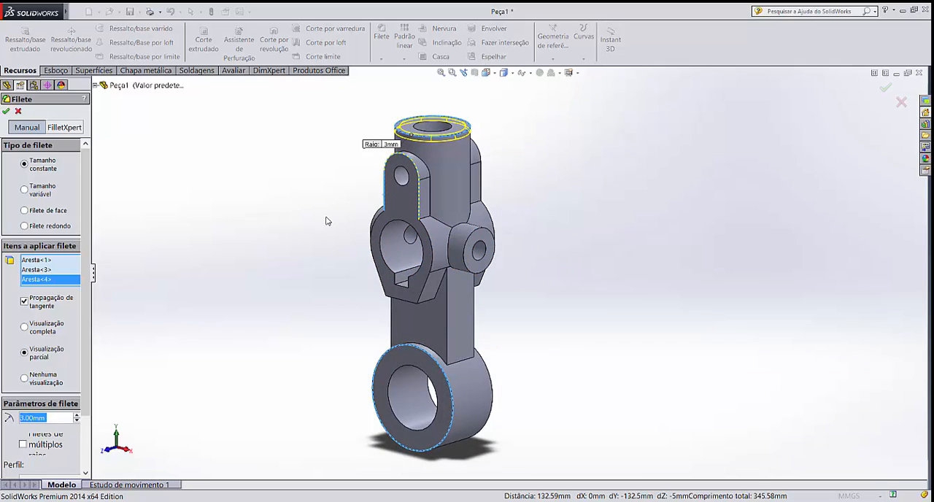
{"action": "key", "text": "Return"}
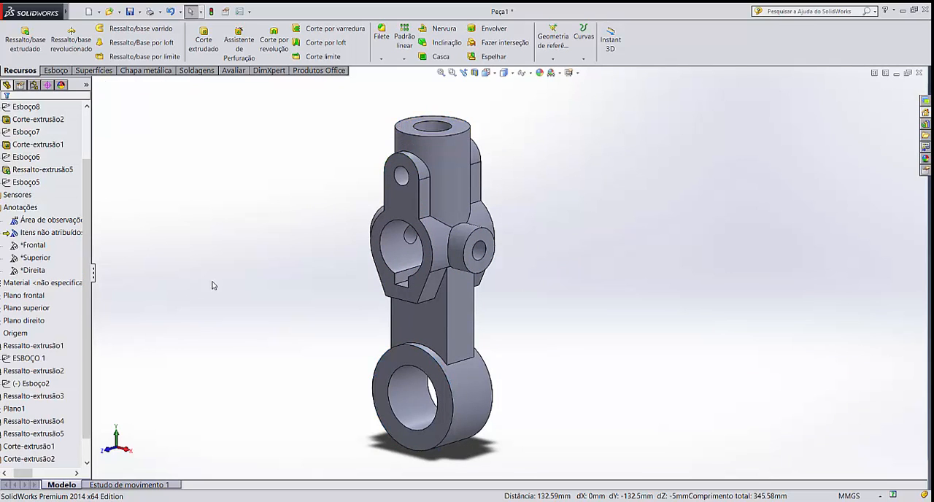
Apply a constant-size 3 mm fillet to the vertical cylinder's top outer edge and the lower cylinder's front and rear outer edges
{"action": "scroll", "coordinate": [488, 317], "scroll_direction": "up", "scroll_amount": 2}
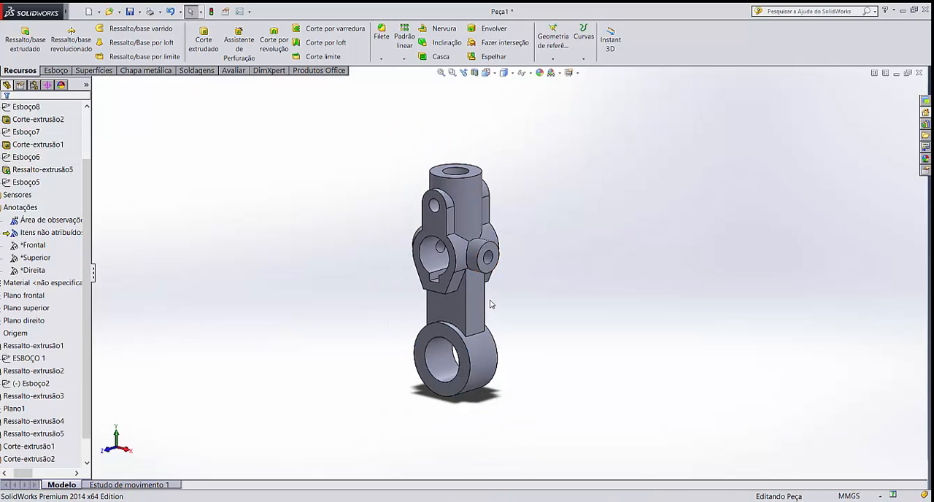
{"action": "scroll", "coordinate": [490, 304], "scroll_direction": "down", "scroll_amount": 3}
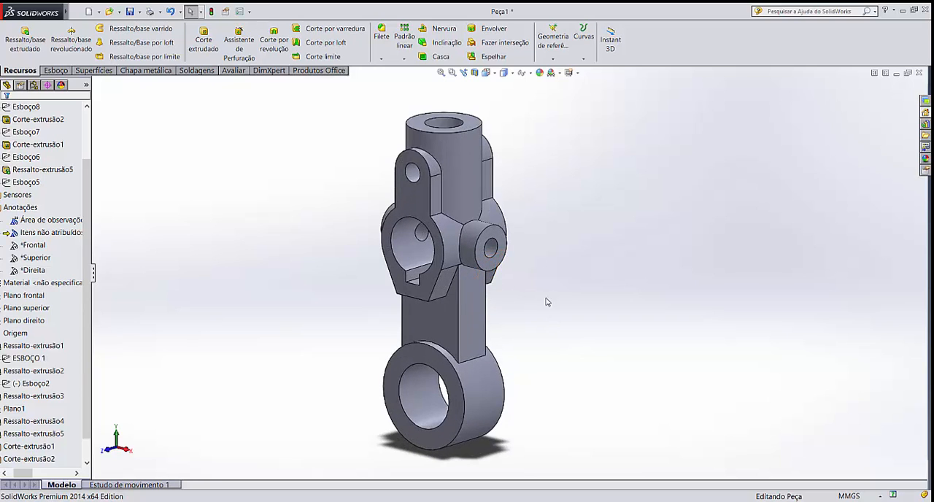
{"action": "left_click", "coordinate": [382, 45]}
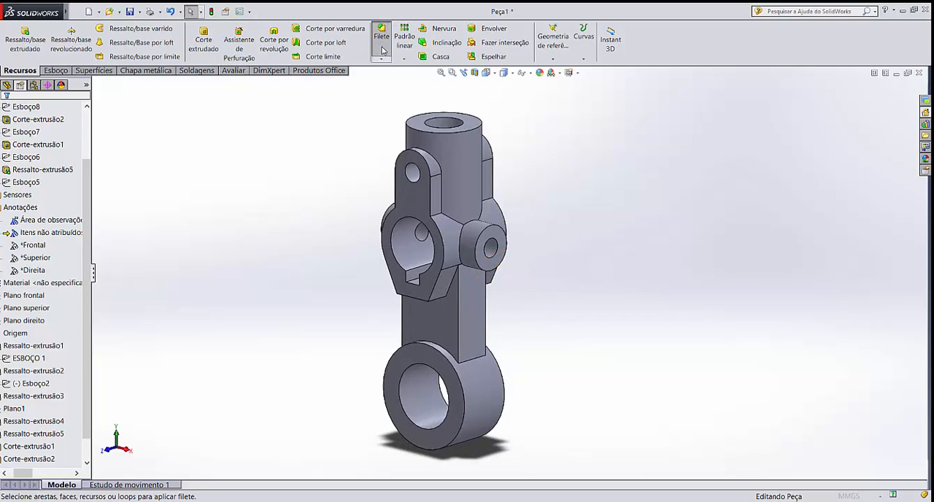
{"action": "left_click", "coordinate": [421, 131]}
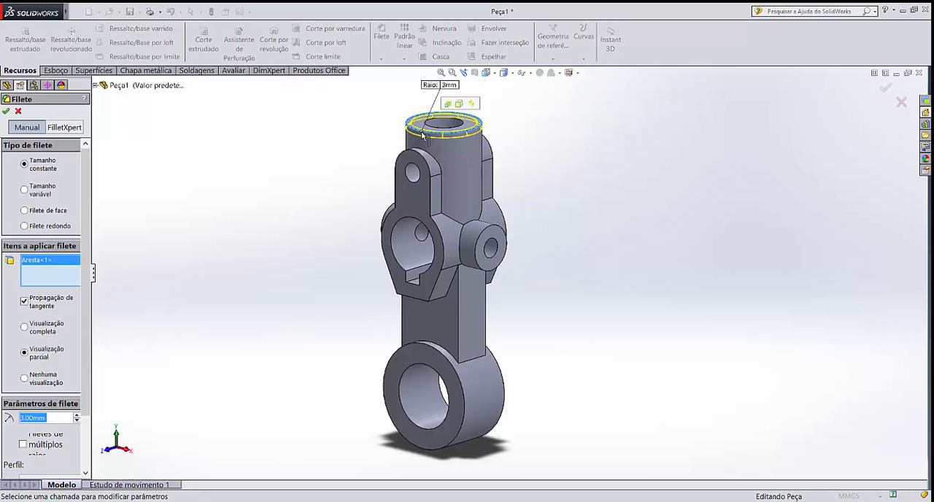
{"action": "left_click", "coordinate": [464, 396]}
{"action": "middle_click_drag", "start_coordinate": [465, 395], "coordinate": [501, 421]}
{"action": "left_click", "coordinate": [505, 406]}
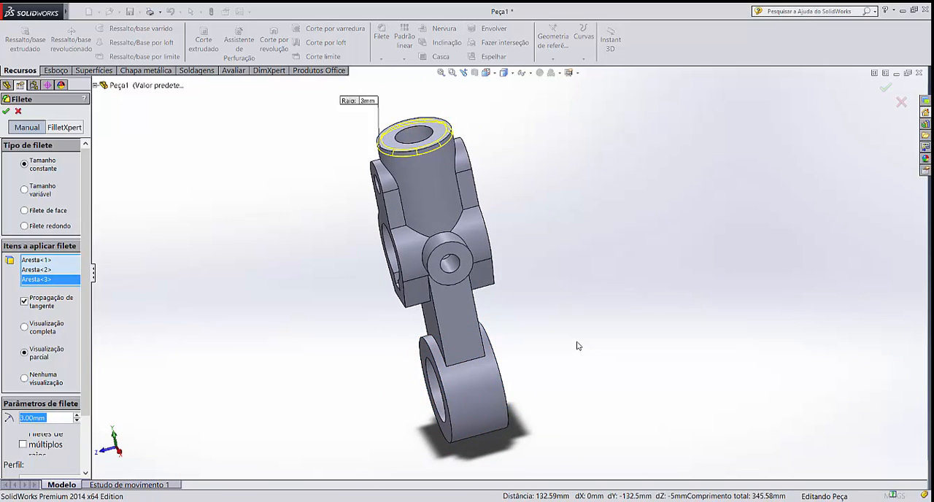
{"action": "key", "text": "Return"}
Examine the filleted cylinders and the rest of the part from several angles
{"action": "middle_click_drag", "start_coordinate": [574, 351], "coordinate": [604, 318]}
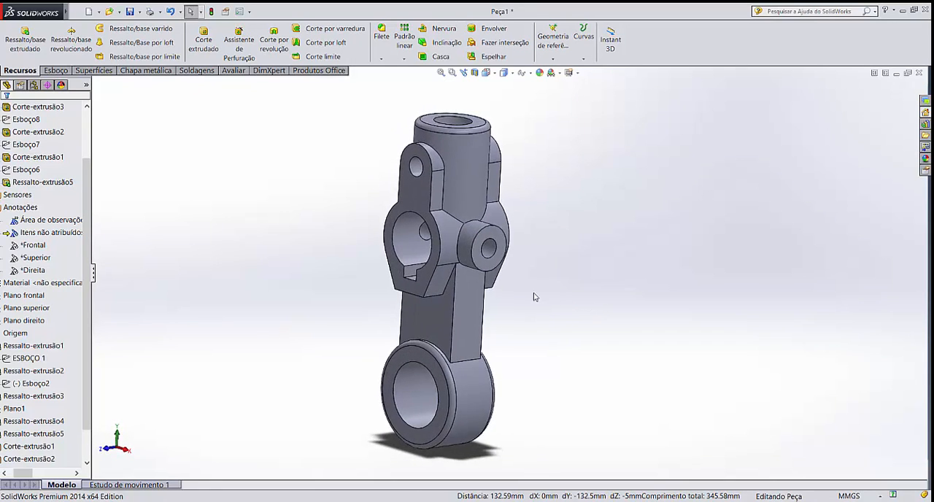
{"action": "scroll", "coordinate": [454, 205], "scroll_direction": "down", "scroll_amount": 2}
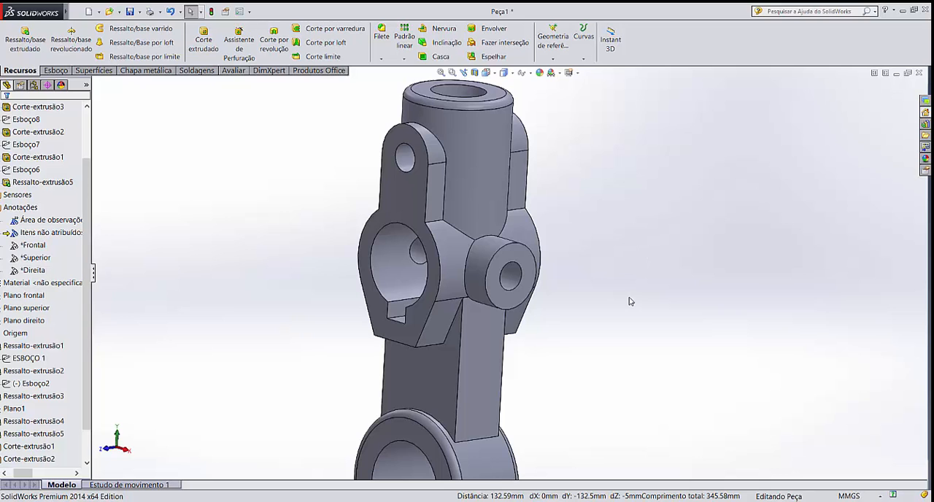
{"action": "middle_click_drag", "start_coordinate": [630, 301], "coordinate": [605, 292]}
{"action": "scroll", "coordinate": [548, 284], "scroll_direction": "up", "scroll_amount": 2}
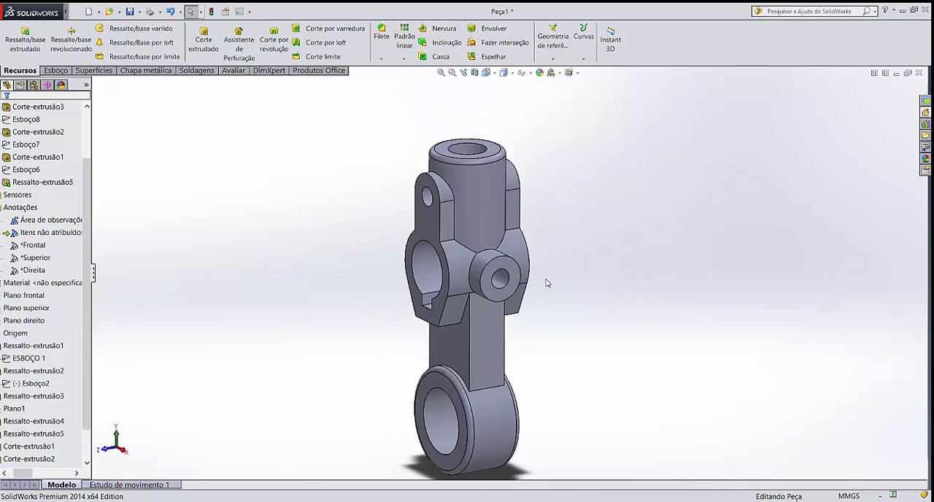
{"action": "scroll", "coordinate": [548, 283], "scroll_direction": "up", "scroll_amount": 2}
{"action": "scroll", "coordinate": [502, 361], "scroll_direction": "down", "scroll_amount": 3}
{"action": "scroll", "coordinate": [510, 219], "scroll_direction": "up", "scroll_amount": 2}
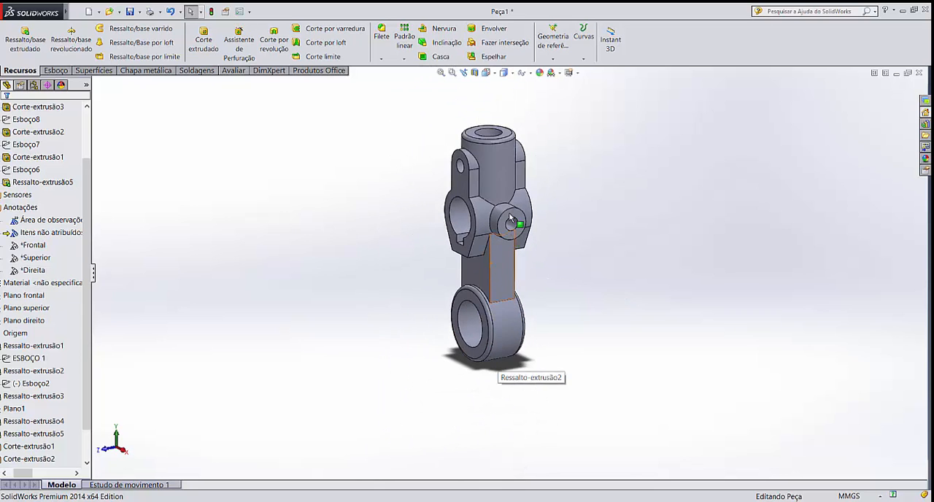
{"action": "scroll", "coordinate": [510, 218], "scroll_direction": "down", "scroll_amount": 1}
{"action": "middle_click_drag", "start_coordinate": [538, 207], "coordinate": [555, 229]}
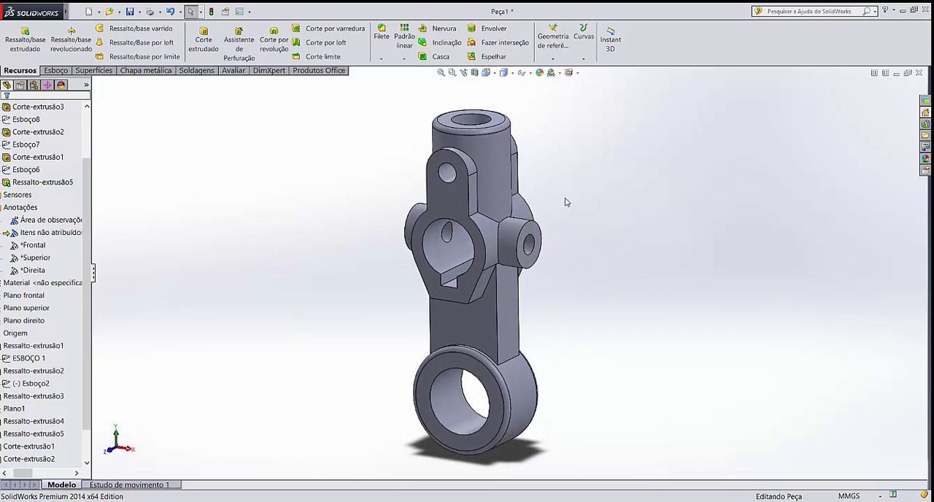
Apply a constant-size 3 mm fillet to the outer end edges of both side bosses, using full preview (Visualização completa)
{"action": "left_click", "coordinate": [381, 60]}
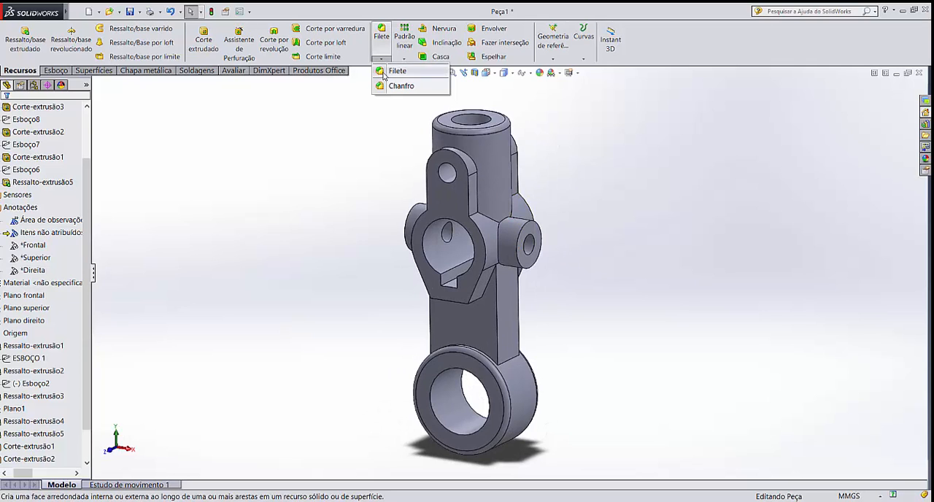
{"action": "left_click", "coordinate": [394, 69]}
{"action": "left_click", "coordinate": [529, 228]}
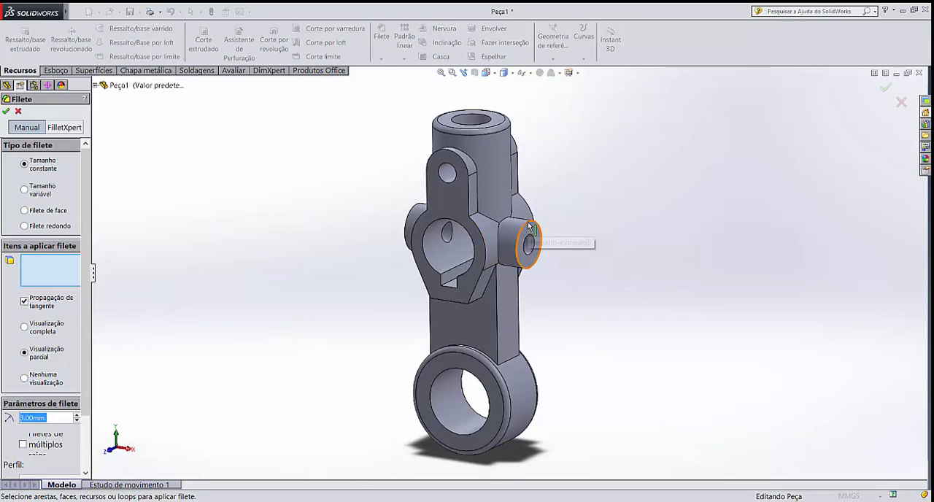
{"action": "middle_click_drag", "start_coordinate": [420, 246], "coordinate": [443, 245]}
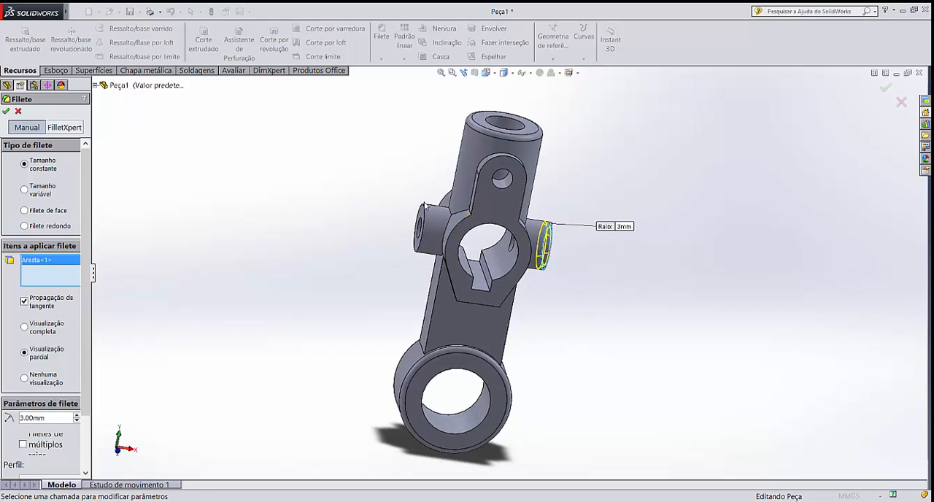
{"action": "left_click", "coordinate": [425, 213]}
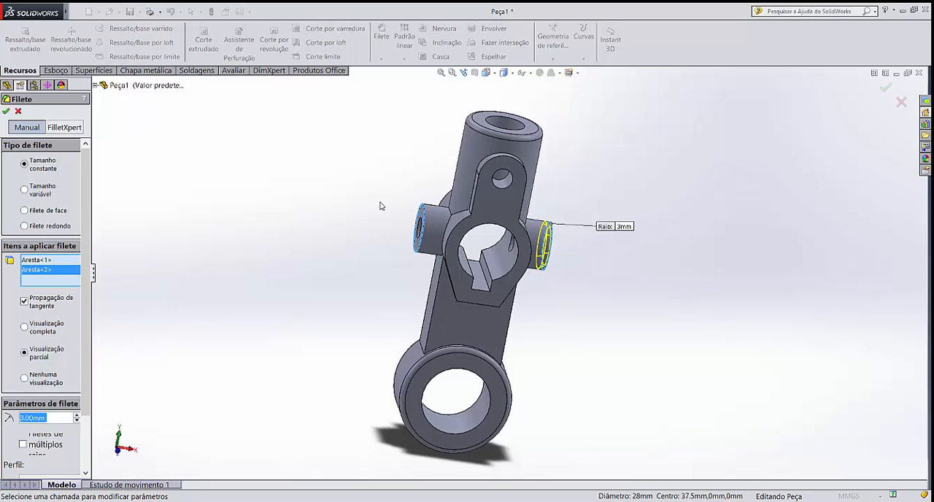
{"action": "middle_click_drag", "start_coordinate": [379, 205], "coordinate": [405, 225]}
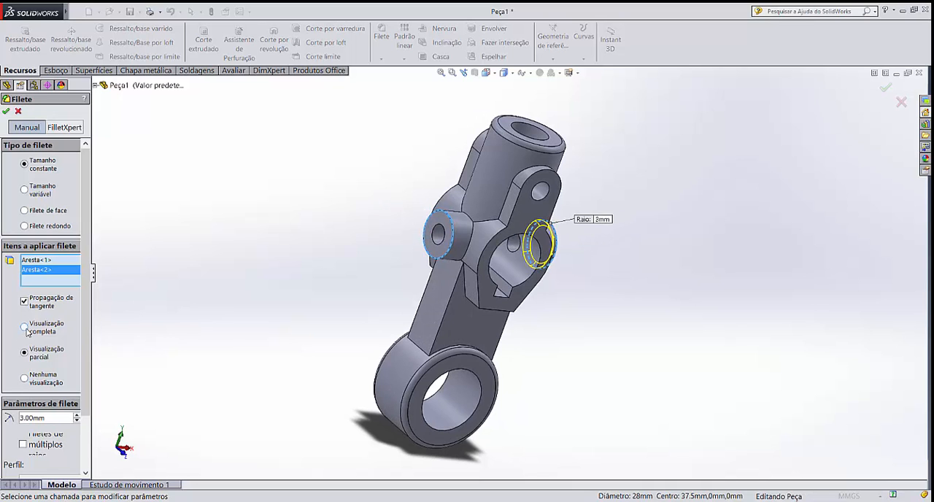
{"action": "middle_click_drag", "start_coordinate": [236, 202], "coordinate": [186, 199]}
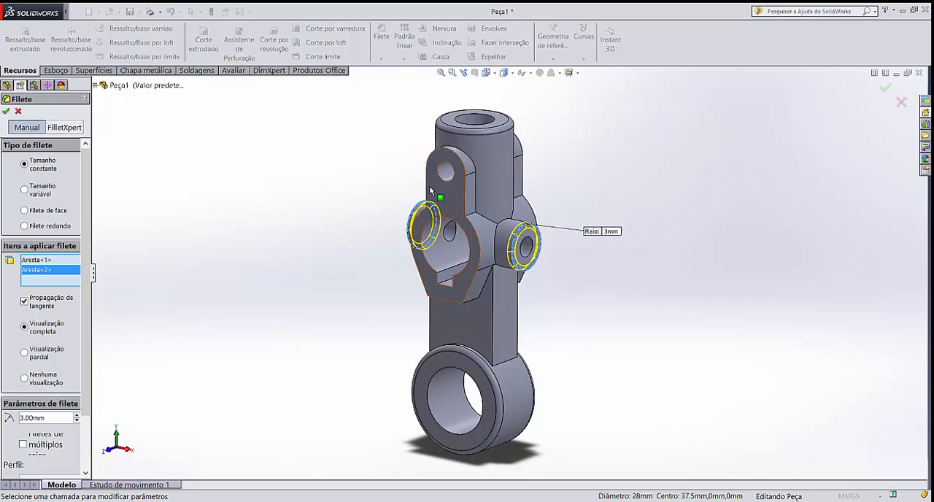
{"action": "scroll", "coordinate": [467, 182], "scroll_direction": "down", "scroll_amount": 2}
{"action": "scroll", "coordinate": [495, 178], "scroll_direction": "down", "scroll_amount": 2}
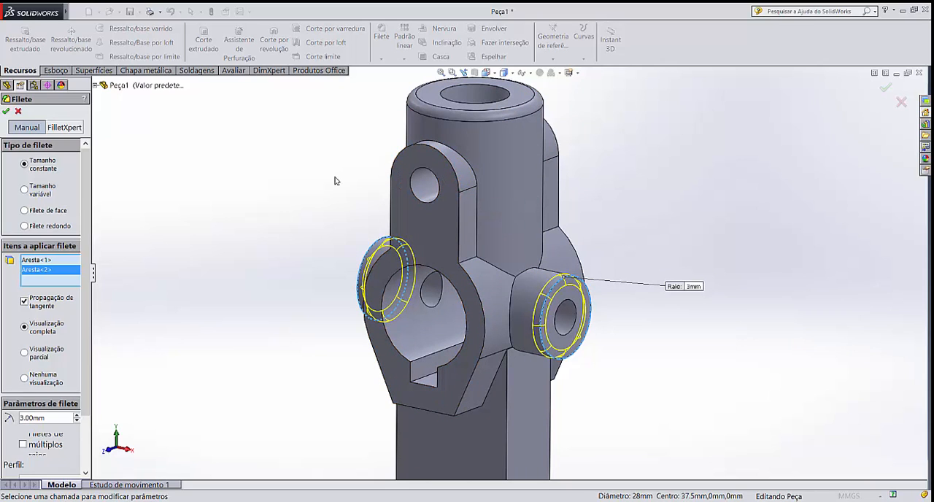
{"action": "key", "text": "Return"}
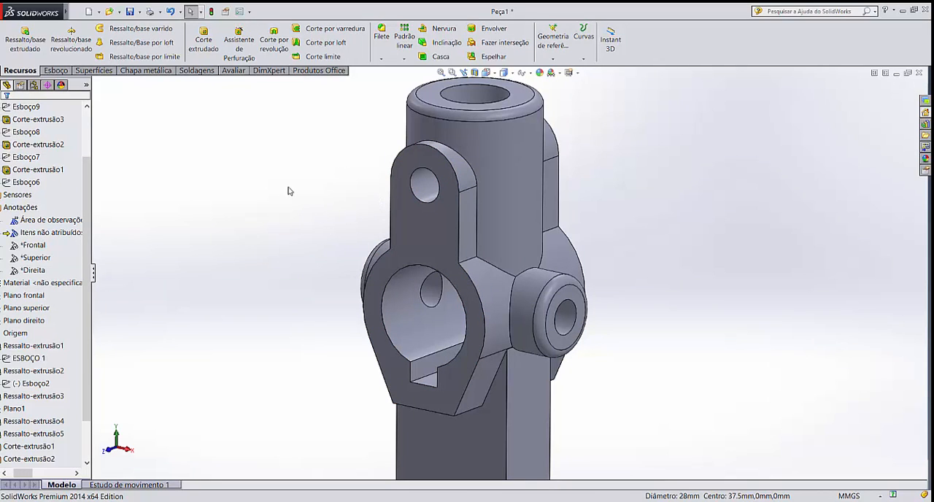
Try a constant-size 2 mm fillet around the front and rear faces of the keyed-bore body with its tabs
{"action": "left_click", "coordinate": [382, 35]}
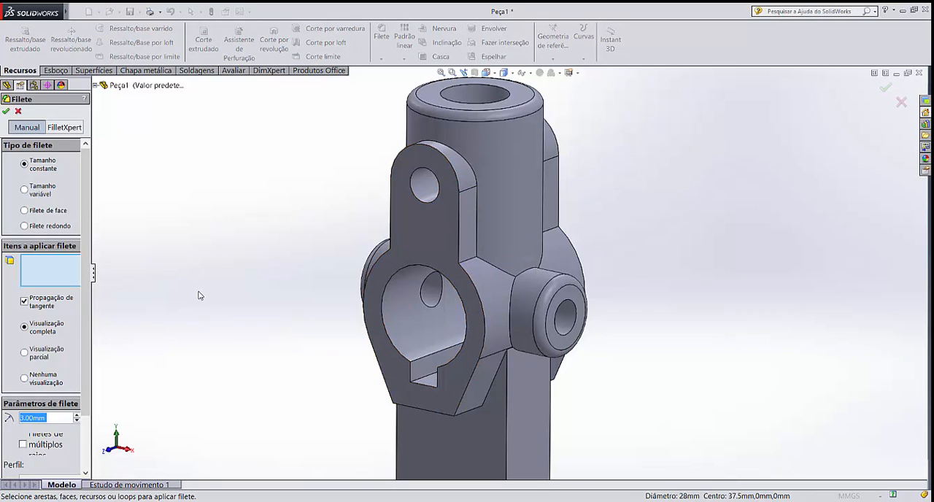
{"action": "type", "text": "2"}
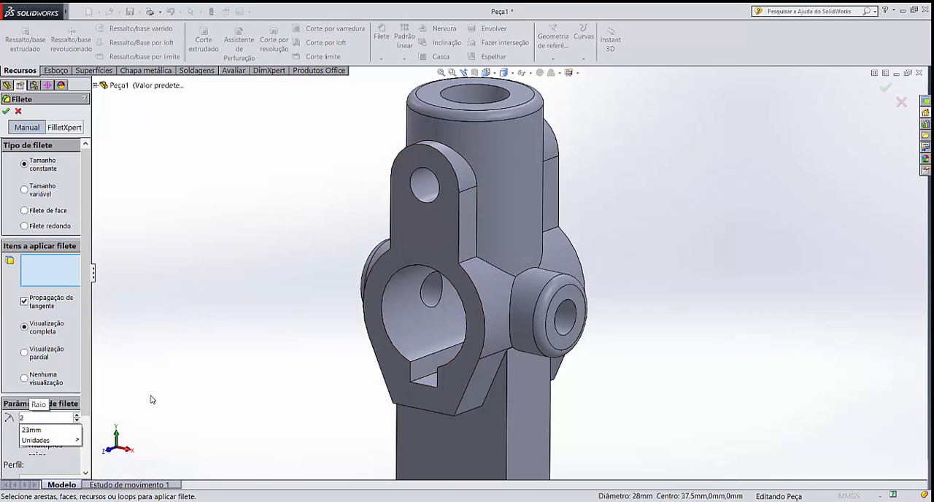
{"action": "left_click", "coordinate": [437, 240]}
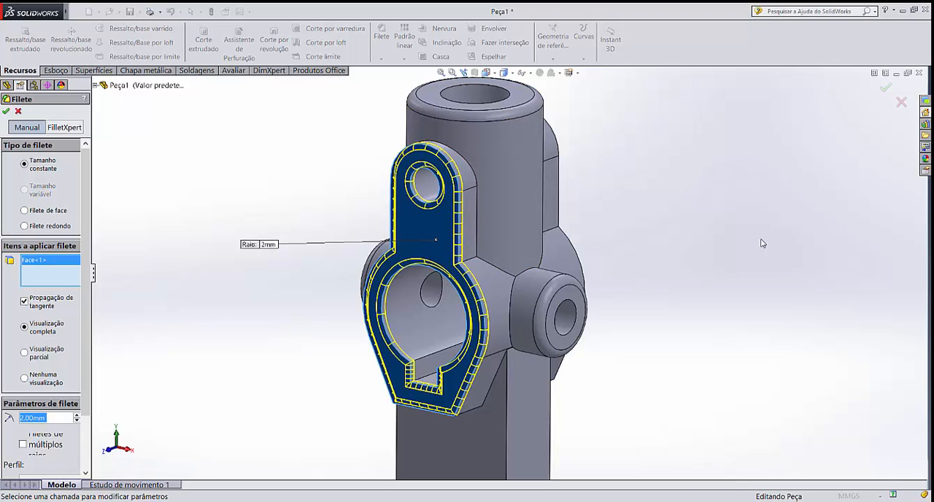
{"action": "middle_click_drag", "start_coordinate": [764, 244], "coordinate": [679, 203]}
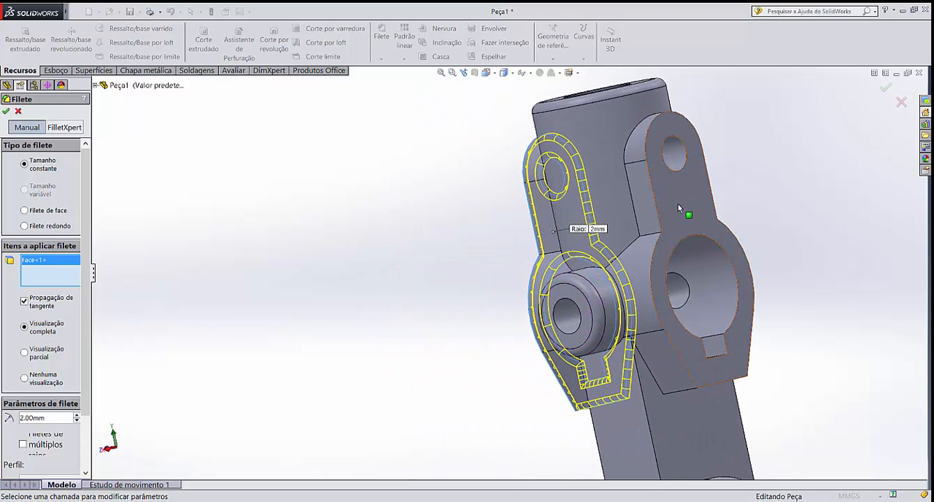
{"action": "left_click", "coordinate": [678, 203]}
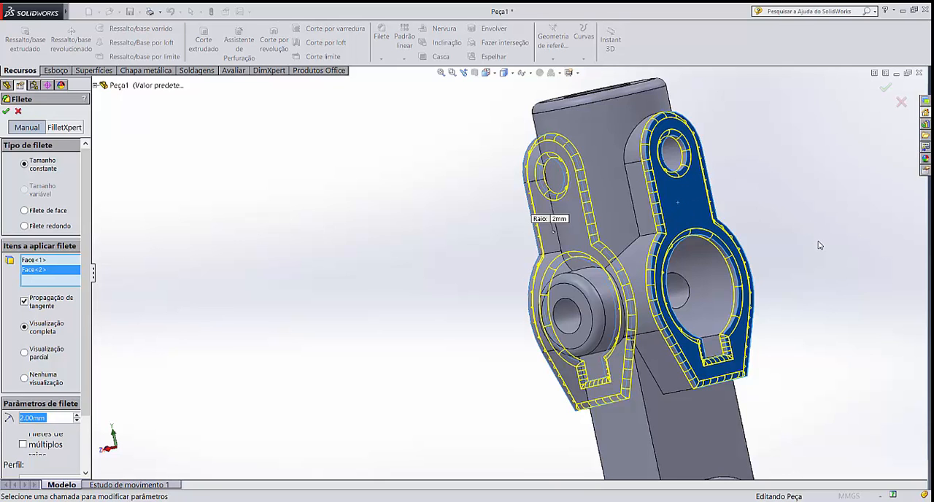
{"action": "key", "text": "Return"}
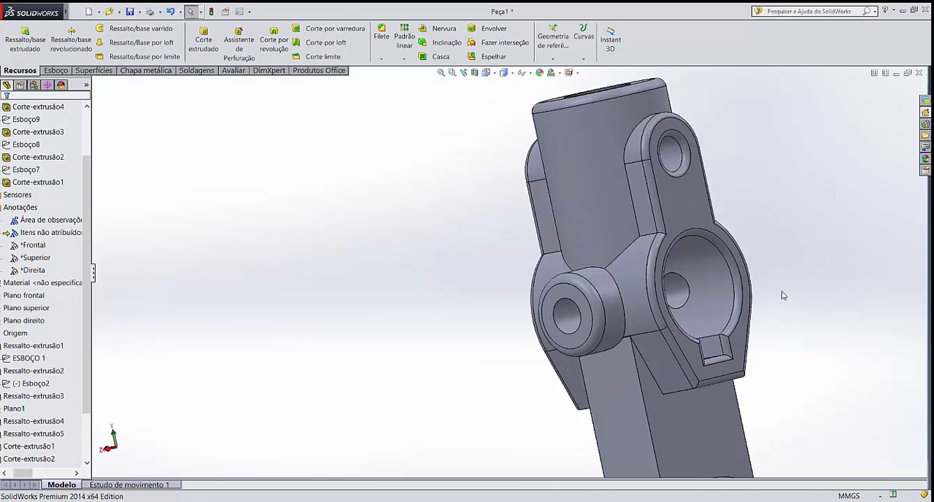
{"action": "middle_click_drag", "start_coordinate": [784, 295], "coordinate": [847, 273]}
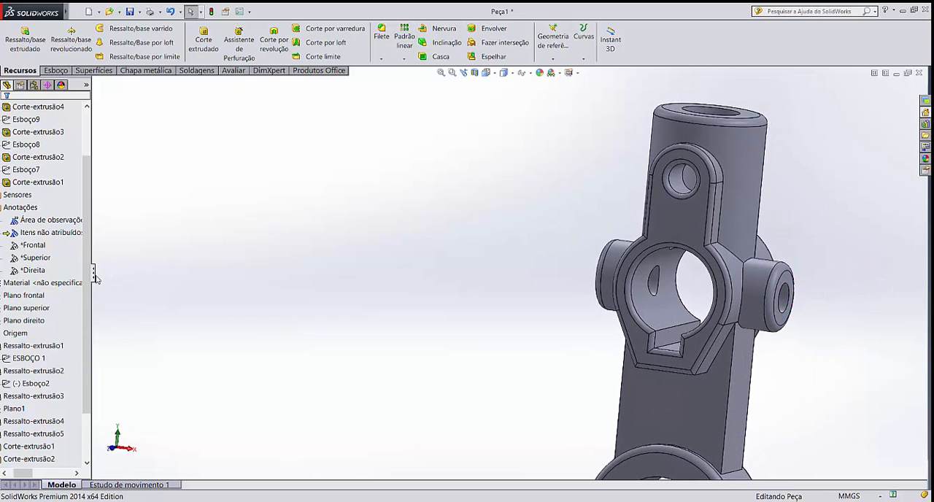
Delete the 2 mm fillet from the front and rear faces of the keyed-bore body
{"action": "left_click_drag", "start_coordinate": [89, 301], "coordinate": [21, 474]}
{"action": "left_click", "coordinate": [287, 337]}
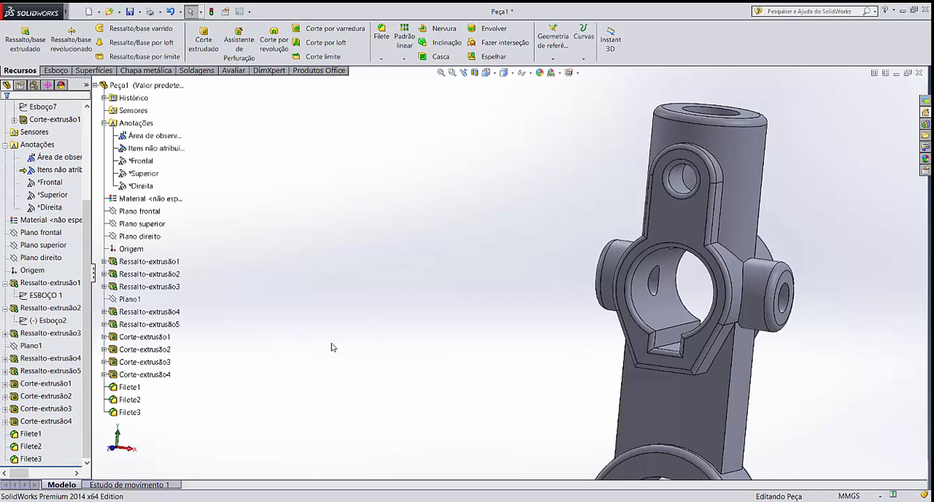
{"action": "left_click", "coordinate": [29, 459]}
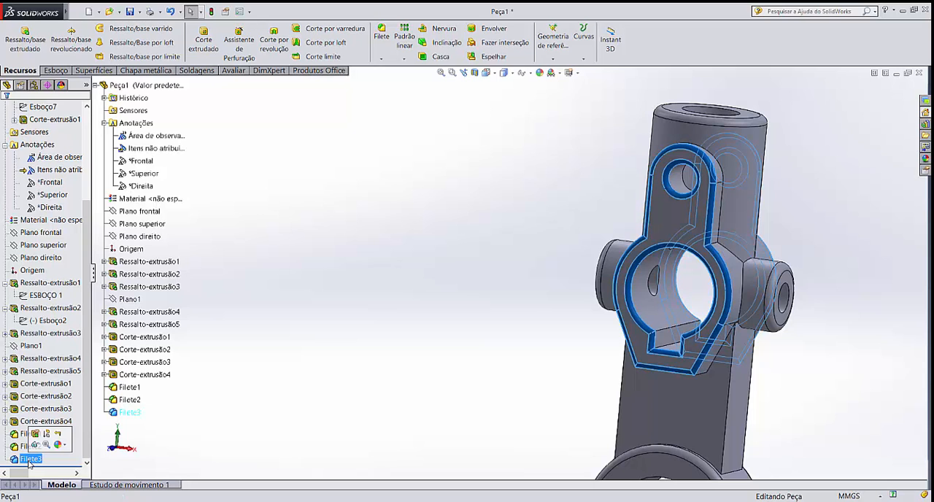
{"action": "key", "text": "Delete"}
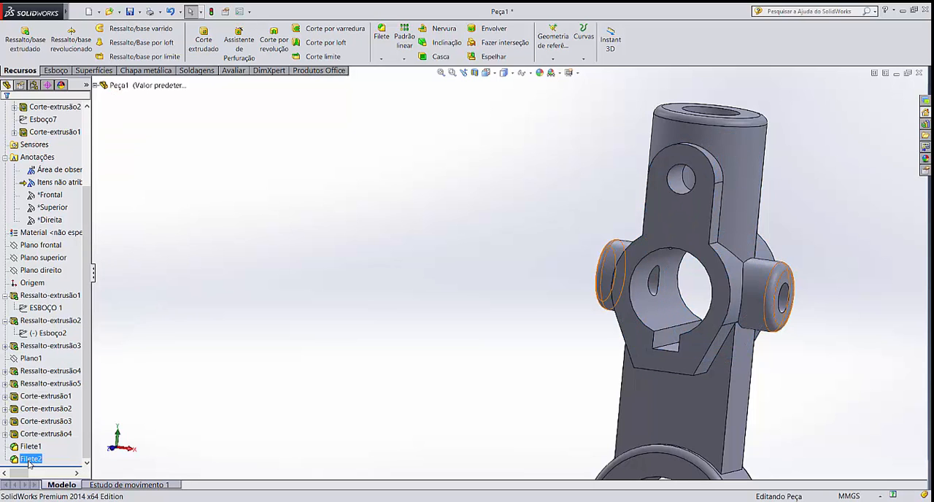
Assign the AISI 1020 steel from the solidworks materials library to the part
{"action": "middle_click_drag", "start_coordinate": [510, 259], "coordinate": [494, 266]}
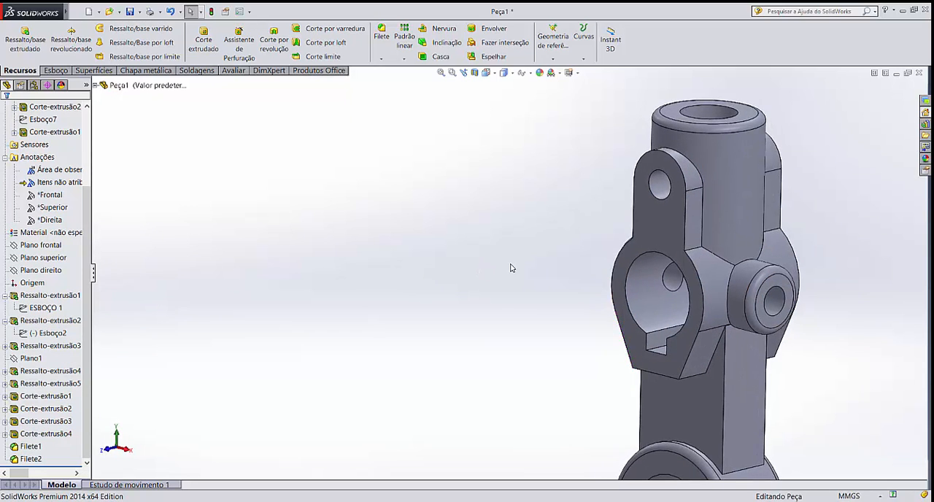
{"action": "scroll", "coordinate": [672, 295], "scroll_direction": "up", "scroll_amount": 5}
{"action": "scroll", "coordinate": [622, 355], "scroll_direction": "down", "scroll_amount": 3}
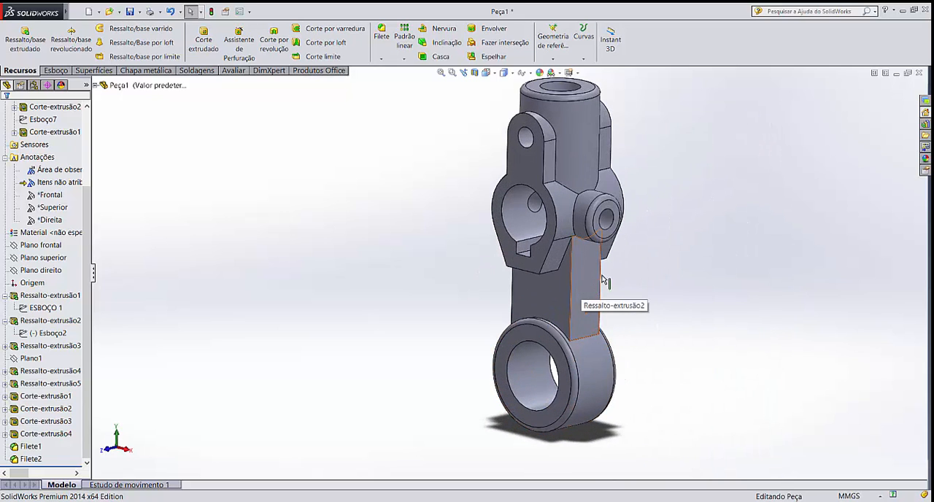
{"action": "scroll", "coordinate": [683, 276], "scroll_direction": "up", "scroll_amount": 1}
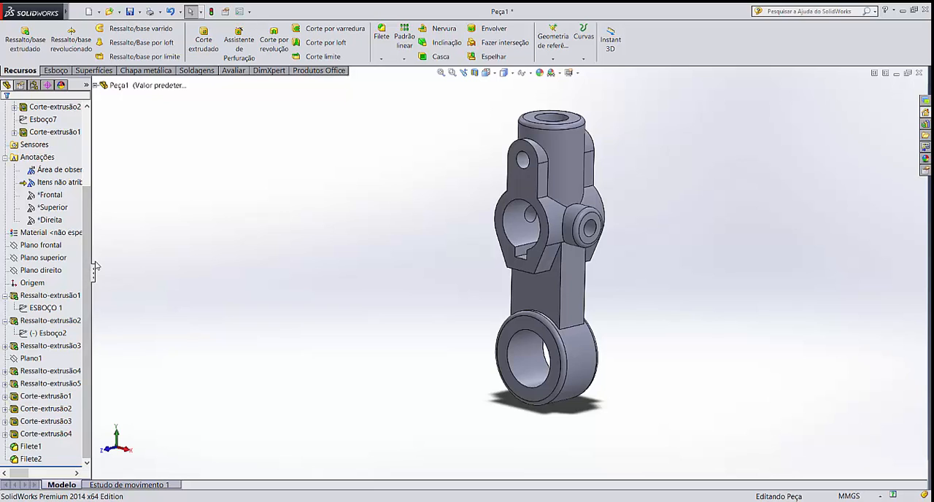
{"action": "left_click_drag", "start_coordinate": [87, 263], "coordinate": [93, 186]}
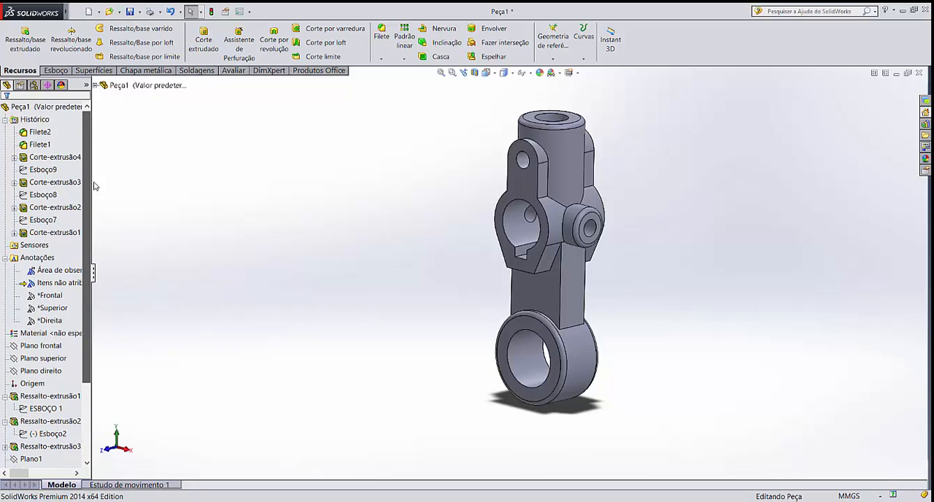
{"action": "right_click", "coordinate": [16, 334]}
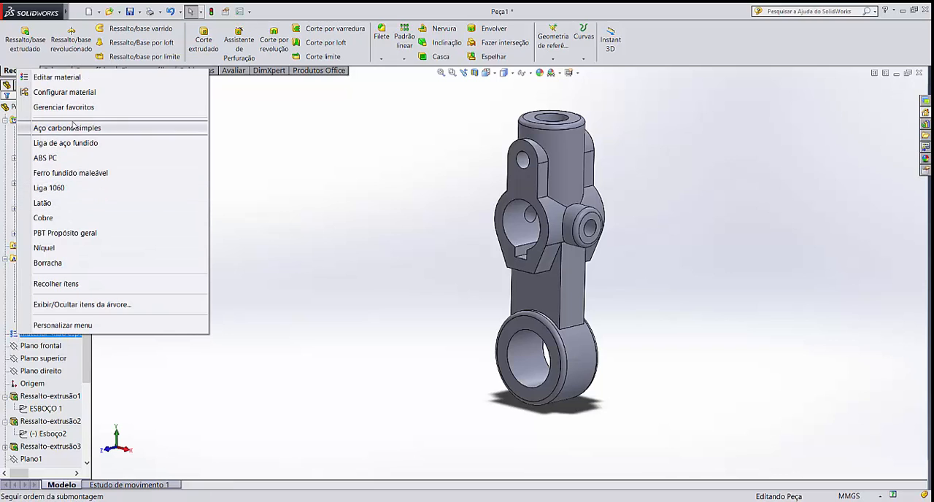
{"action": "left_click", "coordinate": [70, 77]}
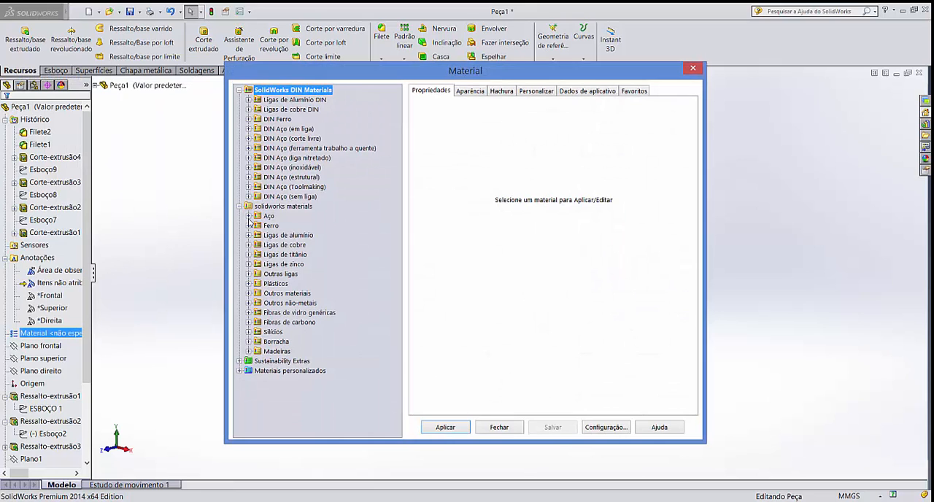
{"action": "left_click", "coordinate": [248, 218]}
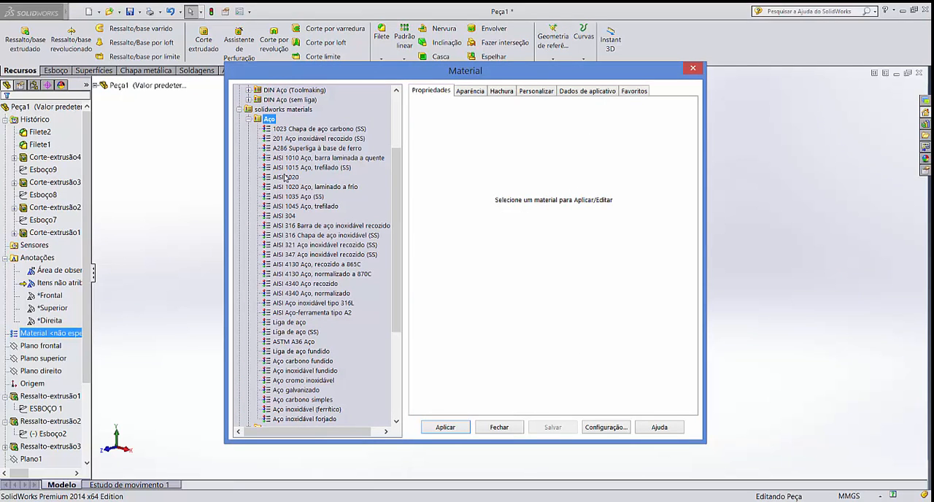
{"action": "left_click", "coordinate": [286, 178]}
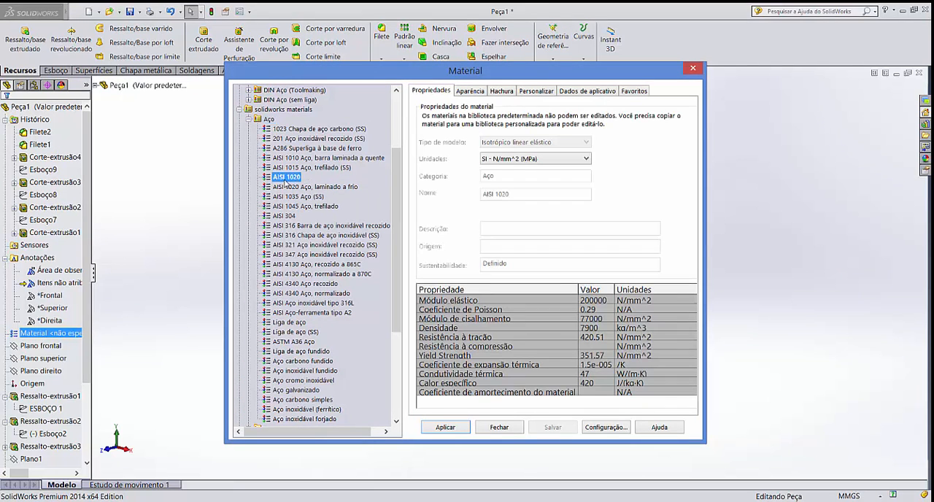
{"action": "left_click", "coordinate": [447, 428]}
{"action": "left_click", "coordinate": [498, 428]}
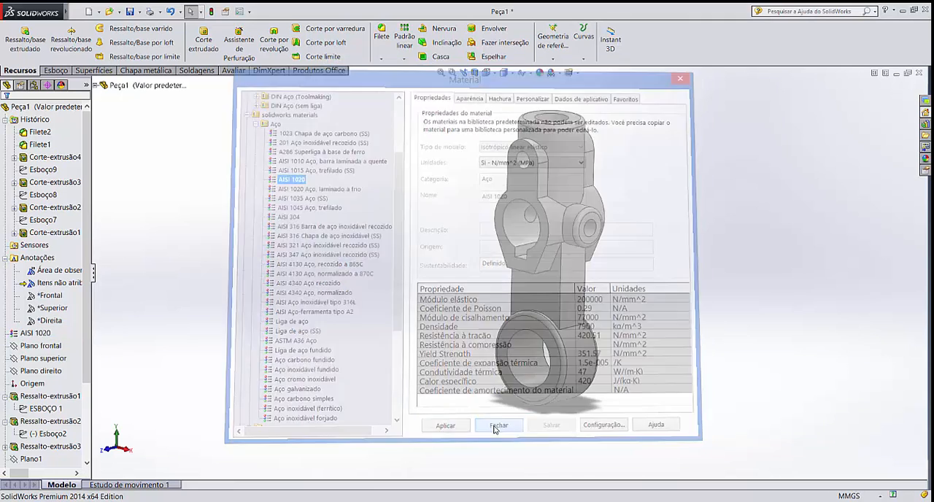
Open the part's mass properties and highlight the mass line in the report
{"action": "left_click", "coordinate": [234, 70]}
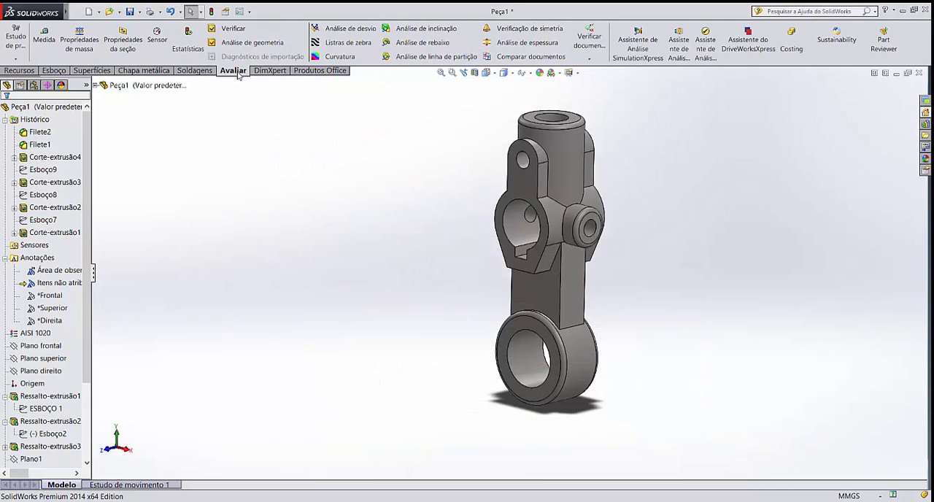
{"action": "left_click", "coordinate": [79, 41]}
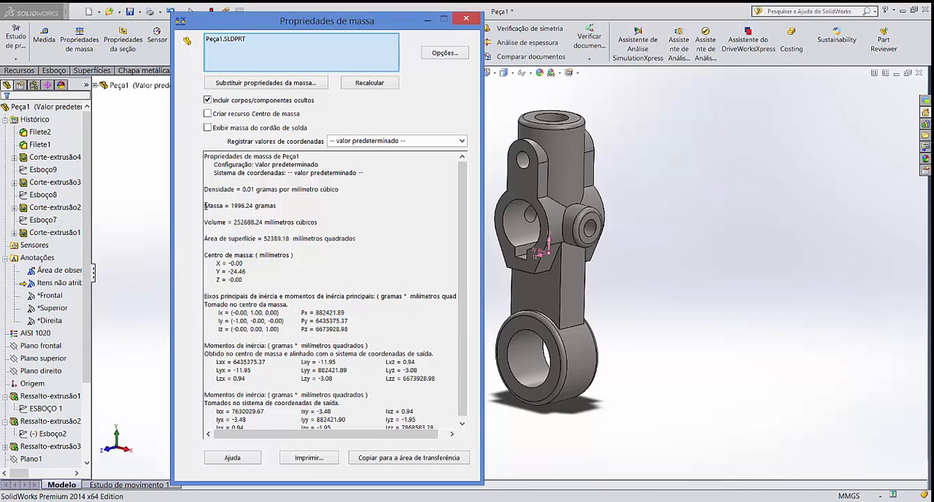
{"action": "left_click_drag", "start_coordinate": [206, 206], "coordinate": [286, 203]}
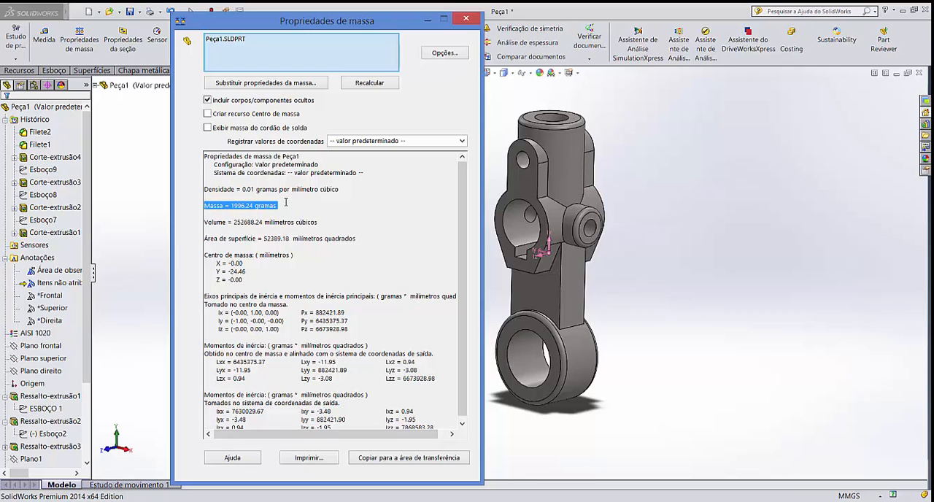
Set the mass properties to custom units with mass in kilograms (quilogramas), check the mass and close the report
{"action": "left_click", "coordinate": [447, 54]}
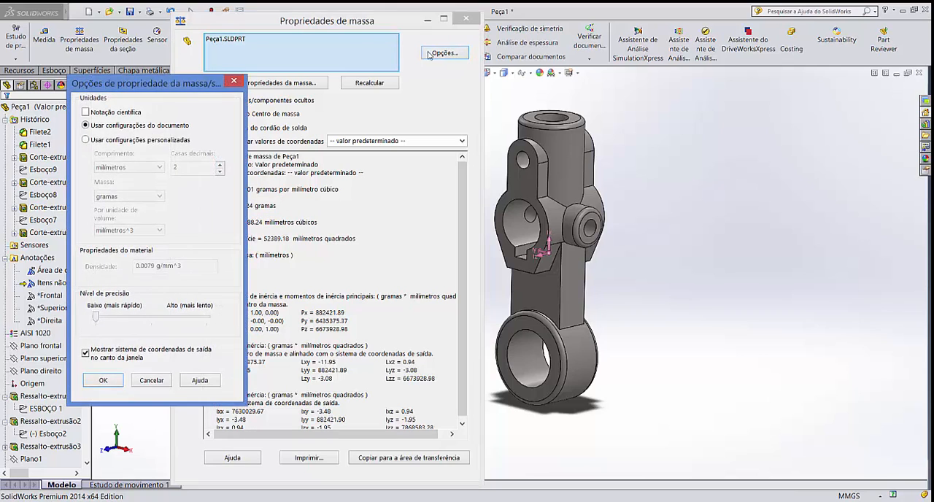
{"action": "left_click", "coordinate": [114, 141]}
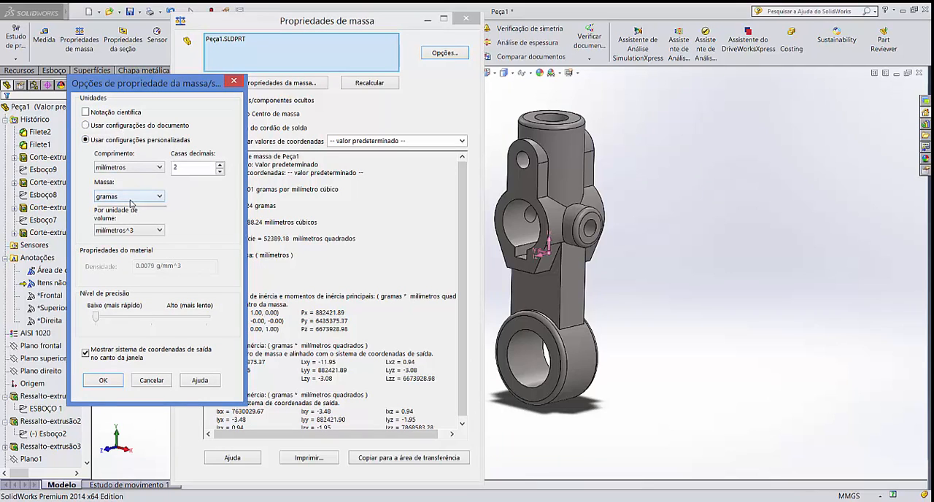
{"action": "left_click", "coordinate": [128, 197]}
{"action": "left_click", "coordinate": [116, 224]}
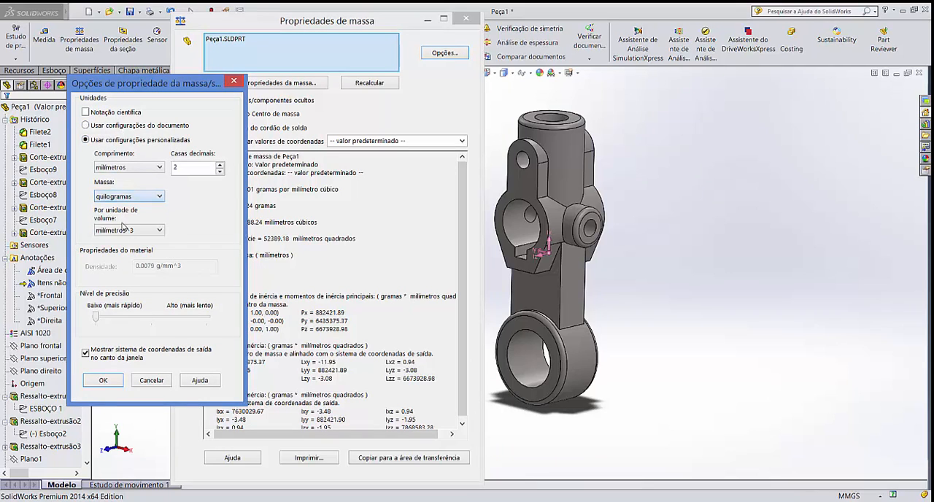
{"action": "left_click", "coordinate": [104, 381]}
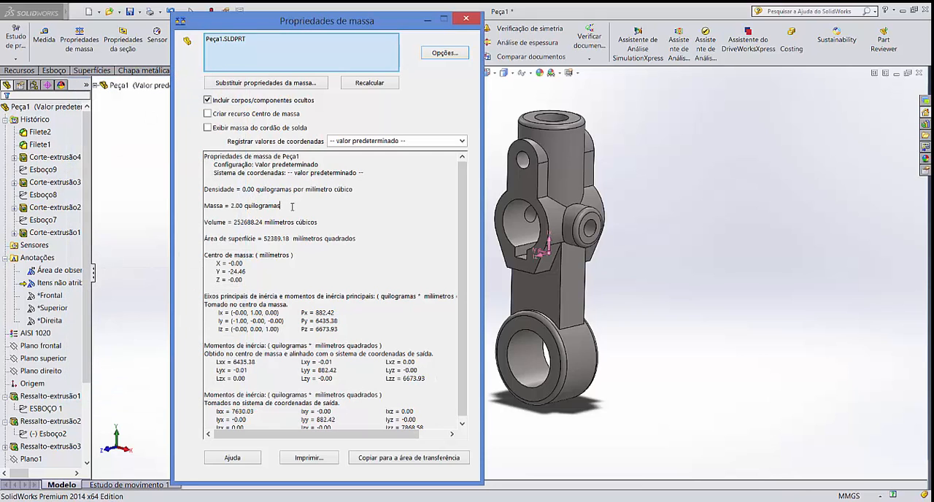
{"action": "left_click", "coordinate": [292, 207]}
{"action": "left_click", "coordinate": [467, 19]}
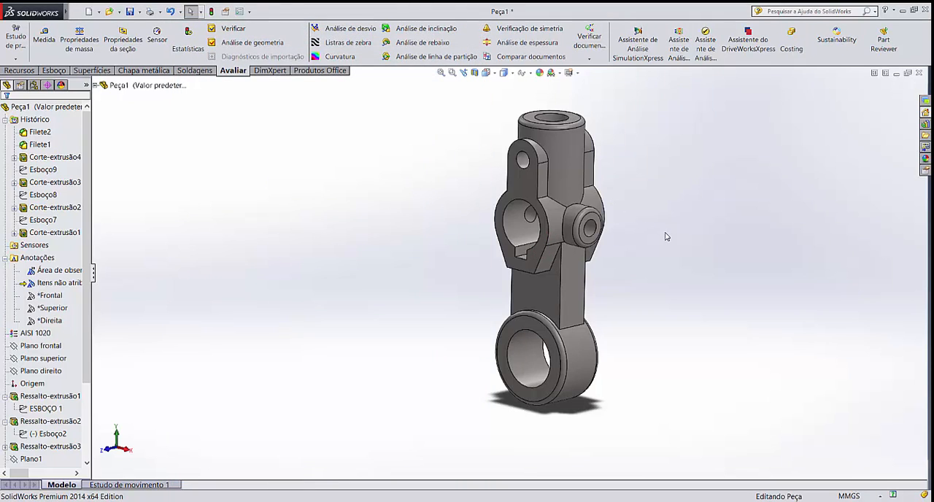
Examine the finished support from several angles
{"action": "middle_click_drag", "start_coordinate": [666, 236], "coordinate": [694, 287]}
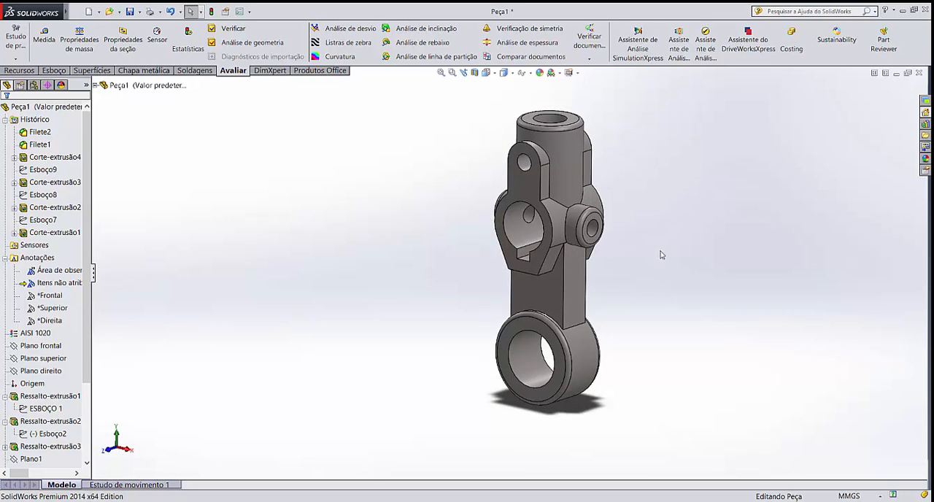
{"action": "scroll", "coordinate": [662, 264], "scroll_direction": "down", "scroll_amount": 2}
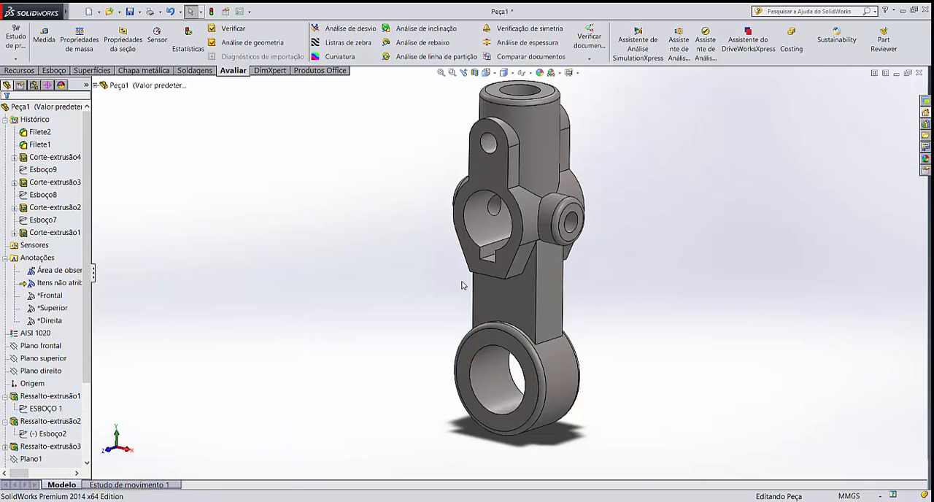
{"action": "middle_click_drag", "start_coordinate": [449, 281], "coordinate": [501, 220]}
{"action": "middle_click_drag", "start_coordinate": [461, 264], "coordinate": [442, 307]}
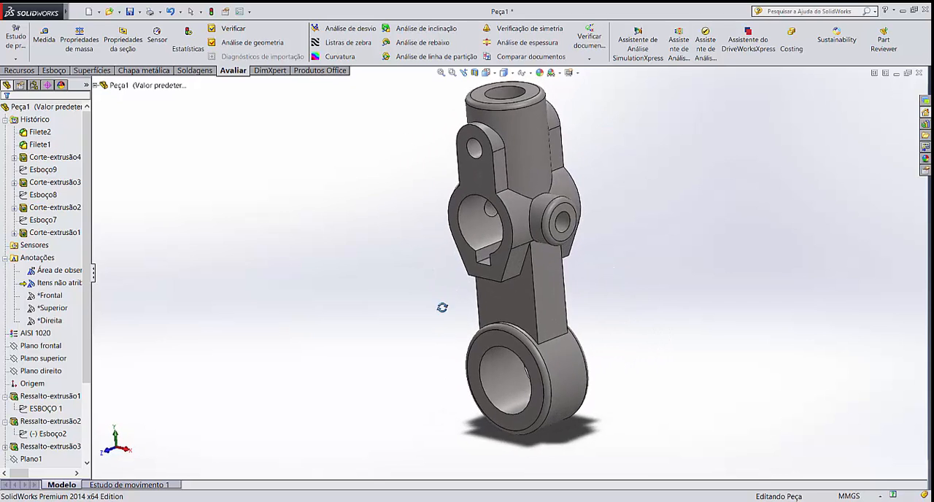
{"action": "middle_click_drag", "start_coordinate": [428, 268], "coordinate": [448, 325]}
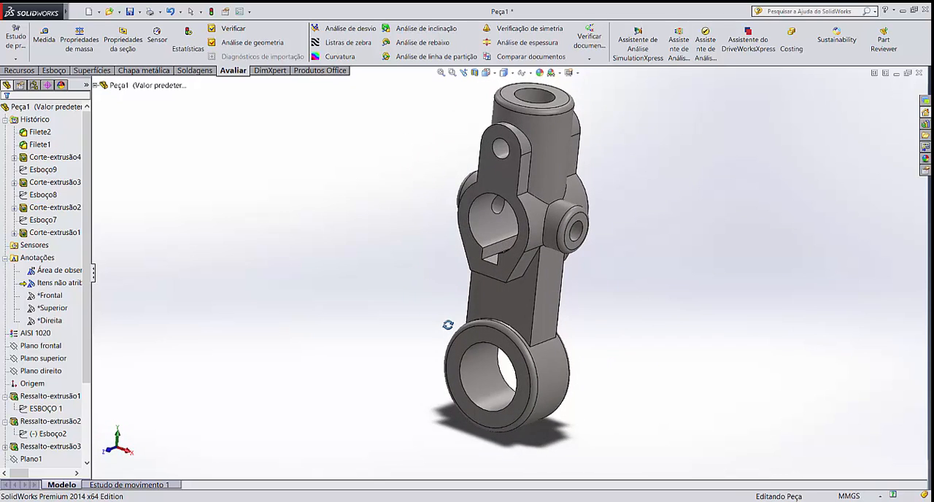
{"action": "middle_click_drag", "start_coordinate": [630, 297], "coordinate": [643, 365]}
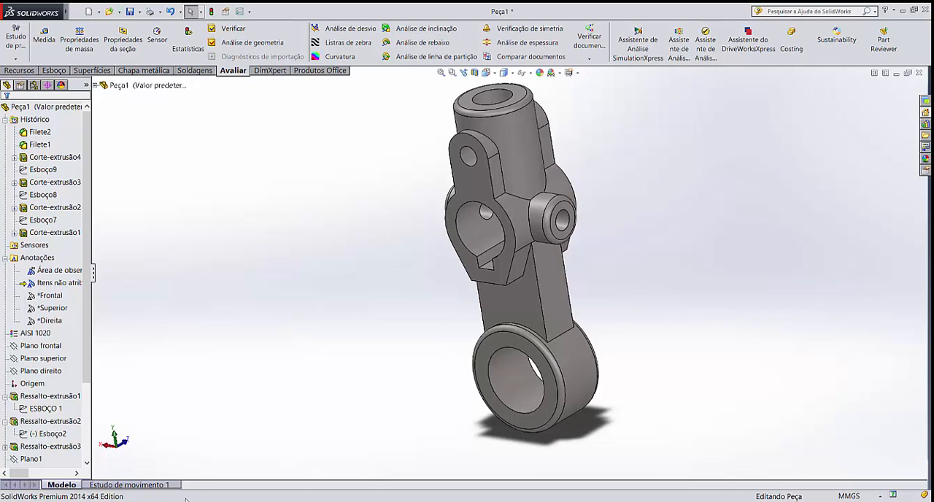
{"action": "middle_click_drag", "start_coordinate": [519, 325], "coordinate": [321, 339]}
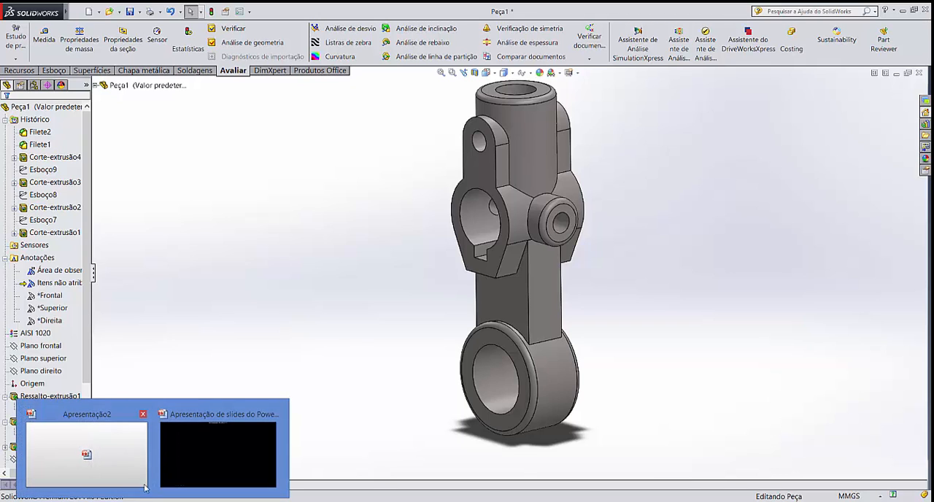
Switch to the Apresentação2 presentation in PowerPoint and add the contact's e-mail address as a new last bullet
{"action": "left_click", "coordinate": [141, 476]}
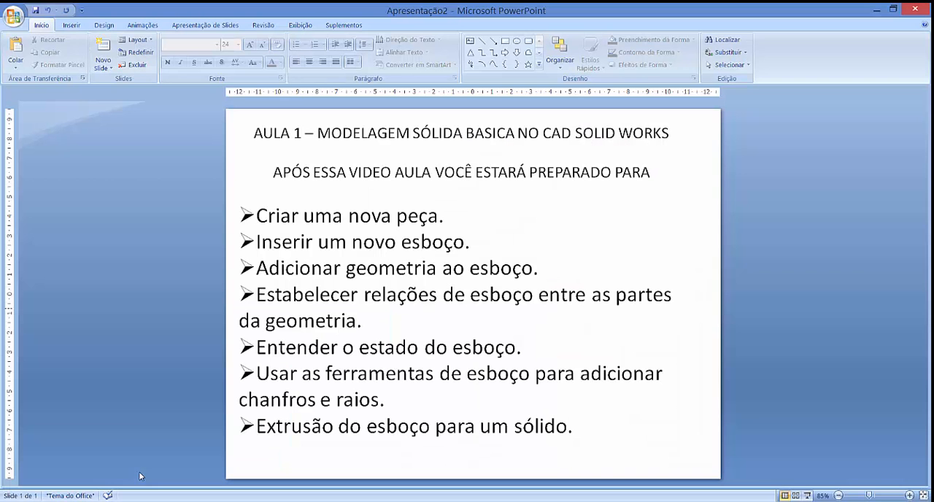
{"action": "left_click", "coordinate": [450, 209]}
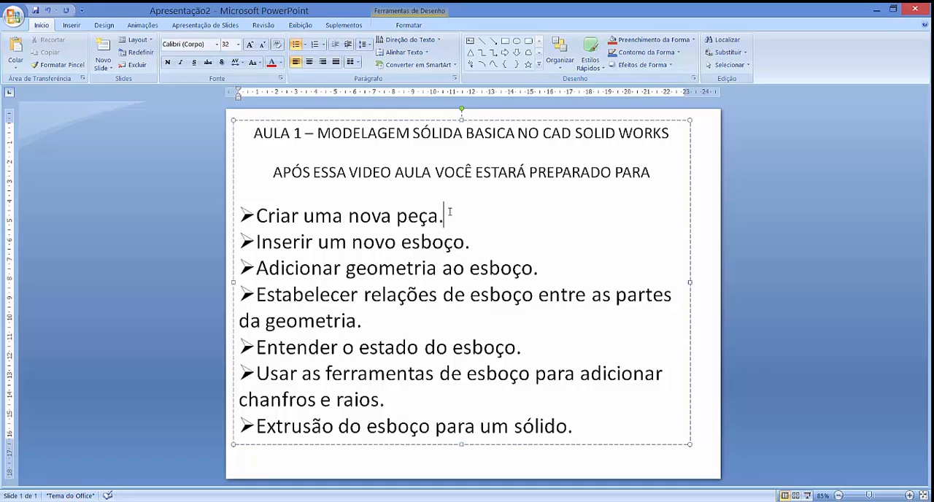
{"action": "left_click", "coordinate": [585, 427]}
{"action": "key", "text": "Return"}
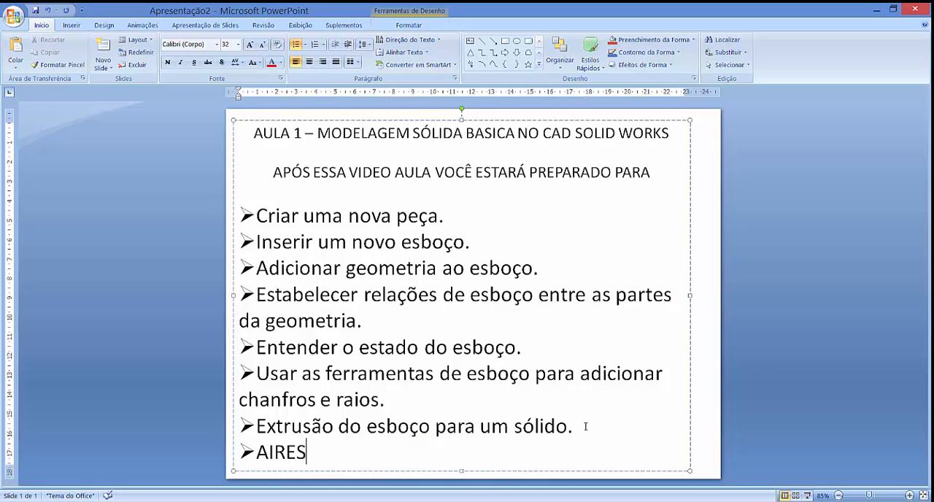
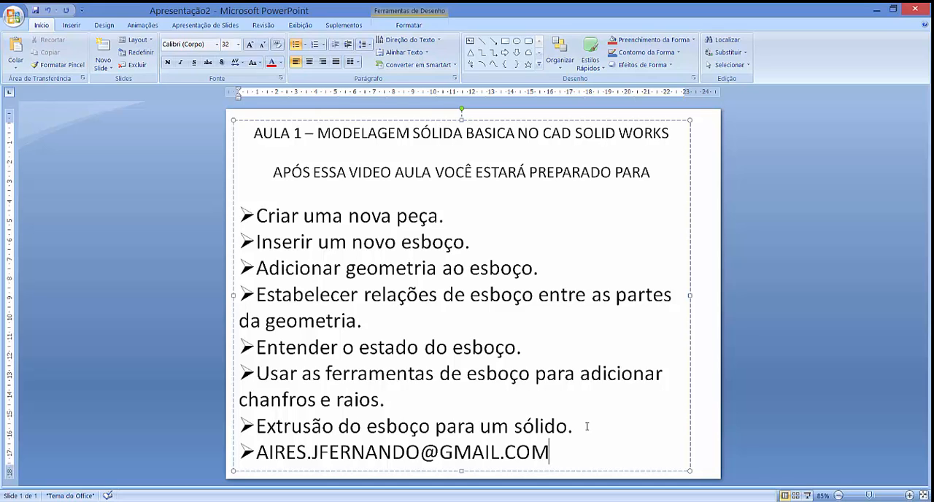
Review the lesson's bullet points one by one on the slide and highlight the word "chanfros"
{"action": "left_click", "coordinate": [460, 212]}
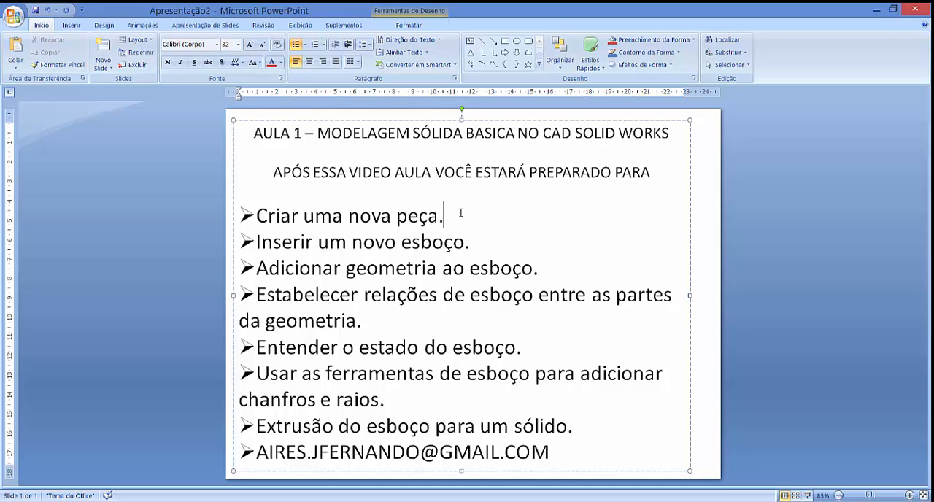
{"action": "left_click", "coordinate": [352, 198]}
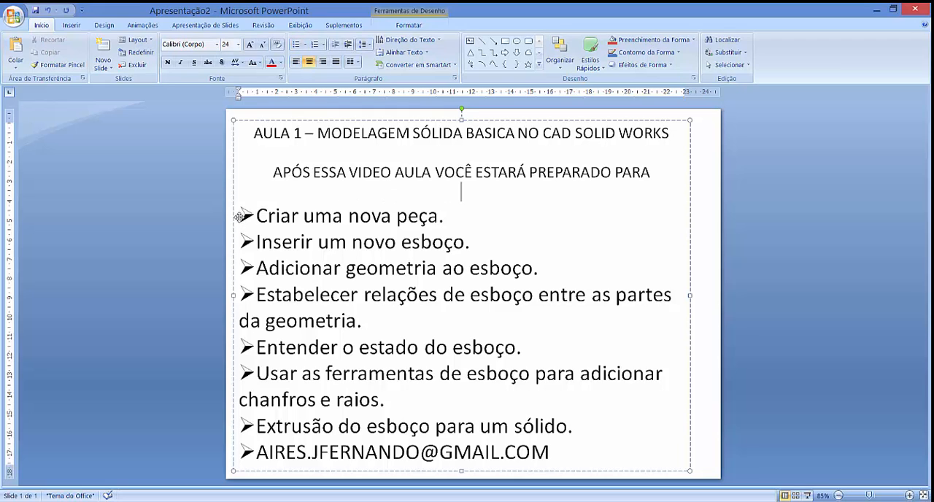
{"action": "left_click", "coordinate": [456, 216]}
{"action": "left_click", "coordinate": [476, 243]}
{"action": "left_click", "coordinate": [546, 269]}
{"action": "left_click", "coordinate": [379, 326]}
{"action": "left_click", "coordinate": [523, 349]}
{"action": "left_click", "coordinate": [580, 427]}
{"action": "left_click", "coordinate": [557, 448]}
{"action": "left_click_drag", "start_coordinate": [239, 399], "coordinate": [314, 399]}
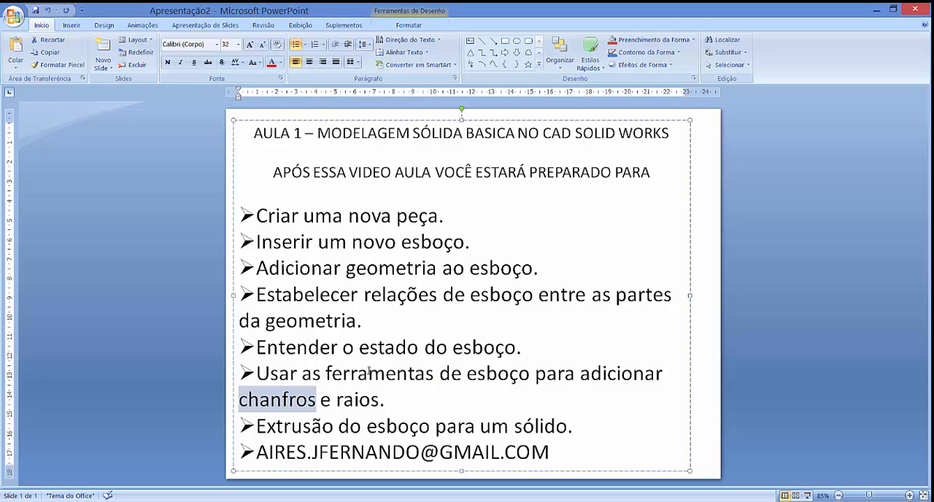
Switch back to SolidWorks and open the sketch of Corte-extrusão1, with the keyed bore and tab hole, for editing
{"action": "key", "text": "alt+Tab"}
{"action": "key", "text": "Tab"}
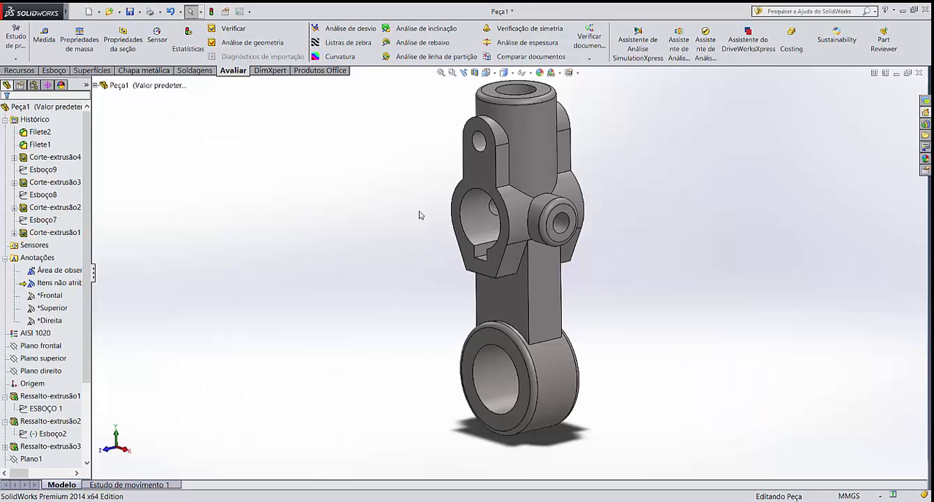
{"action": "left_click", "coordinate": [58, 283]}
{"action": "mouse_move", "coordinate": [87, 301]}
{"action": "left_mouse_down"}
{"action": "mouse_move", "coordinate": [87, 353]}
{"action": "mouse_move", "coordinate": [87, 292]}
{"action": "left_mouse_up"}
{"action": "left_click", "coordinate": [40, 170]}
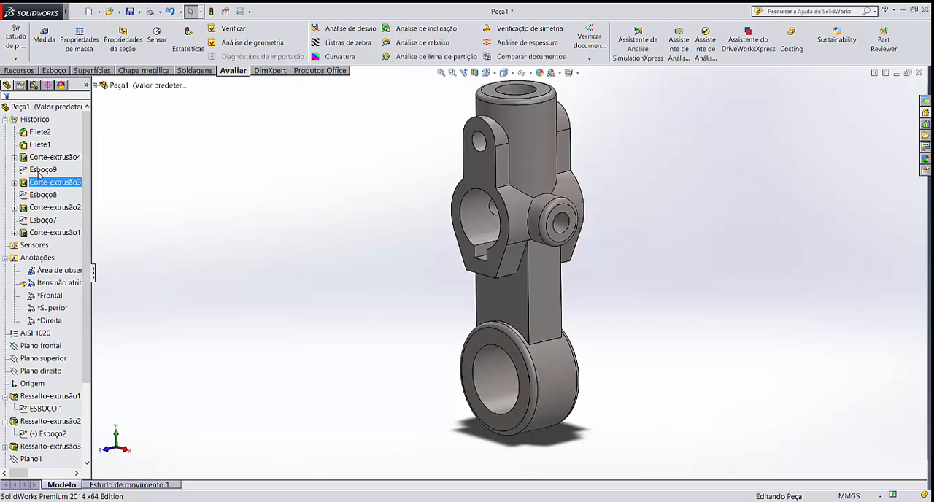
{"action": "left_click_drag", "start_coordinate": [87, 264], "coordinate": [83, 340]}
{"action": "left_click", "coordinate": [45, 308]}
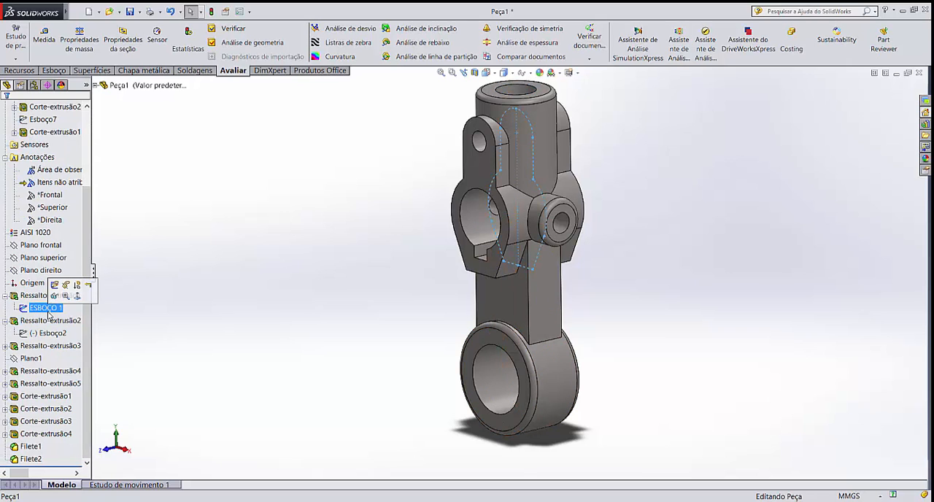
{"action": "left_click", "coordinate": [5, 396]}
{"action": "left_click", "coordinate": [44, 409]}
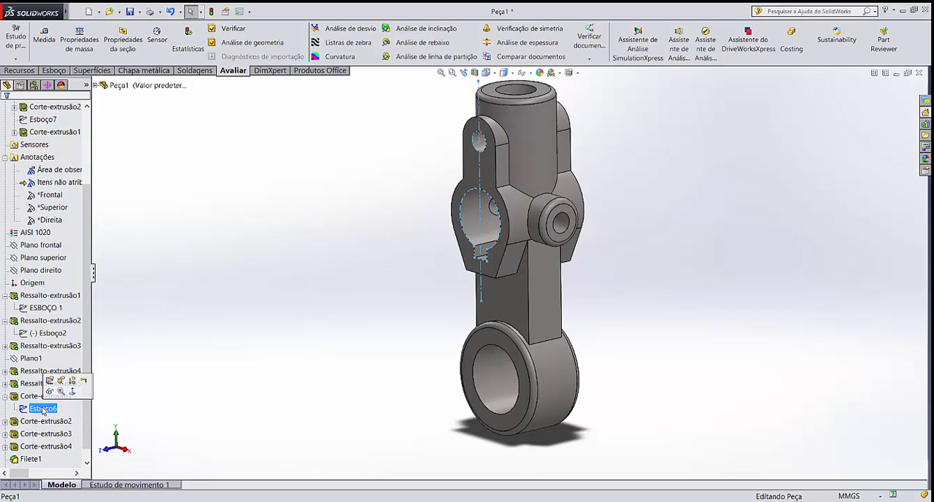
{"action": "left_click", "coordinate": [49, 381]}
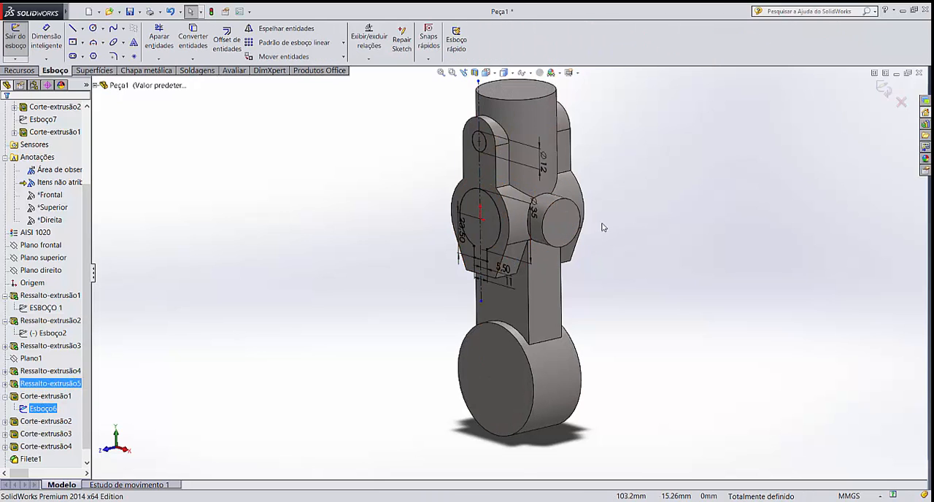
Add a 1 mm equal-distance sketch chamfer to the keyway's lower-left corner, between its left side and bottom edge
{"action": "key", "text": "ctrl+8"}
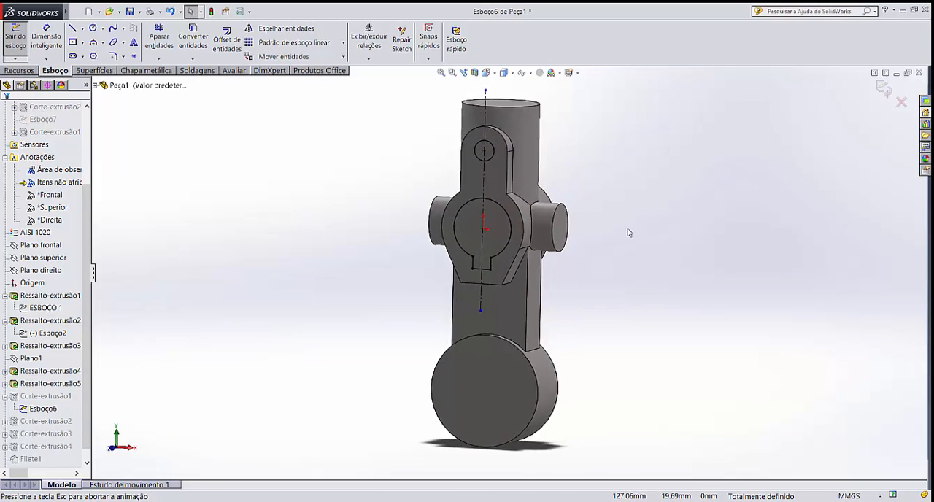
{"action": "scroll", "coordinate": [500, 269], "scroll_direction": "down", "scroll_amount": 8}
{"action": "scroll", "coordinate": [489, 257], "scroll_direction": "down", "scroll_amount": 3}
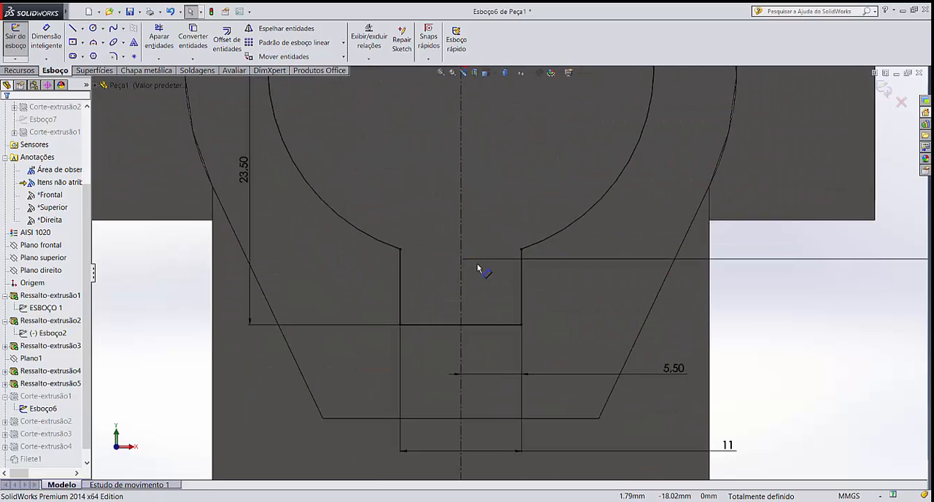
{"action": "scroll", "coordinate": [477, 263], "scroll_direction": "down", "scroll_amount": 1}
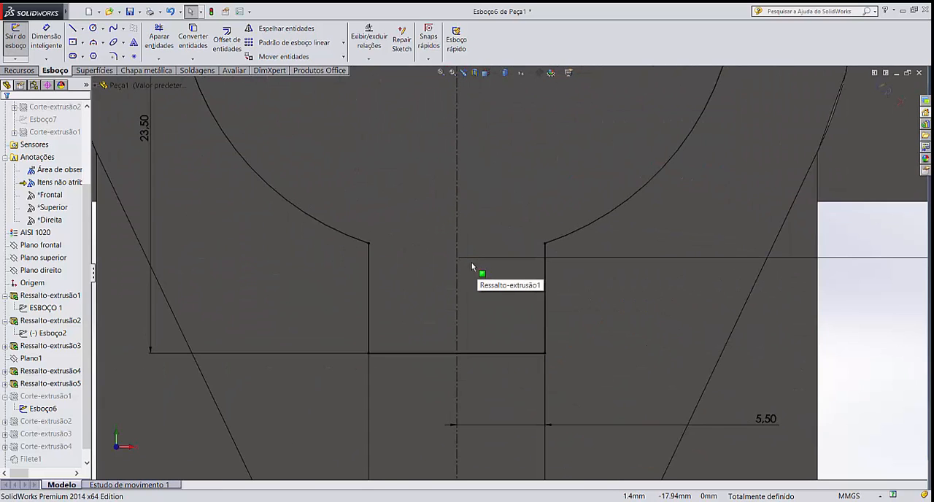
{"action": "left_click", "coordinate": [125, 57]}
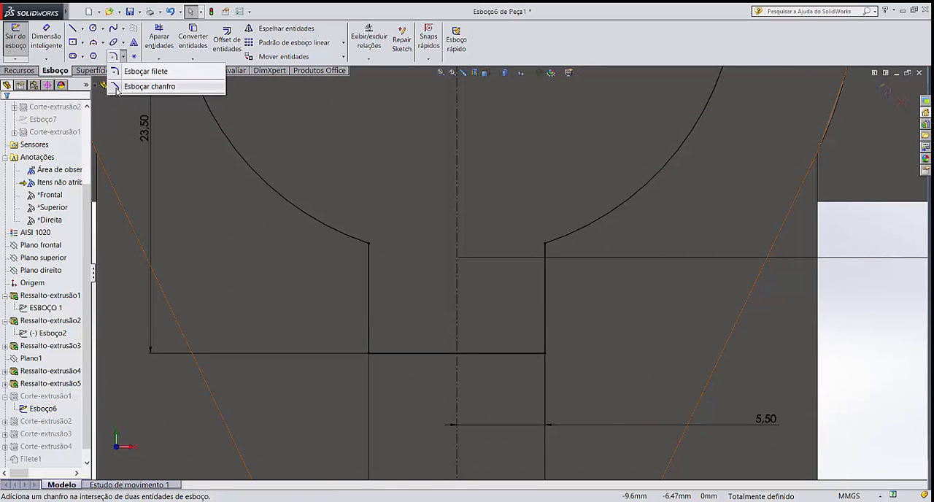
{"action": "left_click", "coordinate": [149, 86]}
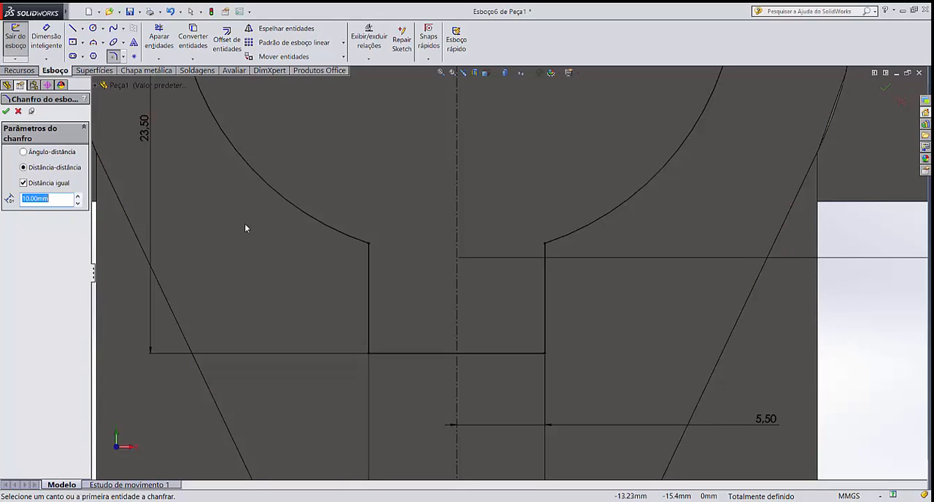
{"action": "type", "text": "1"}
{"action": "key", "text": "Return"}
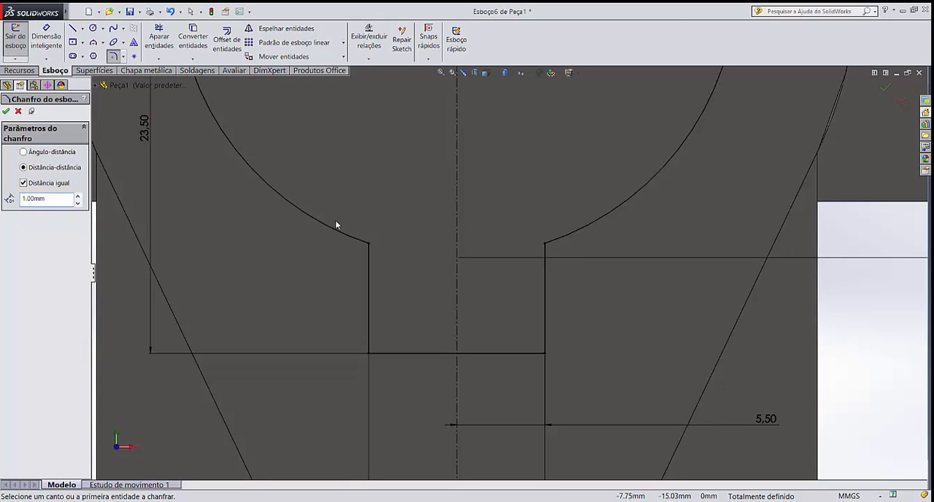
{"action": "left_click", "coordinate": [369, 254]}
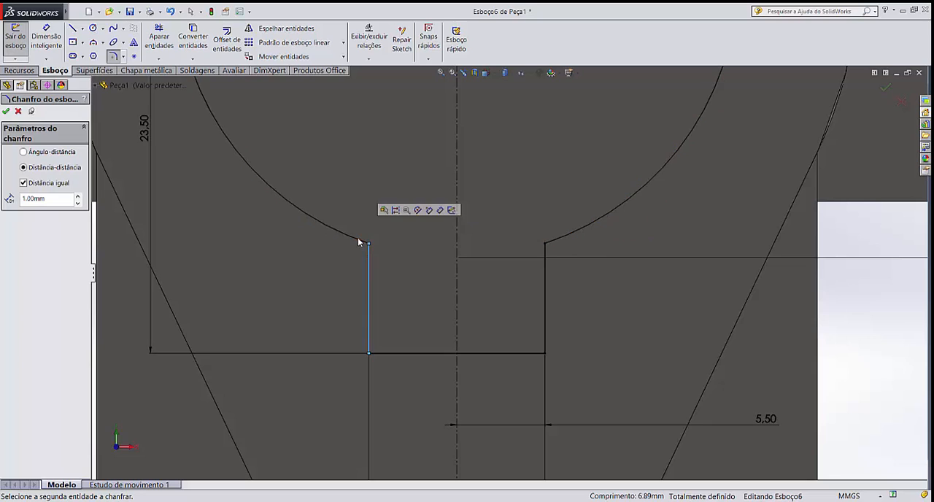
{"action": "left_click", "coordinate": [395, 358]}
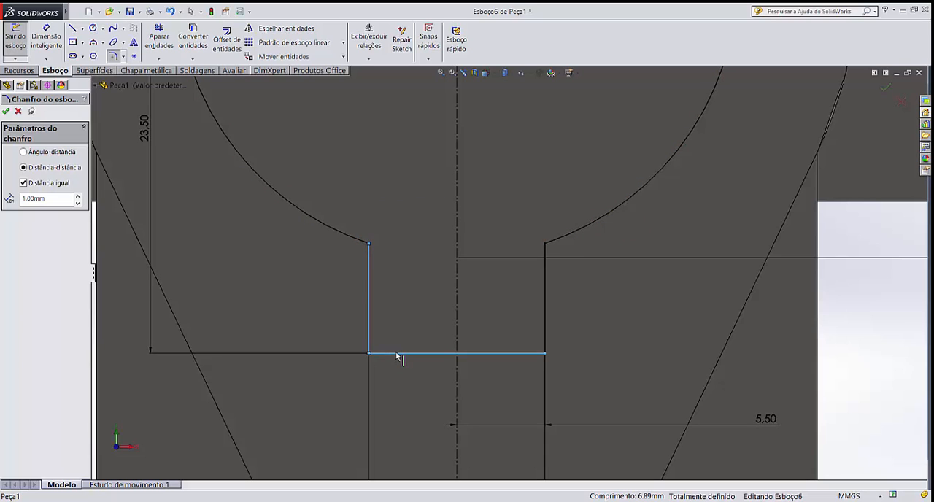
Chamfer the keyway's lower-right corner with the same 1 mm distance and exit the sketch to rebuild the part
{"action": "left_click", "coordinate": [533, 355]}
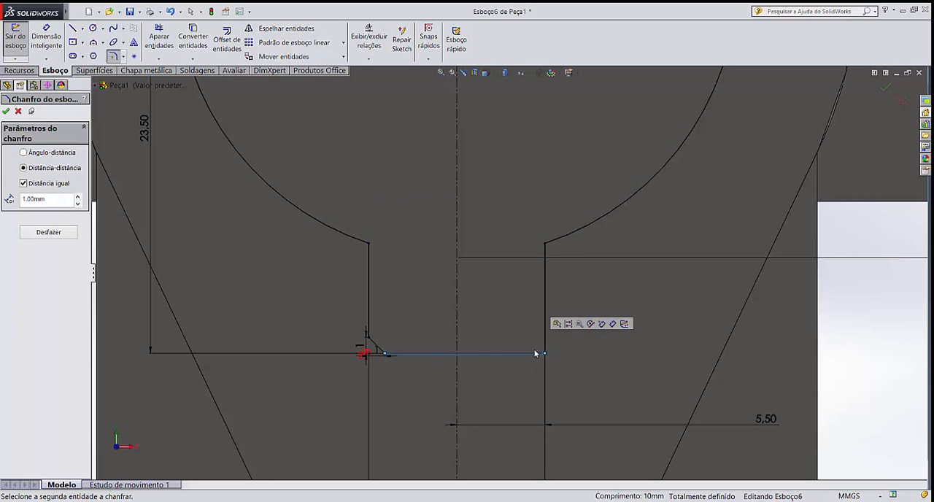
{"action": "left_click", "coordinate": [544, 340]}
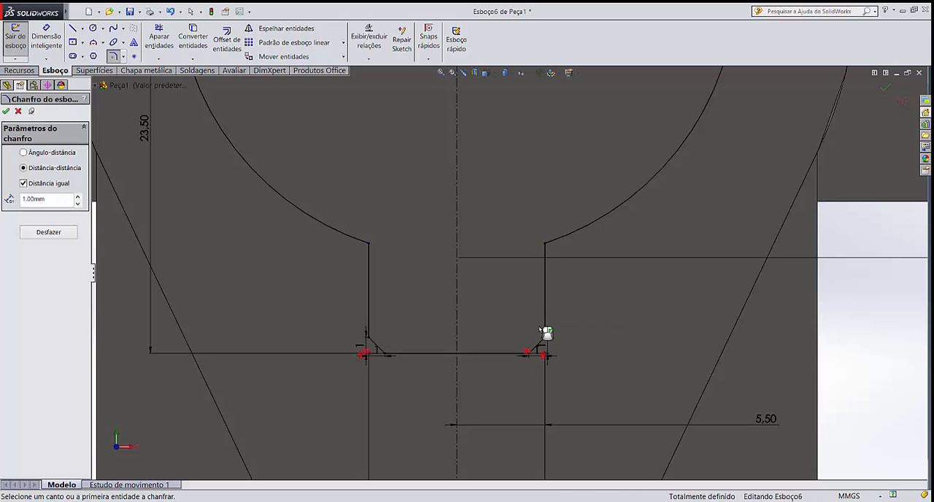
{"action": "scroll", "coordinate": [511, 327], "scroll_direction": "up", "scroll_amount": 3}
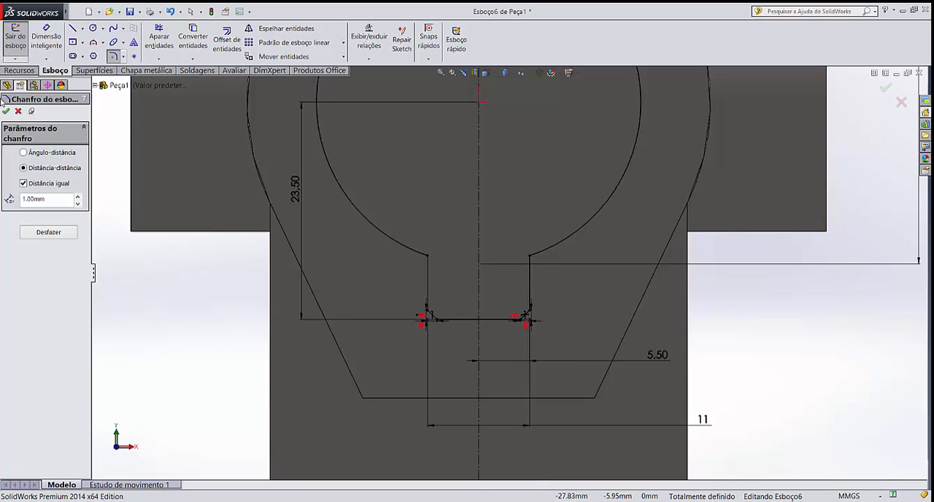
{"action": "left_click", "coordinate": [6, 111]}
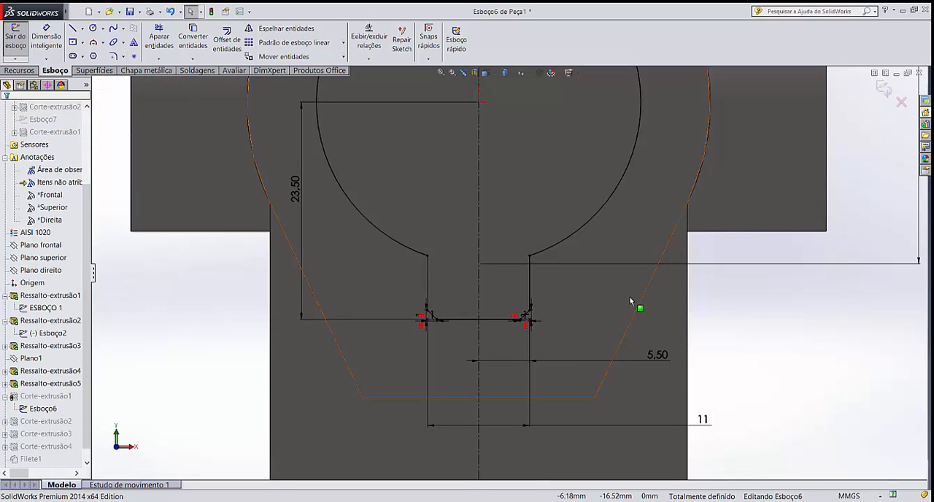
{"action": "left_click", "coordinate": [884, 90]}
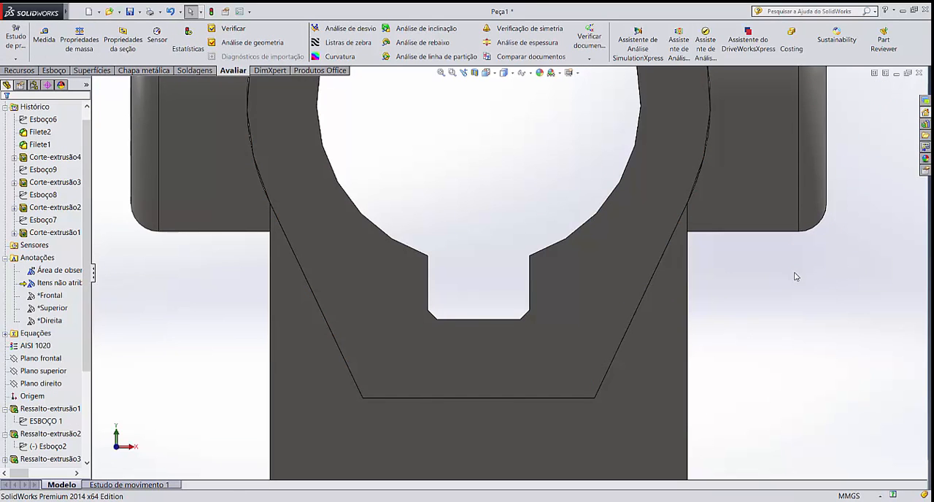
Examine the chamfered keyway in the bore up close and the whole support from several angles
{"action": "middle_click_drag", "start_coordinate": [795, 293], "coordinate": [778, 303]}
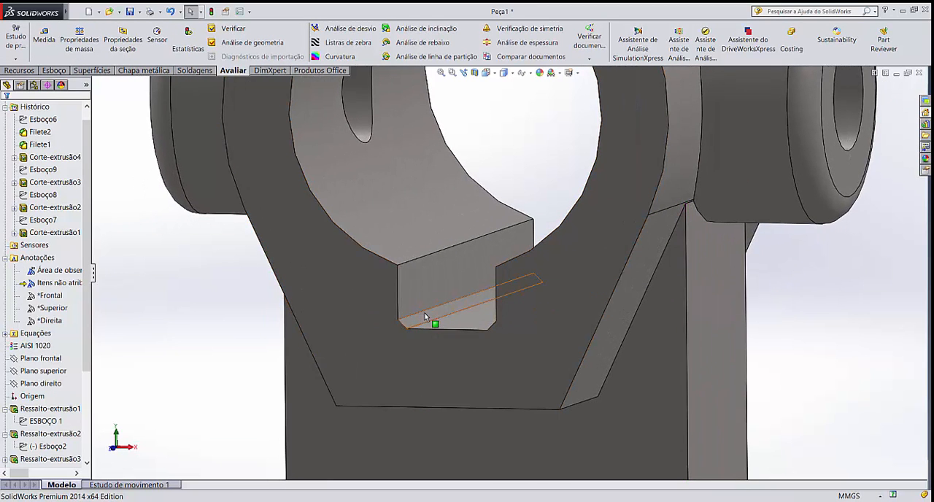
{"action": "scroll", "coordinate": [426, 317], "scroll_direction": "up", "scroll_amount": 3}
{"action": "scroll", "coordinate": [495, 288], "scroll_direction": "down", "scroll_amount": 6}
{"action": "mouse_move", "coordinate": [494, 288]}
{"action": "middle_mouse_down"}
{"action": "mouse_move", "coordinate": [531, 286]}
{"action": "mouse_move", "coordinate": [493, 288]}
{"action": "middle_mouse_up"}
{"action": "scroll", "coordinate": [500, 306], "scroll_direction": "up", "scroll_amount": 10}
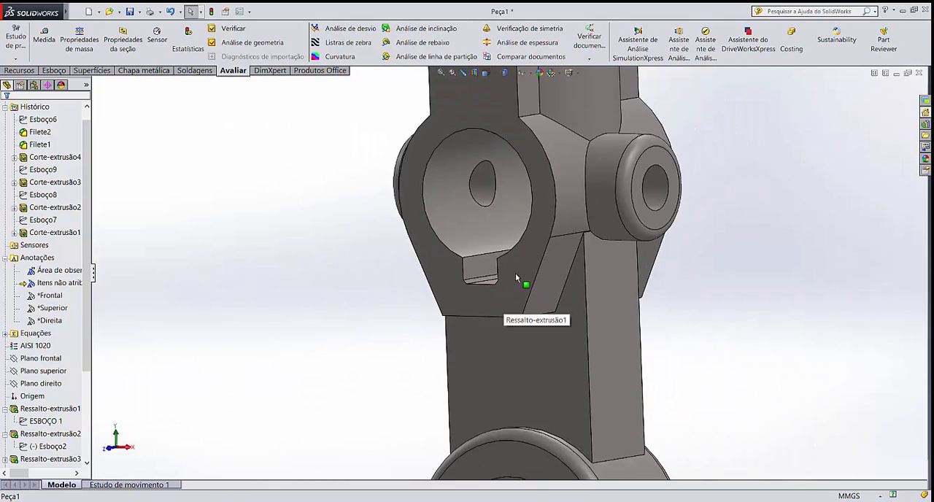
{"action": "scroll", "coordinate": [674, 338], "scroll_direction": "down", "scroll_amount": 2}
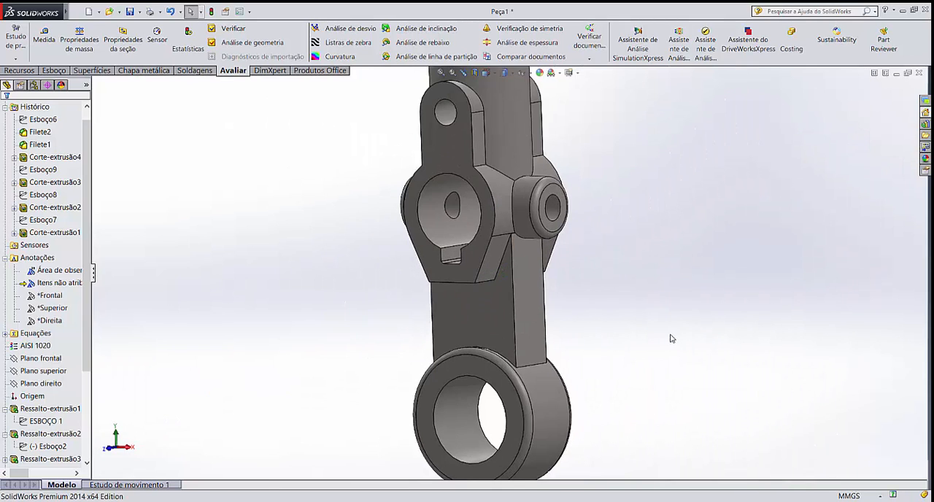
{"action": "scroll", "coordinate": [673, 338], "scroll_direction": "up", "scroll_amount": 2}
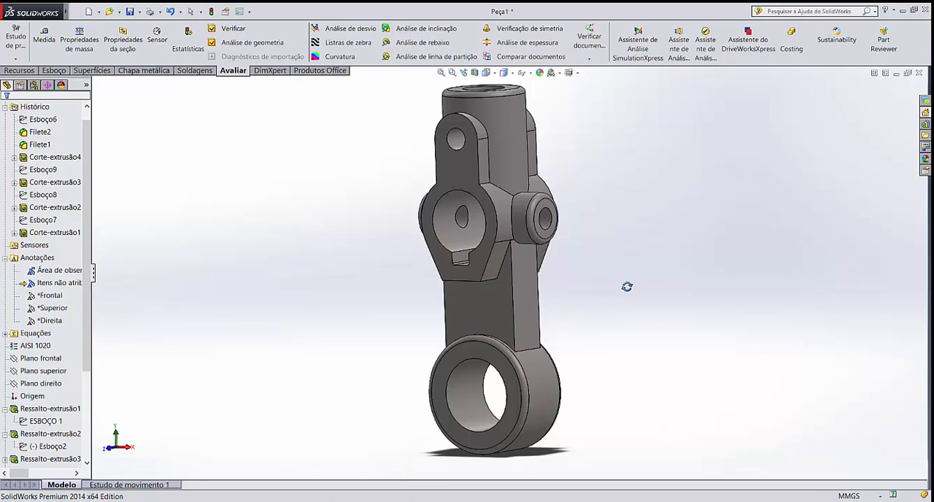
{"action": "middle_click_drag", "start_coordinate": [628, 286], "coordinate": [389, 321]}
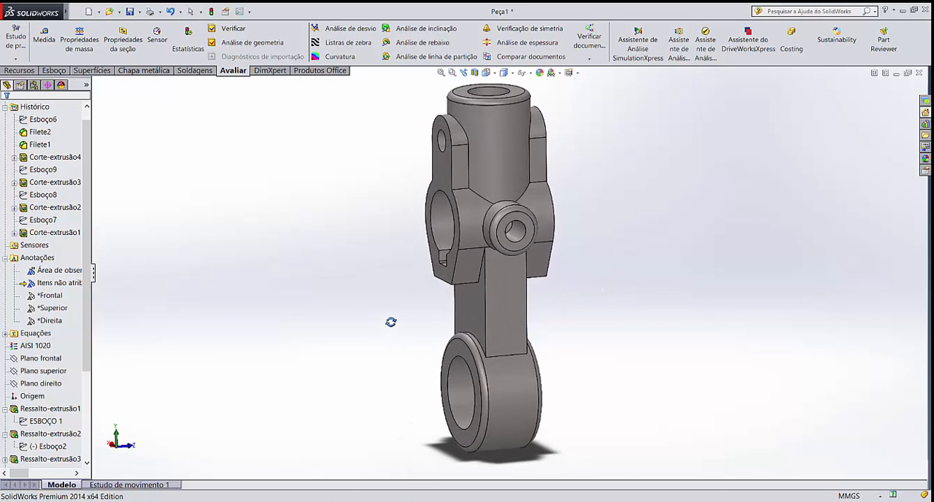